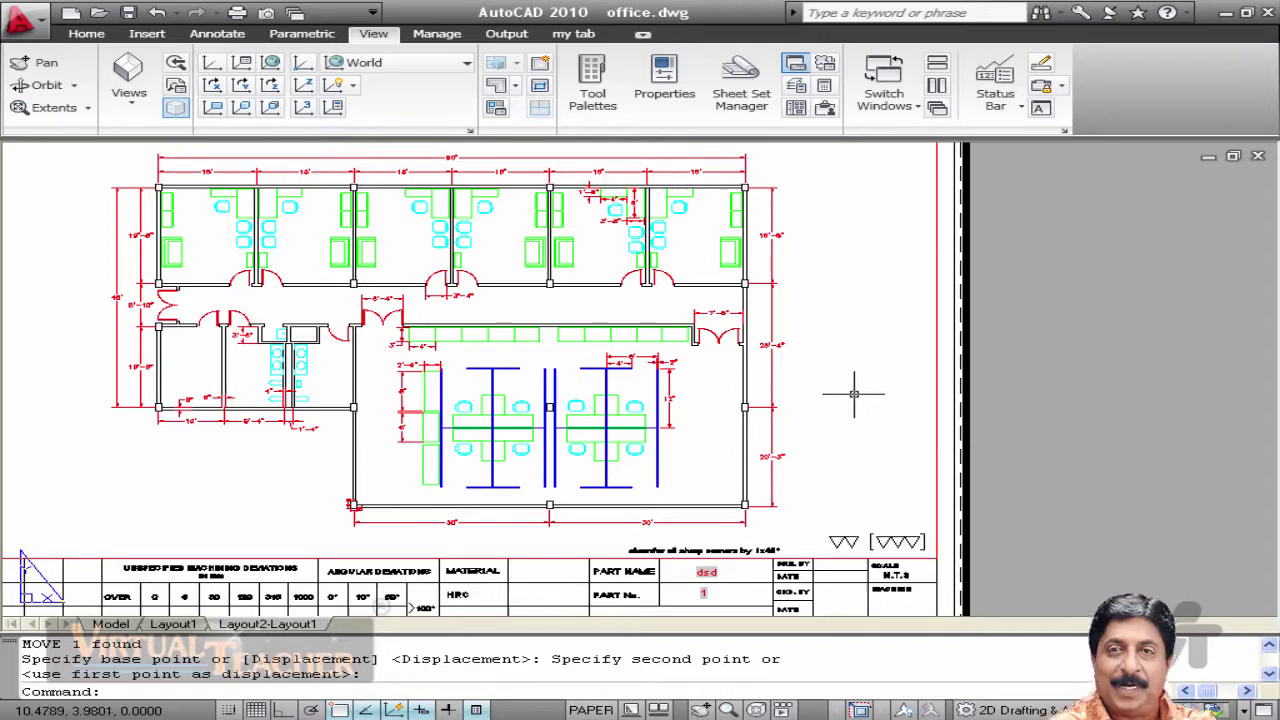
Step: Examine the office floor plan layout, including its room sizes, wall dimensions, doors and furniture arrangement
{"action": "middle_click_drag", "start_coordinate": [992, 411], "coordinate": [993, 369]}
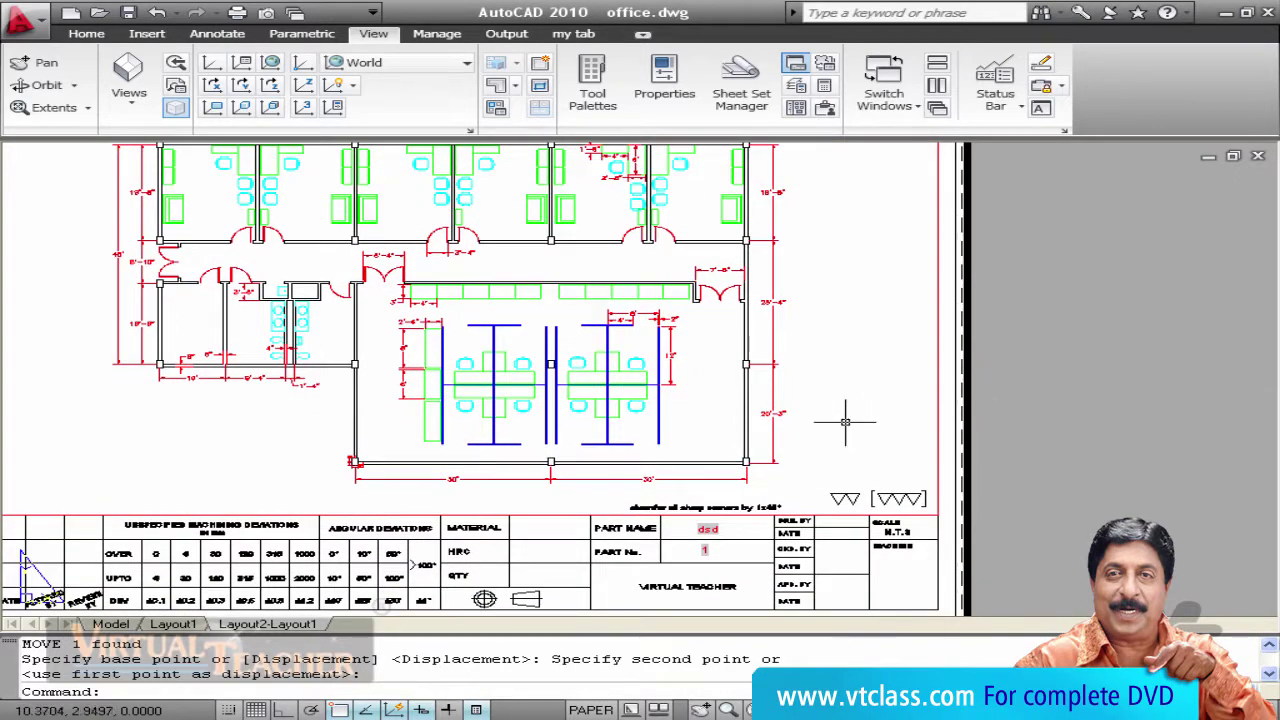
{"action": "mouse_move", "coordinate": [909, 348]}
{"action": "middle_mouse_down"}
{"action": "mouse_move", "coordinate": [917, 392]}
{"action": "mouse_move", "coordinate": [915, 346]}
{"action": "middle_mouse_up"}
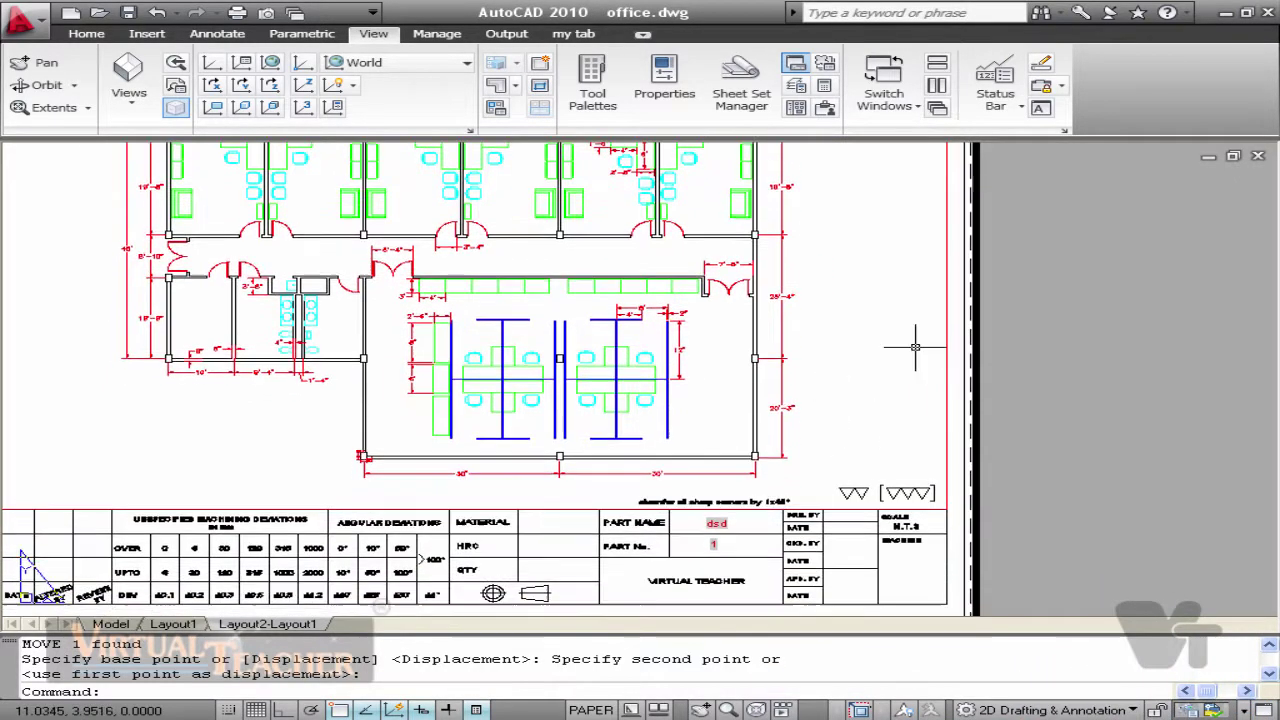
{"action": "middle_click_drag", "start_coordinate": [581, 329], "coordinate": [632, 474]}
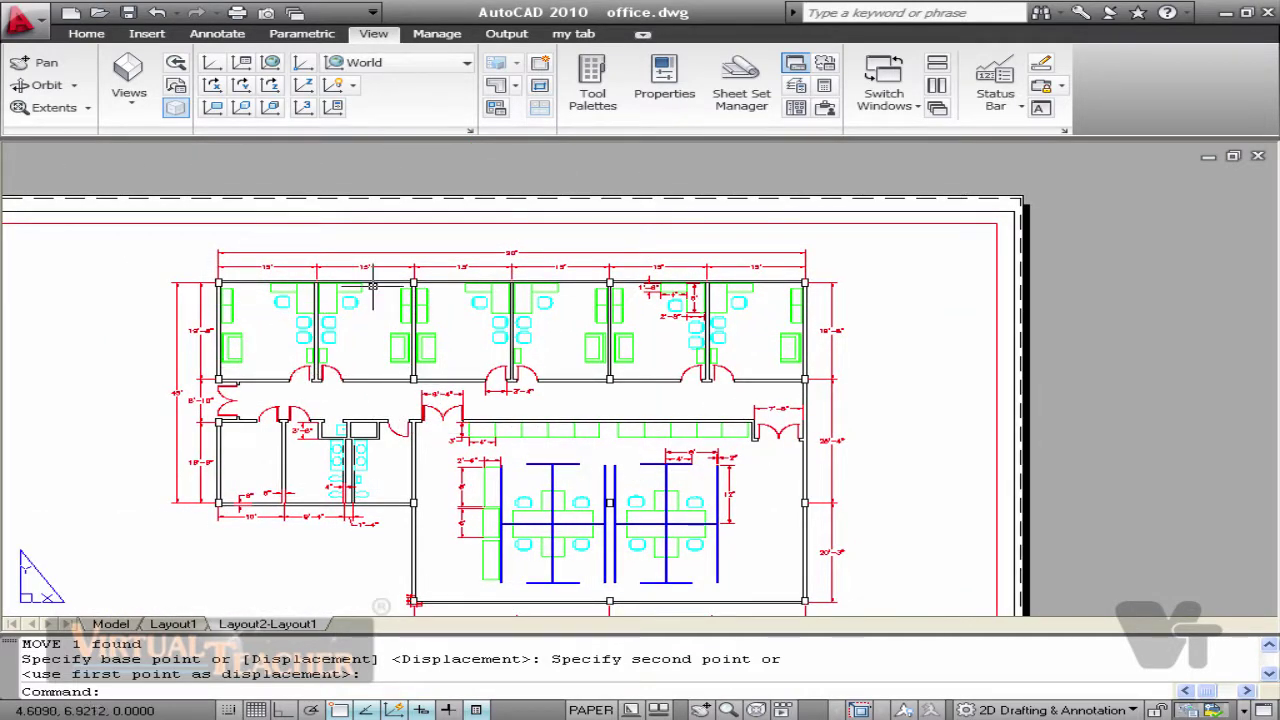
{"action": "middle_click_drag", "start_coordinate": [690, 381], "coordinate": [684, 338]}
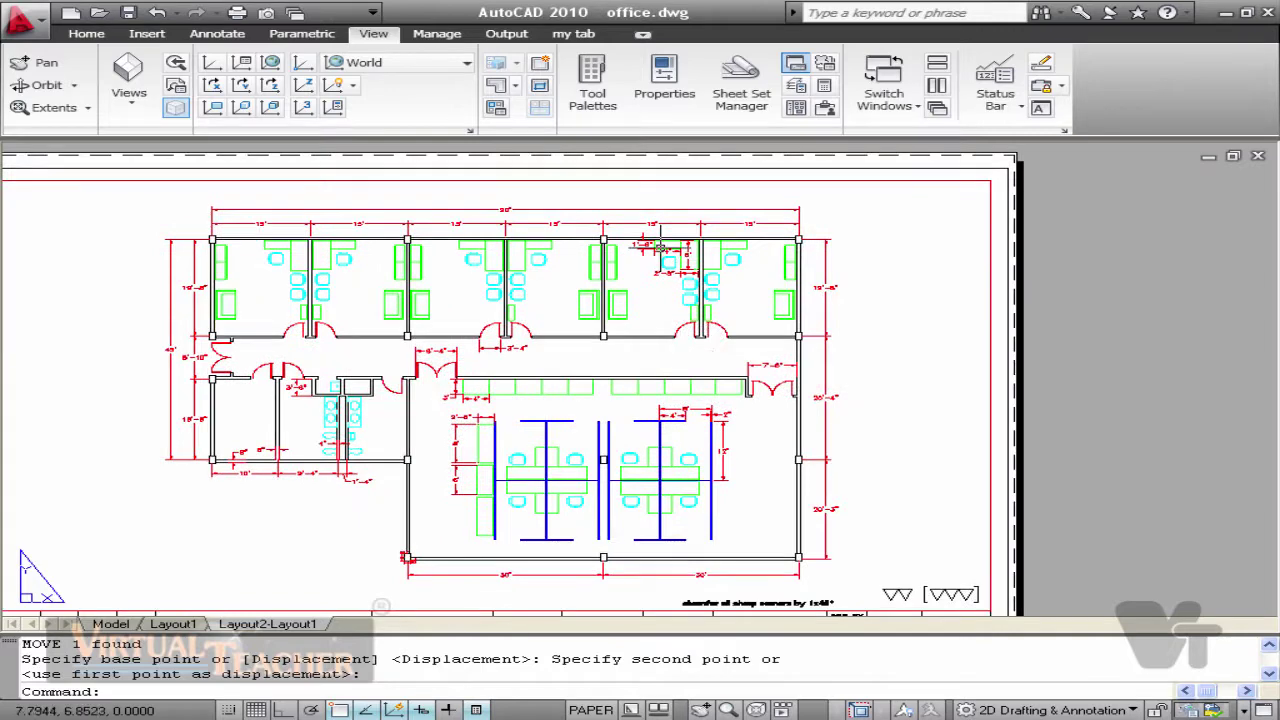
{"action": "scroll", "coordinate": [825, 482], "scroll_direction": "up", "scroll_amount": 2}
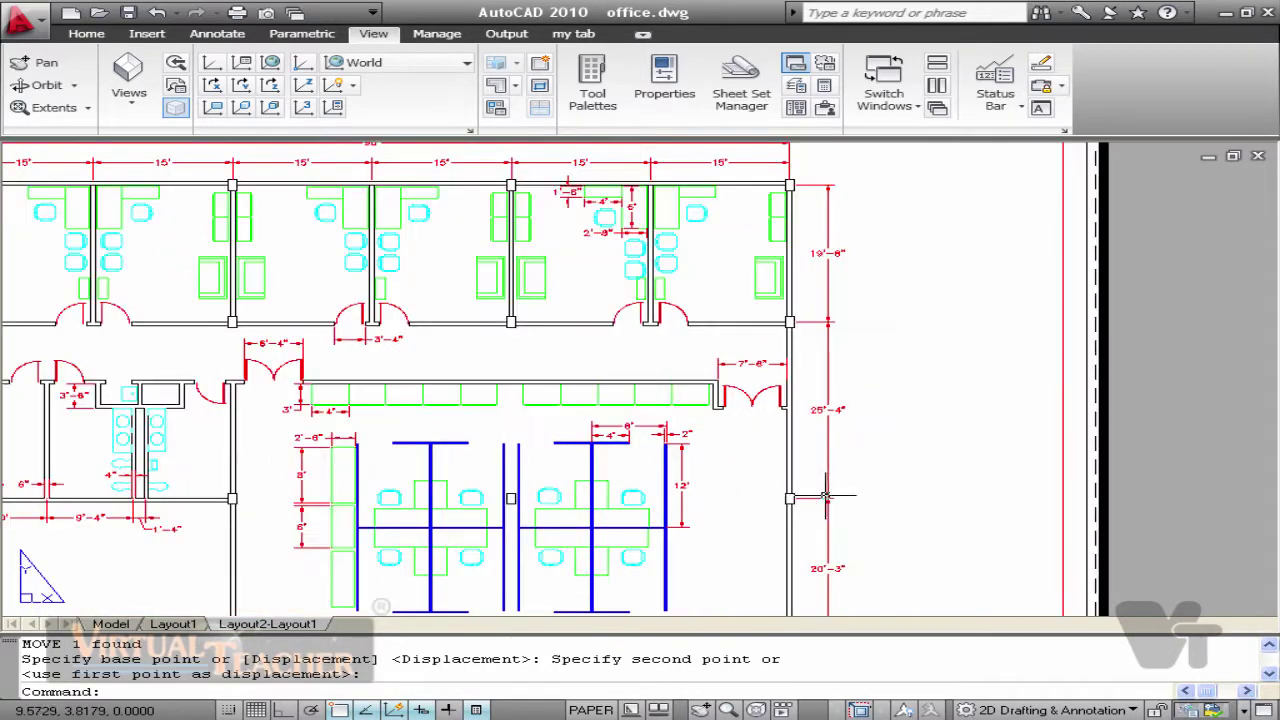
{"action": "scroll", "coordinate": [890, 482], "scroll_direction": "down", "scroll_amount": 3}
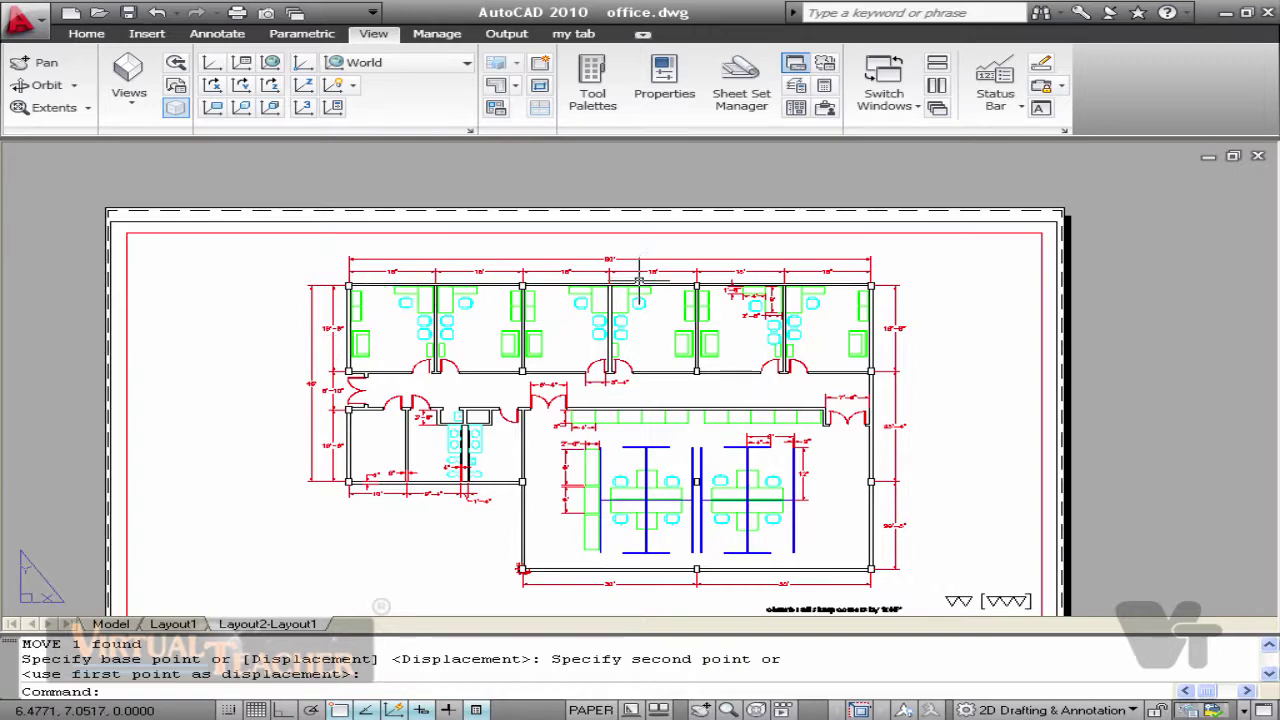
{"action": "scroll", "coordinate": [555, 300], "scroll_direction": "up", "scroll_amount": 1}
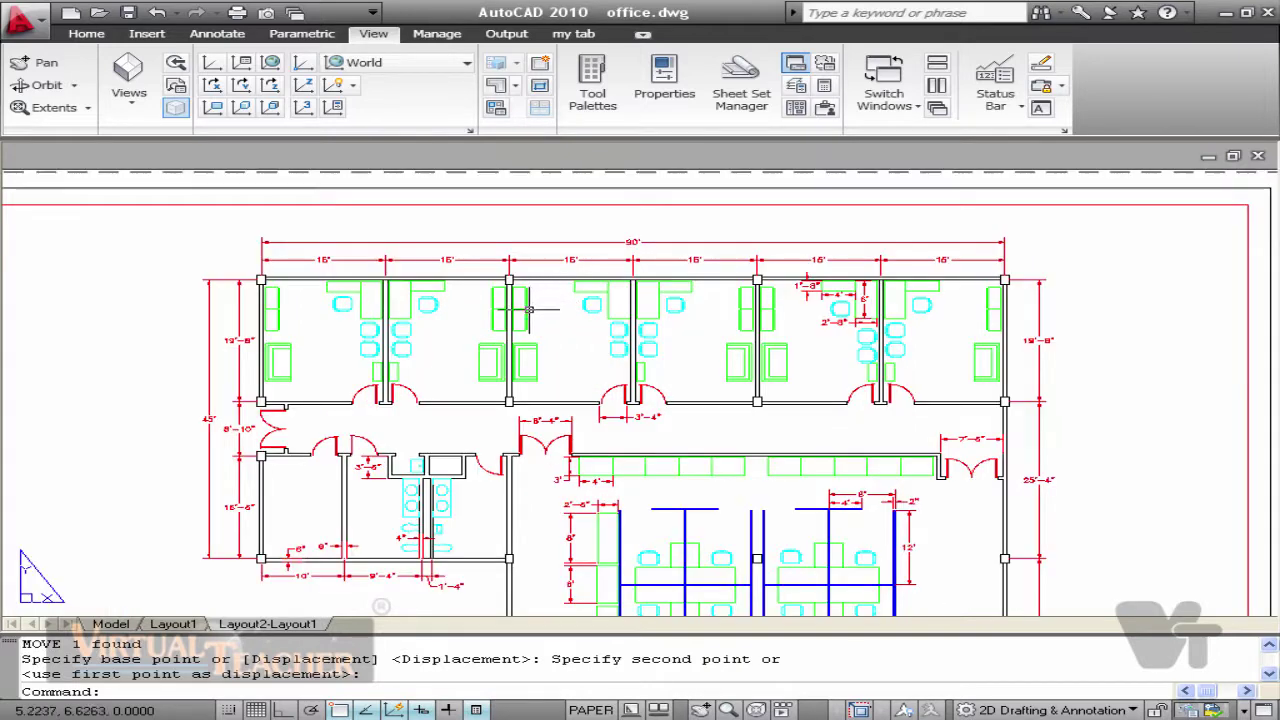
{"action": "scroll", "coordinate": [426, 321], "scroll_direction": "up", "scroll_amount": 2}
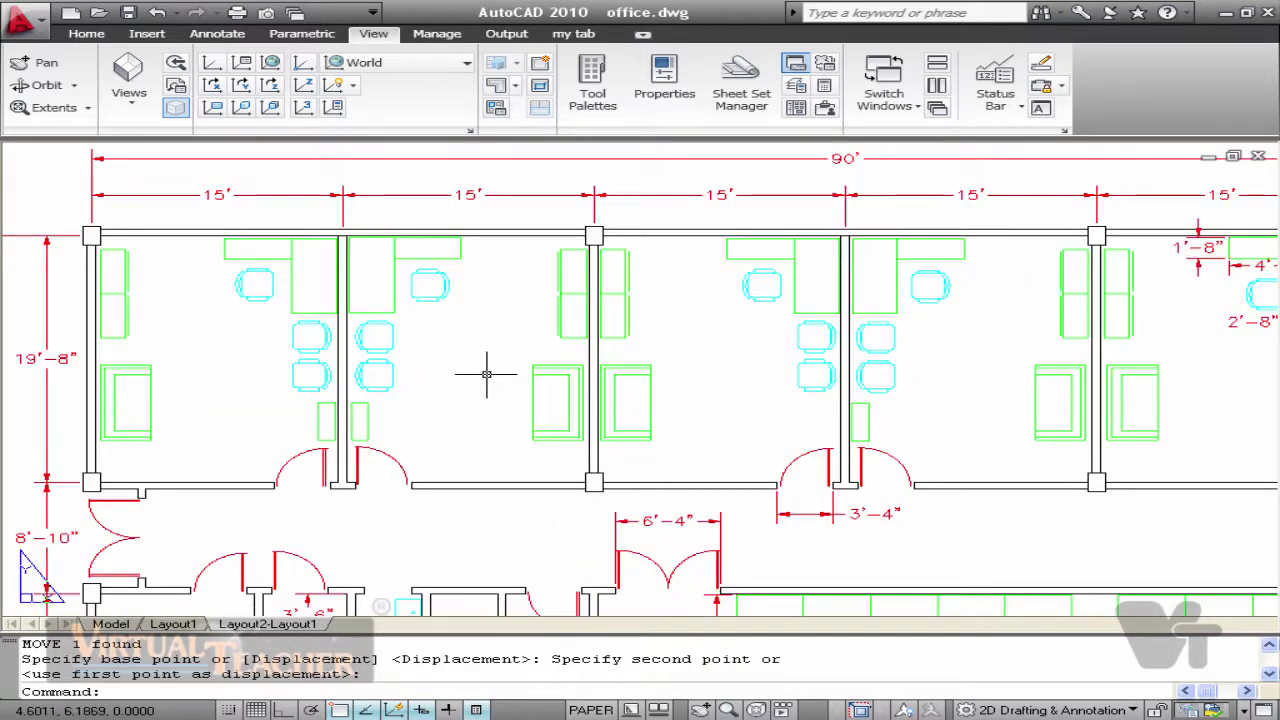
{"action": "mouse_move", "coordinate": [725, 391]}
{"action": "middle_mouse_down"}
{"action": "mouse_move", "coordinate": [691, 343]}
{"action": "mouse_move", "coordinate": [657, 333]}
{"action": "middle_mouse_up"}
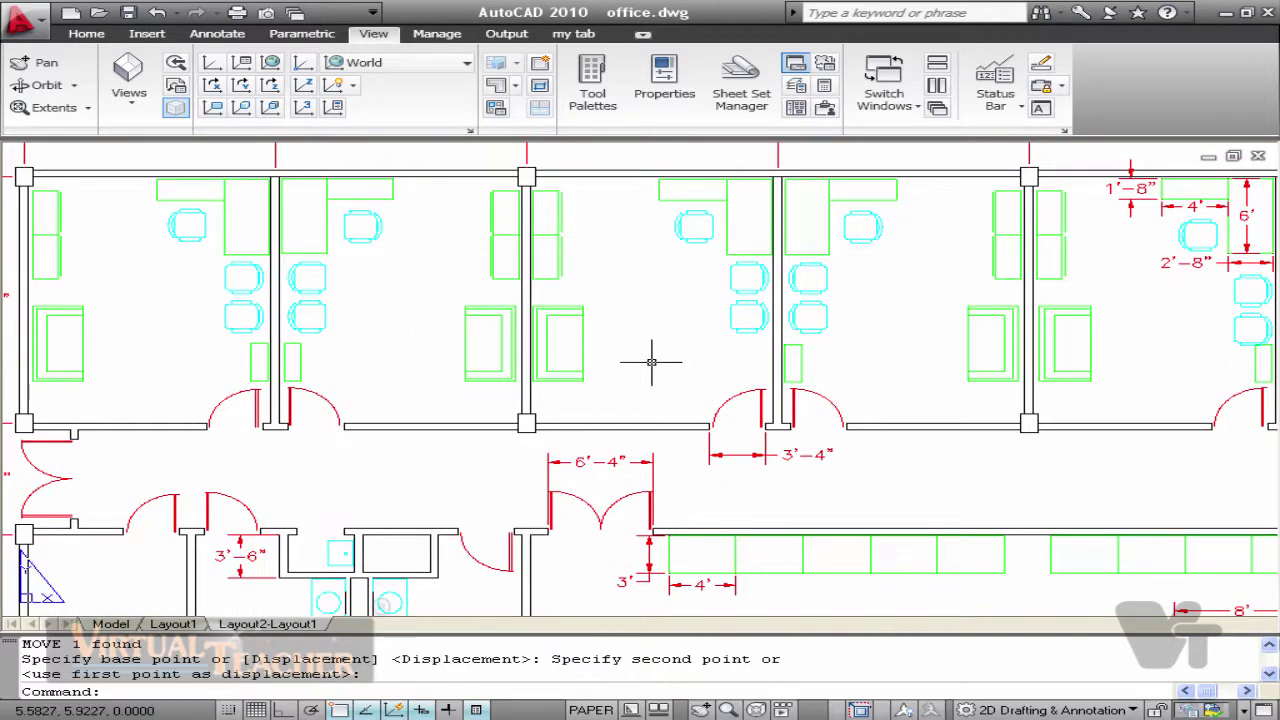
{"action": "scroll", "coordinate": [645, 360], "scroll_direction": "down", "scroll_amount": 3}
{"action": "middle_click_drag", "start_coordinate": [732, 397], "coordinate": [657, 348]}
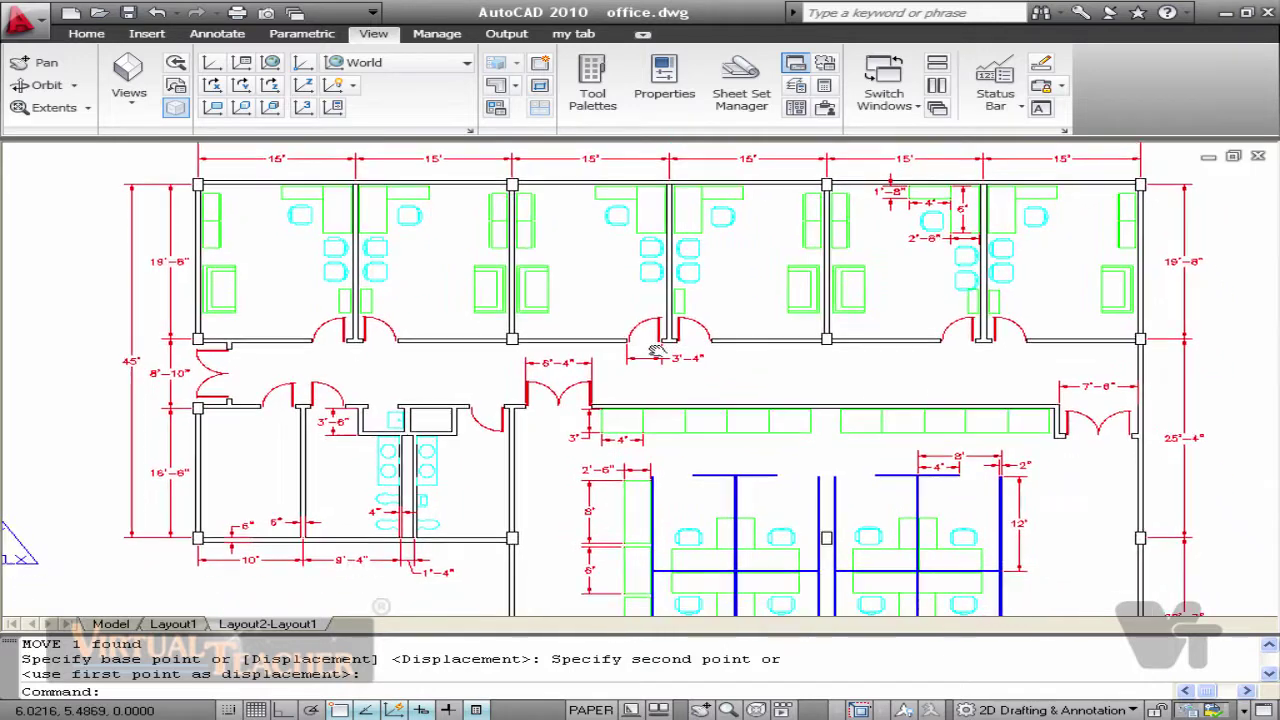
{"action": "scroll", "coordinate": [714, 383], "scroll_direction": "down", "scroll_amount": 1}
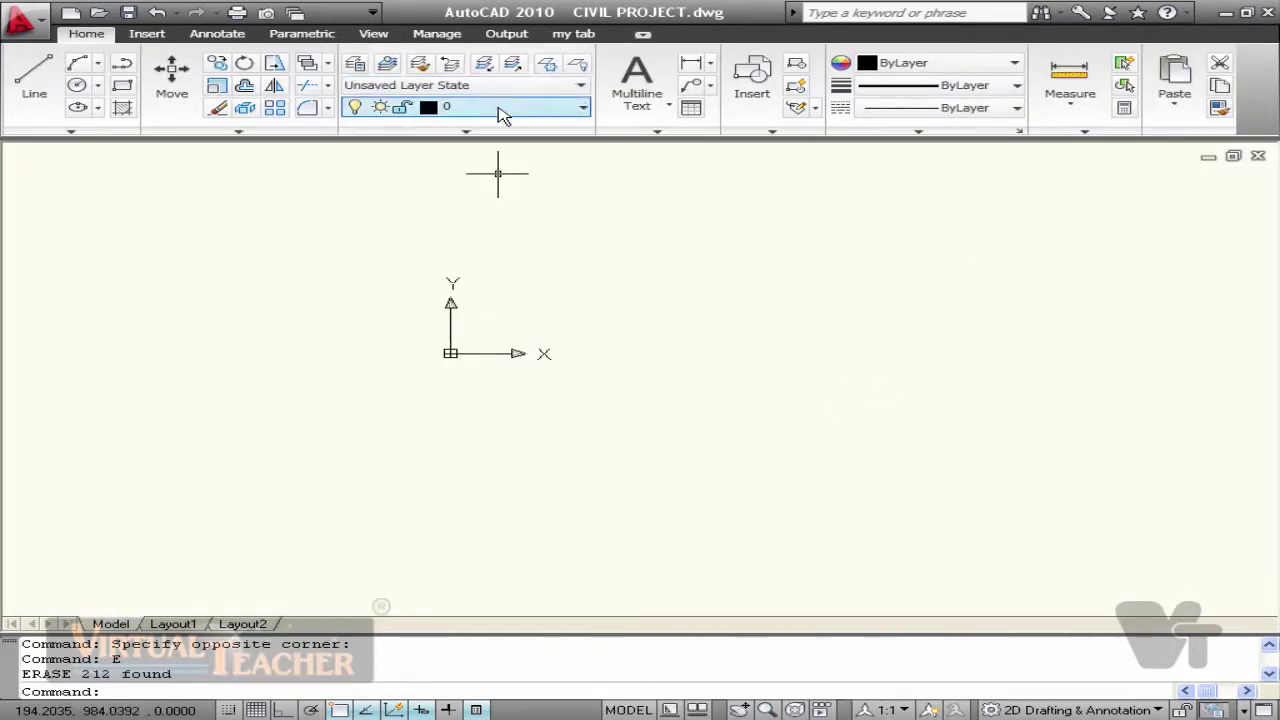
{"action": "type", "text": "l"}
{"action": "key", "text": "Return"}
{"action": "left_click", "coordinate": [452, 288]}
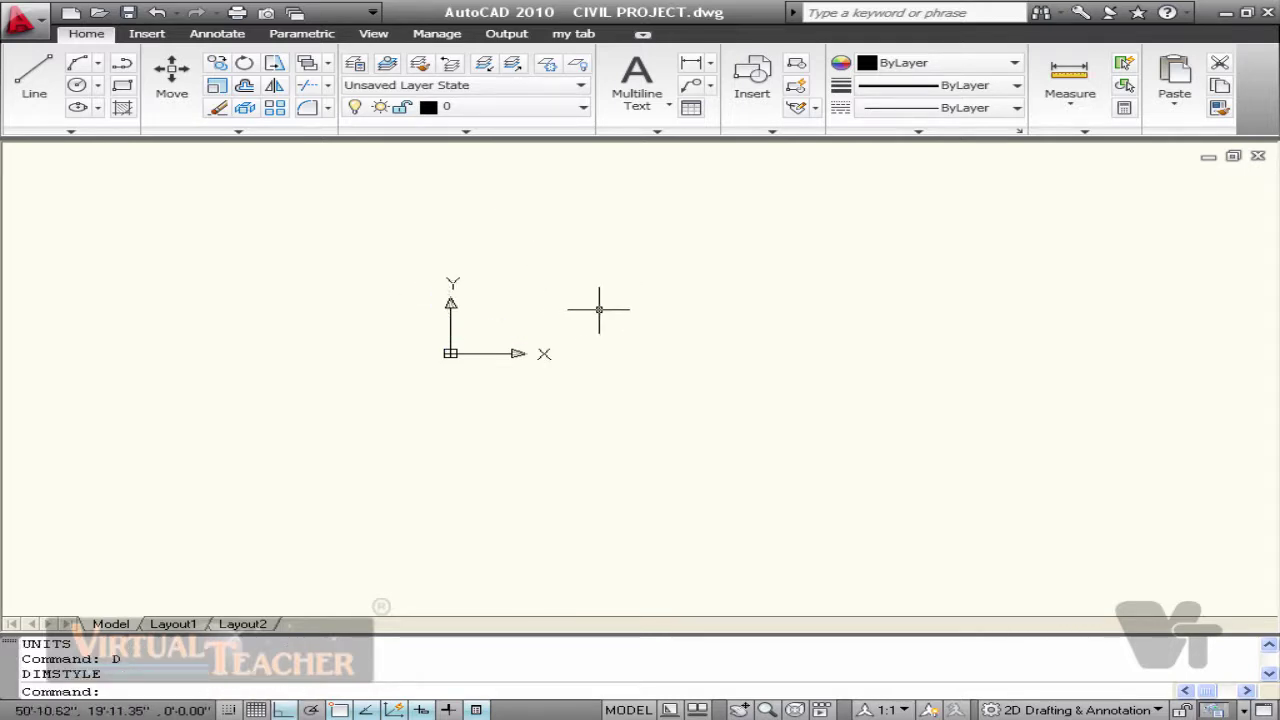
Step: Draw a horizontal 15' line as the outer edge of the first room's top wall
{"action": "type", "text": "l"}
{"action": "key", "text": "Return"}
{"action": "left_click", "coordinate": [539, 294]}
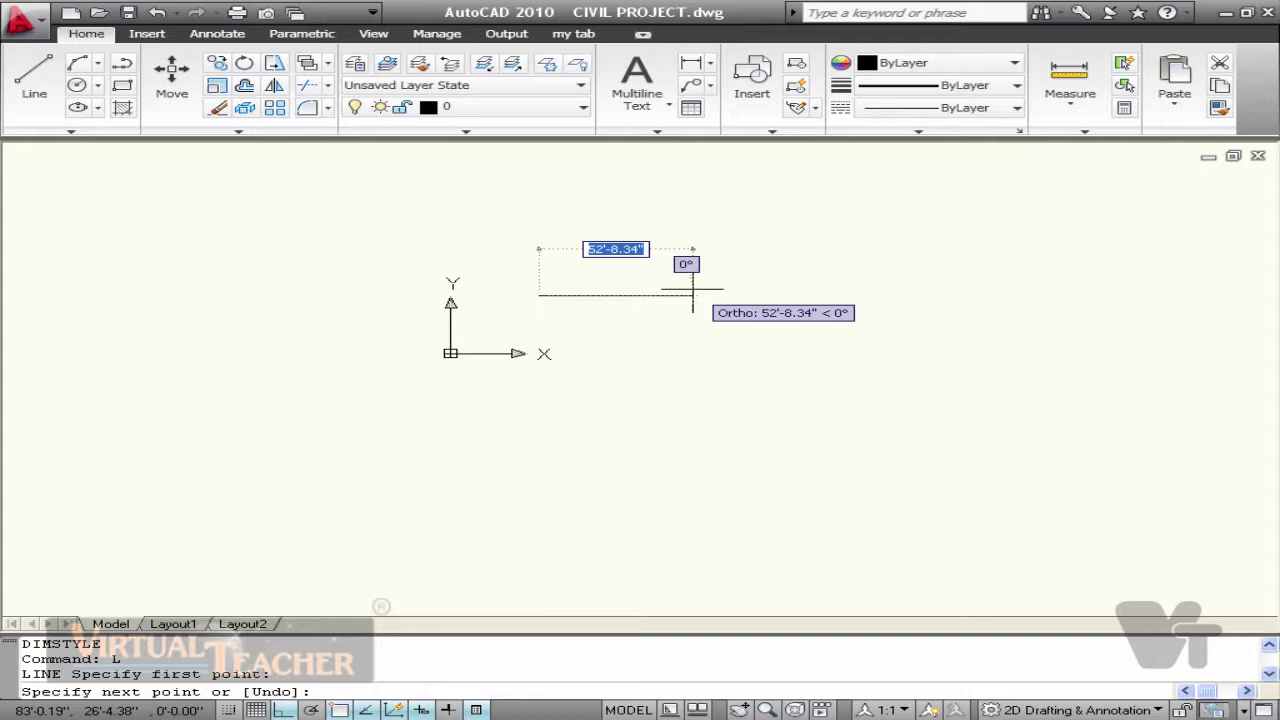
{"action": "type", "text": "15'"}
{"action": "key", "text": "Return"}
{"action": "key", "text": "Escape"}
{"action": "scroll", "coordinate": [577, 285], "scroll_direction": "up", "scroll_amount": 1}
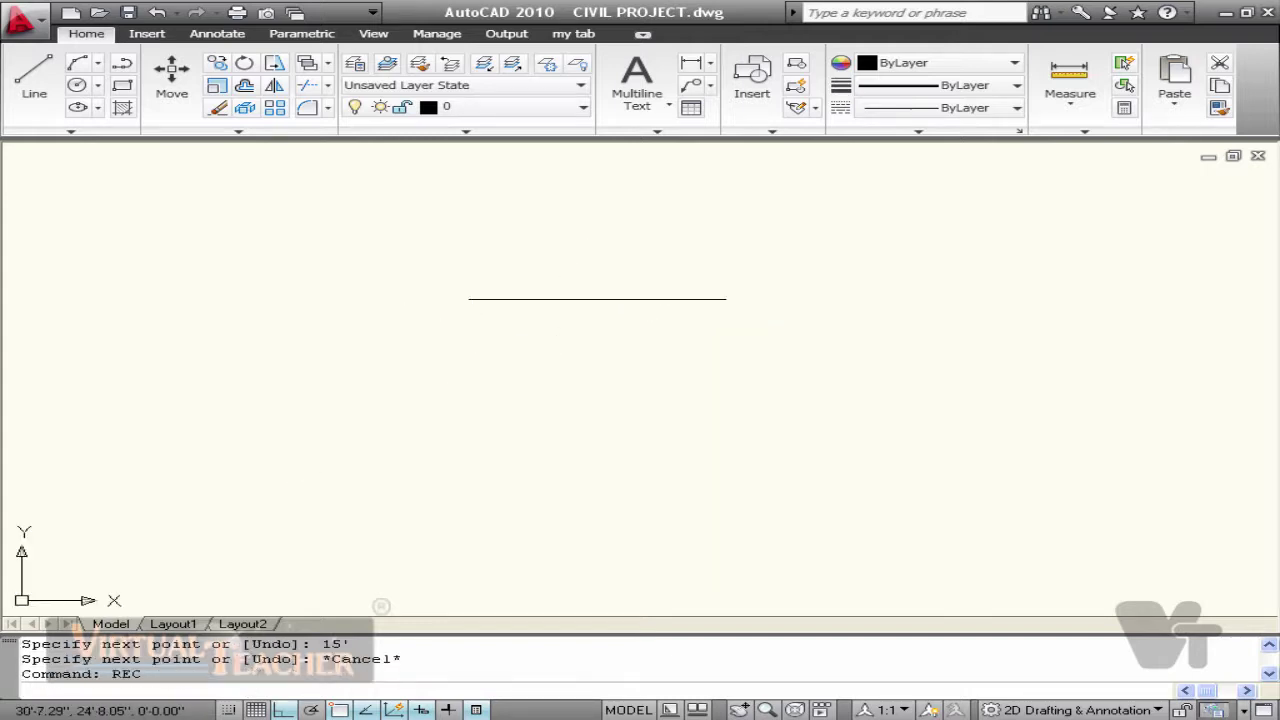
Step: Draw a small upright rectangle as the corner column at the left end of the 15' line
{"action": "type", "text": "REC"}
{"action": "key", "text": "Return"}
{"action": "scroll", "coordinate": [466, 314], "scroll_direction": "up", "scroll_amount": 2}
{"action": "left_click", "coordinate": [462, 276]}
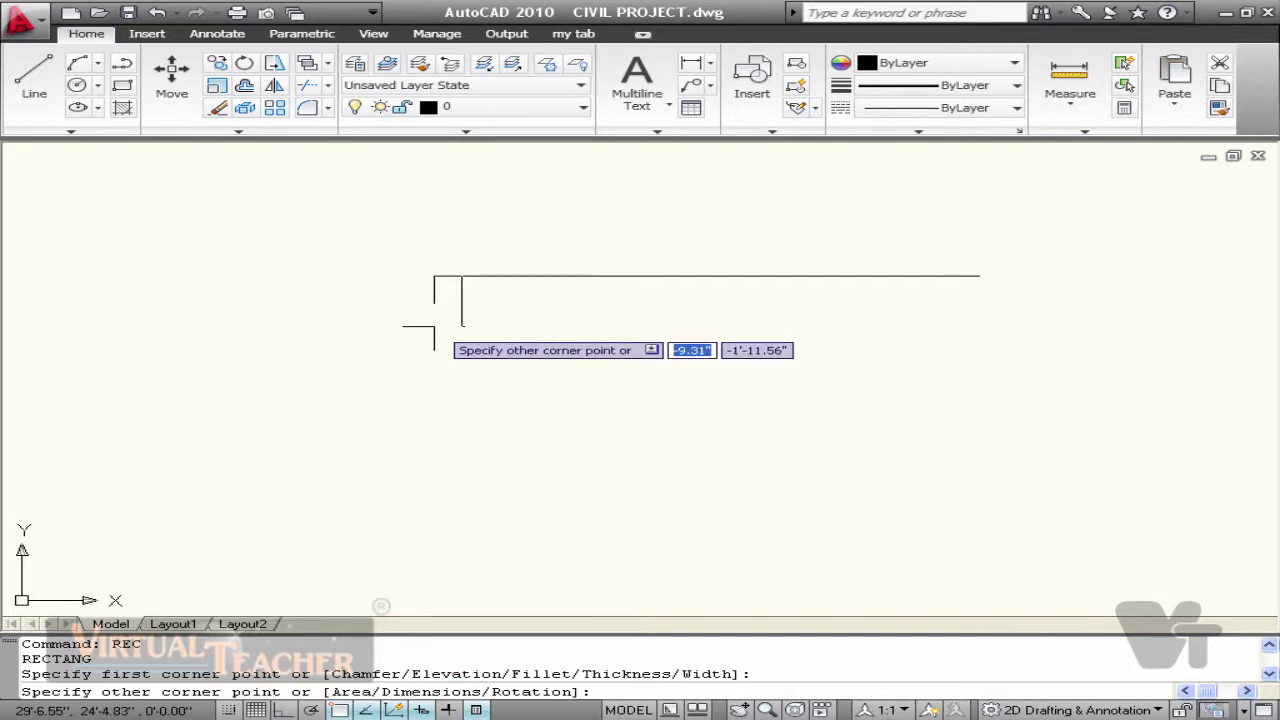
{"action": "left_click", "coordinate": [434, 326]}
{"action": "middle_click_drag", "start_coordinate": [474, 345], "coordinate": [474, 317]}
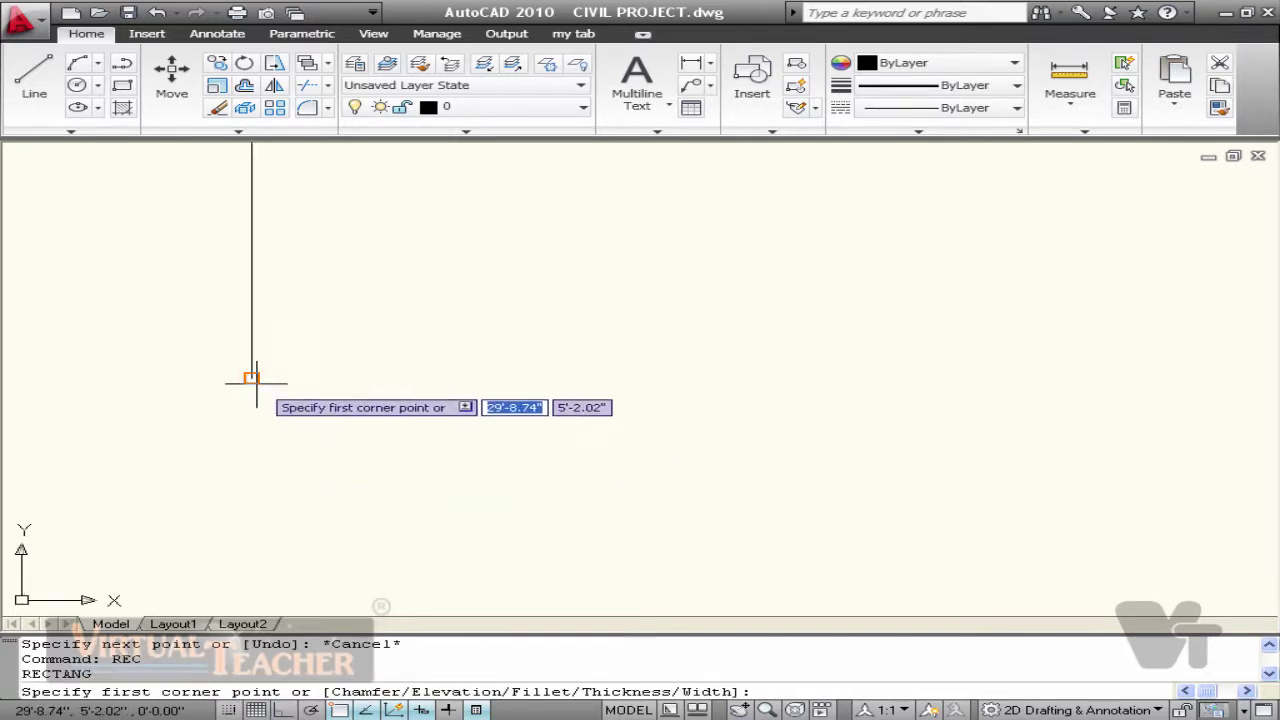
Step: Draw a rectangular column at the lower end of the left wall line and offset the wall lines inward by 5"
{"action": "left_click", "coordinate": [252, 378]}
{"action": "left_click", "coordinate": [272, 408]}
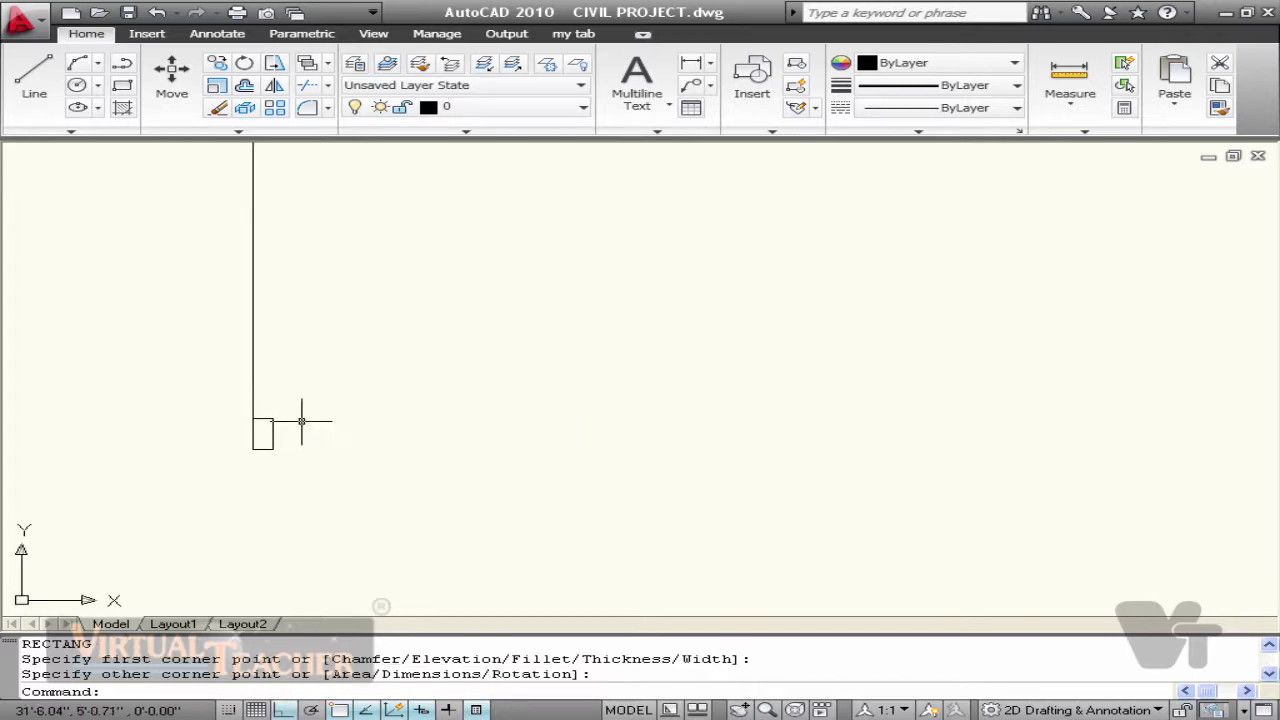
{"action": "left_click", "coordinate": [263, 385]}
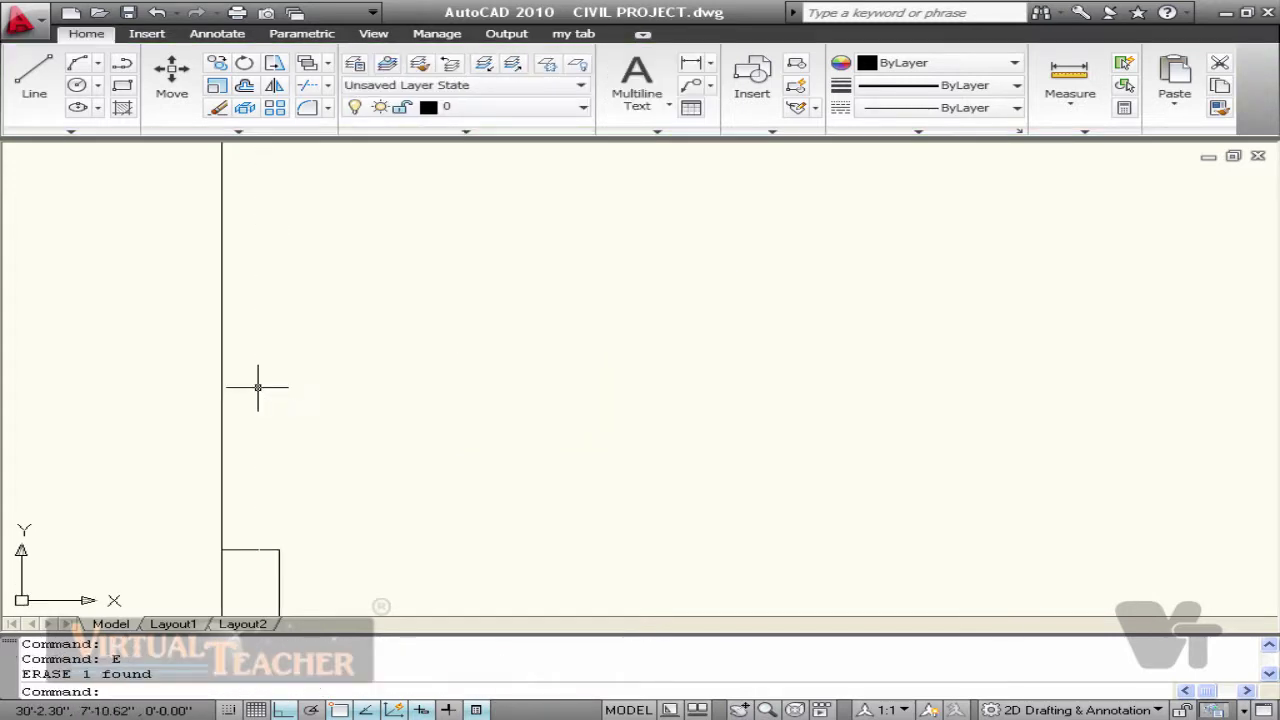
{"action": "type", "text": "O"}
{"action": "key", "text": "Return"}
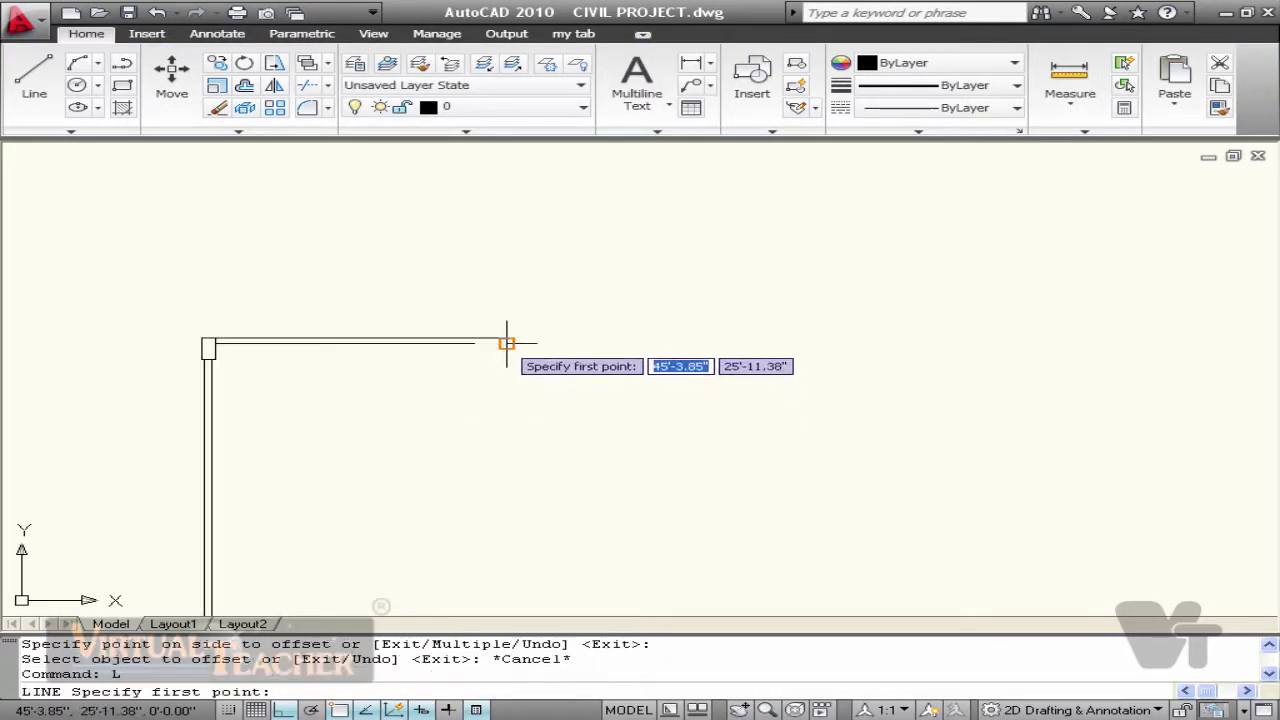
{"action": "left_click", "coordinate": [507, 342]}
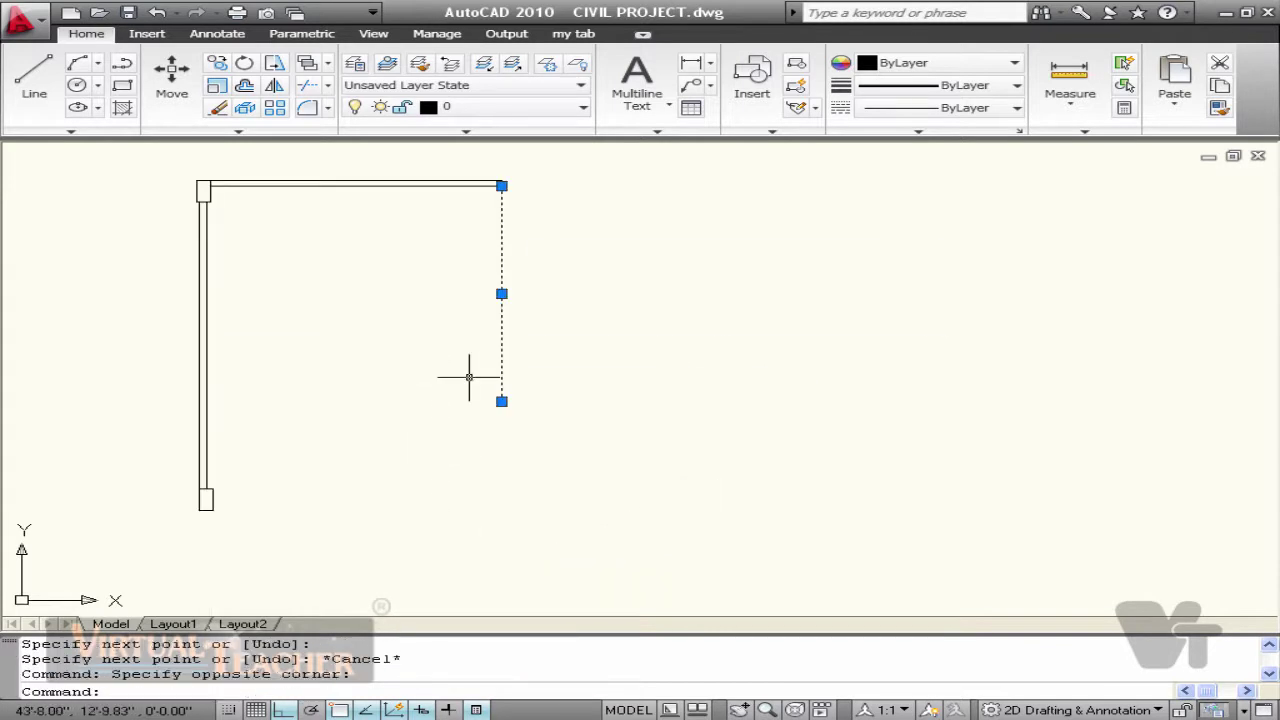
{"action": "type", "text": "E"}
{"action": "key", "text": "Return"}
Step: Form the first room's right partition by offsetting its wall line 5" to the right, and extend the new line up to the top wall
{"action": "left_click", "coordinate": [214, 381]}
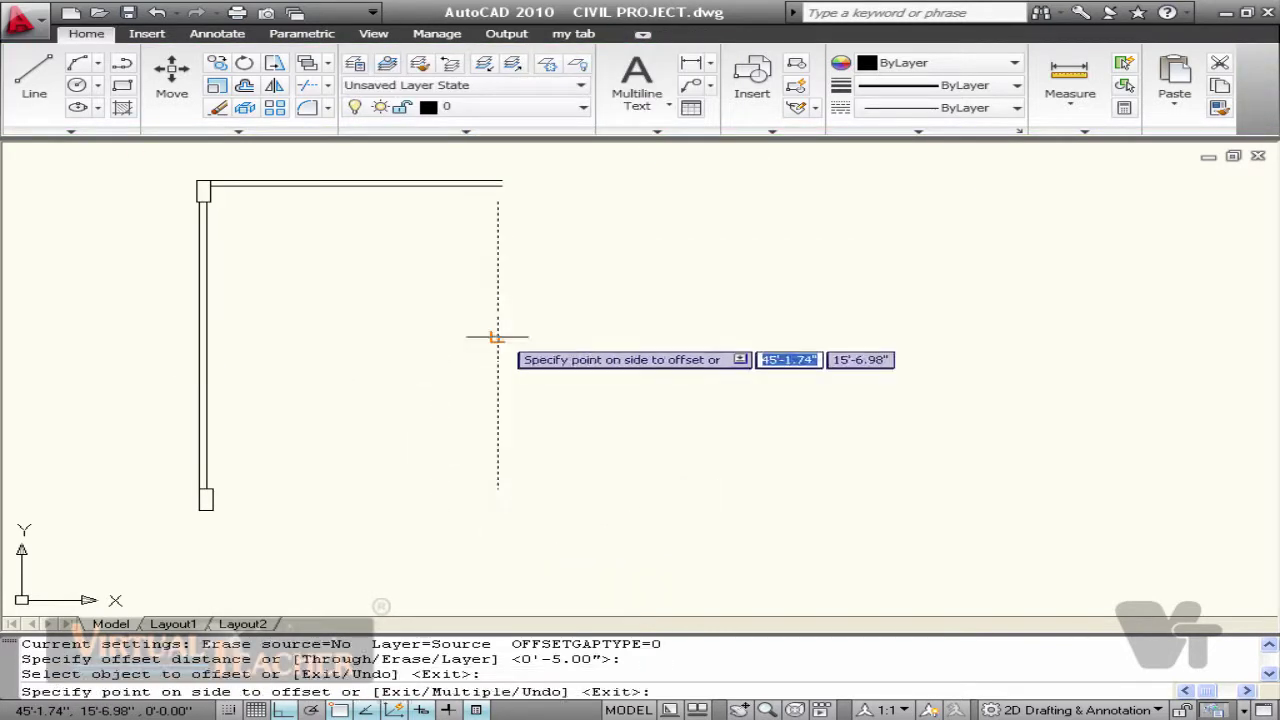
{"action": "left_click", "coordinate": [549, 333]}
{"action": "key", "text": "Escape"}
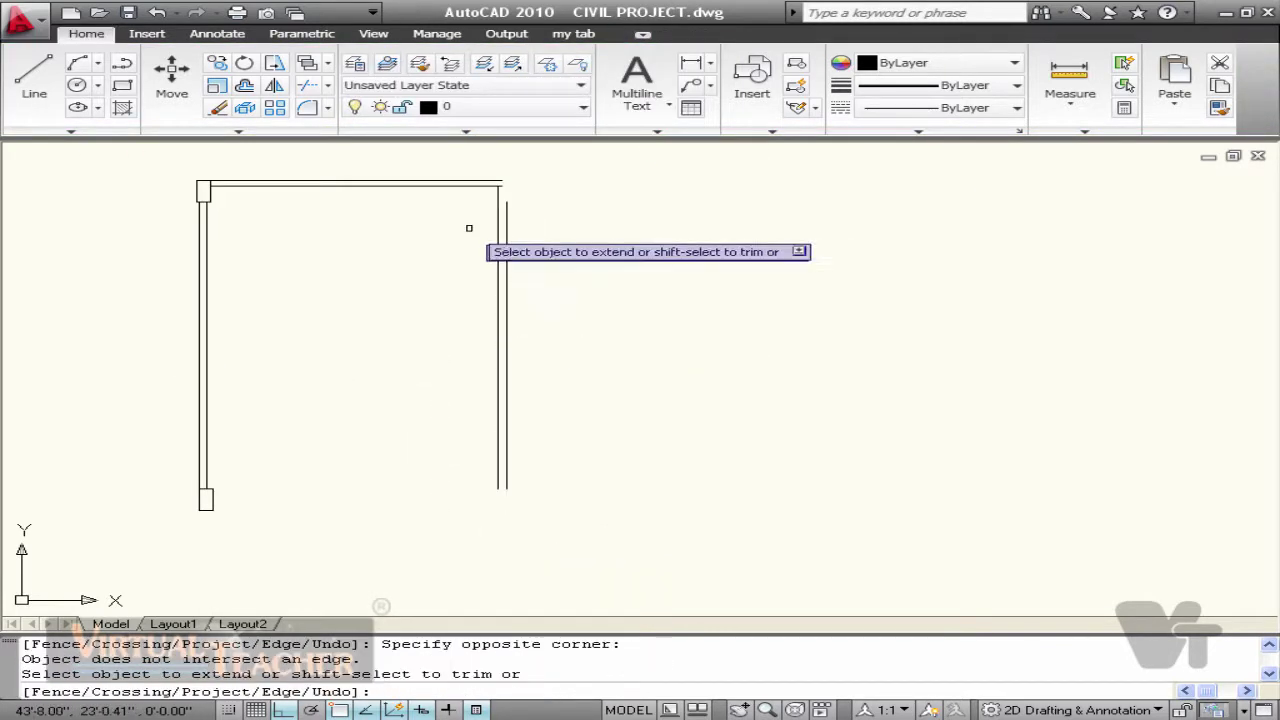
{"action": "left_click", "coordinate": [507, 222]}
{"action": "key", "text": "Escape"}
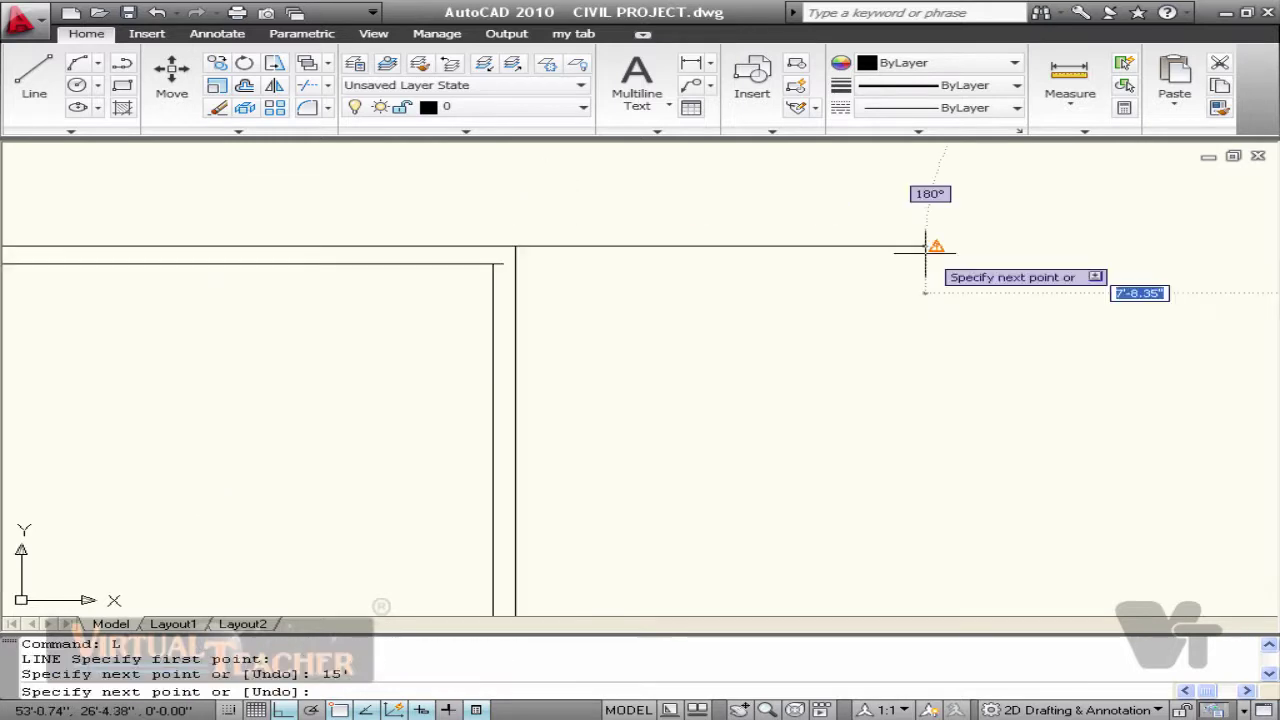
Step: Continue the outer top wall line 15' to the right of the partition and add the parallel inner wall line
{"action": "type", "text": "15'"}
{"action": "key", "text": "Return"}
{"action": "key", "text": "Escape"}
{"action": "scroll", "coordinate": [934, 297], "scroll_direction": "down", "scroll_amount": 1}
{"action": "middle_click_drag", "start_coordinate": [934, 297], "coordinate": [657, 292]}
{"action": "scroll", "coordinate": [485, 287], "scroll_direction": "up", "scroll_amount": 2}
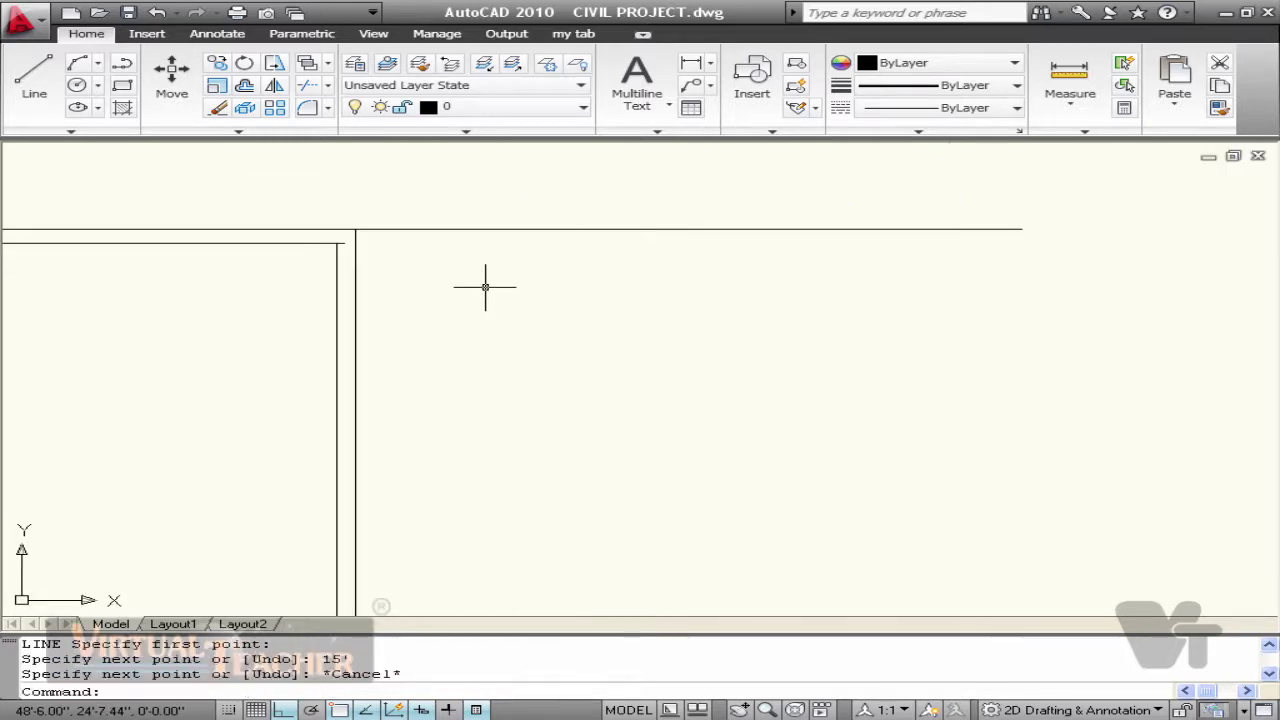
{"action": "key", "text": "Return"}
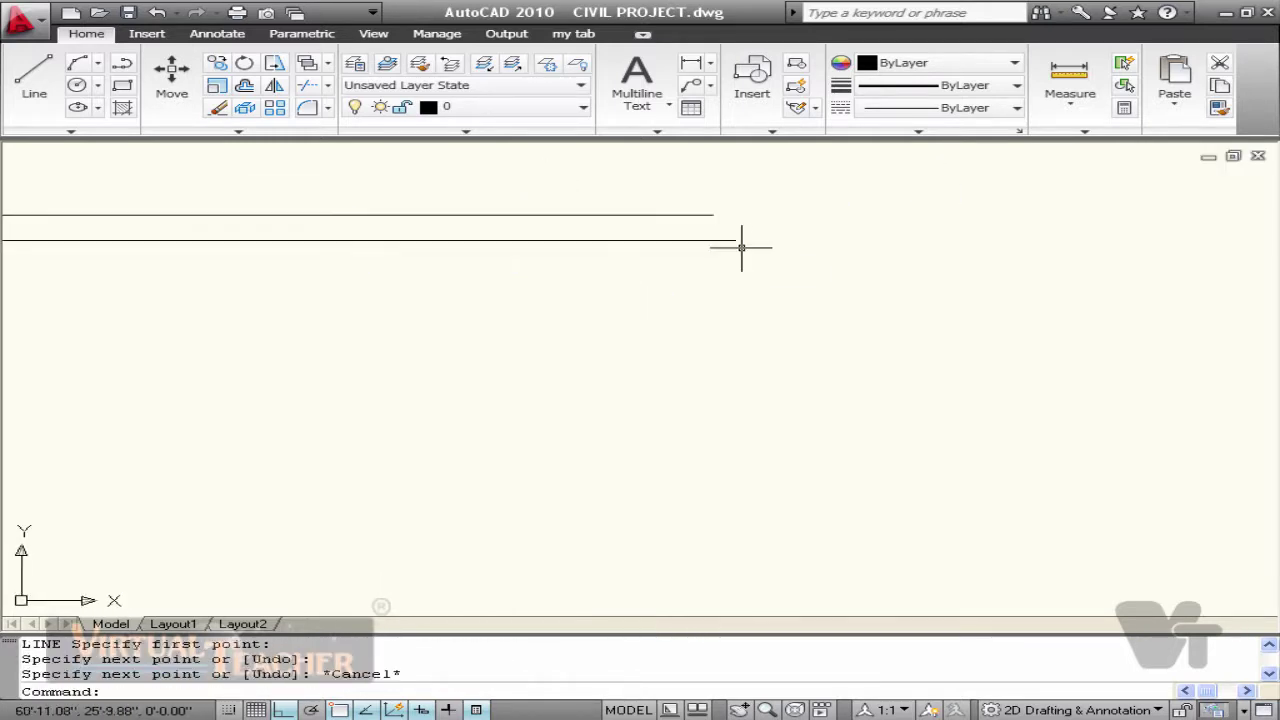
Step: Draw a rectangular column at the right end of the second room's top wall
{"action": "type", "text": "REC"}
{"action": "key", "text": "Return"}
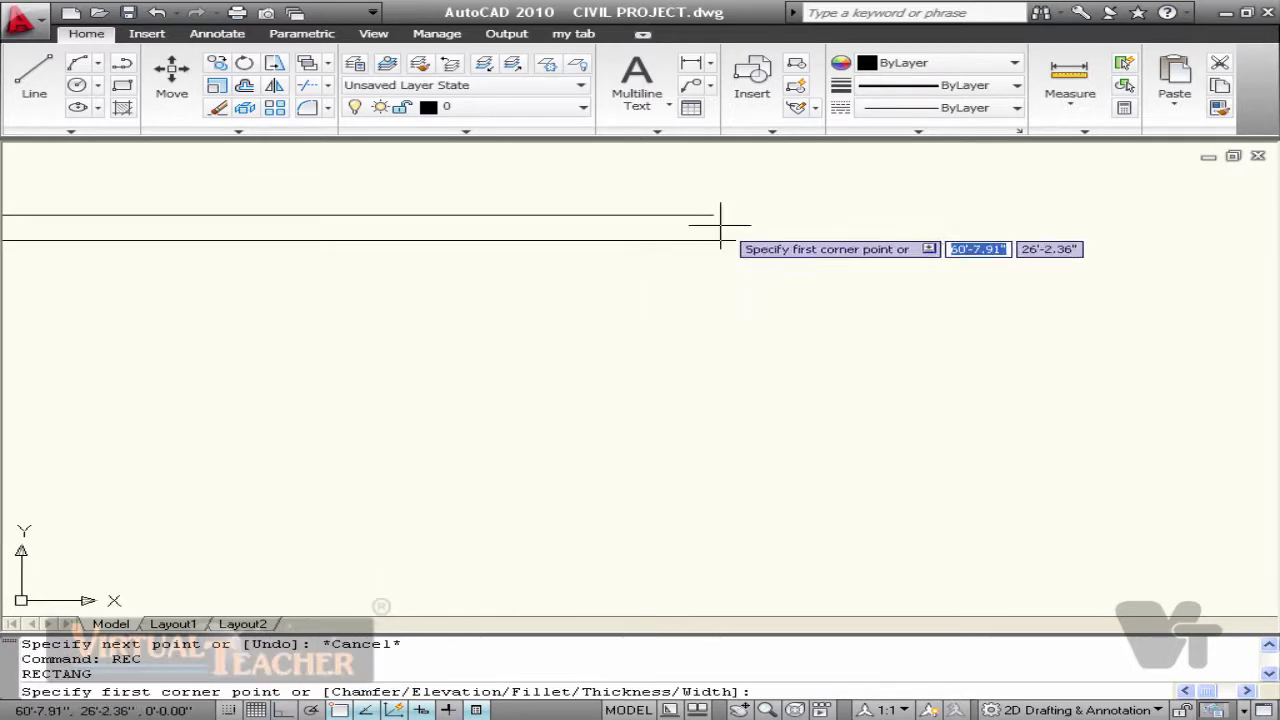
{"action": "left_click", "coordinate": [723, 215]}
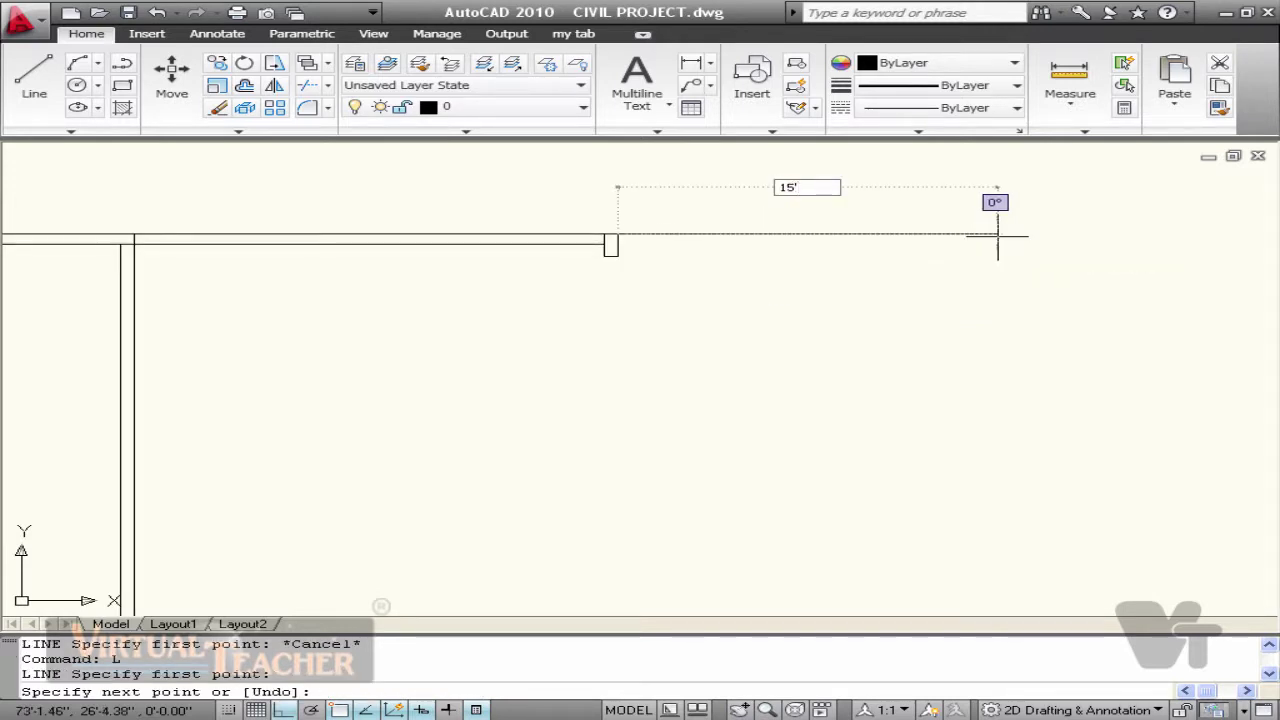
Step: Draw a horizontal 15' line to the right from the column at the second room's end
{"action": "key", "text": "Return"}
{"action": "scroll", "coordinate": [943, 380], "scroll_direction": "down", "scroll_amount": 4}
{"action": "key", "text": "Escape"}
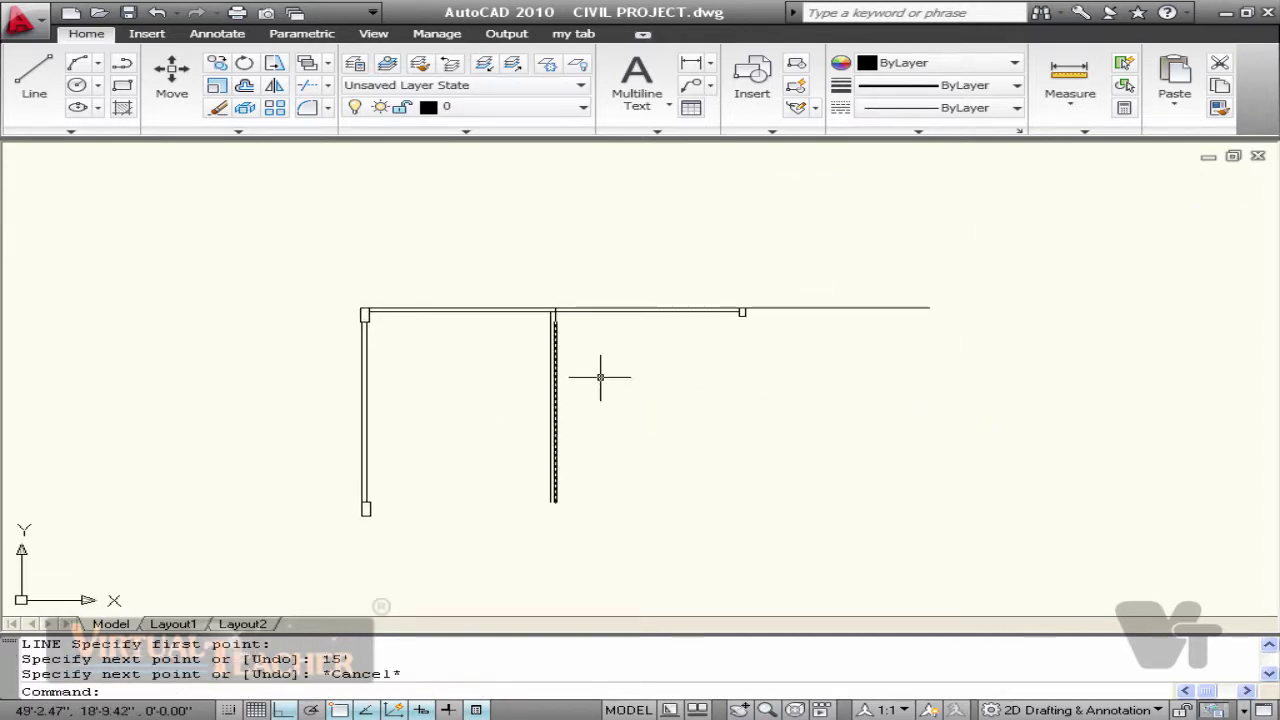
Step: Copy the partition wall lines to the second room's column and to the right end of the top wall line
{"action": "left_click", "coordinate": [600, 377]}
{"action": "left_click", "coordinate": [553, 394]}
{"action": "left_click", "coordinate": [610, 389]}
{"action": "left_click", "coordinate": [502, 396]}
{"action": "scroll", "coordinate": [638, 345], "scroll_direction": "up", "scroll_amount": 4}
{"action": "left_click", "coordinate": [321, 240]}
{"action": "left_click", "coordinate": [294, 238]}
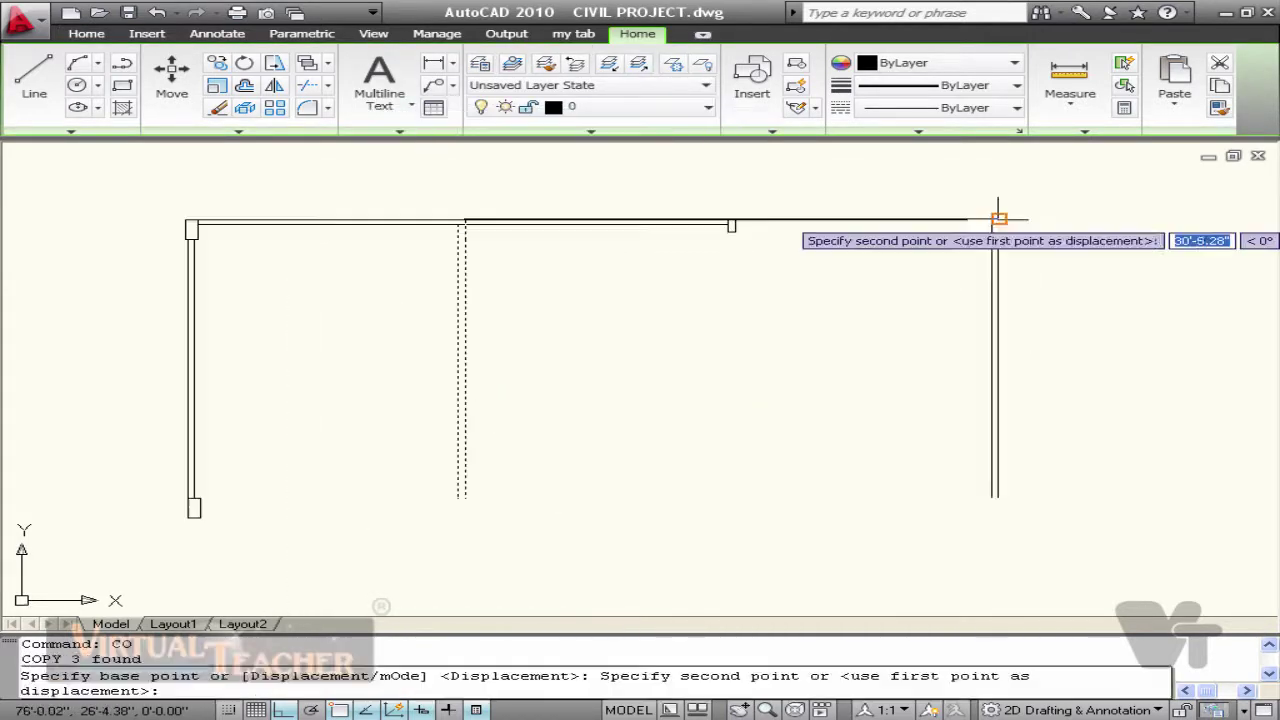
{"action": "left_click", "coordinate": [997, 214]}
{"action": "scroll", "coordinate": [737, 205], "scroll_direction": "up", "scroll_amount": 3}
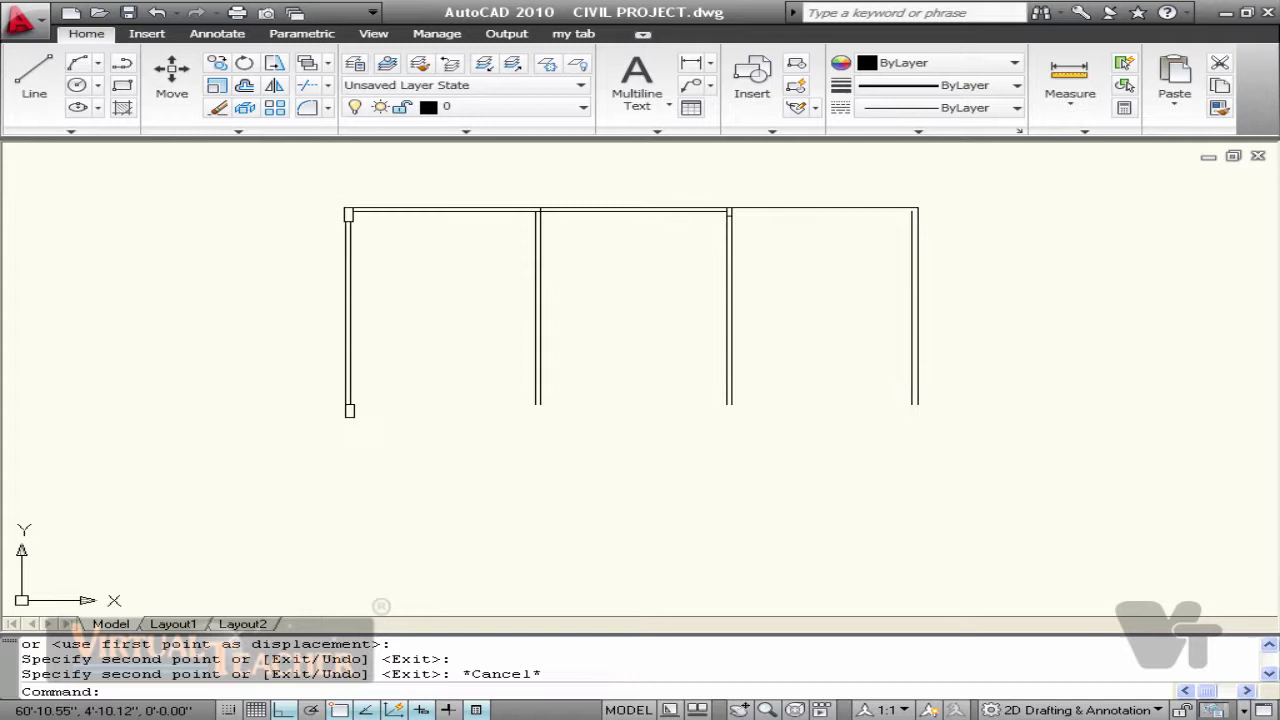
Step: Copy the column at the foot of the left wall to the foot of the wall between the second and third rooms
{"action": "scroll", "coordinate": [516, 453], "scroll_direction": "up", "scroll_amount": 4}
{"action": "left_click", "coordinate": [440, 360]}
{"action": "left_click", "coordinate": [516, 453]}
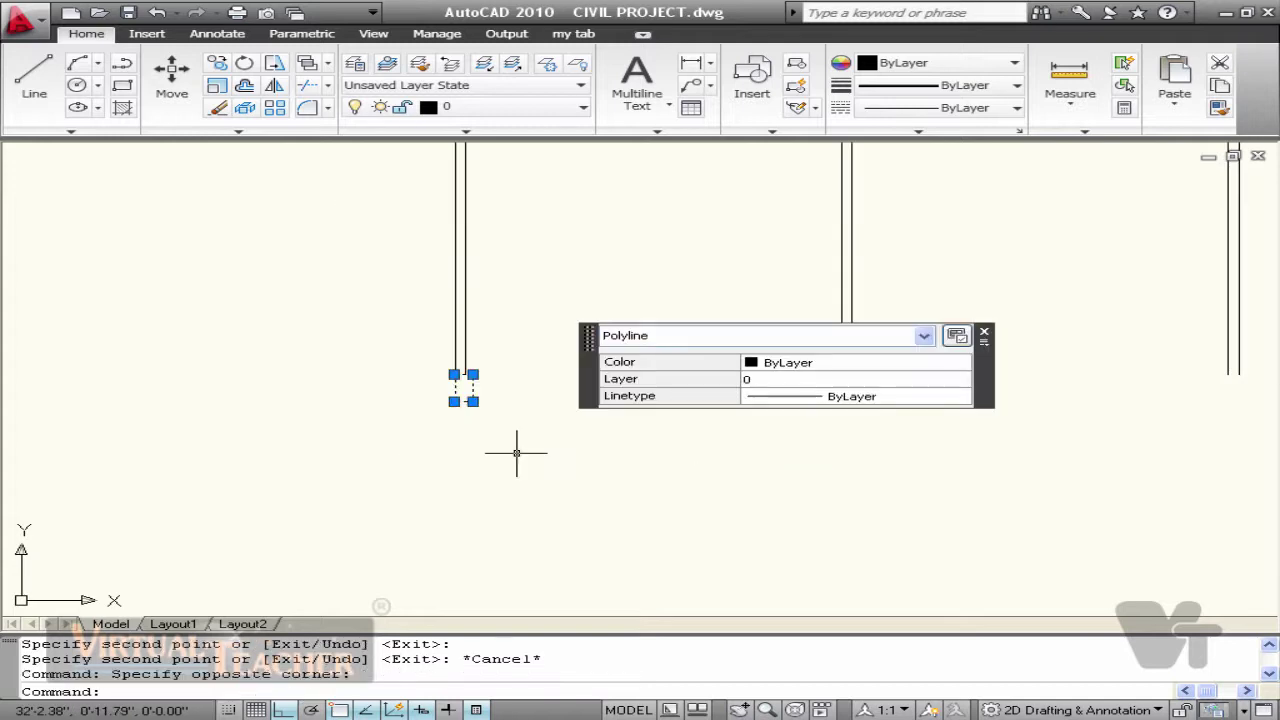
{"action": "key", "text": "Return"}
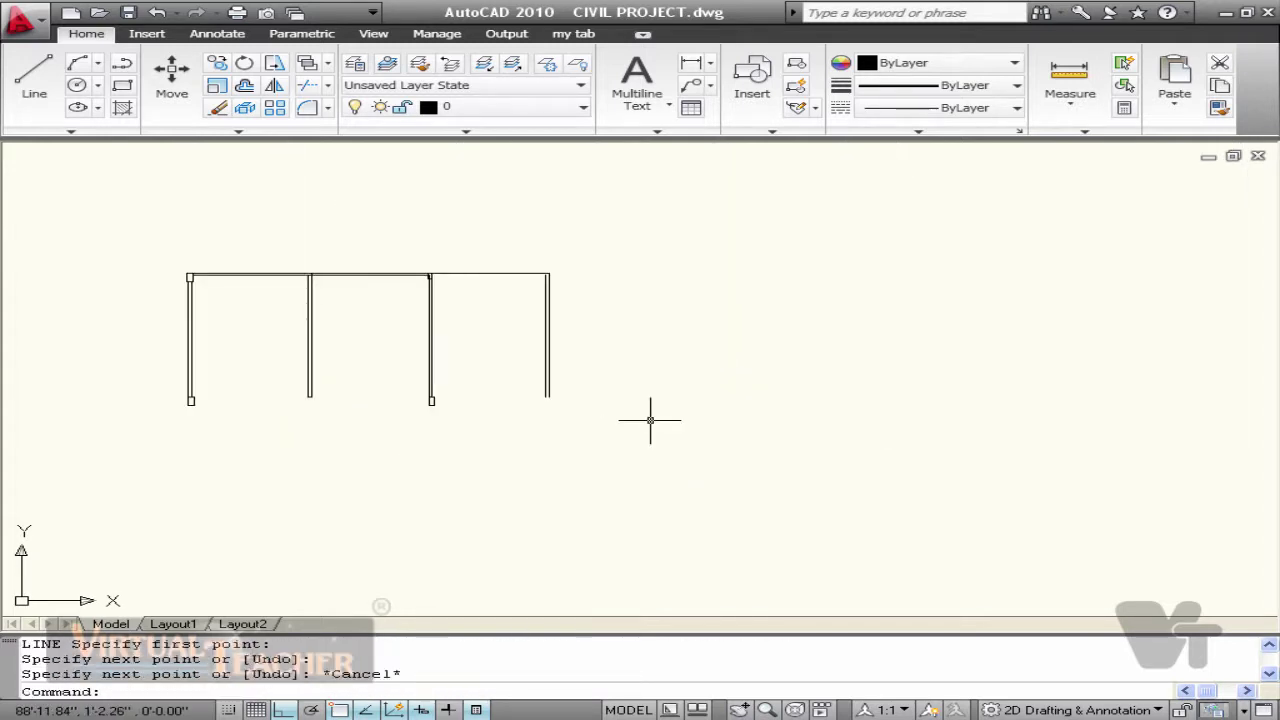
Step: Draw a thin horizontal rectangle as a wall stub on the left side of the first partition's lower end
{"action": "scroll", "coordinate": [444, 395], "scroll_direction": "up", "scroll_amount": 4}
{"action": "type", "text": "rec"}
{"action": "key", "text": "Return"}
{"action": "left_click", "coordinate": [380, 382]}
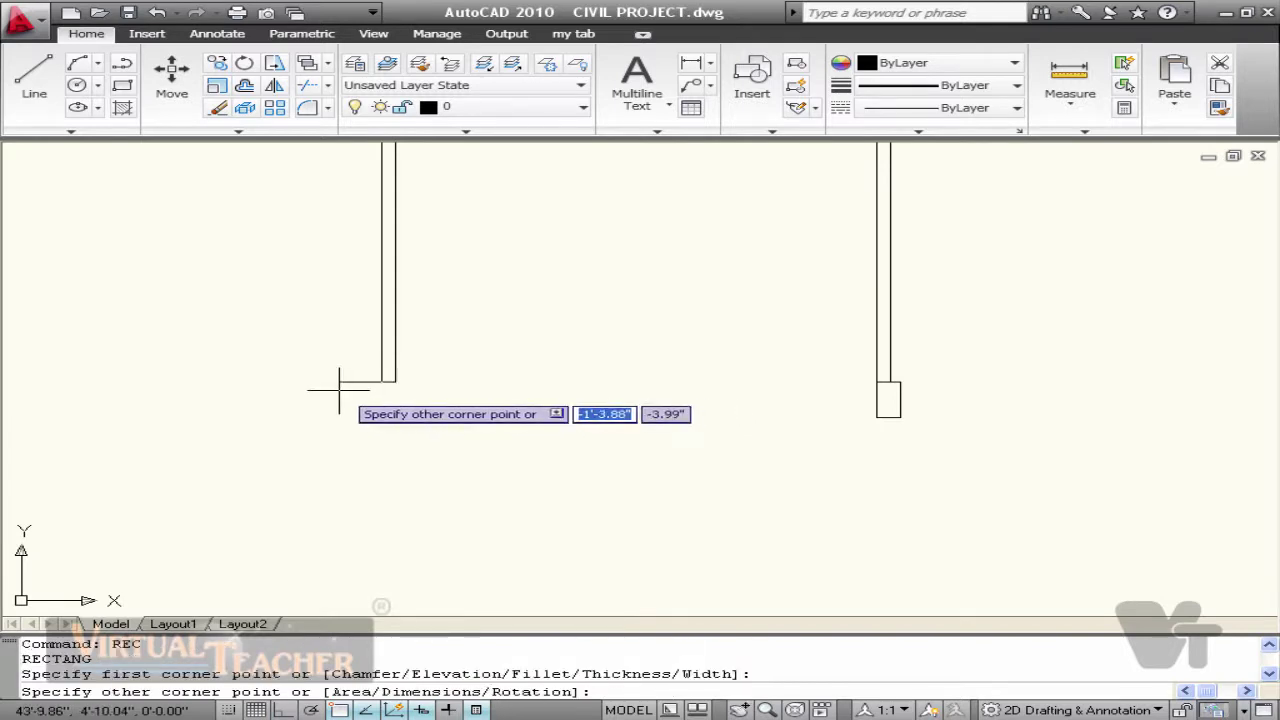
{"action": "left_click", "coordinate": [314, 364]}
Step: Mirror the wall stub to the other side of the first partition, keeping the original
{"action": "scroll", "coordinate": [337, 363], "scroll_direction": "up", "scroll_amount": 2}
{"action": "left_click", "coordinate": [386, 420]}
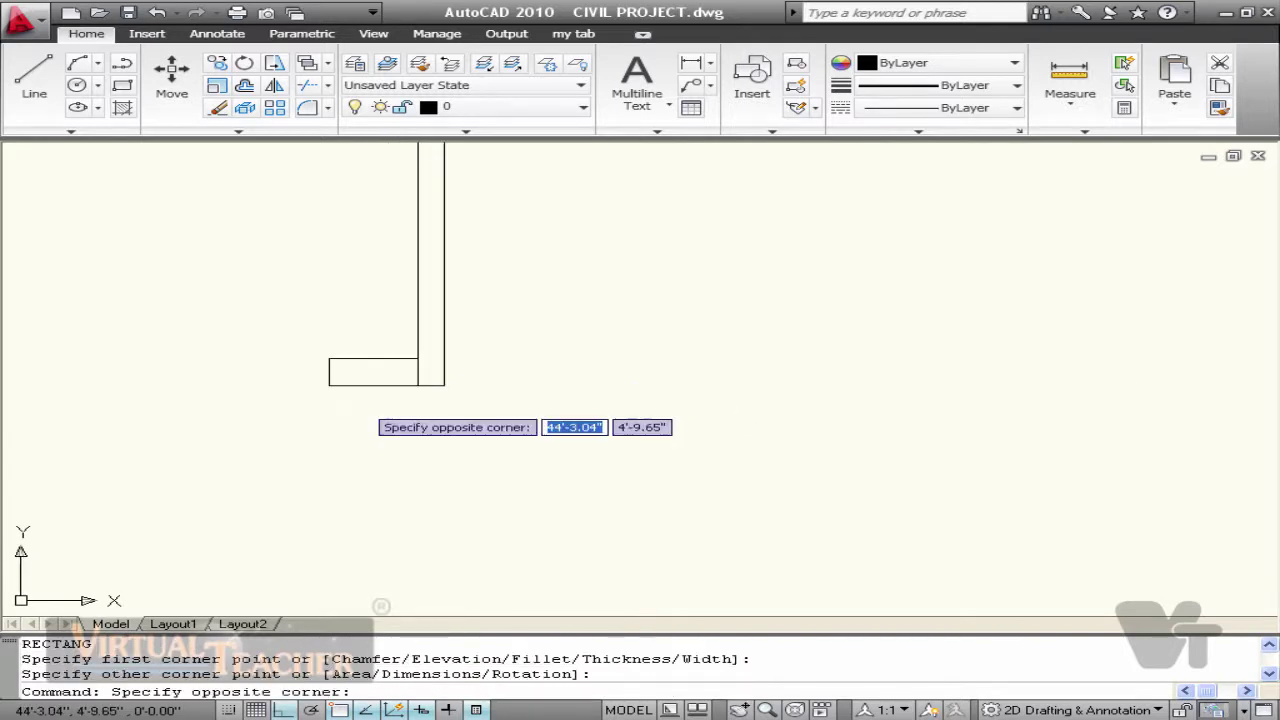
{"action": "left_click", "coordinate": [363, 345]}
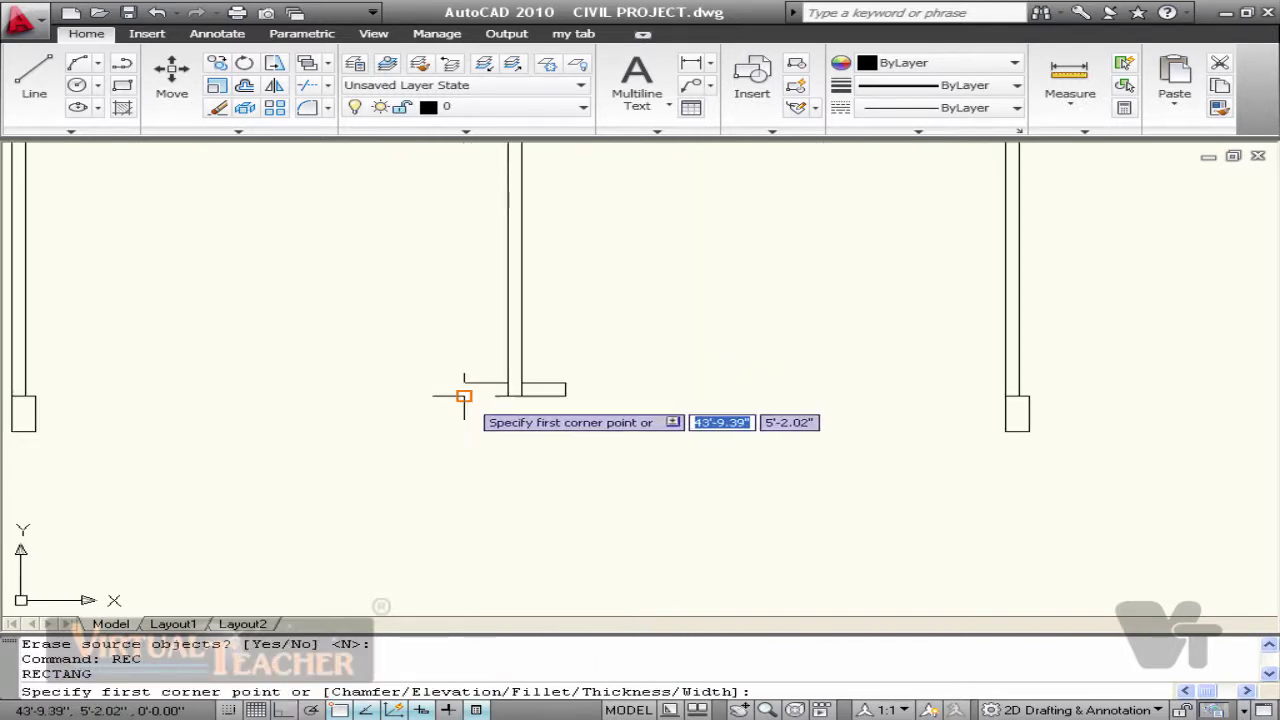
Step: Draw a thin horizontal wall rectangle along the first room's lower side from its left wall, and copy it to the second room's right wall
{"action": "left_click", "coordinate": [25, 395]}
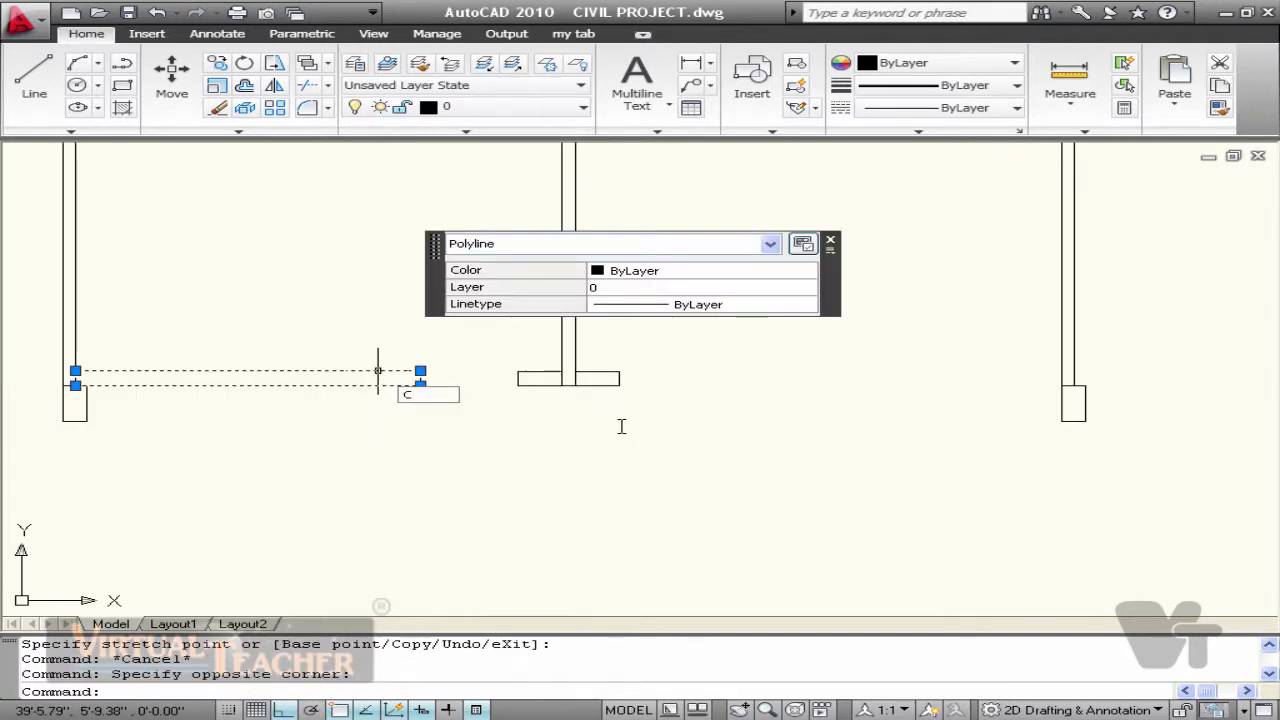
{"action": "type", "text": "o"}
{"action": "key", "text": "Return"}
{"action": "left_click", "coordinate": [420, 384]}
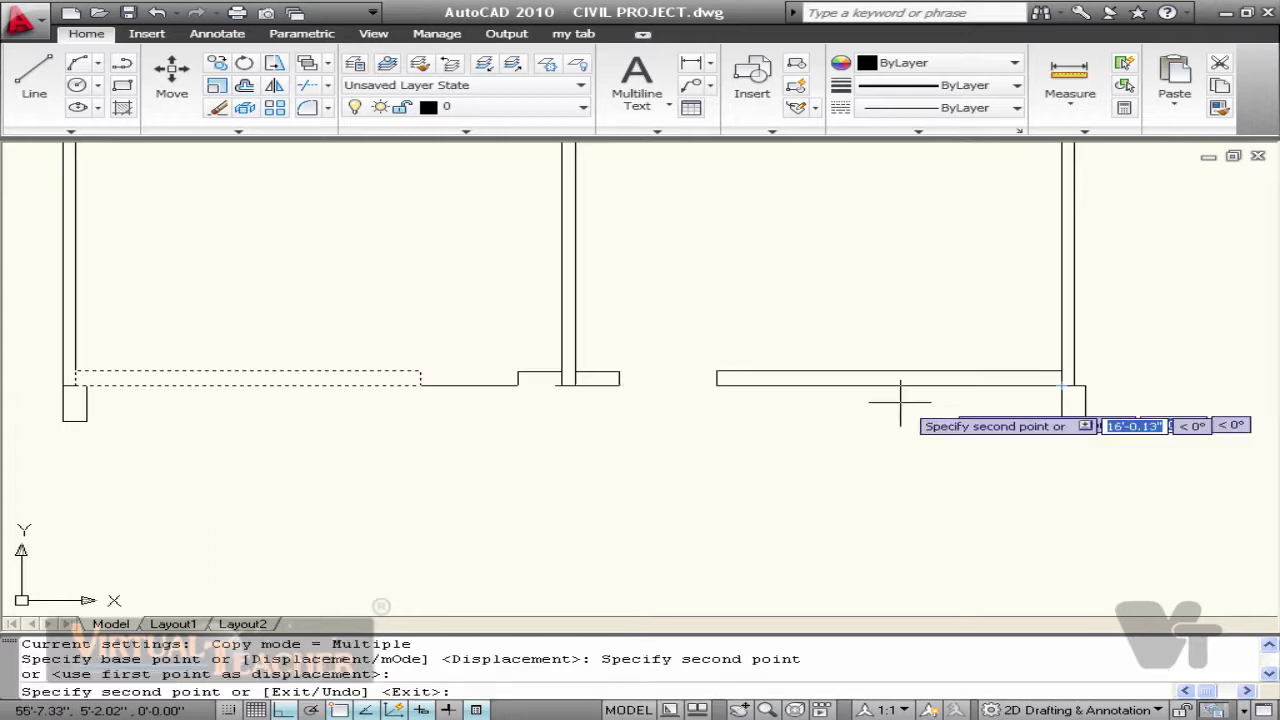
{"action": "key", "text": "Escape"}
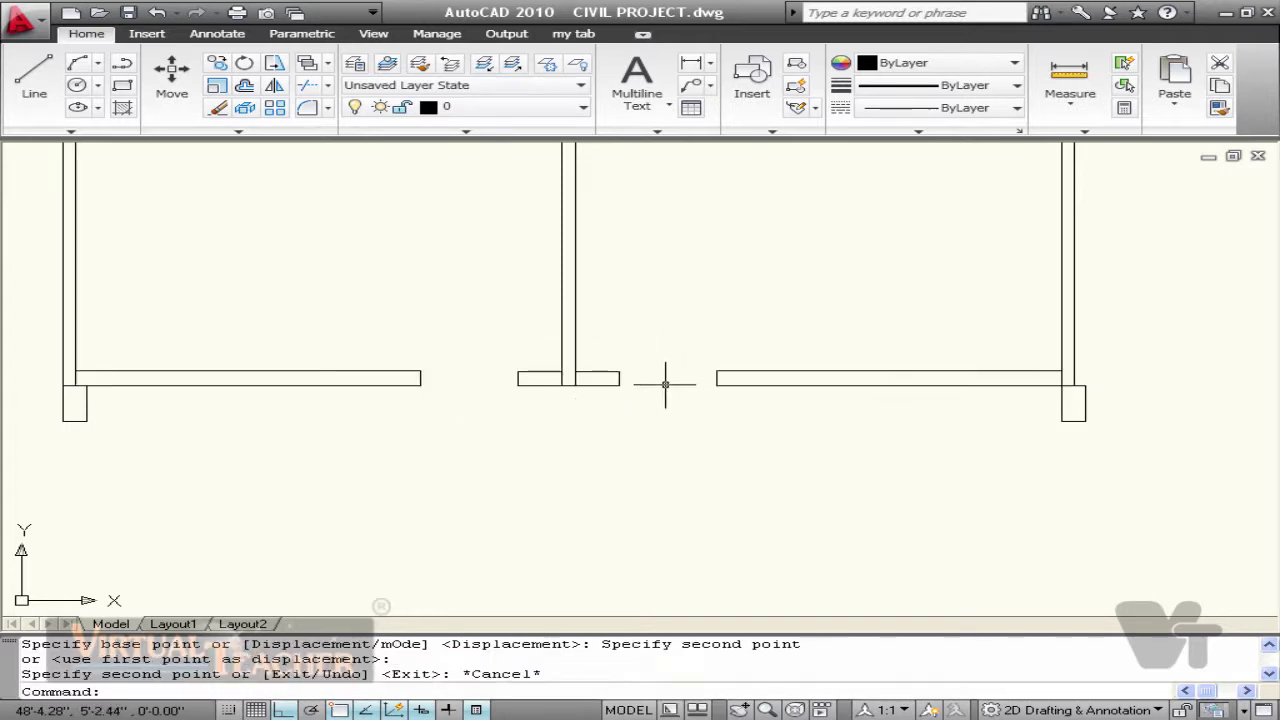
Step: Copy the first two rooms' partition, lower wall pieces and top wall lines twice to the right, extending the row to six rooms
{"action": "scroll", "coordinate": [665, 384], "scroll_direction": "down", "scroll_amount": 4}
{"action": "left_click", "coordinate": [548, 400]}
{"action": "left_click", "coordinate": [335, 230]}
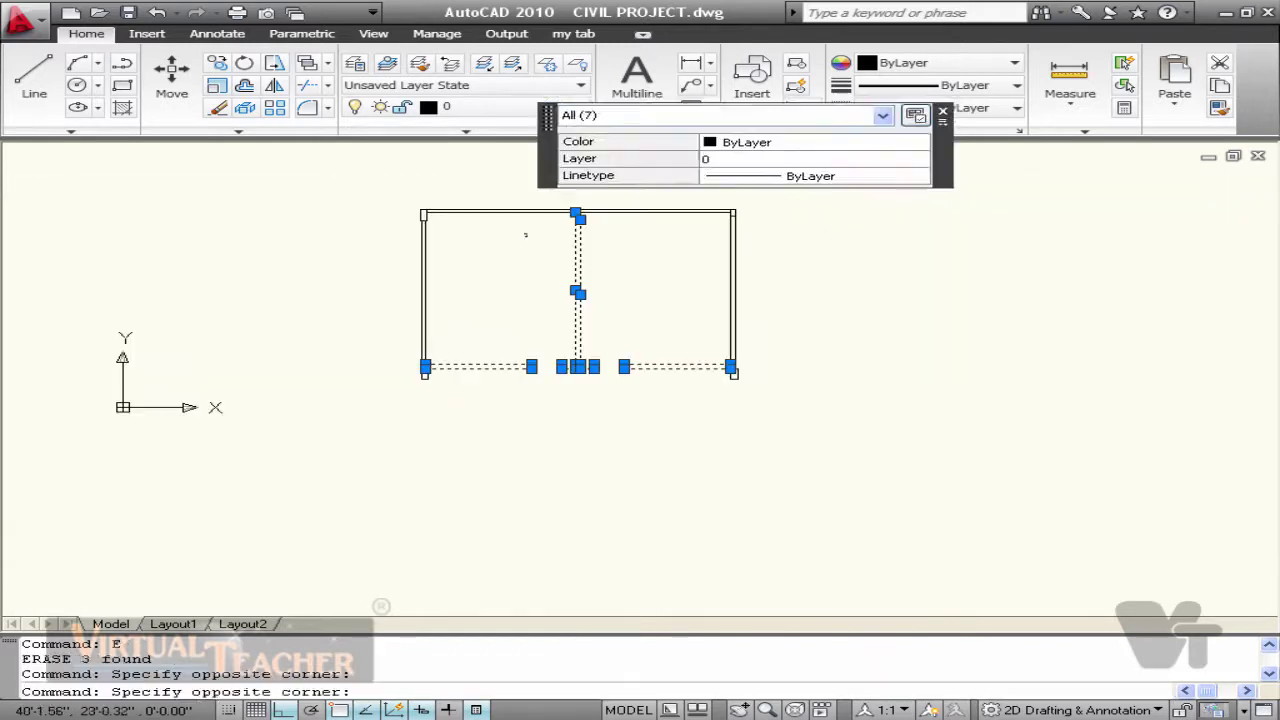
{"action": "left_click", "coordinate": [508, 196]}
{"action": "left_click", "coordinate": [656, 228]}
{"action": "left_click", "coordinate": [627, 176]}
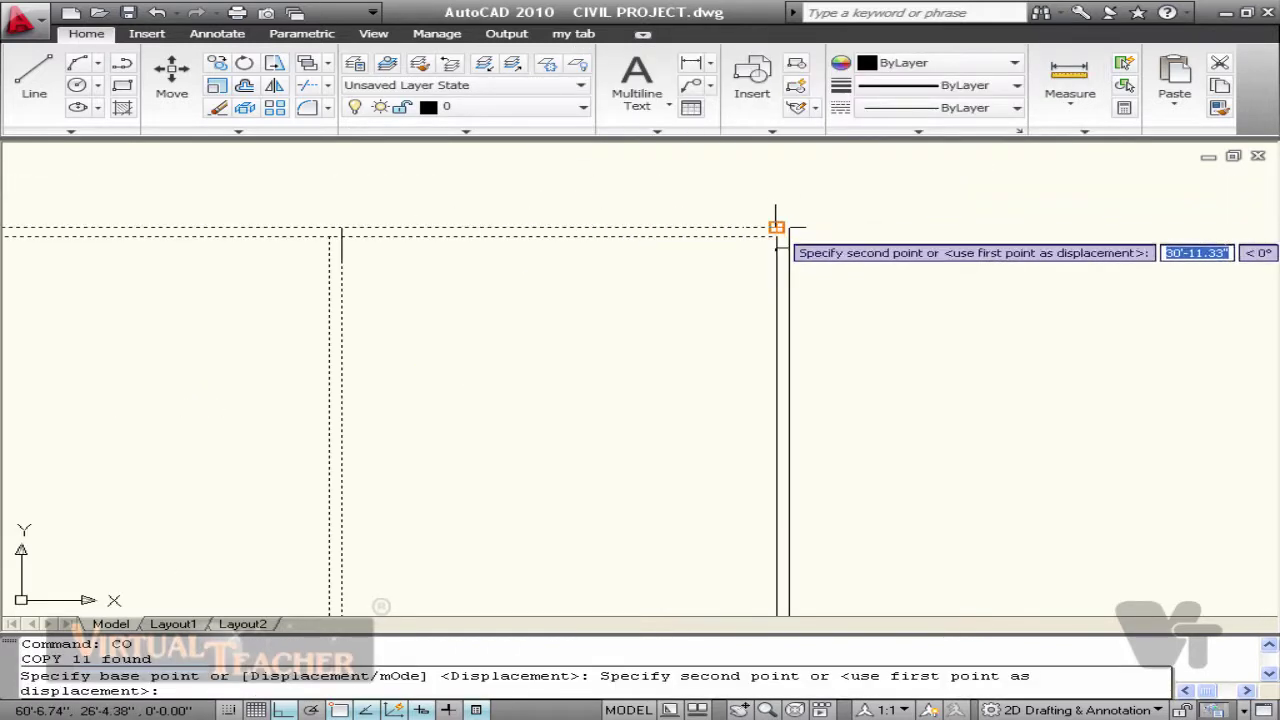
{"action": "left_click", "coordinate": [777, 220]}
{"action": "scroll", "coordinate": [790, 228], "scroll_direction": "down", "scroll_amount": 1}
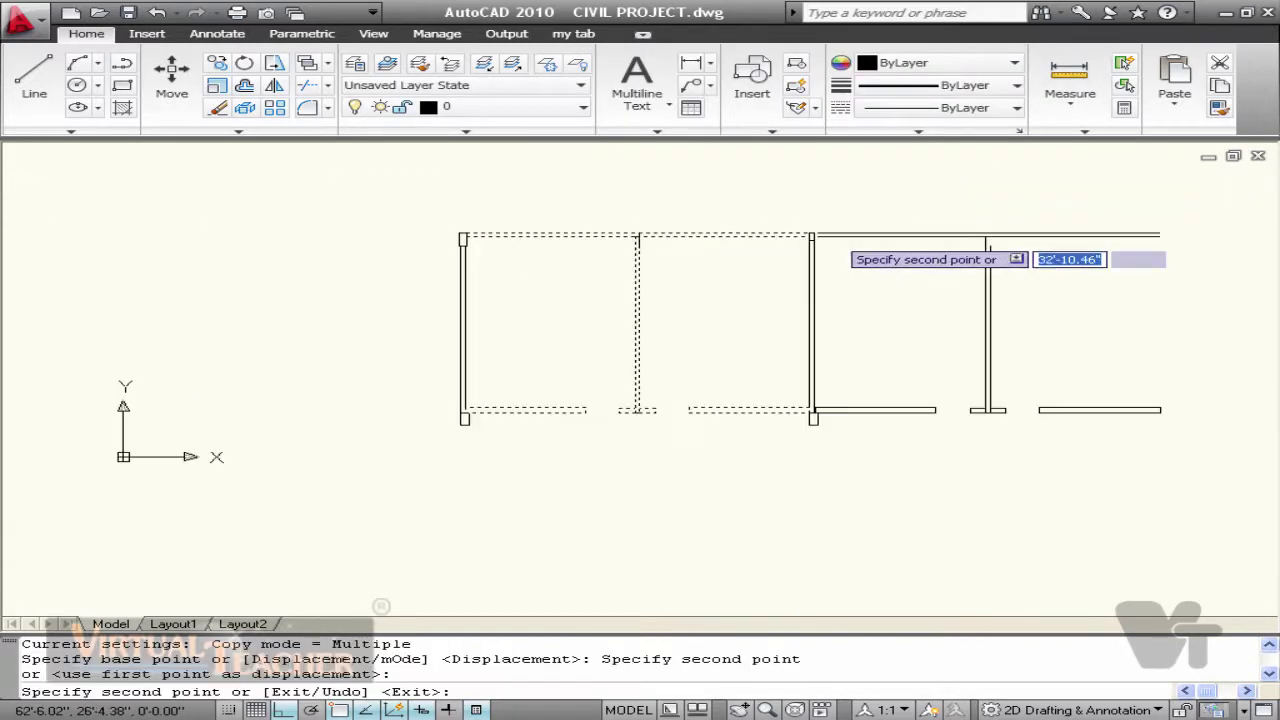
{"action": "scroll", "coordinate": [749, 237], "scroll_direction": "up", "scroll_amount": 2}
{"action": "left_click", "coordinate": [866, 216]}
{"action": "key", "text": "Escape"}
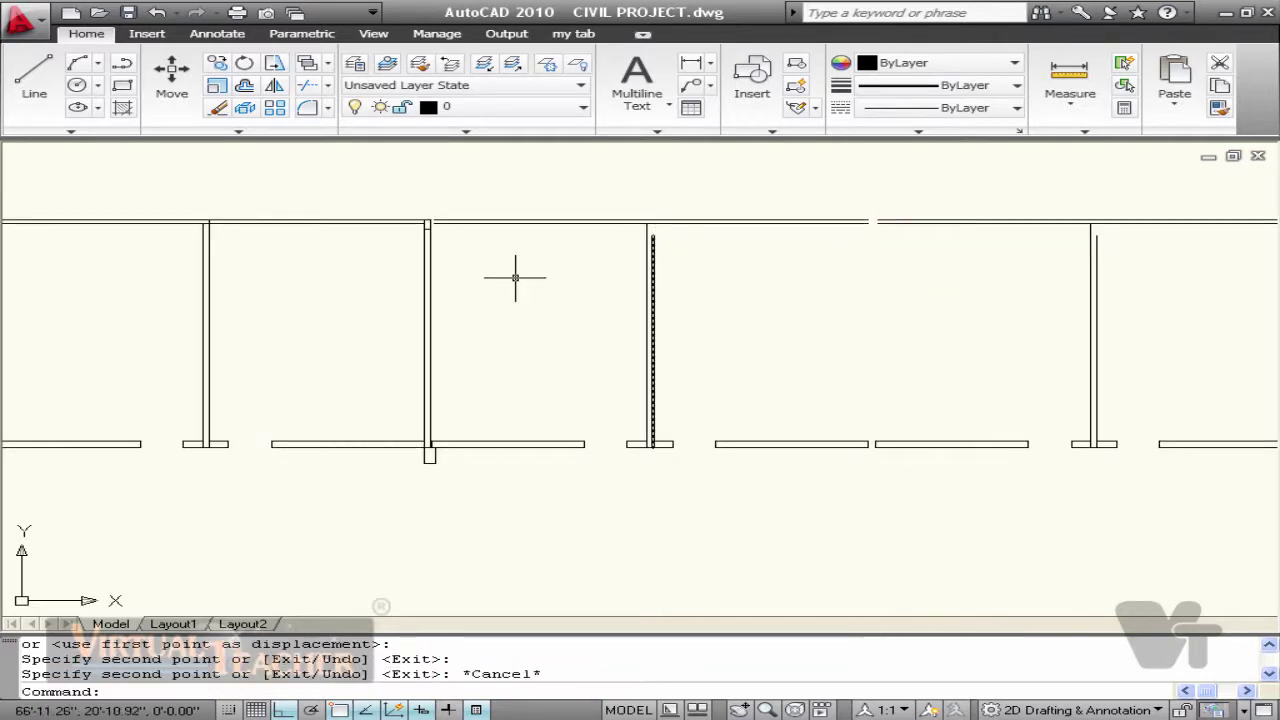
Step: Widen the top column between the second and third rooms to meet the next wall, and copy it to the next gap in the top wall
{"action": "scroll", "coordinate": [428, 215], "scroll_direction": "up", "scroll_amount": 5}
{"action": "left_click", "coordinate": [418, 217]}
{"action": "left_click", "coordinate": [475, 300]}
{"action": "key", "text": "Escape"}
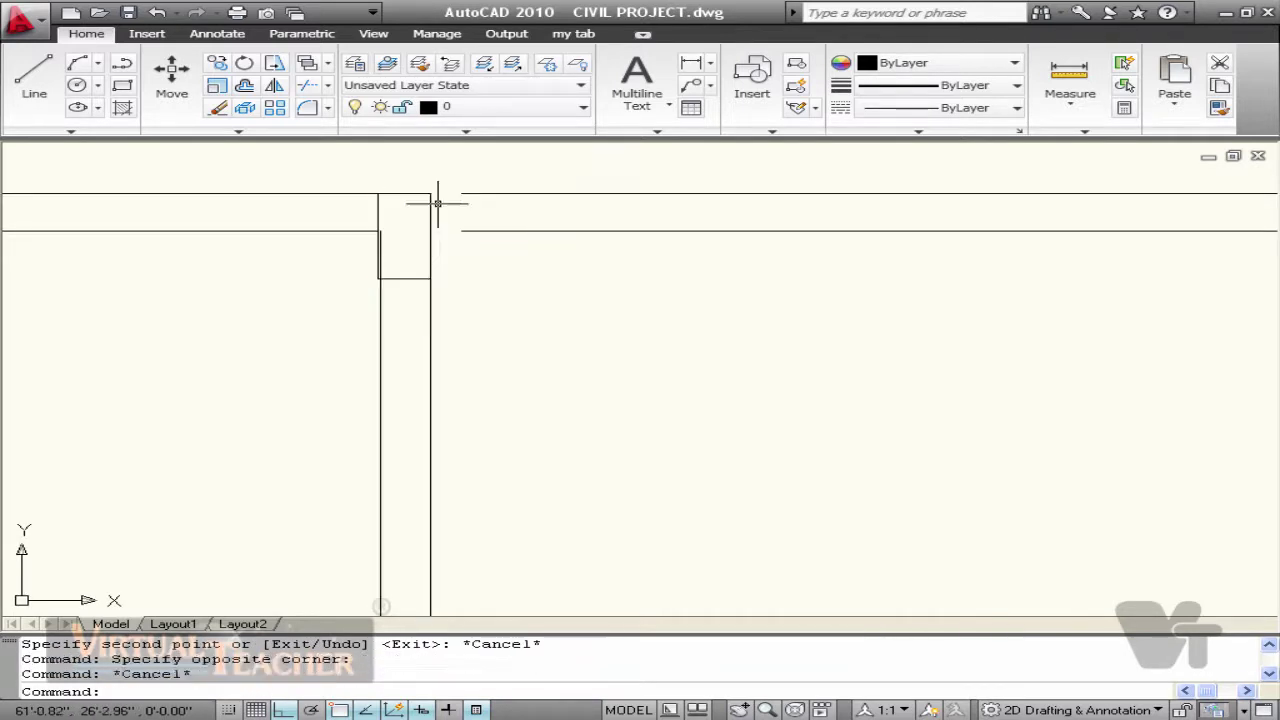
{"action": "left_click", "coordinate": [432, 201]}
{"action": "key", "text": "Return"}
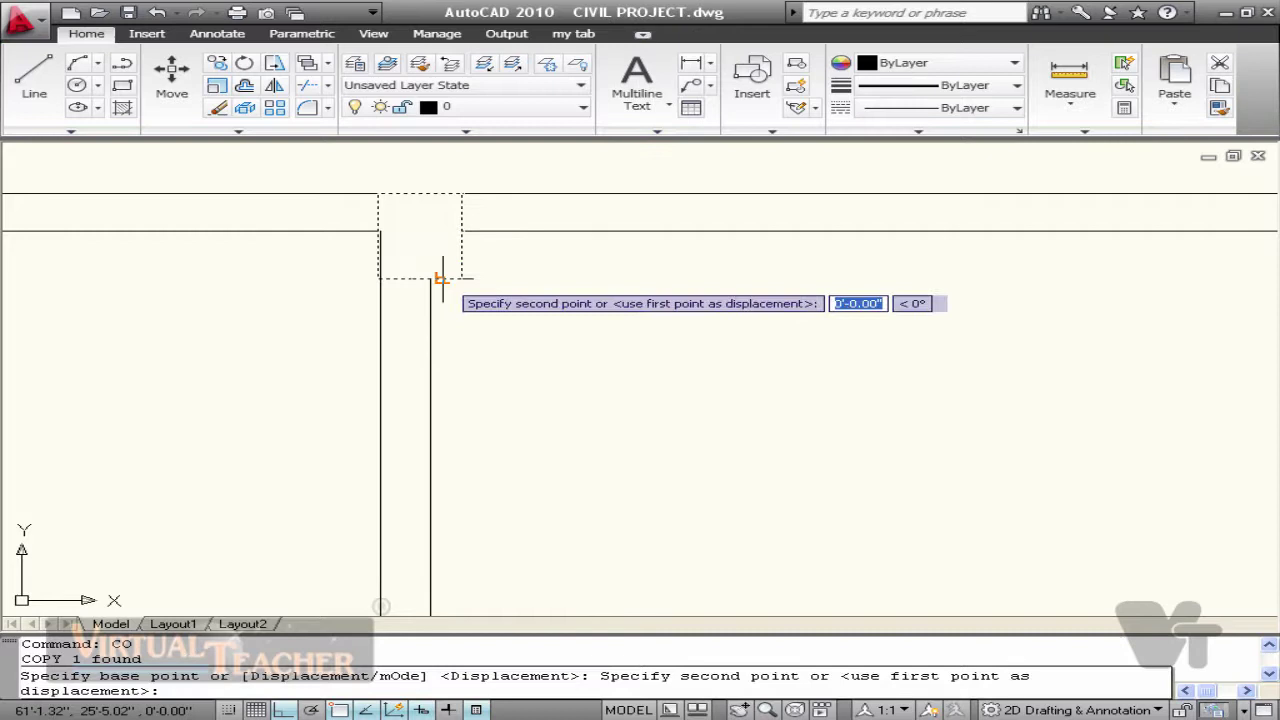
{"action": "scroll", "coordinate": [850, 341], "scroll_direction": "down", "scroll_amount": 7}
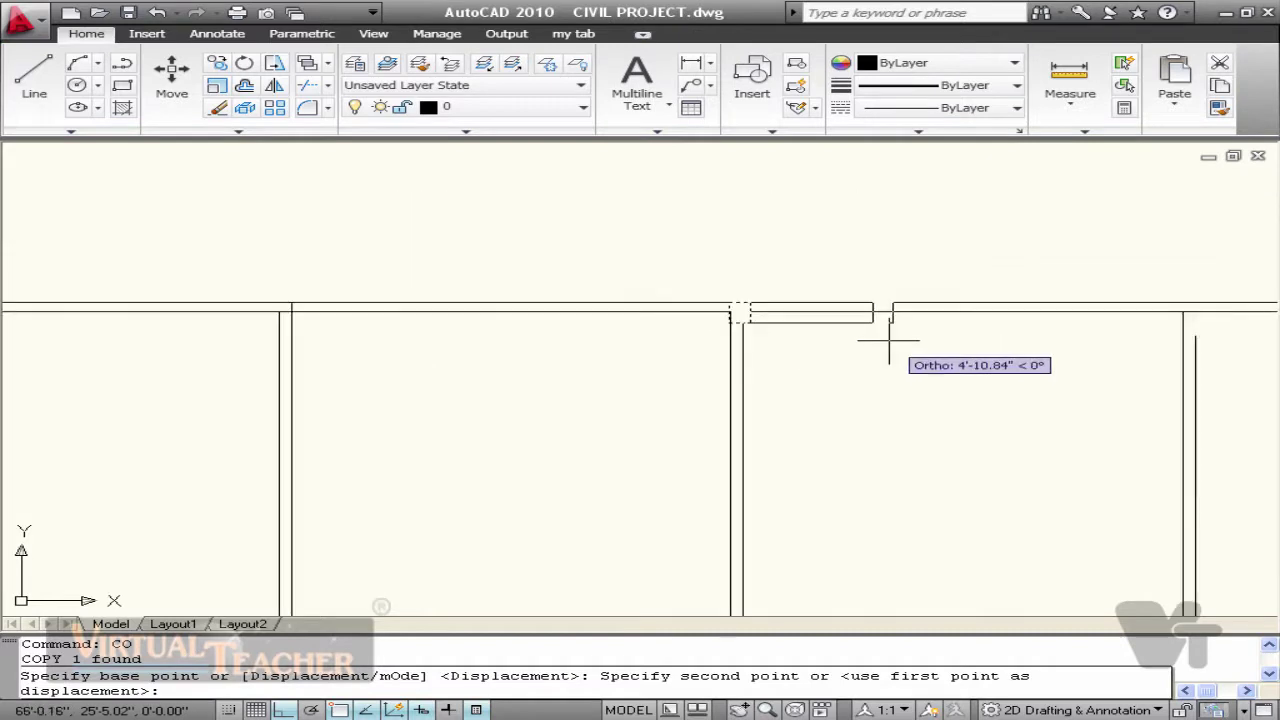
{"action": "middle_click_drag", "start_coordinate": [889, 343], "coordinate": [483, 343]}
{"action": "scroll", "coordinate": [870, 343], "scroll_direction": "up", "scroll_amount": 2}
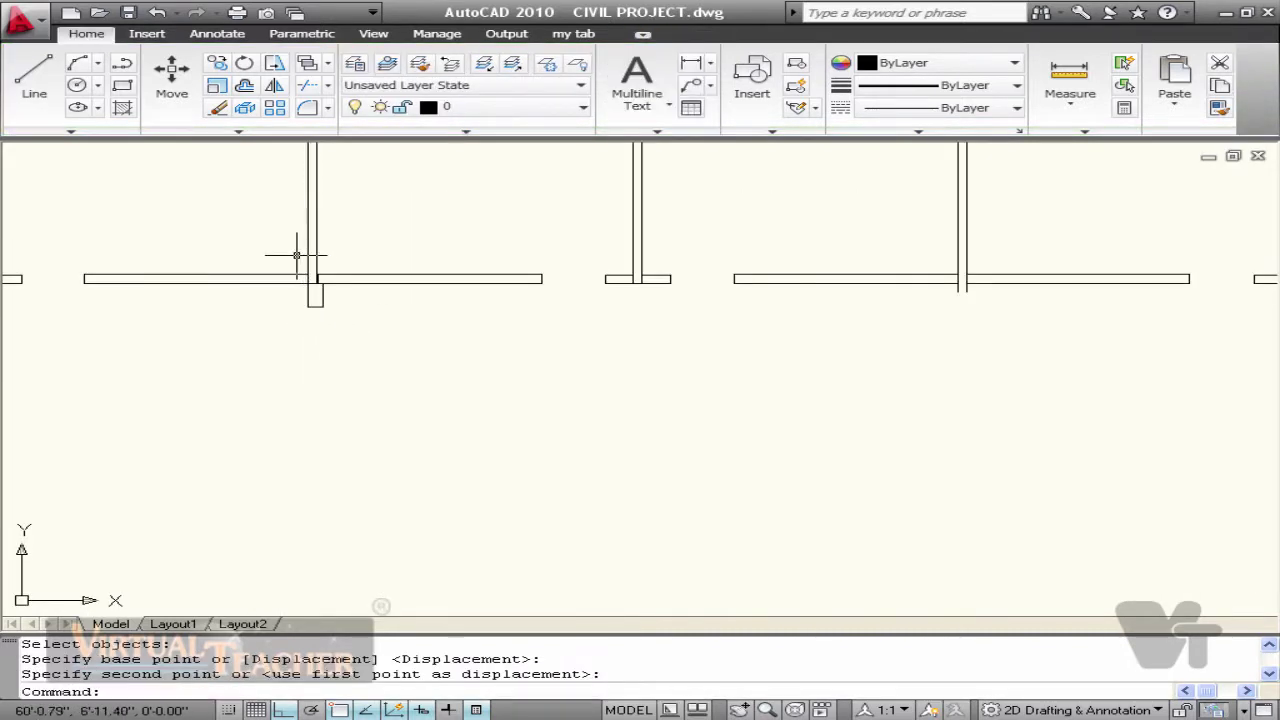
Step: Copy the column at the foot of the wall between the second and third rooms to the foot of the wall between the fourth and fifth
{"action": "left_click", "coordinate": [296, 255]}
{"action": "left_click", "coordinate": [363, 381]}
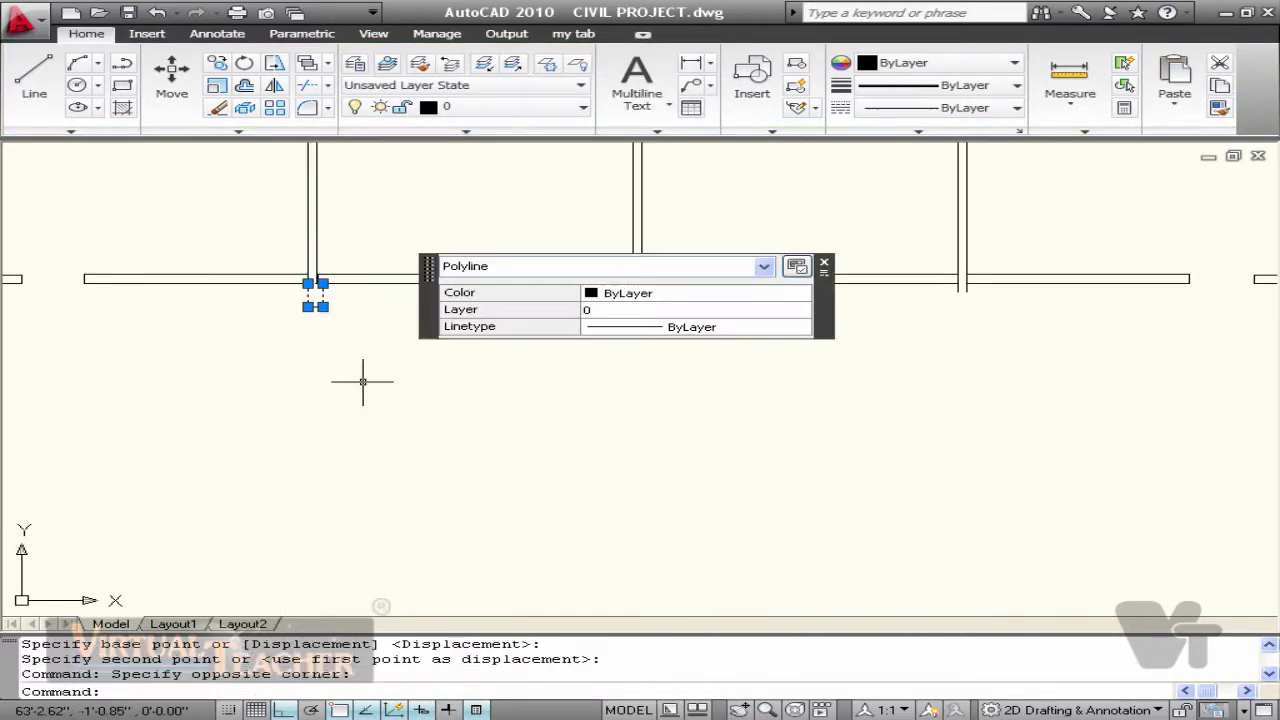
{"action": "type", "text": "CO"}
{"action": "key", "text": "Return"}
{"action": "left_click", "coordinate": [308, 283]}
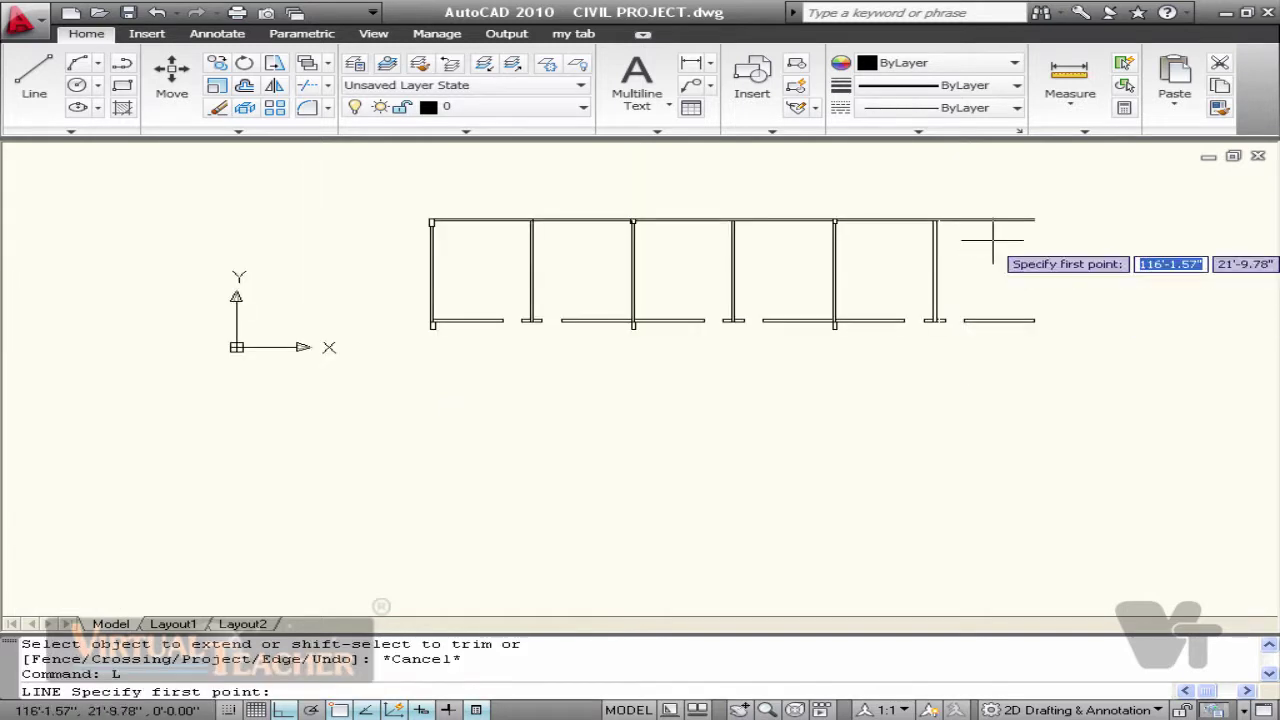
Step: Draw the hall outline from the top wall's right end 60' down, 60' left and partway up, and offset its lines inward as walls
{"action": "left_click", "coordinate": [1034, 219]}
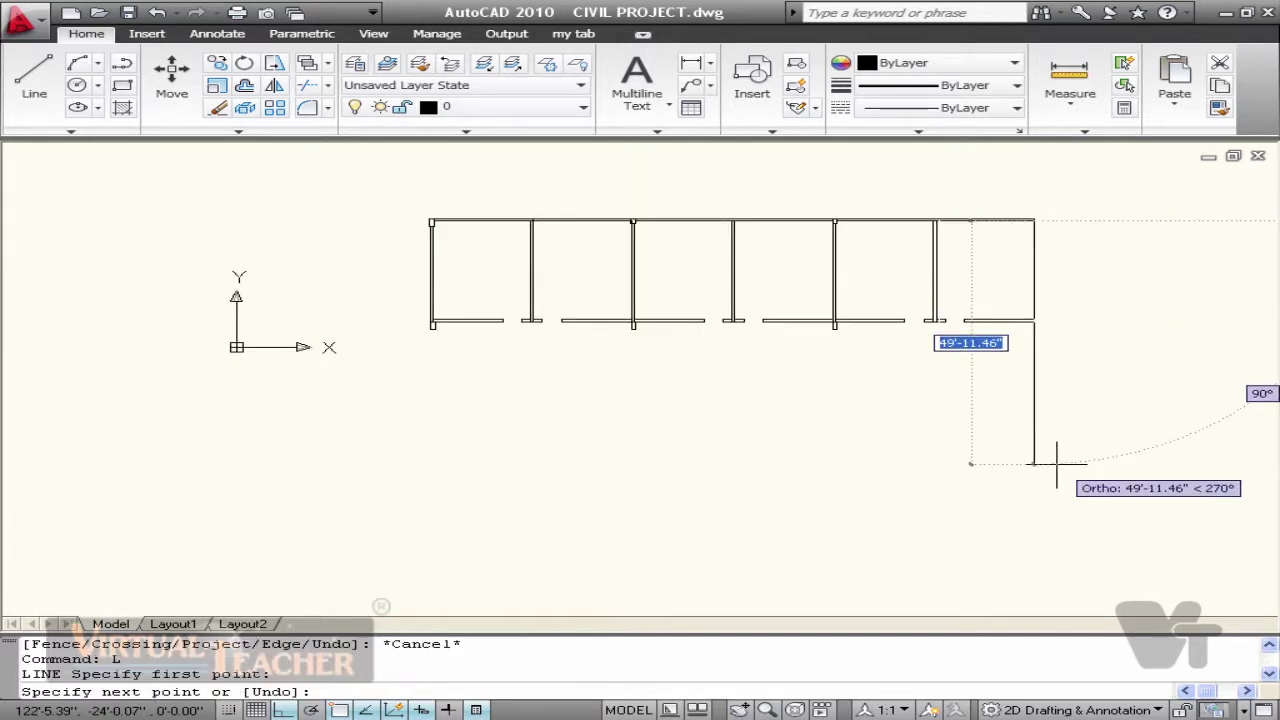
{"action": "type", "text": "60"}
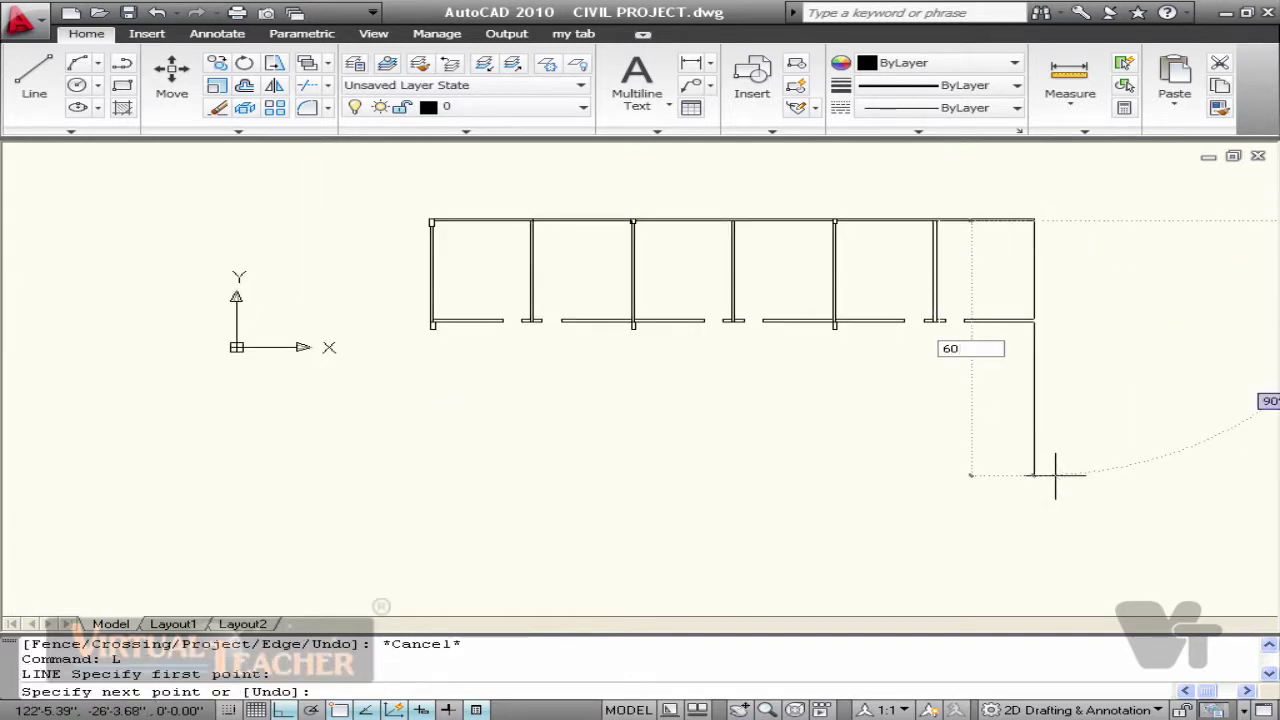
{"action": "key", "text": "Return"}
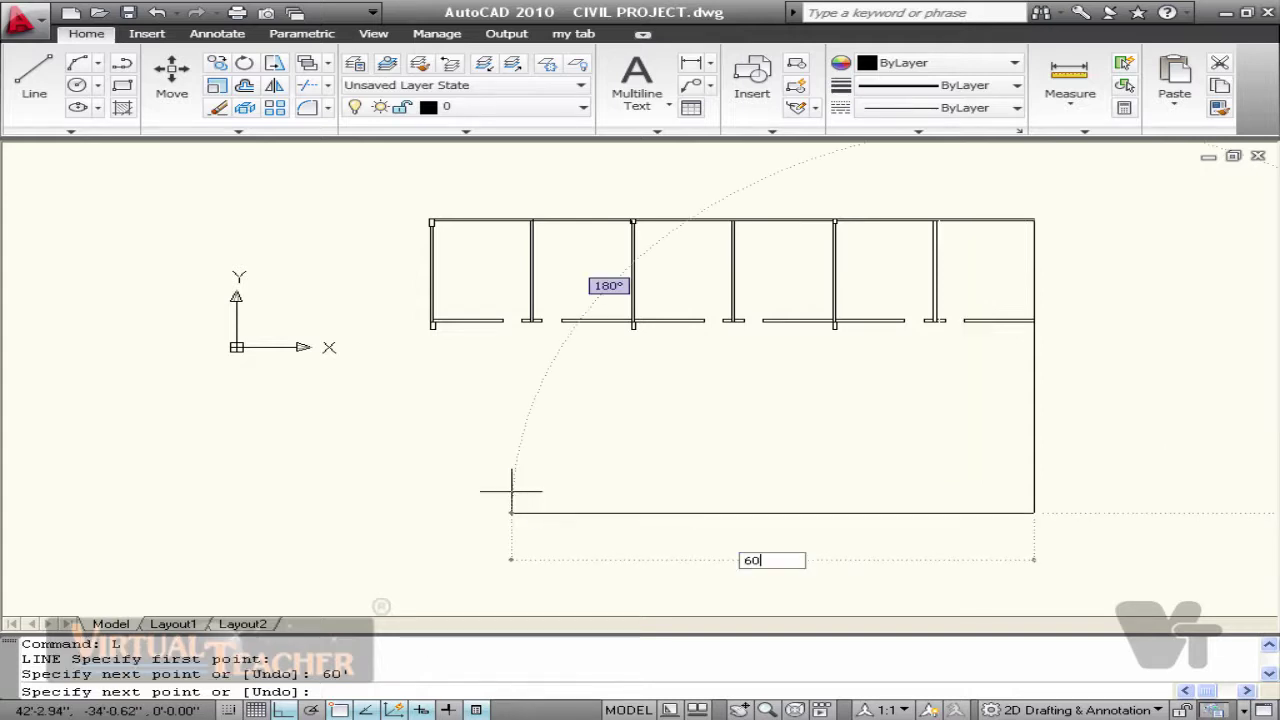
{"action": "key", "text": "Return"}
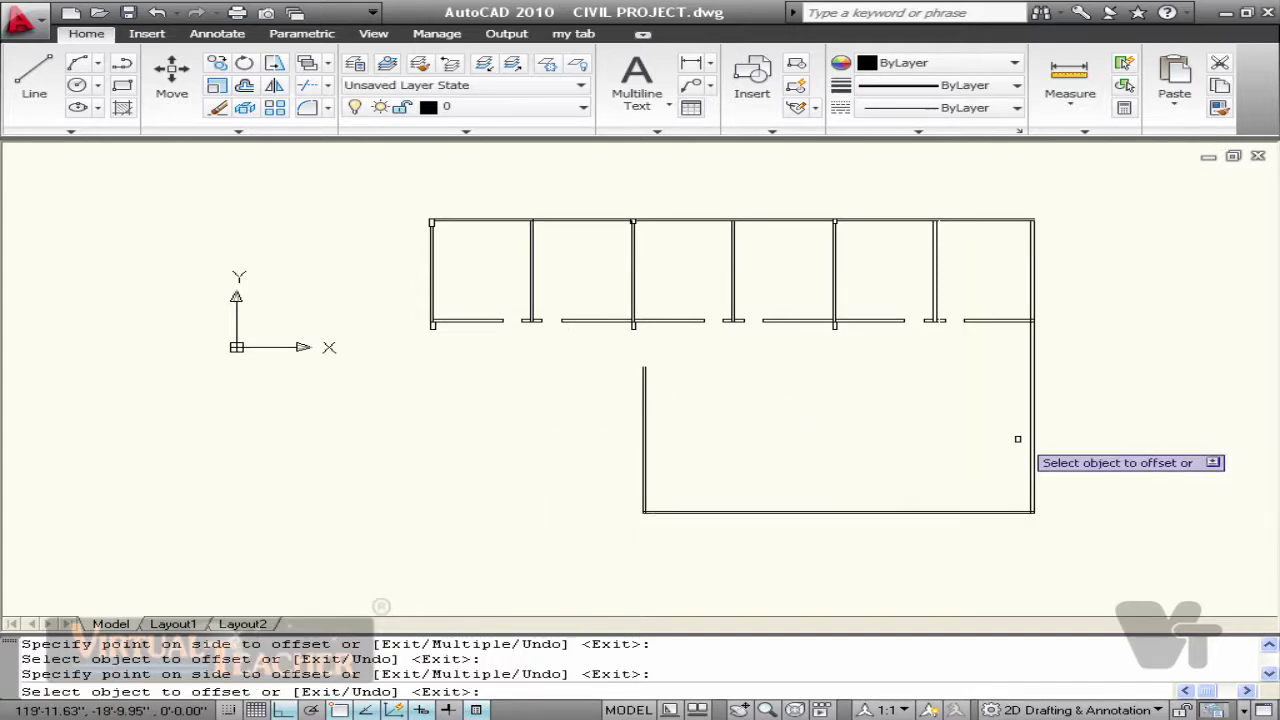
{"action": "key", "text": "Escape"}
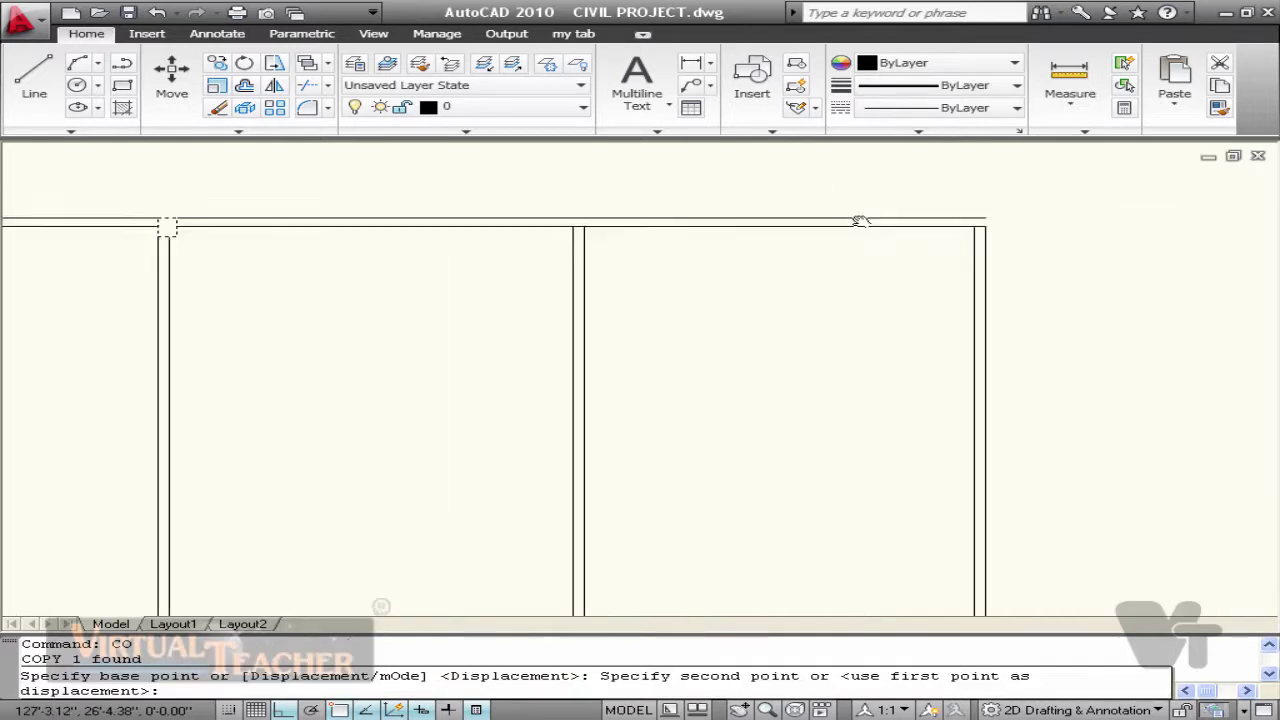
Step: Copy the top column between the fourth and fifth rooms to the right end of the top wall
{"action": "scroll", "coordinate": [851, 214], "scroll_direction": "up", "scroll_amount": 3}
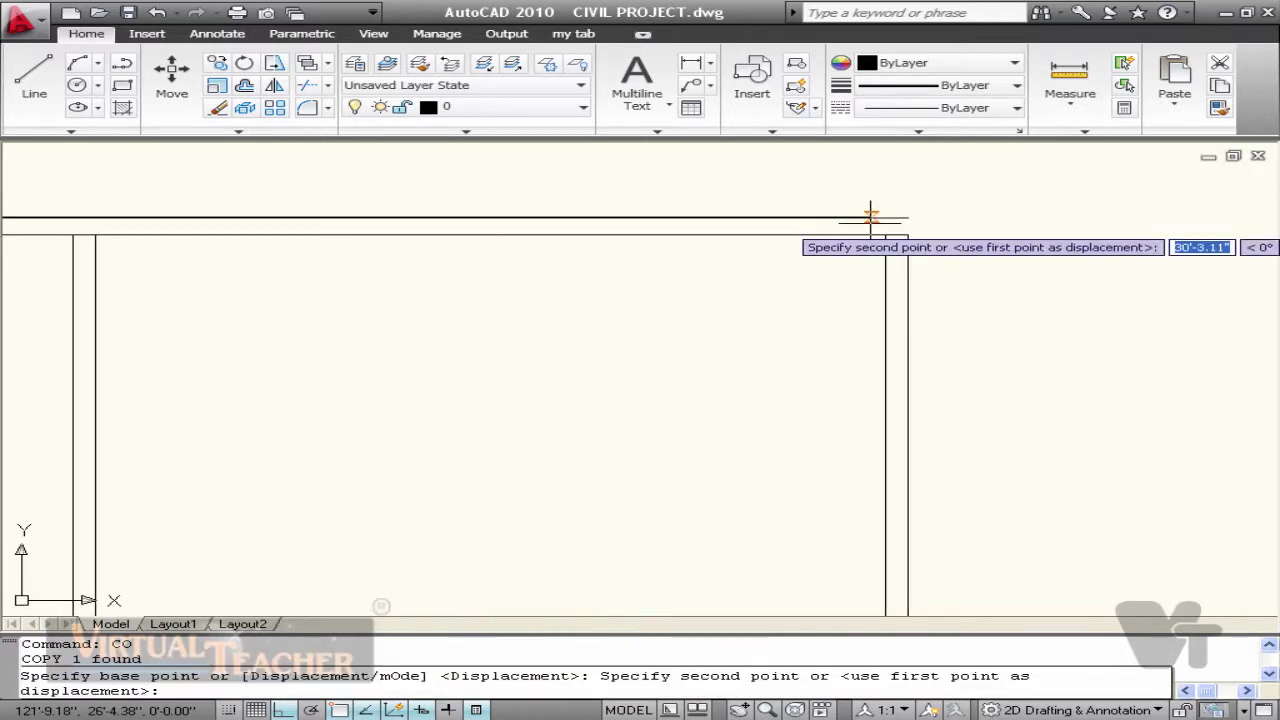
{"action": "left_click", "coordinate": [871, 216]}
{"action": "key", "text": "Escape"}
{"action": "scroll", "coordinate": [845, 356], "scroll_direction": "down", "scroll_amount": 5}
{"action": "middle_click_drag", "start_coordinate": [847, 330], "coordinate": [838, 430]}
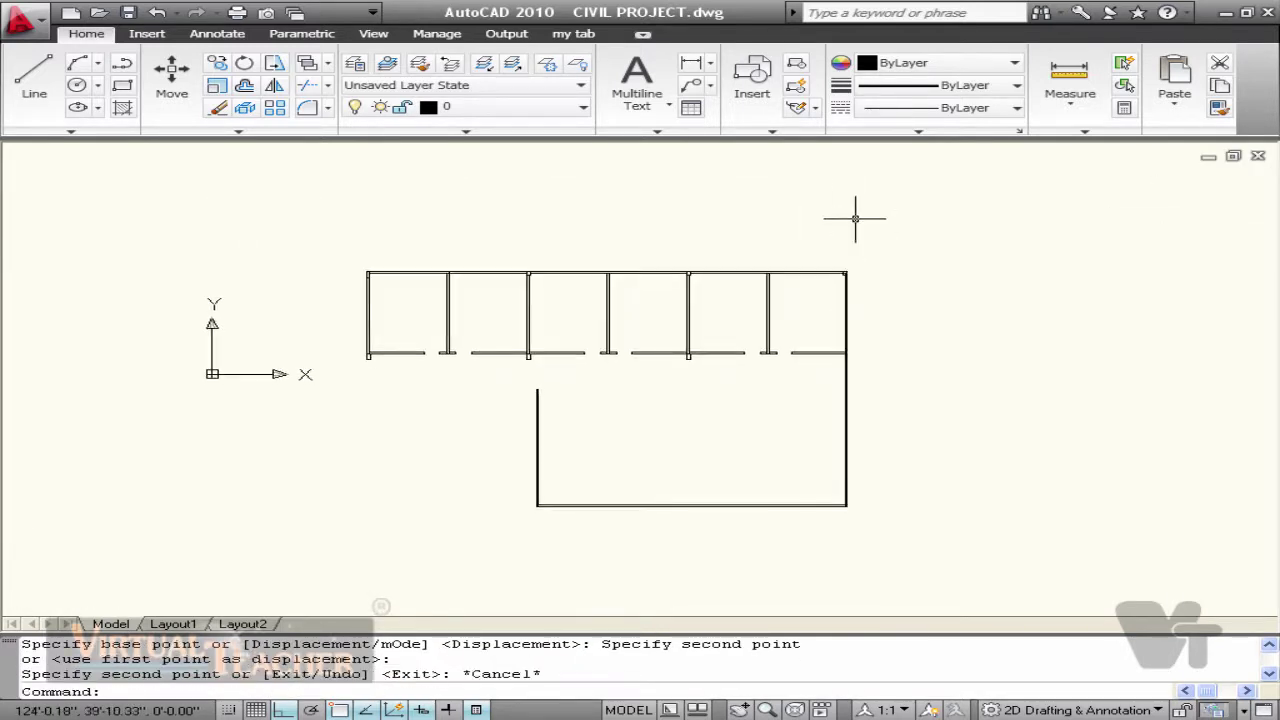
Step: Copy the upper-right corner column down the right wall to the rooms' lower wall, the hall's bottom corner and midway between them
{"action": "scroll", "coordinate": [851, 214], "scroll_direction": "up", "scroll_amount": 4}
{"action": "left_click", "coordinate": [820, 294]}
{"action": "left_click", "coordinate": [874, 360]}
{"action": "type", "text": "co"}
{"action": "key", "text": "Return"}
{"action": "left_click", "coordinate": [874, 358]}
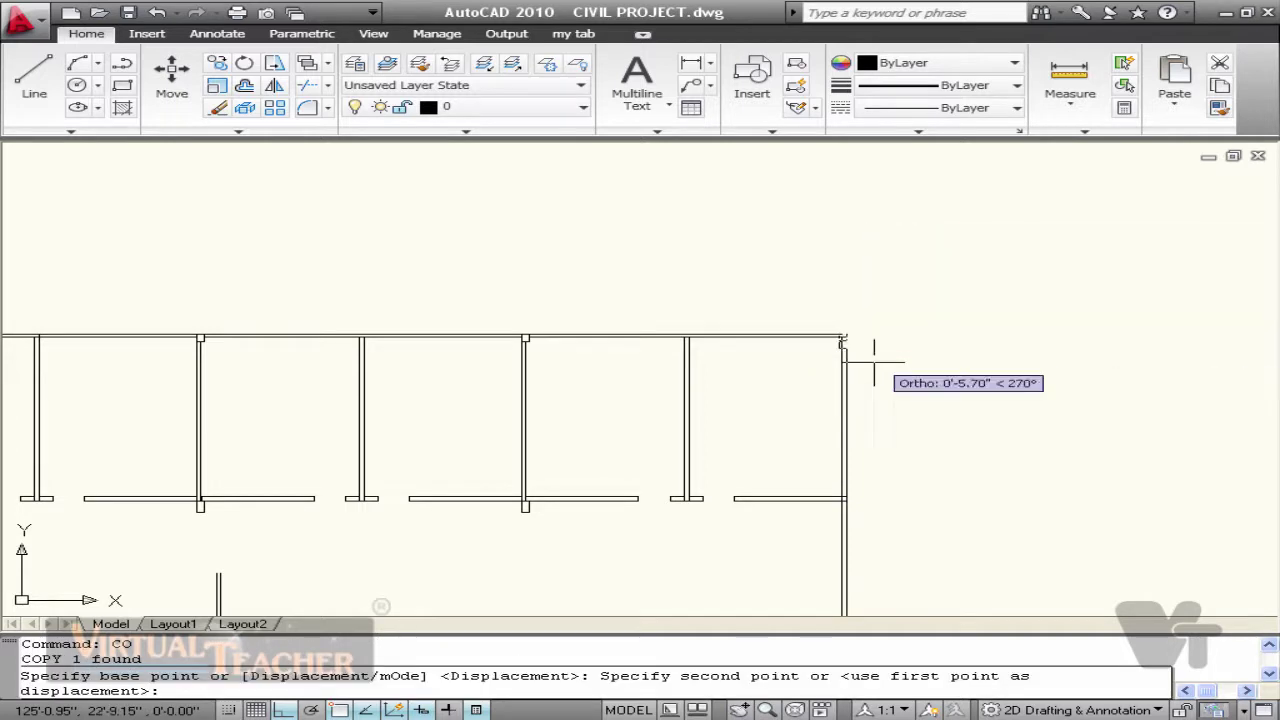
{"action": "left_click", "coordinate": [886, 517]}
{"action": "middle_click_drag", "start_coordinate": [891, 557], "coordinate": [858, 180]}
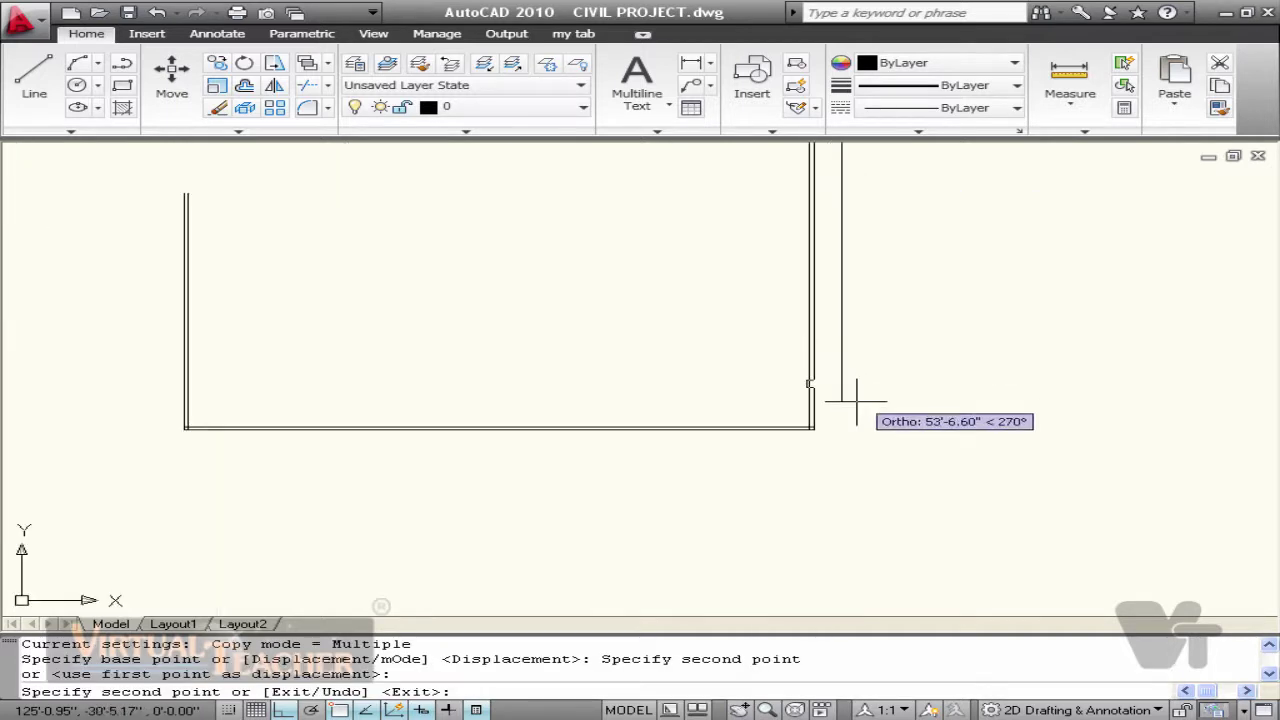
{"action": "left_click", "coordinate": [851, 440]}
{"action": "scroll", "coordinate": [851, 440], "scroll_direction": "down", "scroll_amount": 2}
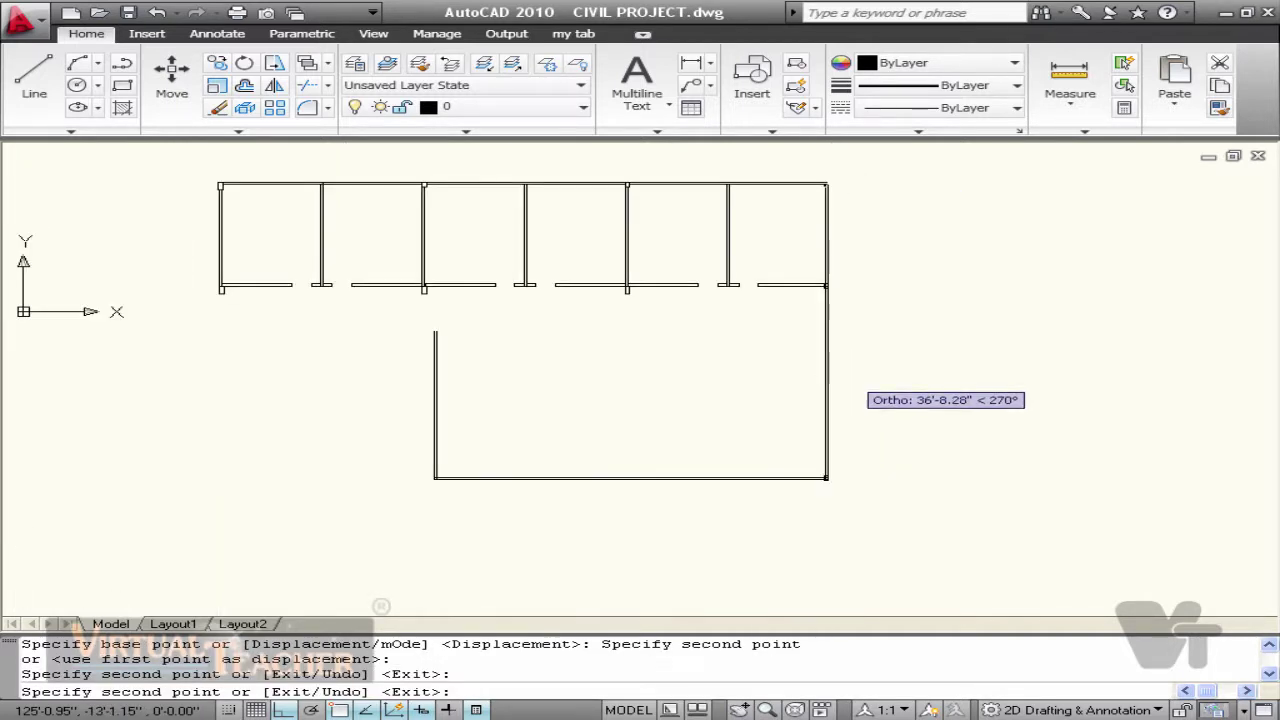
{"action": "left_click", "coordinate": [847, 375]}
{"action": "key", "text": "Escape"}
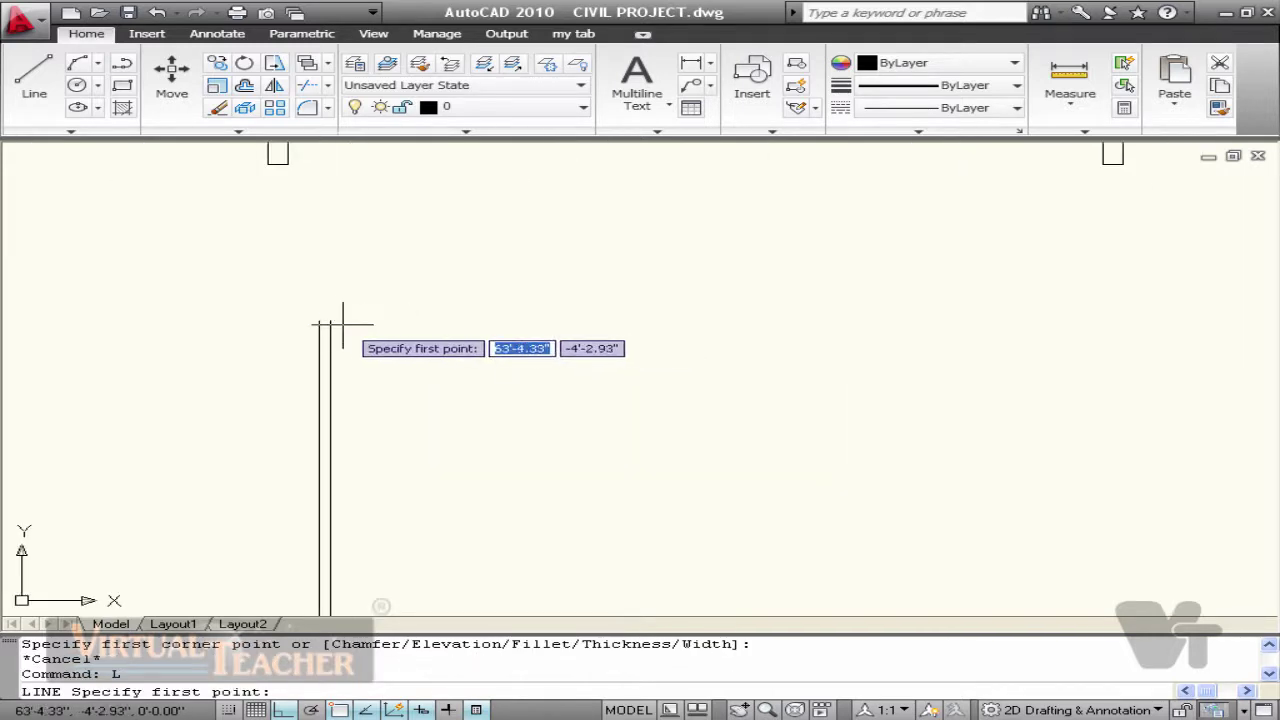
Step: Close the open upper end of the hall's left wall with a short line
{"action": "left_click", "coordinate": [320, 321]}
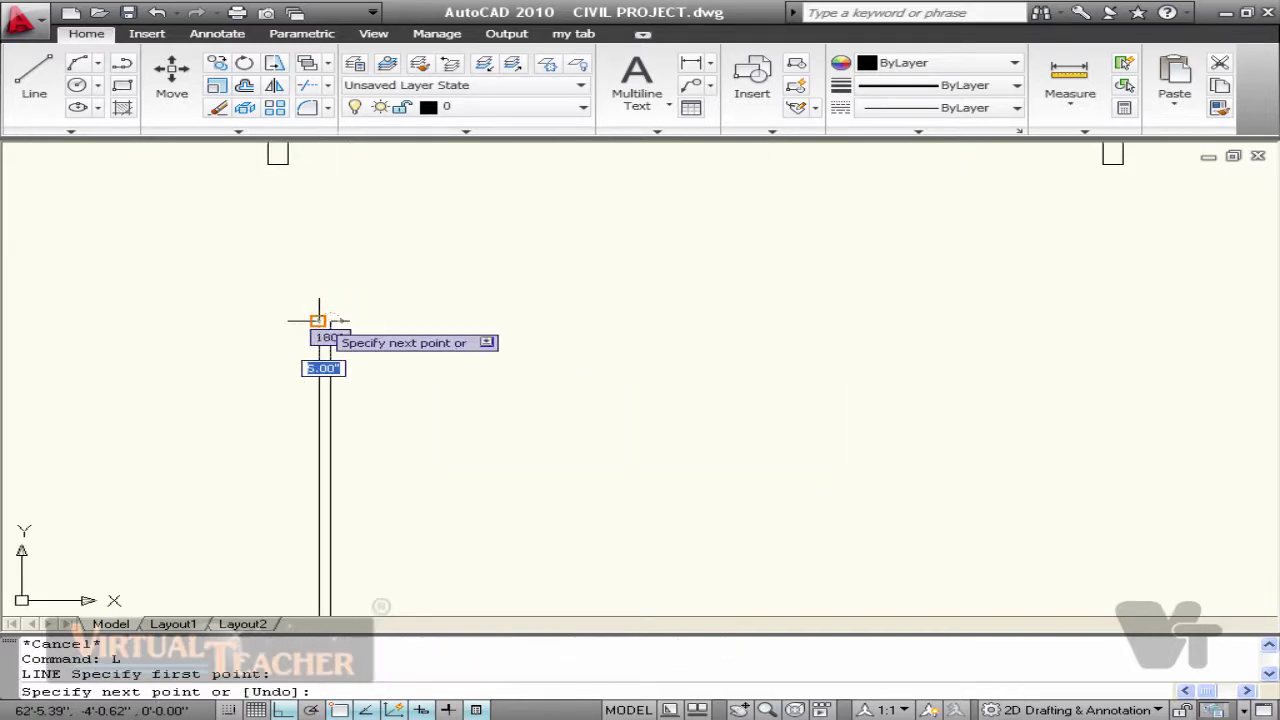
{"action": "left_click", "coordinate": [330, 321]}
{"action": "key", "text": "Escape"}
Step: Draw a long thin horizontal rectangle as a wall between the upper rooms and the hall, leaving gaps at both ends
{"action": "scroll", "coordinate": [660, 340], "scroll_direction": "down", "scroll_amount": 3}
{"action": "type", "text": "REC"}
{"action": "key", "text": "Return"}
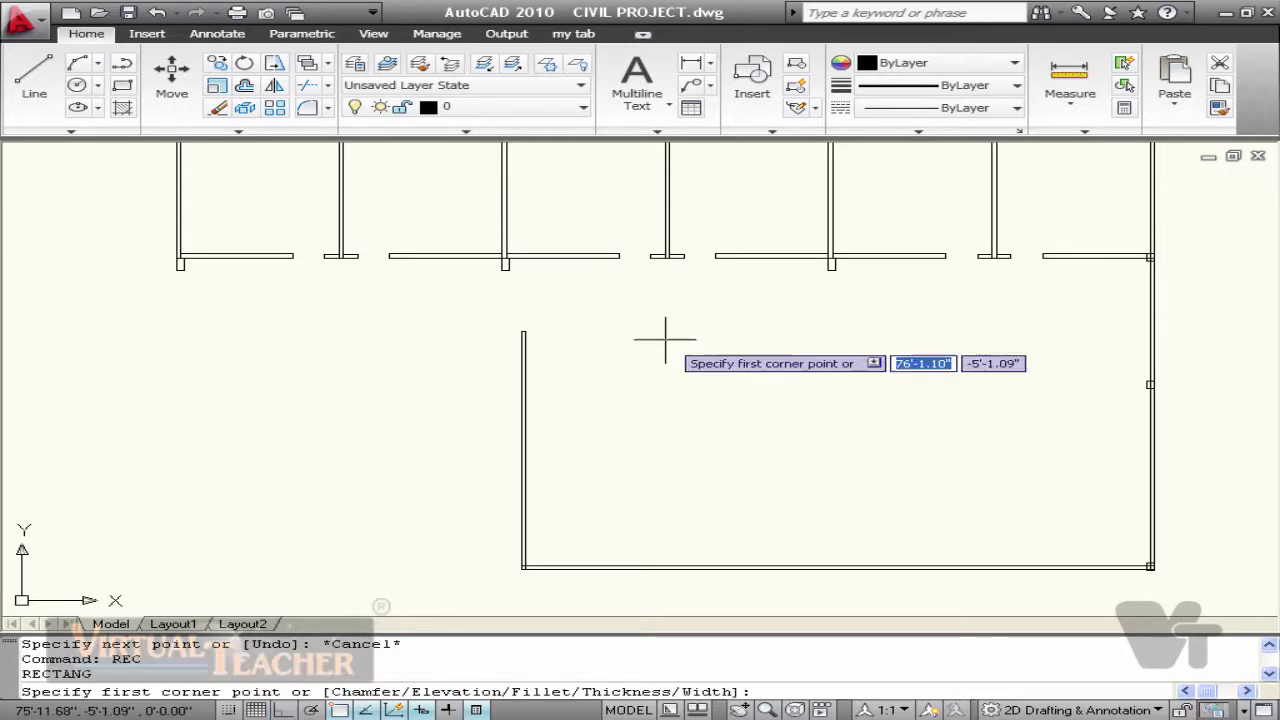
{"action": "left_click", "coordinate": [652, 322]}
{"action": "left_click", "coordinate": [1078, 328]}
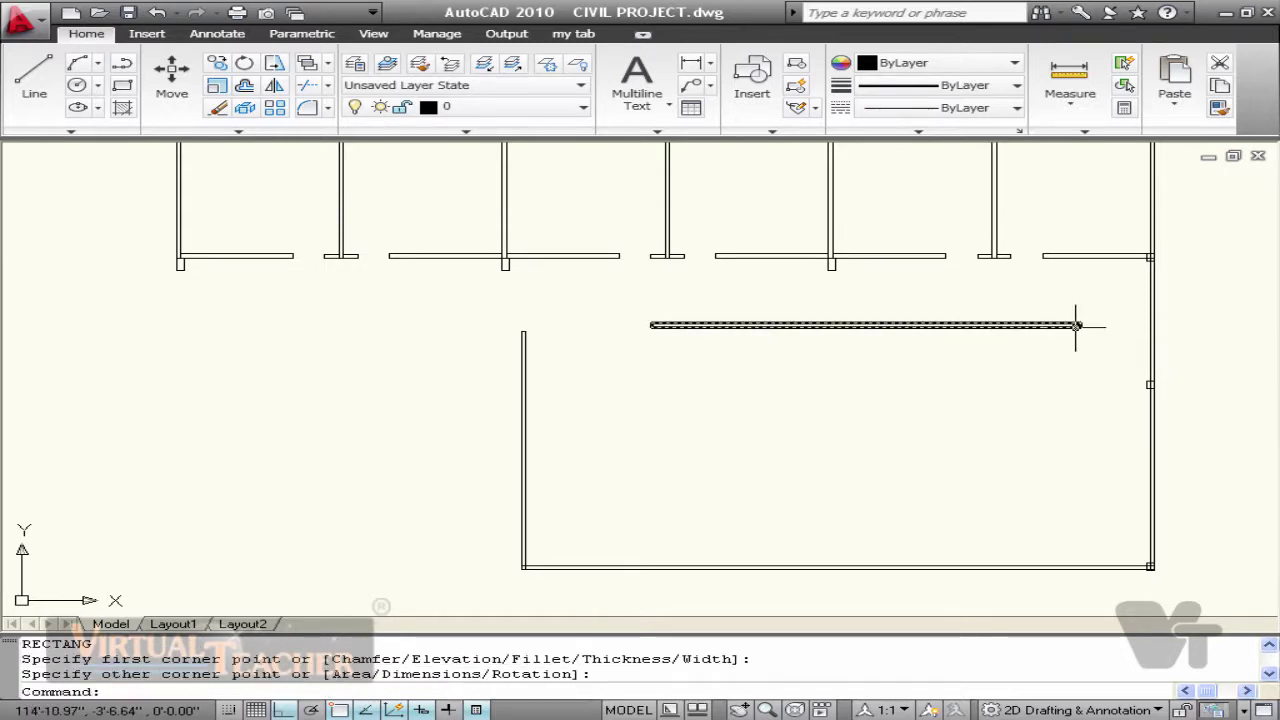
Step: Copy the column at the foot of the wall between the second and third rooms to the midpoint of the hall's left wall
{"action": "middle_click_drag", "start_coordinate": [524, 466], "coordinate": [646, 440]}
{"action": "key", "text": "Return"}
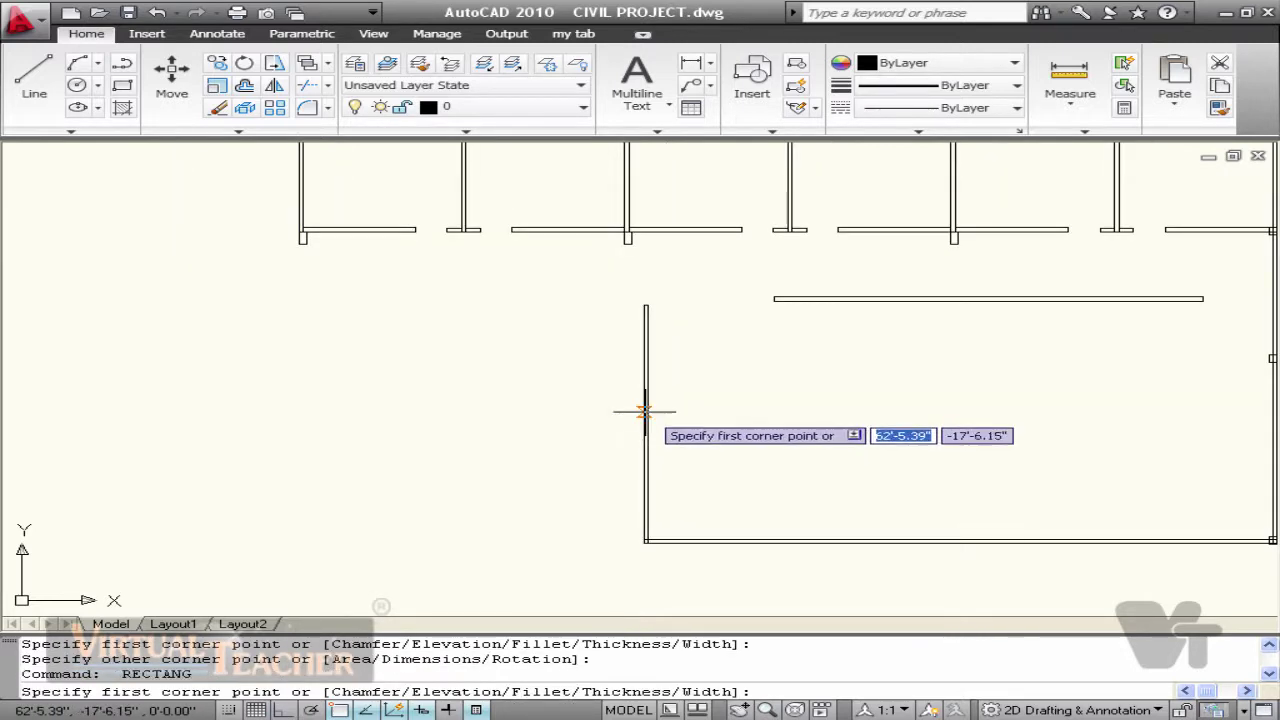
{"action": "key", "text": "Escape"}
{"action": "key", "text": "Return"}
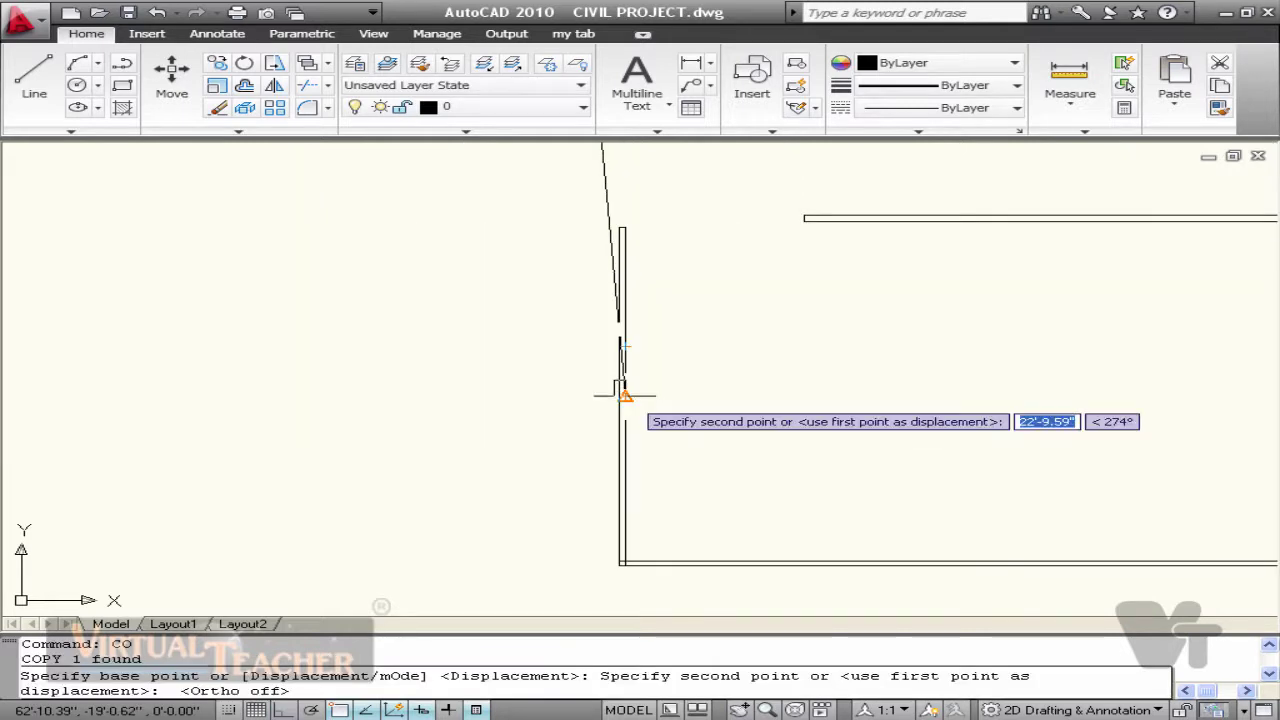
{"action": "left_click", "coordinate": [624, 395]}
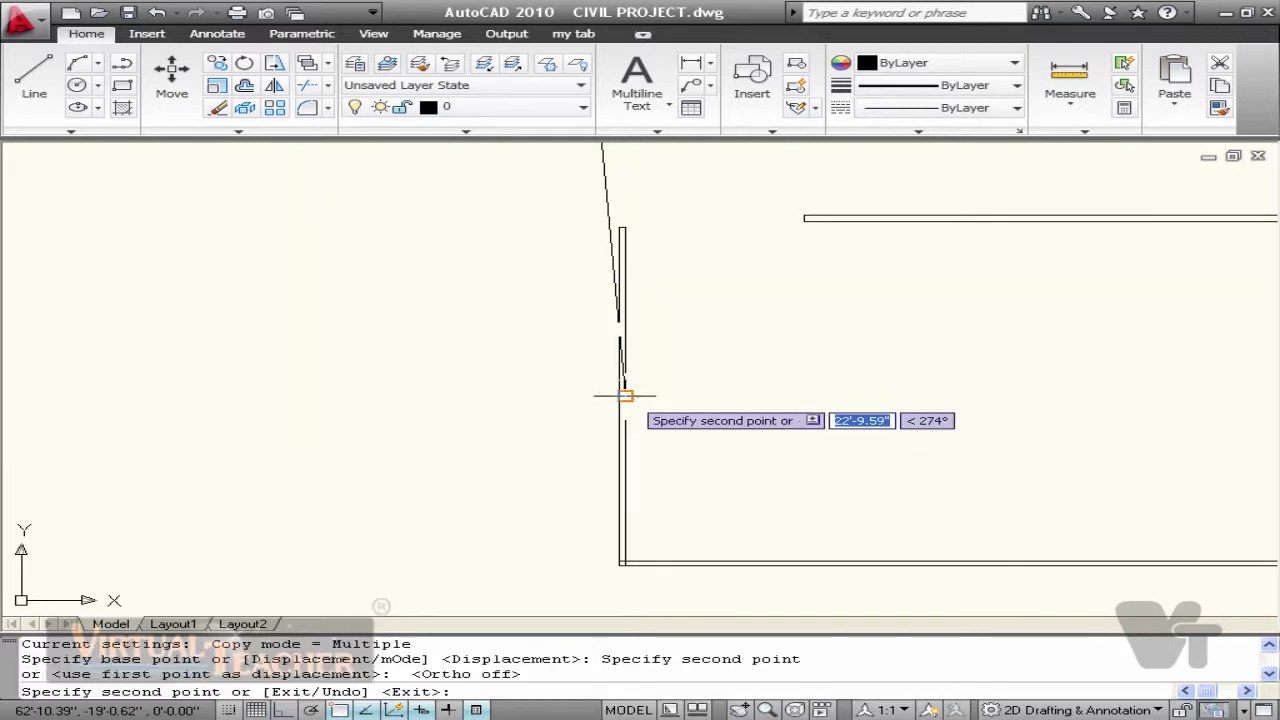
{"action": "key", "text": "Escape"}
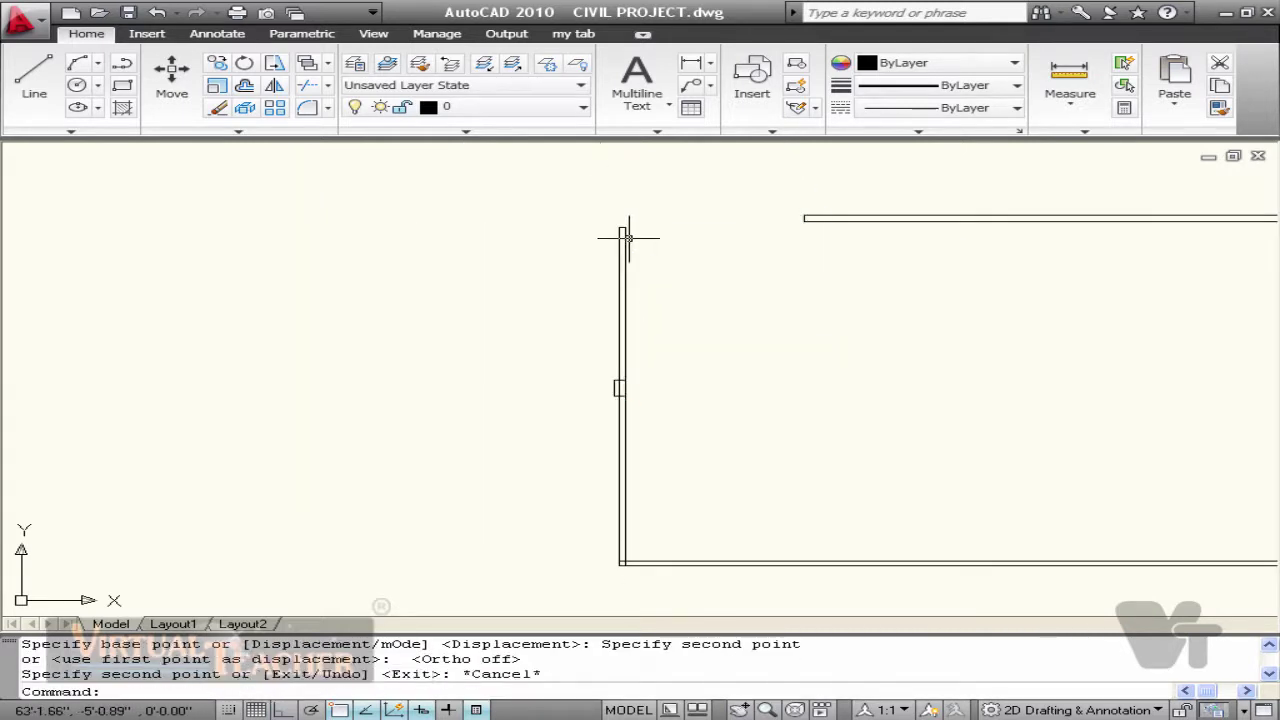
Step: Draw a horizontal line from the lower corner of the hall's left-wall column leftward to align with the upper row's left wall
{"action": "type", "text": "L"}
{"action": "key", "text": "Return"}
{"action": "left_click", "coordinate": [617, 396]}
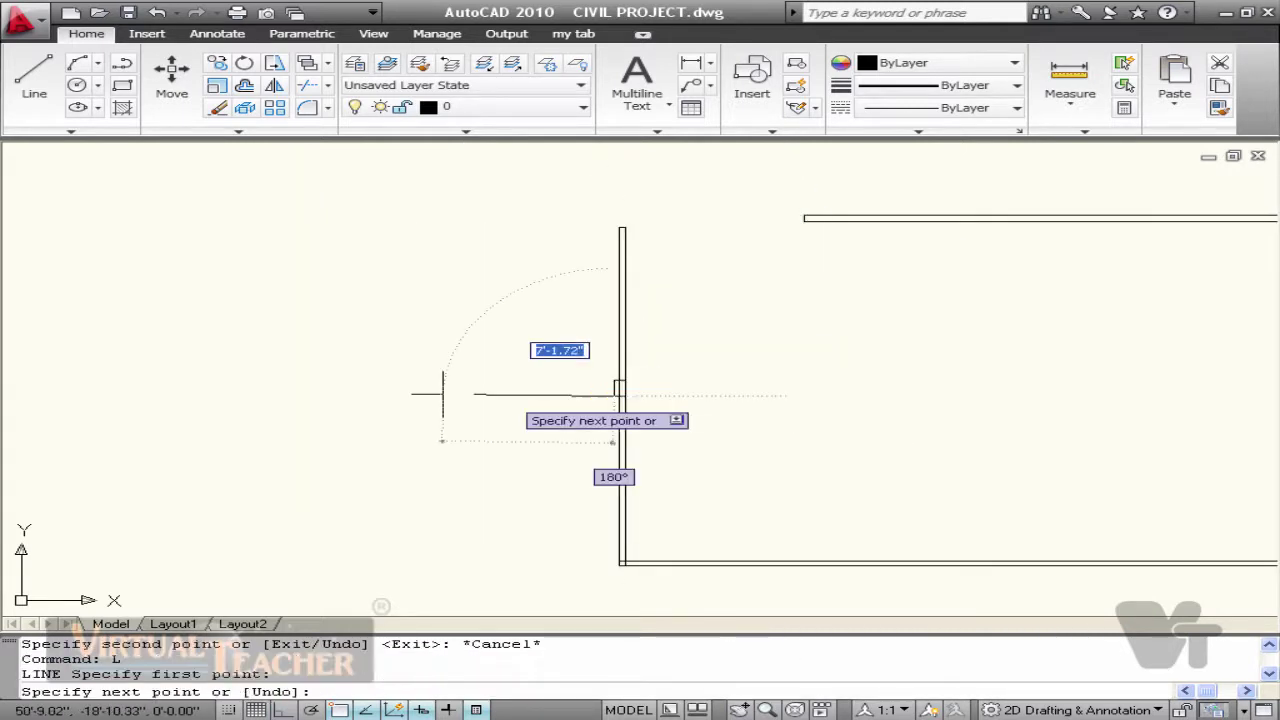
{"action": "middle_click_drag", "start_coordinate": [443, 394], "coordinate": [757, 394]}
{"action": "left_click", "coordinate": [318, 394]}
{"action": "scroll", "coordinate": [387, 600], "scroll_direction": "down", "scroll_amount": 2}
{"action": "key", "text": "Escape"}
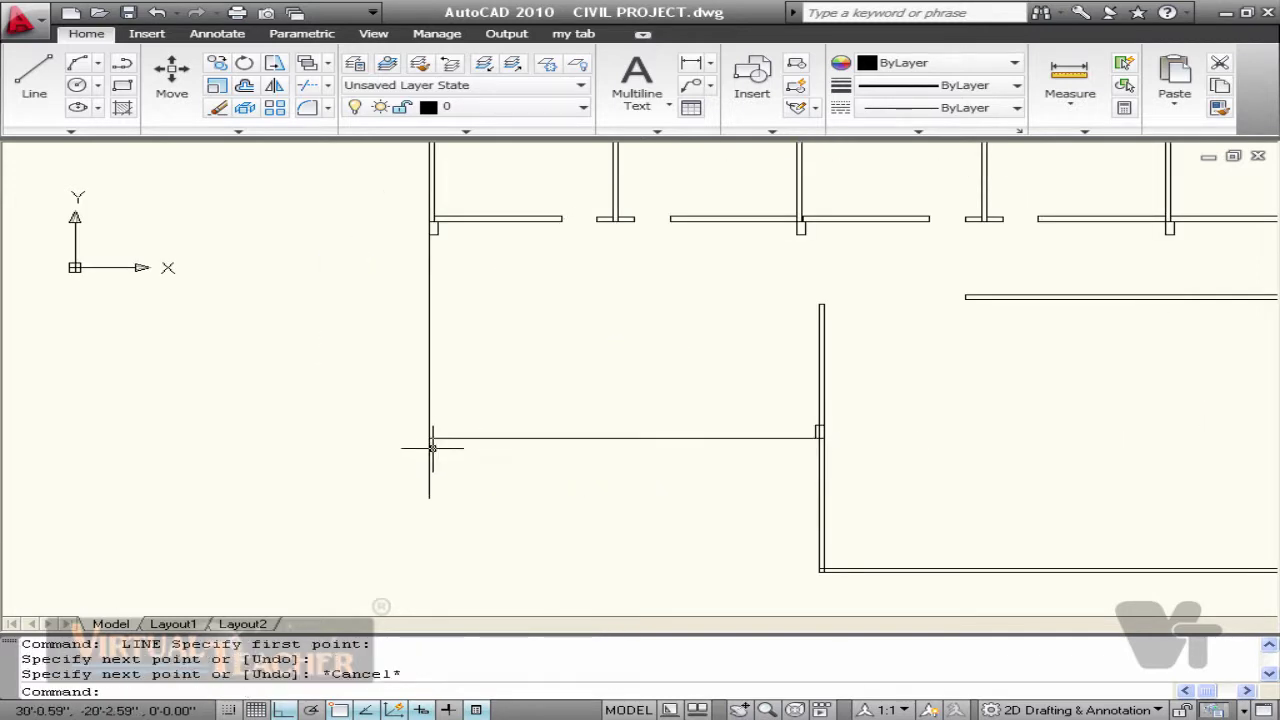
Step: Offset the horizontal line left of the hall to give the lower-left wall its thickness
{"action": "type", "text": "o"}
{"action": "key", "text": "Return"}
{"action": "key", "text": "Return"}
{"action": "left_click", "coordinate": [562, 437]}
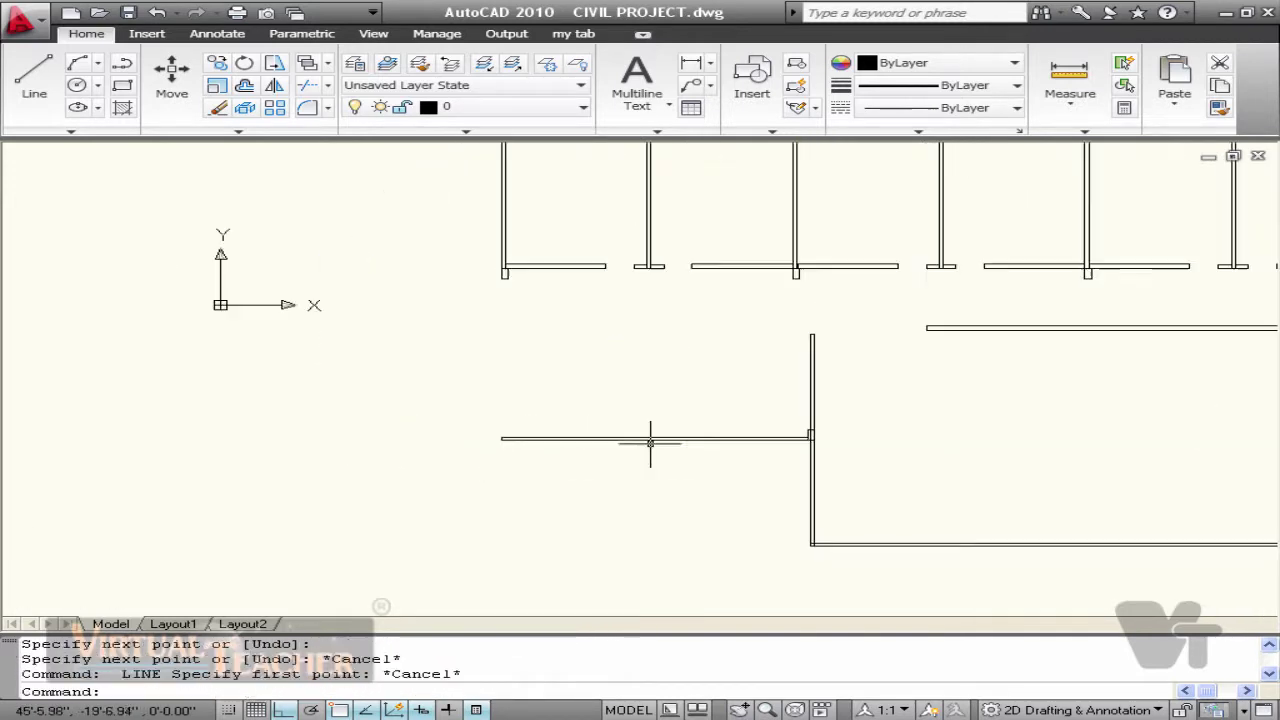
Step: Copy the column on the hall's left wall to the left end of the lower-left horizontal wall
{"action": "scroll", "coordinate": [761, 426], "scroll_direction": "up", "scroll_amount": 3}
{"action": "left_click", "coordinate": [809, 406]}
{"action": "left_click", "coordinate": [860, 451]}
{"action": "type", "text": "c"}
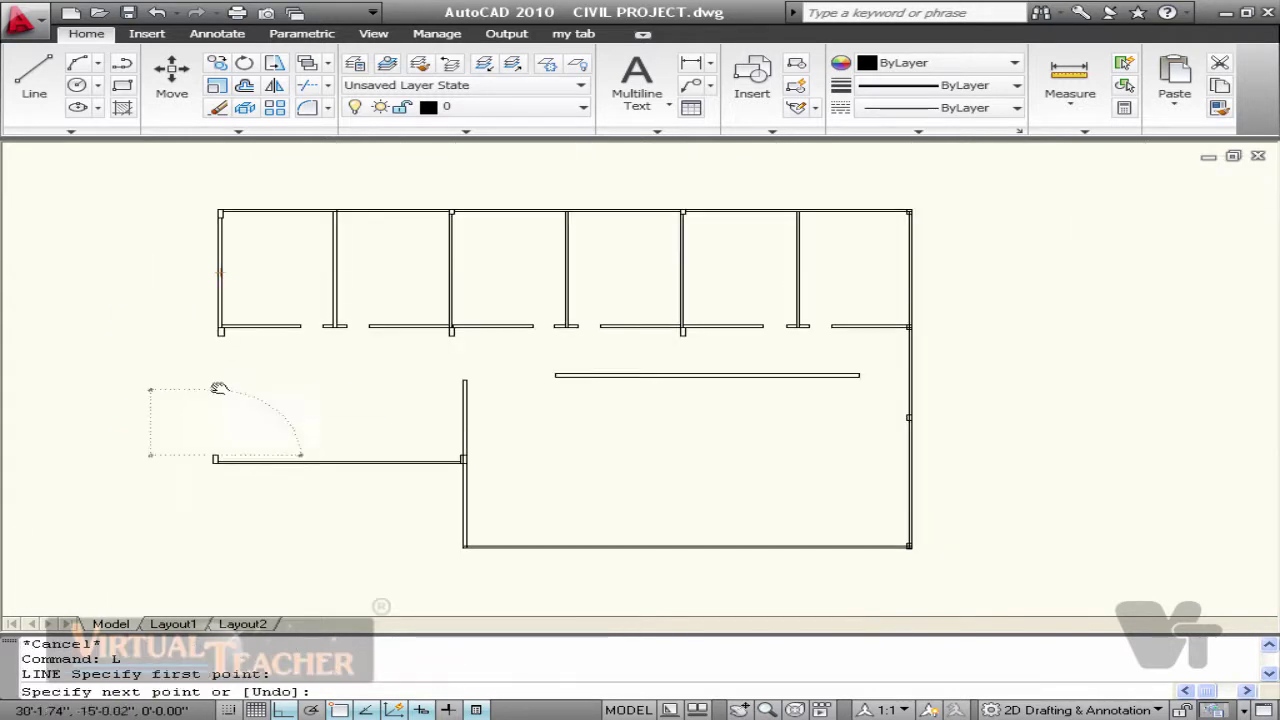
Step: Offset the left wall line of the lower-left block 5" inward to give the wall its thickness
{"action": "scroll", "coordinate": [271, 371], "scroll_direction": "up", "scroll_amount": 3}
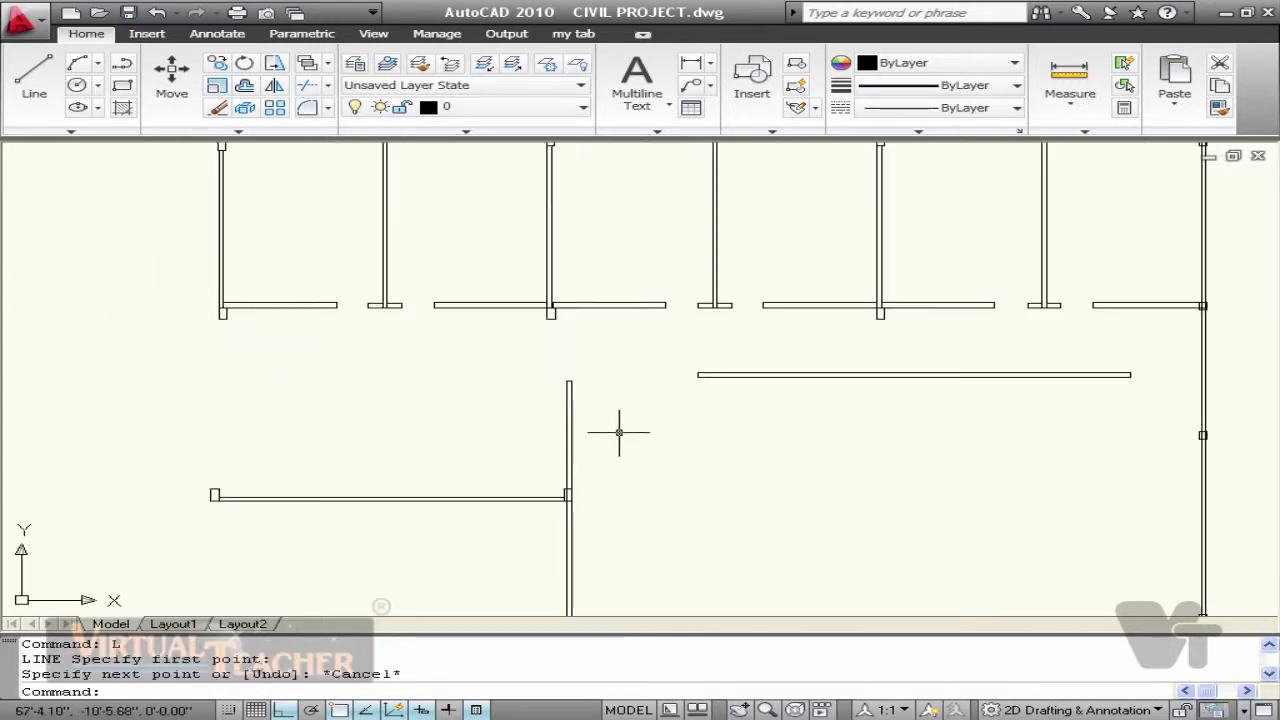
{"action": "key", "text": "Escape"}
{"action": "key", "text": "Return"}
{"action": "type", "text": "o"}
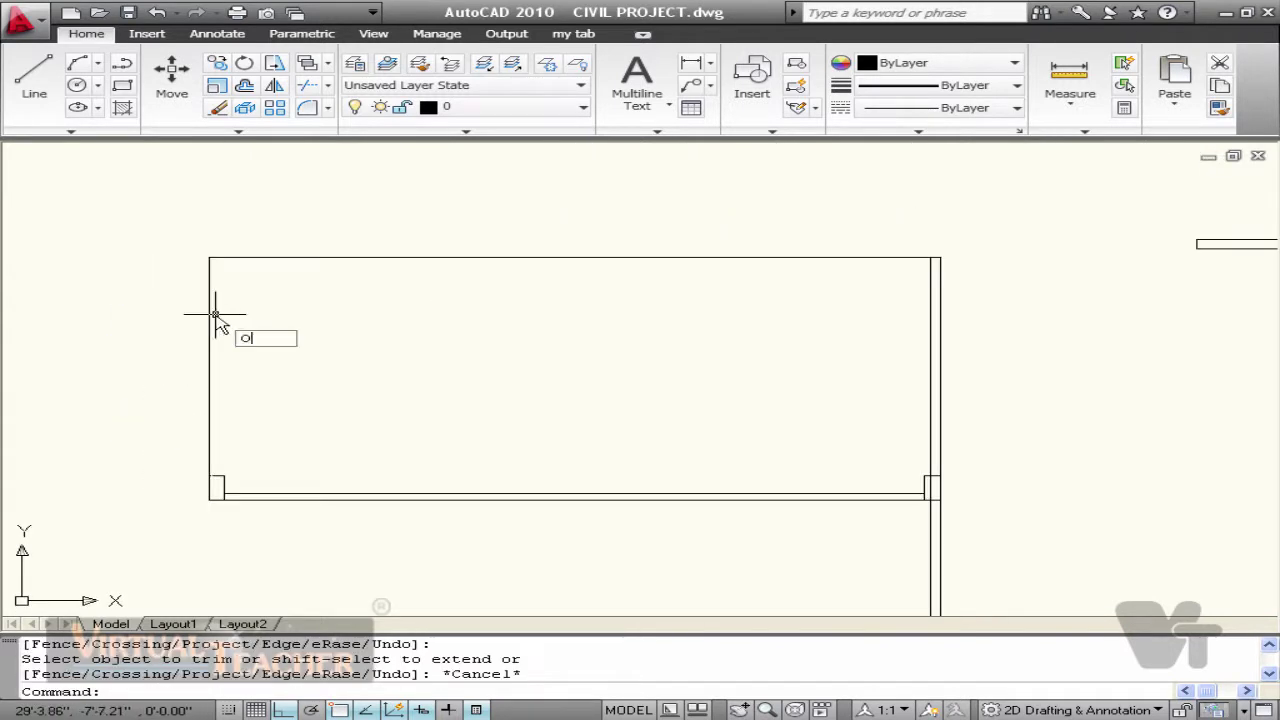
{"action": "key", "text": "Return"}
{"action": "key", "text": "Return"}
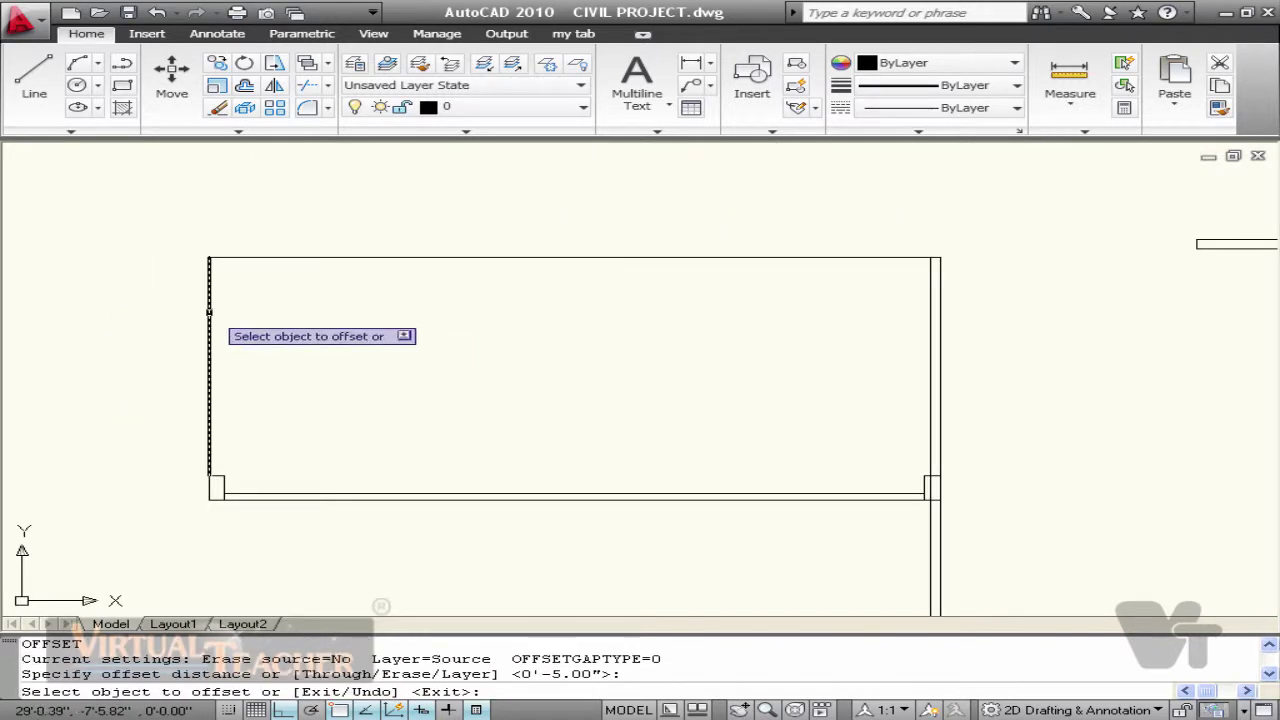
{"action": "left_click", "coordinate": [209, 312]}
{"action": "left_click", "coordinate": [480, 375]}
{"action": "key", "text": "Escape"}
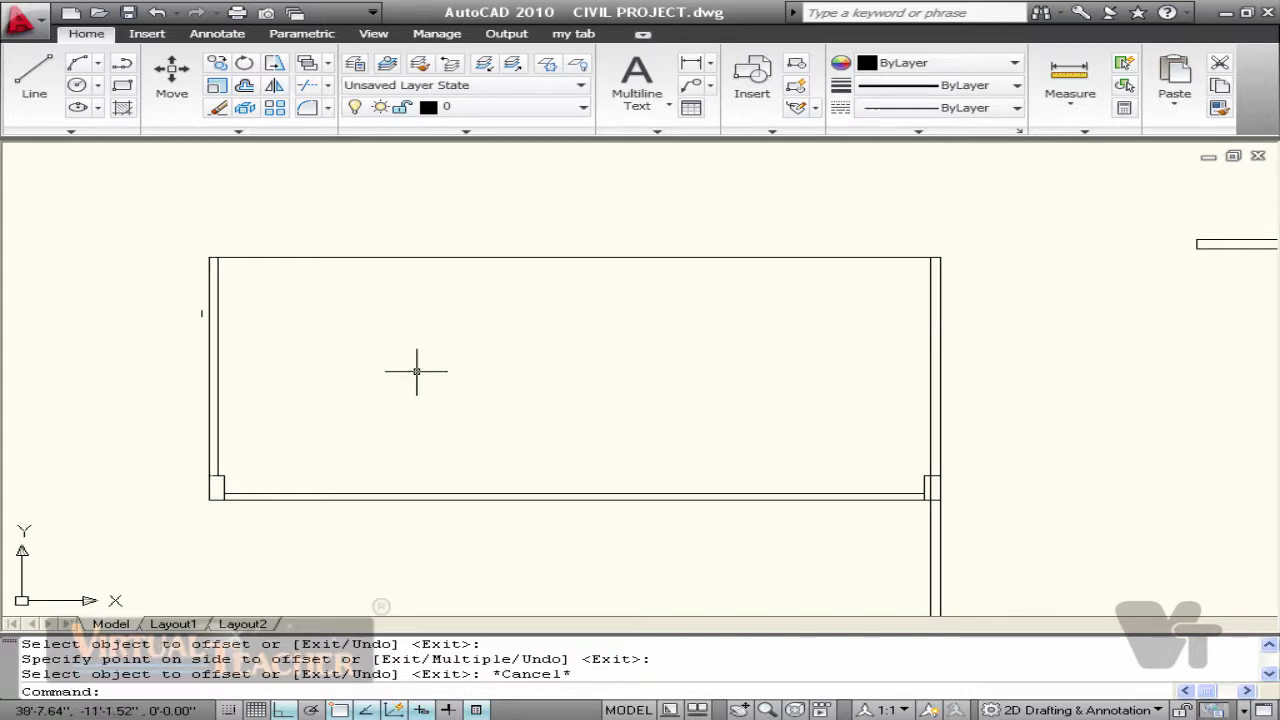
Step: Copy both lines of the lower-left block's left wall 10' to the right as the first partition
{"action": "left_click", "coordinate": [360, 357]}
{"action": "left_click", "coordinate": [285, 360]}
{"action": "left_click", "coordinate": [224, 357]}
{"action": "left_click", "coordinate": [169, 354]}
{"action": "type", "text": "c"}
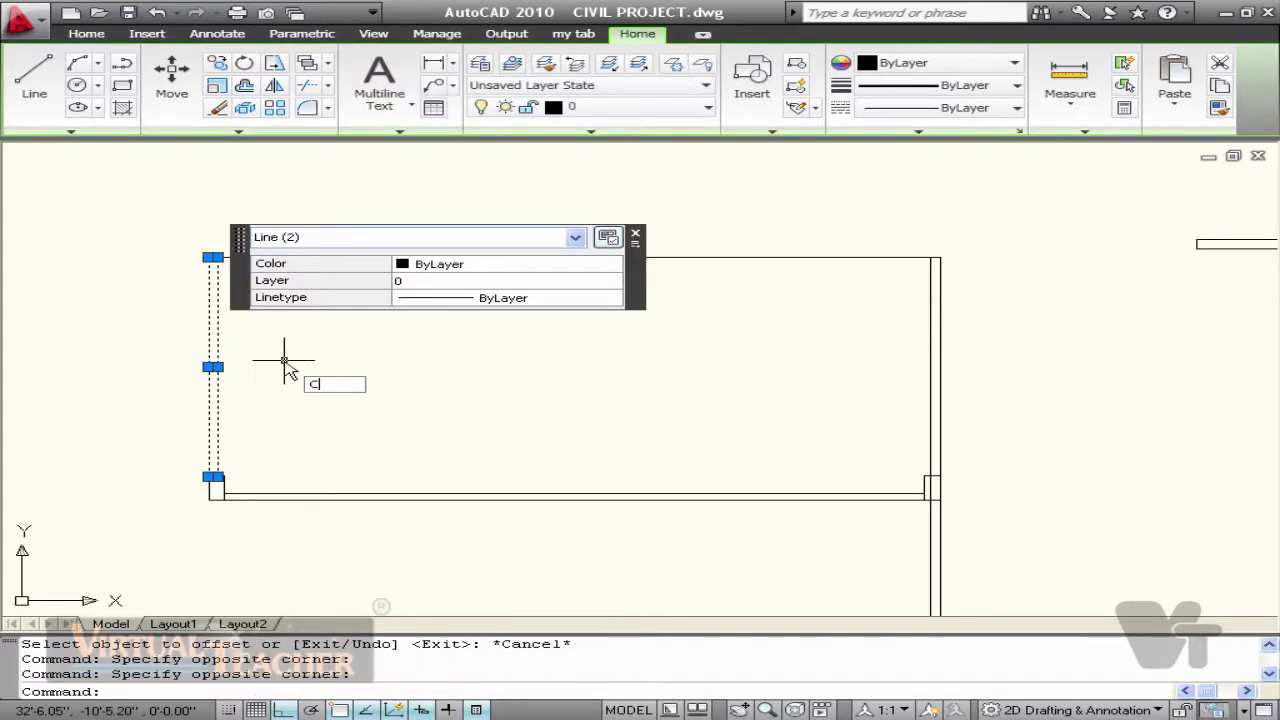
{"action": "type", "text": "o"}
{"action": "key", "text": "Return"}
{"action": "left_click", "coordinate": [284, 360]}
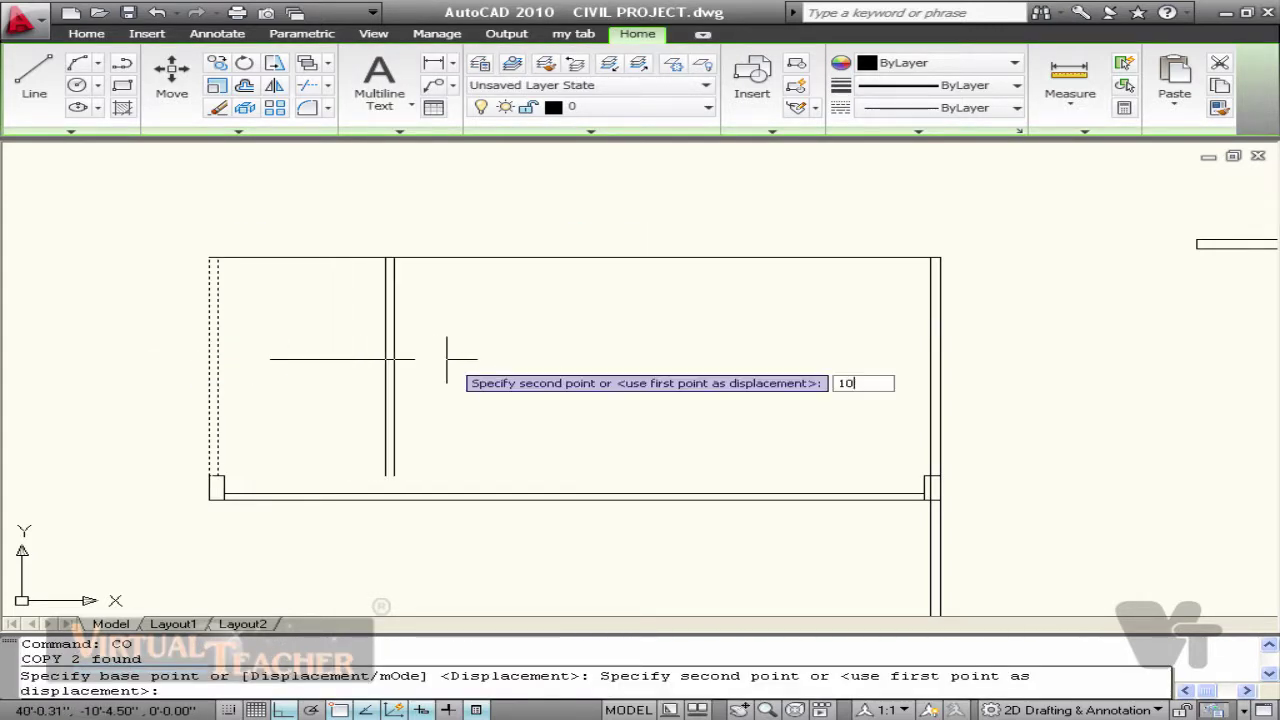
{"action": "key", "text": "Return"}
{"action": "key", "text": "Escape"}
Step: Extend both lines of the first partition down to the inner line of the lower wall
{"action": "type", "text": "EX"}
{"action": "key", "text": "Return"}
{"action": "key", "text": "Return"}
{"action": "left_click", "coordinate": [444, 392]}
{"action": "left_click", "coordinate": [389, 400]}
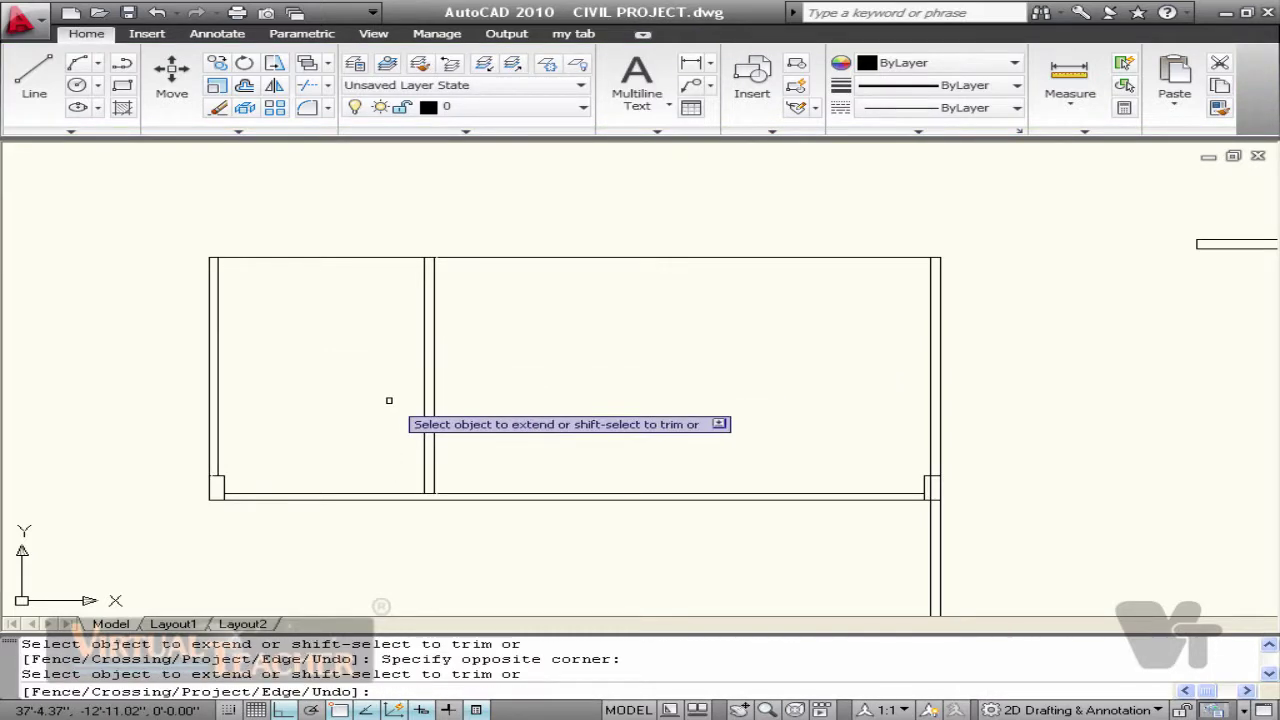
{"action": "key", "text": "Escape"}
{"action": "key", "text": "Escape"}
Step: Copy the first partition 8' to the right as the second partition of the lower-left block
{"action": "left_click", "coordinate": [415, 434]}
{"action": "type", "text": "Co"}
{"action": "key", "text": "Return"}
{"action": "left_click", "coordinate": [491, 429]}
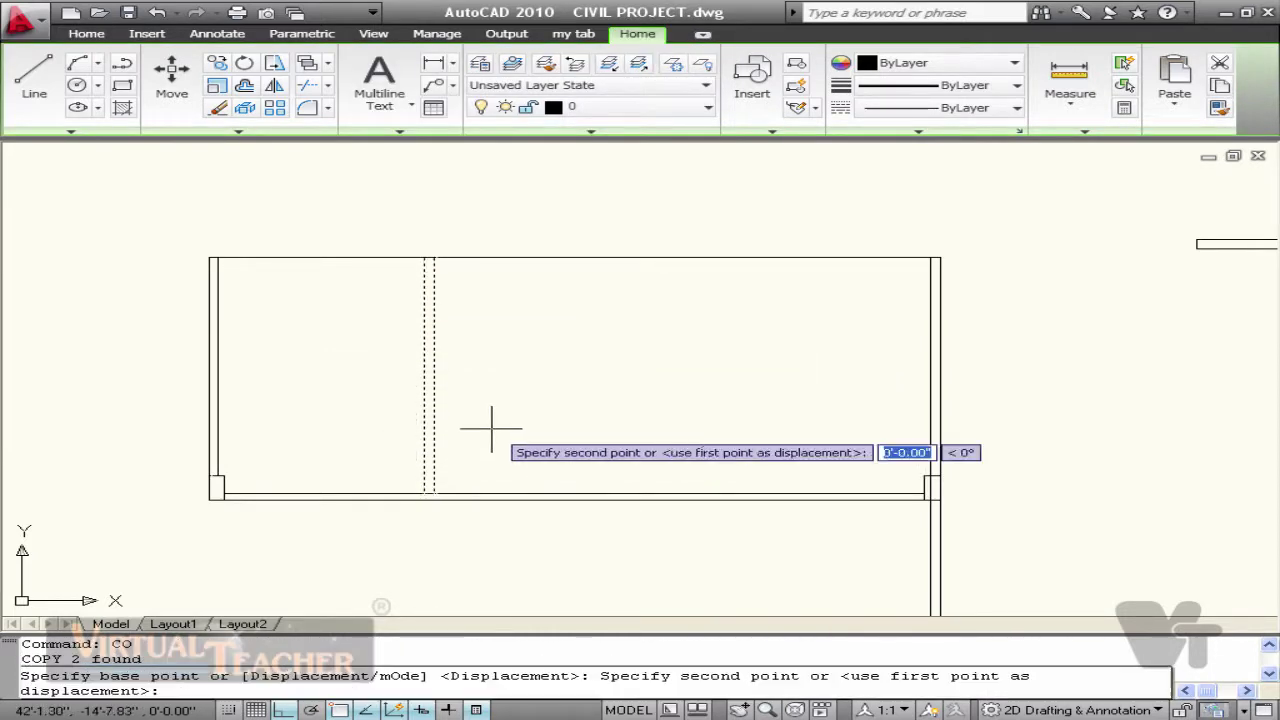
{"action": "type", "text": "8'"}
{"action": "key", "text": "Return"}
{"action": "key", "text": "Escape"}
{"action": "scroll", "coordinate": [380, 280], "scroll_direction": "up", "scroll_amount": 1}
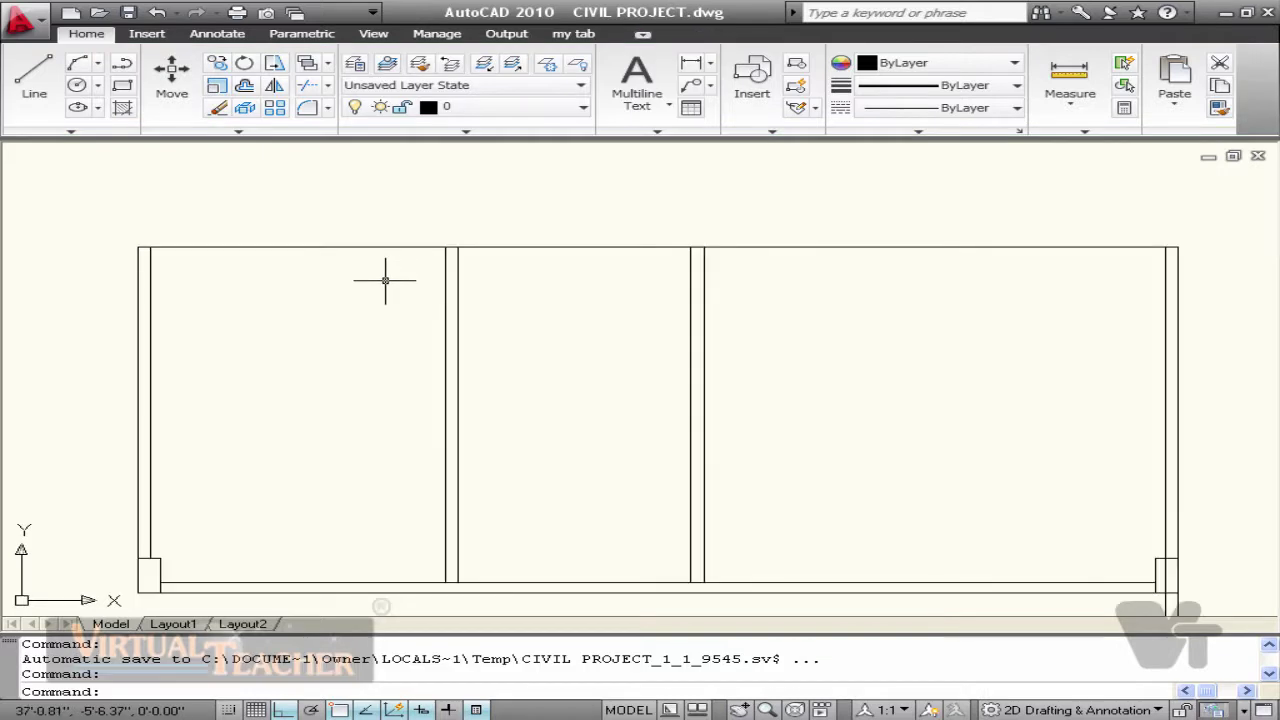
Step: Offset the upper line of the lower-left block 5" downward to form the corridor-side wall
{"action": "type", "text": "o"}
{"action": "key", "text": "Return"}
{"action": "key", "text": "Return"}
{"action": "left_click", "coordinate": [391, 248]}
{"action": "left_click", "coordinate": [400, 263]}
{"action": "key", "text": "Escape"}
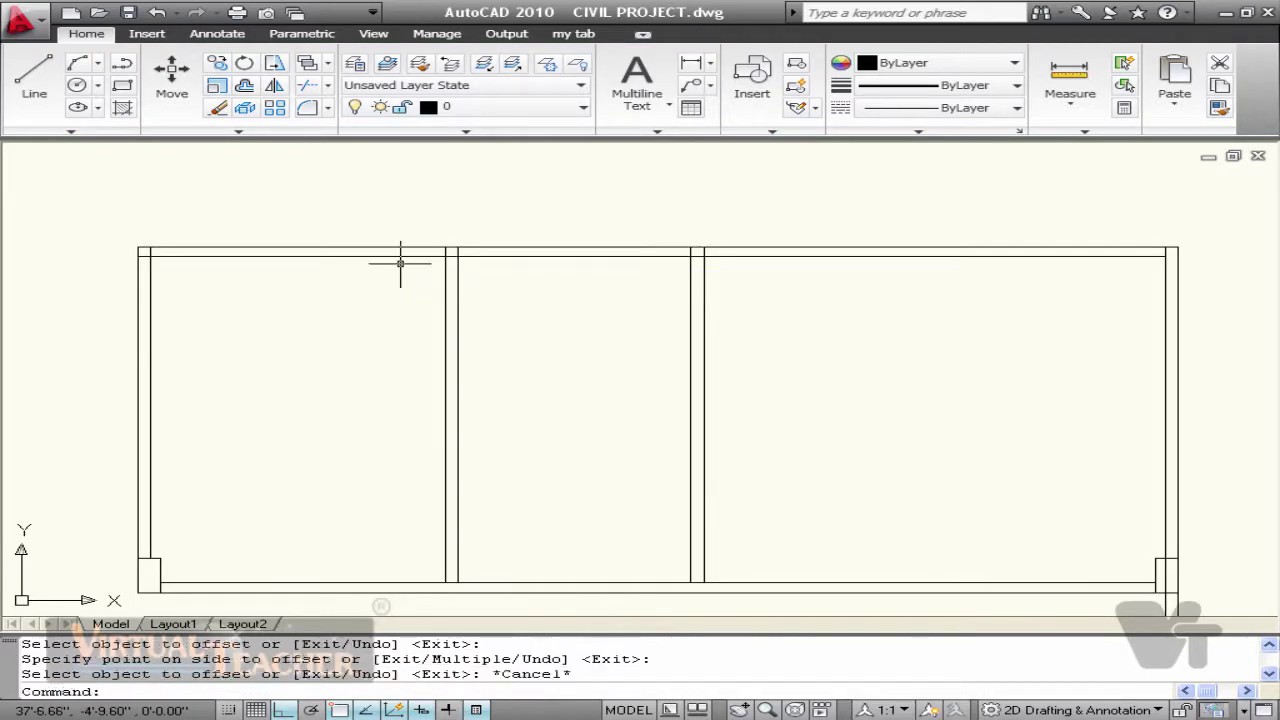
Step: Draw short jamb lines across the lower-left block's upper wall, left of the first partition, for the first room's door opening
{"action": "scroll", "coordinate": [403, 263], "scroll_direction": "up", "scroll_amount": 3}
{"action": "type", "text": "l"}
{"action": "key", "text": "Return"}
{"action": "left_click", "coordinate": [425, 248]}
{"action": "left_click", "coordinate": [425, 230]}
{"action": "key", "text": "Escape"}
{"action": "middle_click_drag", "start_coordinate": [62, 256], "coordinate": [626, 283]}
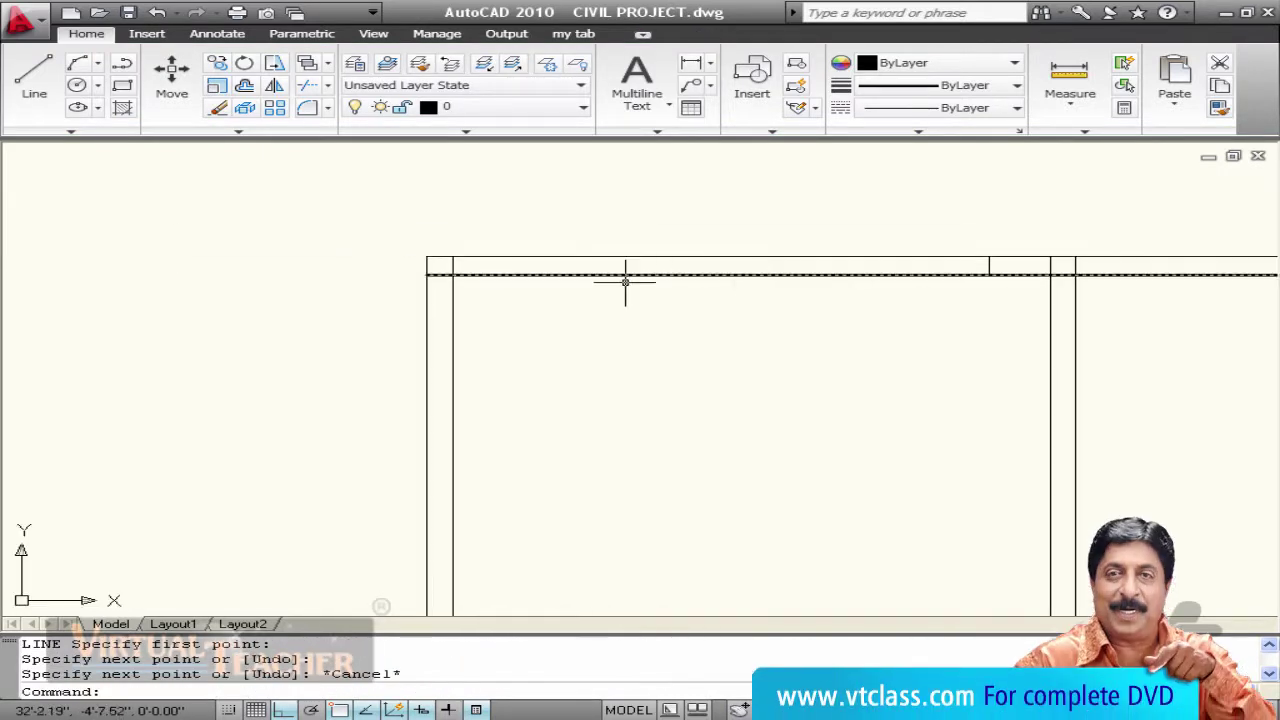
{"action": "key", "text": "Return"}
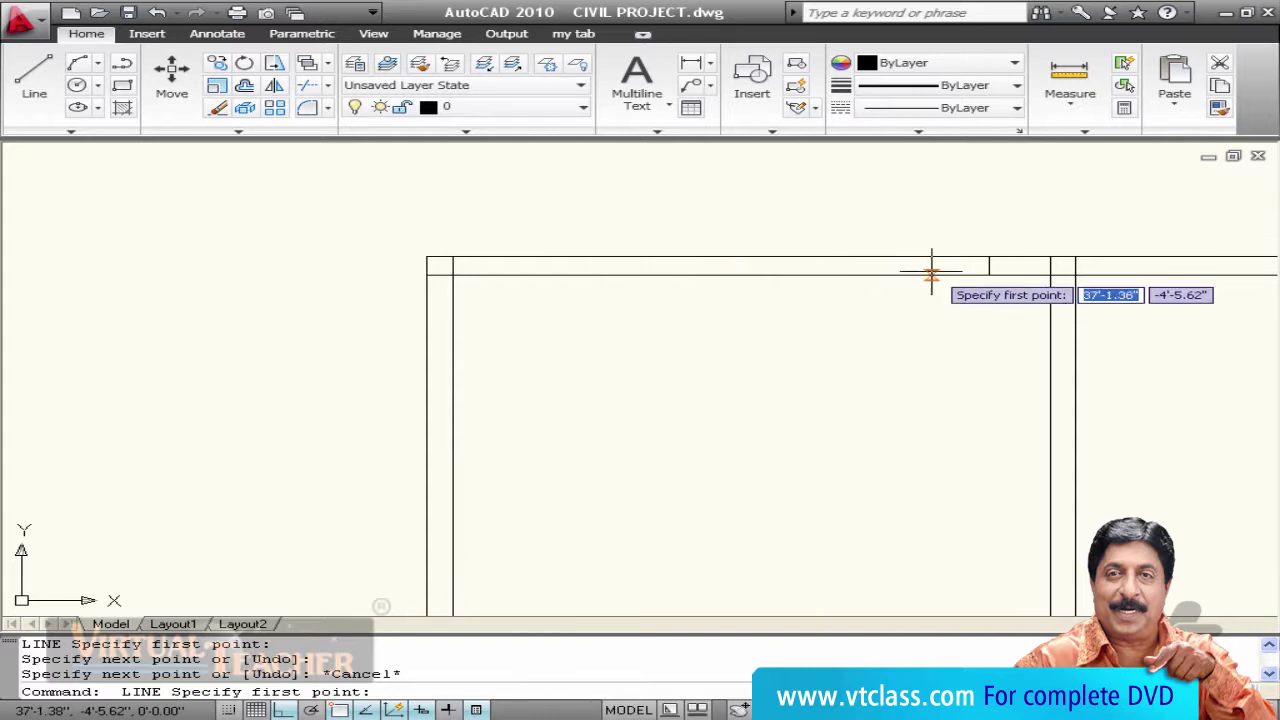
{"action": "left_click", "coordinate": [851, 277]}
{"action": "scroll", "coordinate": [464, 290], "scroll_direction": "up", "scroll_amount": 3}
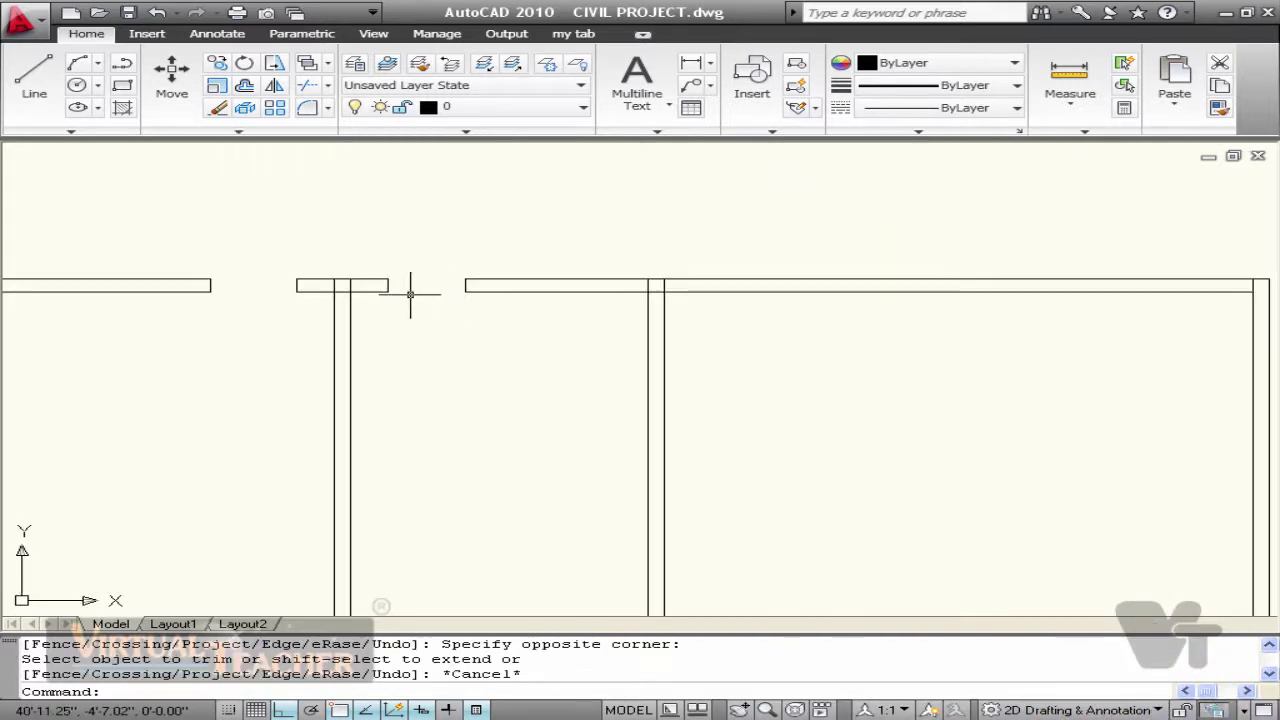
Step: Draw a jamb line across the upper wall near the hall's left wall and trim the third room's door opening
{"action": "scroll", "coordinate": [420, 297], "scroll_direction": "down", "scroll_amount": 4}
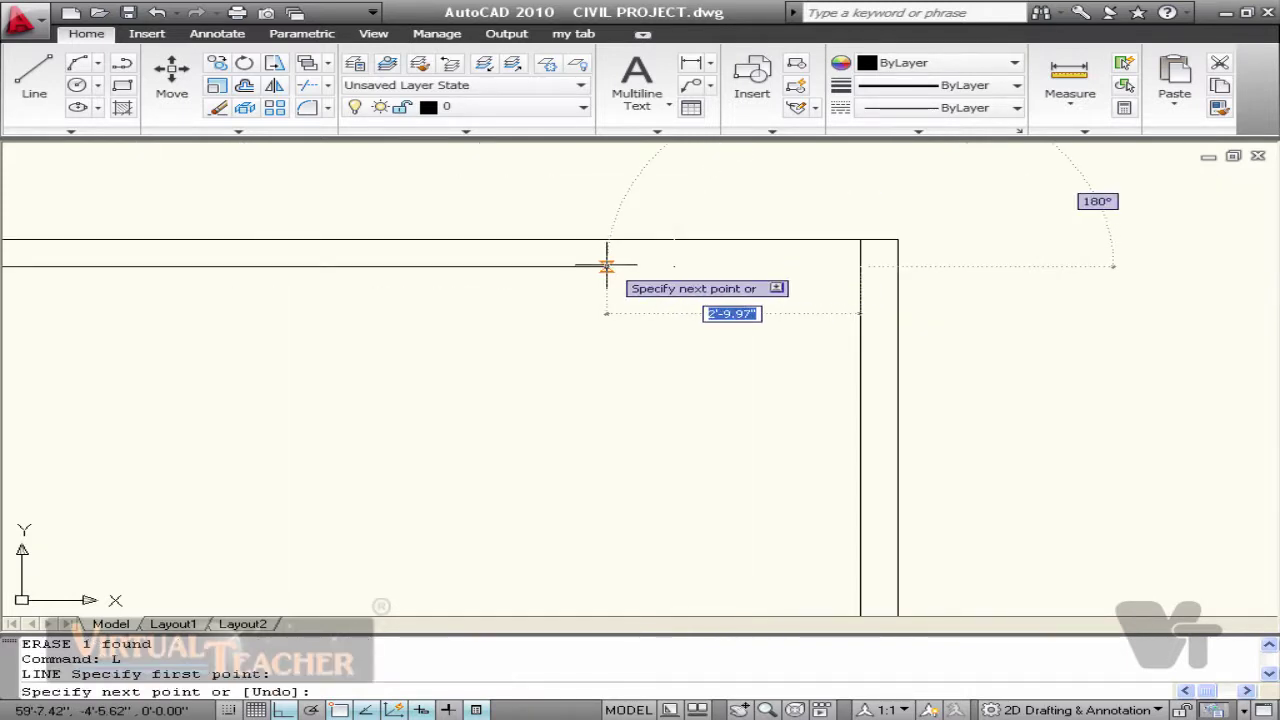
{"action": "left_click", "coordinate": [605, 266]}
{"action": "left_click", "coordinate": [605, 239]}
{"action": "key", "text": "Escape"}
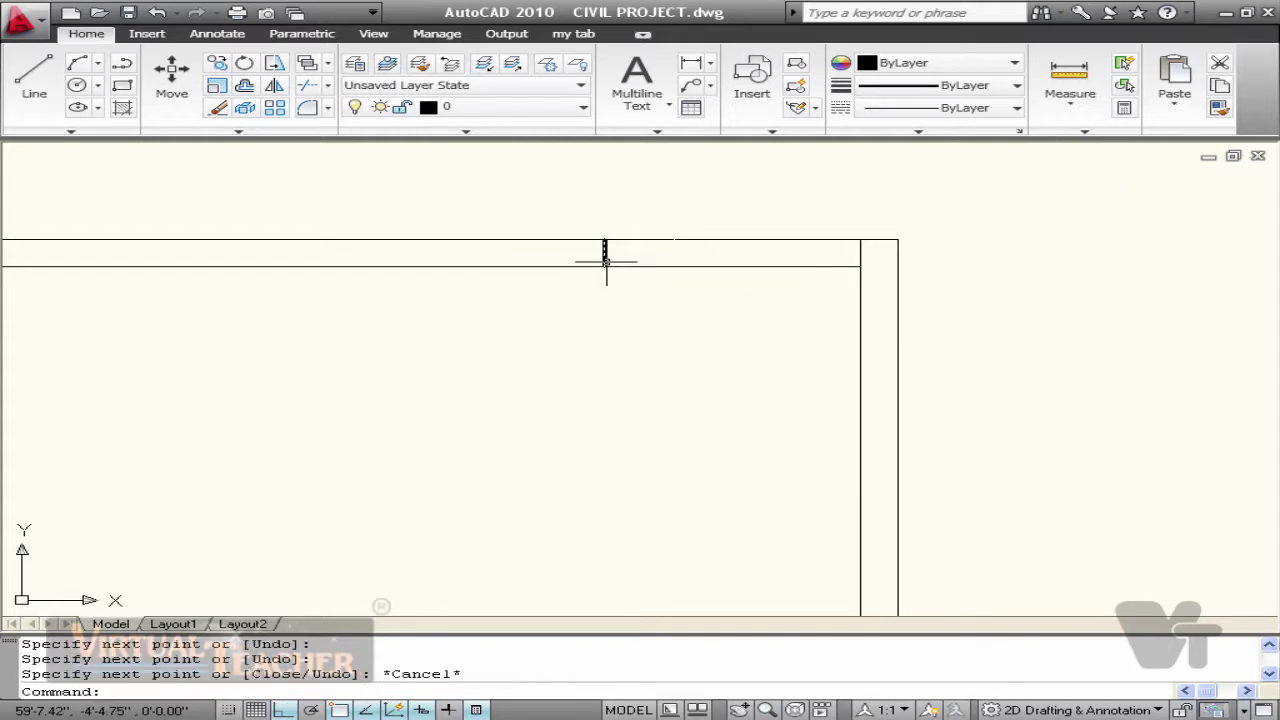
{"action": "type", "text": "T"}
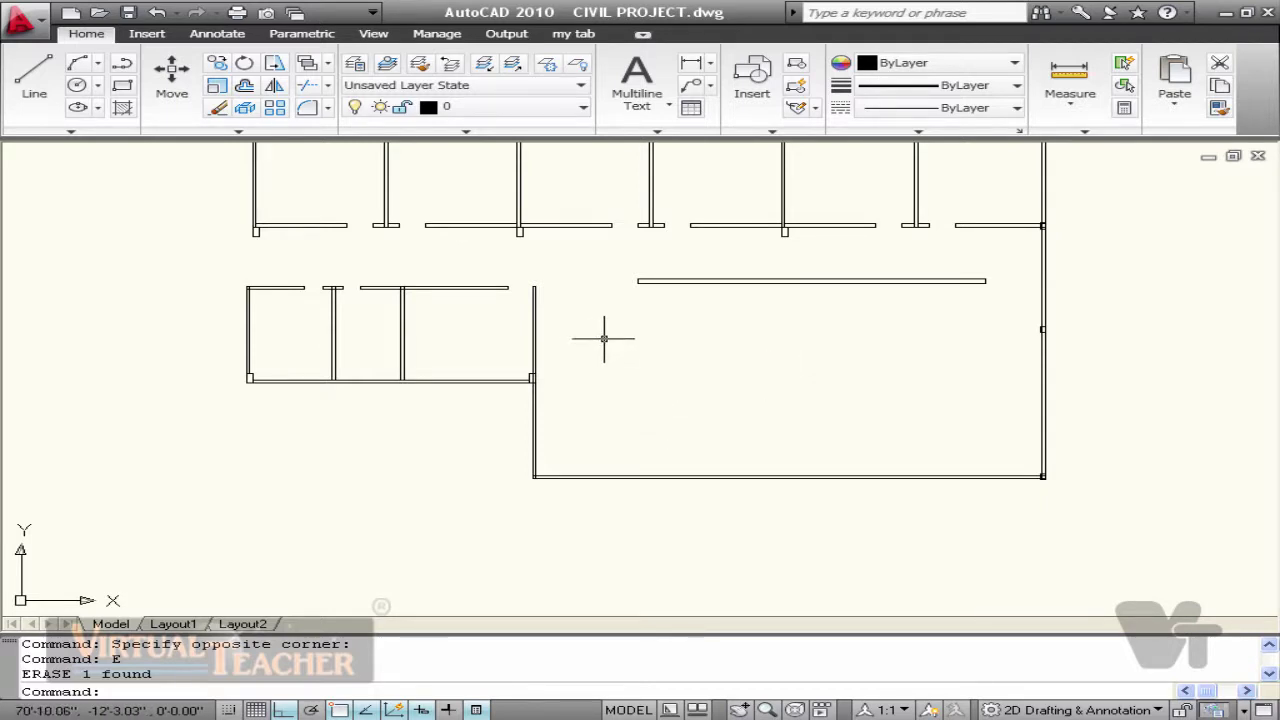
Step: Draw a thin vertical rectangular partition panel in the hall below the long wall and copy it rightward across the hall
{"action": "type", "text": "REC"}
{"action": "key", "text": "Return"}
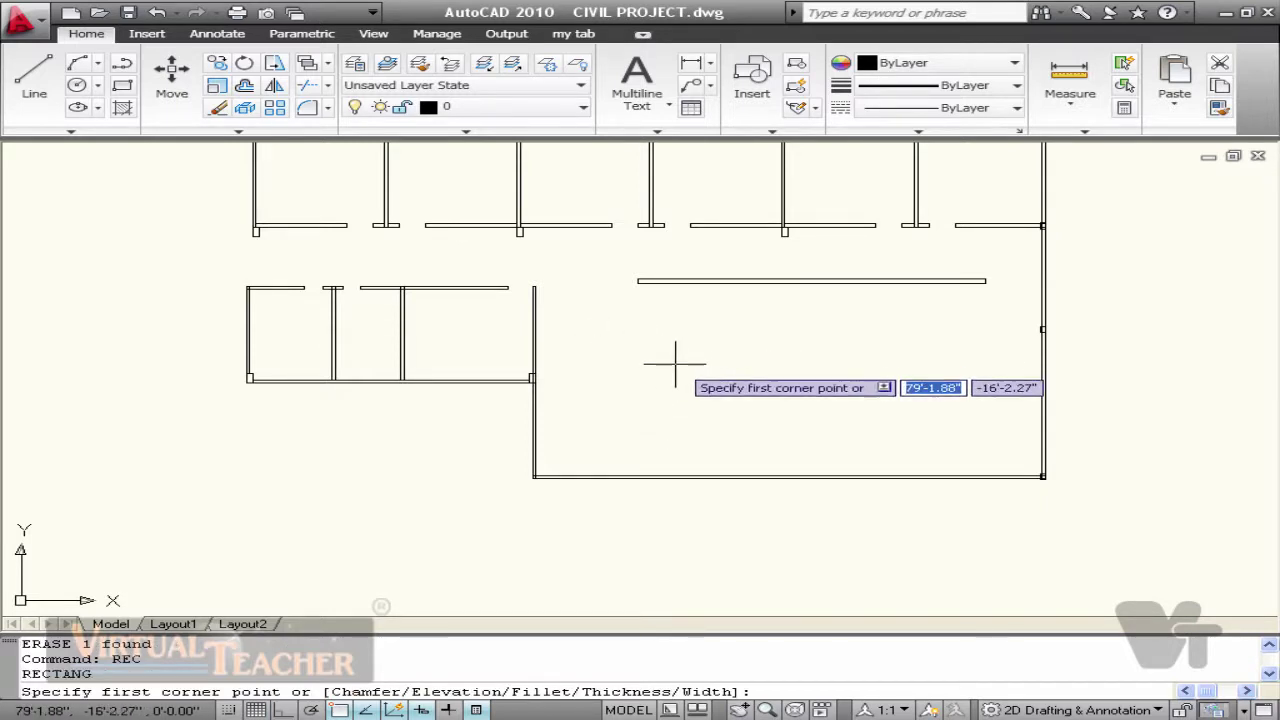
{"action": "left_click", "coordinate": [645, 318]}
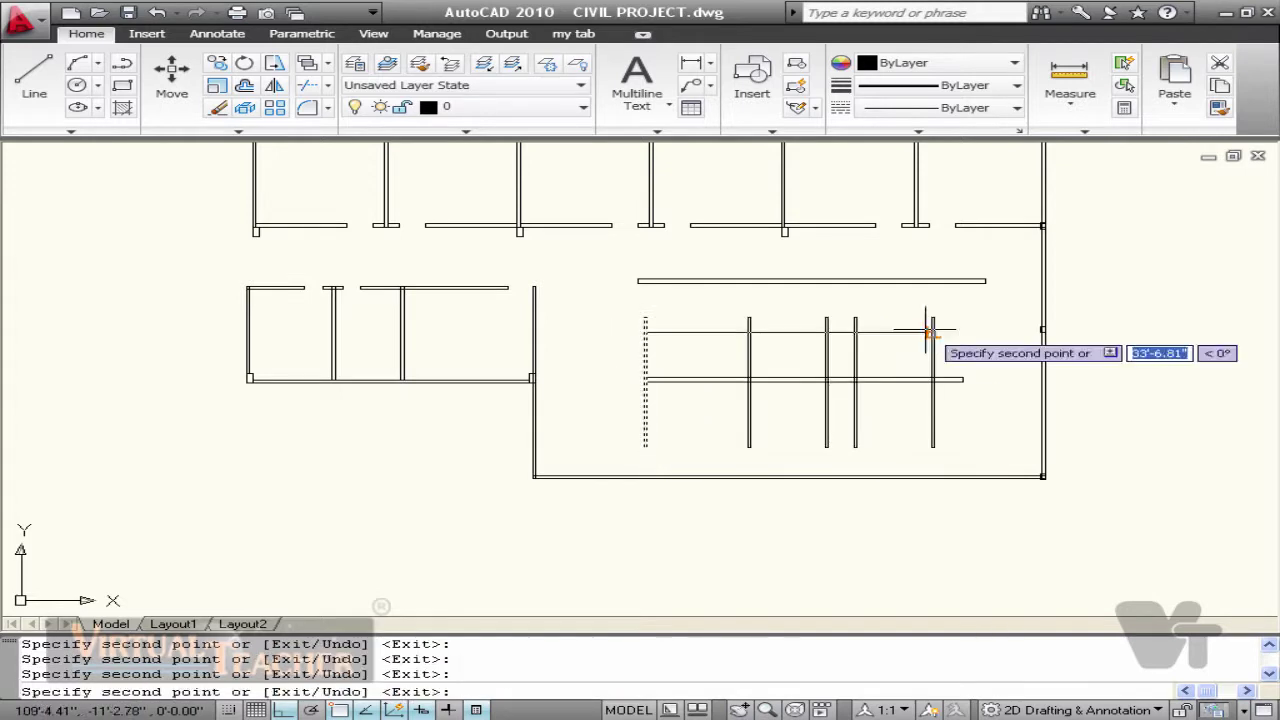
{"action": "key", "text": "Escape"}
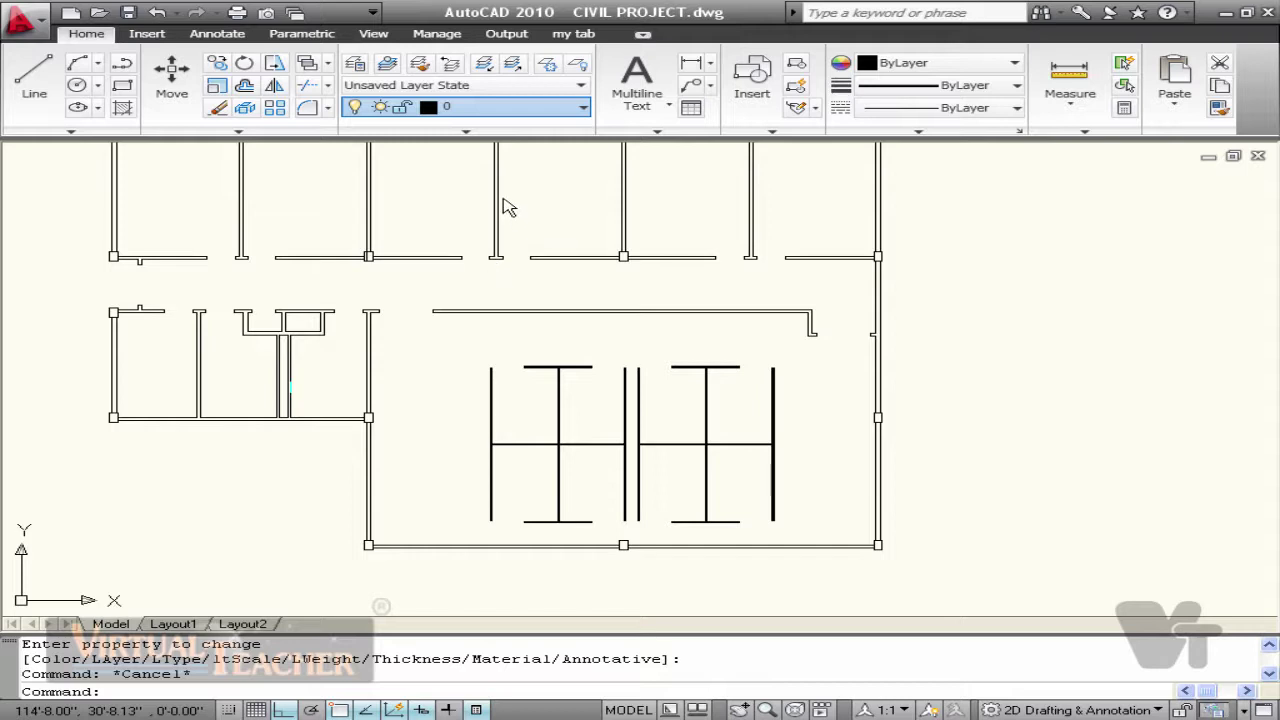
Step: Move all the partition panel blocks in the hall to the 1-PART layer
{"action": "left_click", "coordinate": [815, 538]}
{"action": "left_click", "coordinate": [480, 344]}
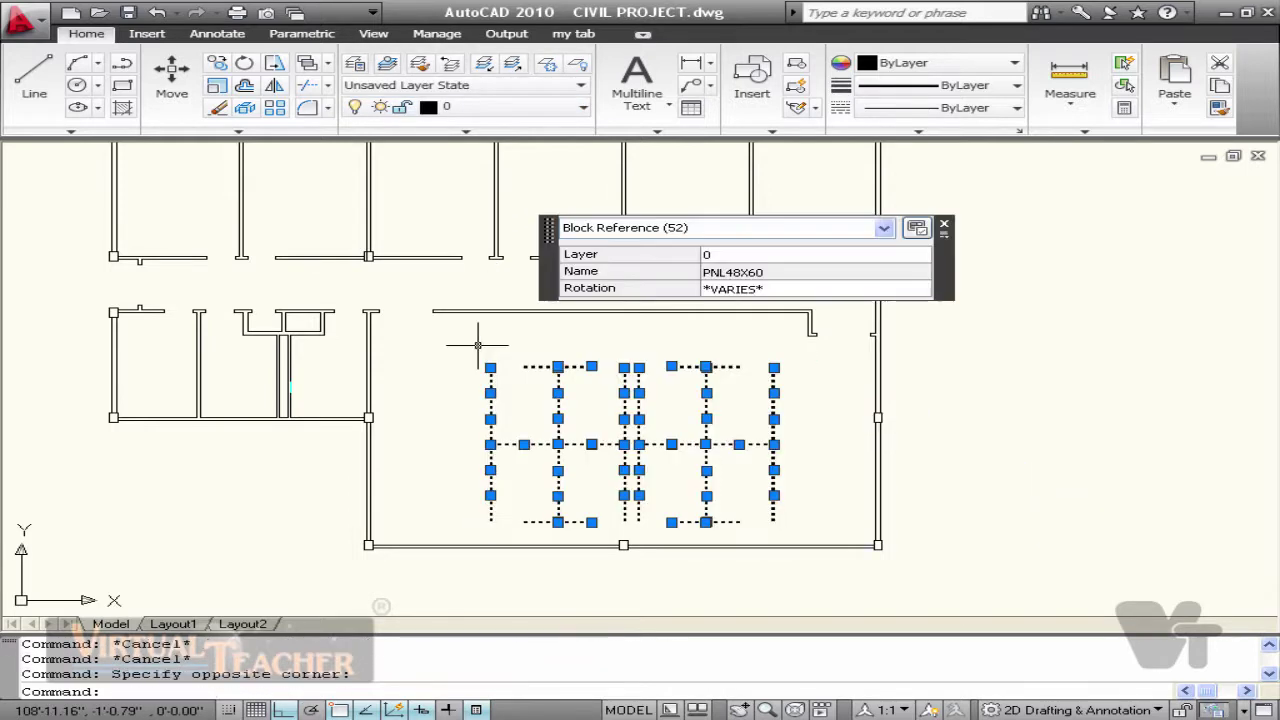
{"action": "left_click", "coordinate": [456, 107]}
{"action": "left_click", "coordinate": [470, 160]}
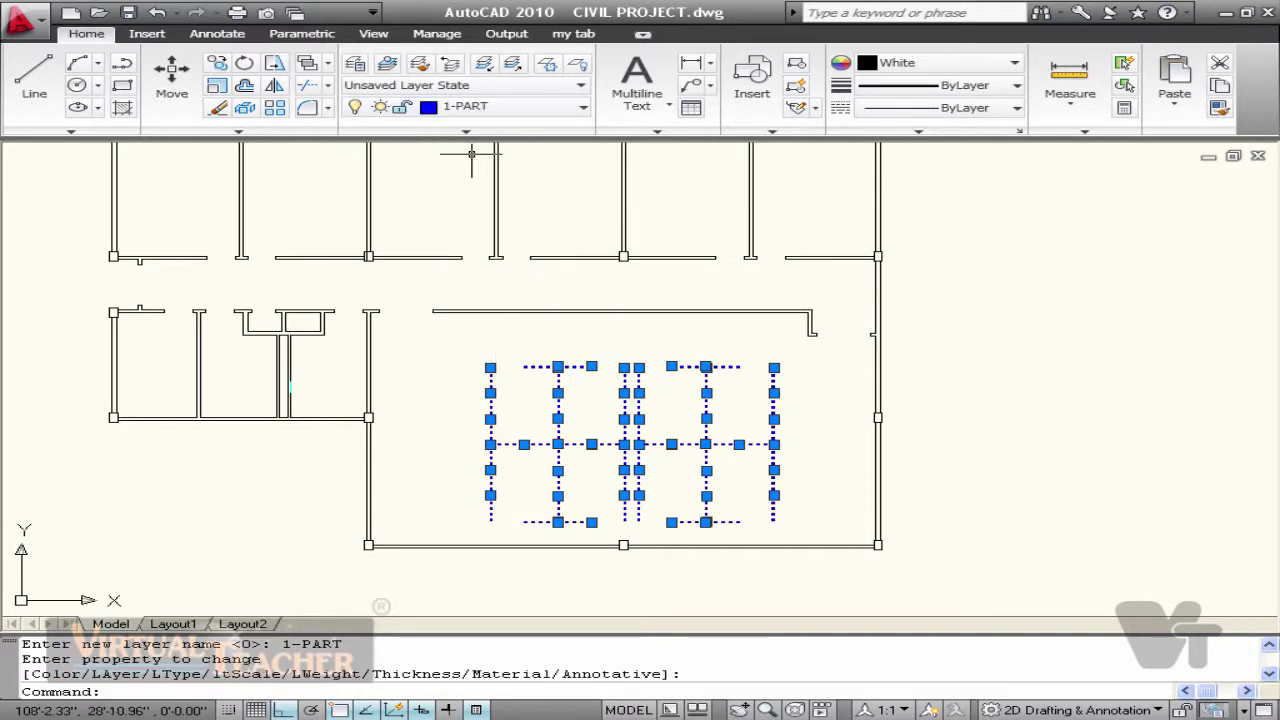
{"action": "key", "text": "Escape"}
Step: Open DesignCenter and close it again
{"action": "scroll", "coordinate": [672, 318], "scroll_direction": "up", "scroll_amount": 1}
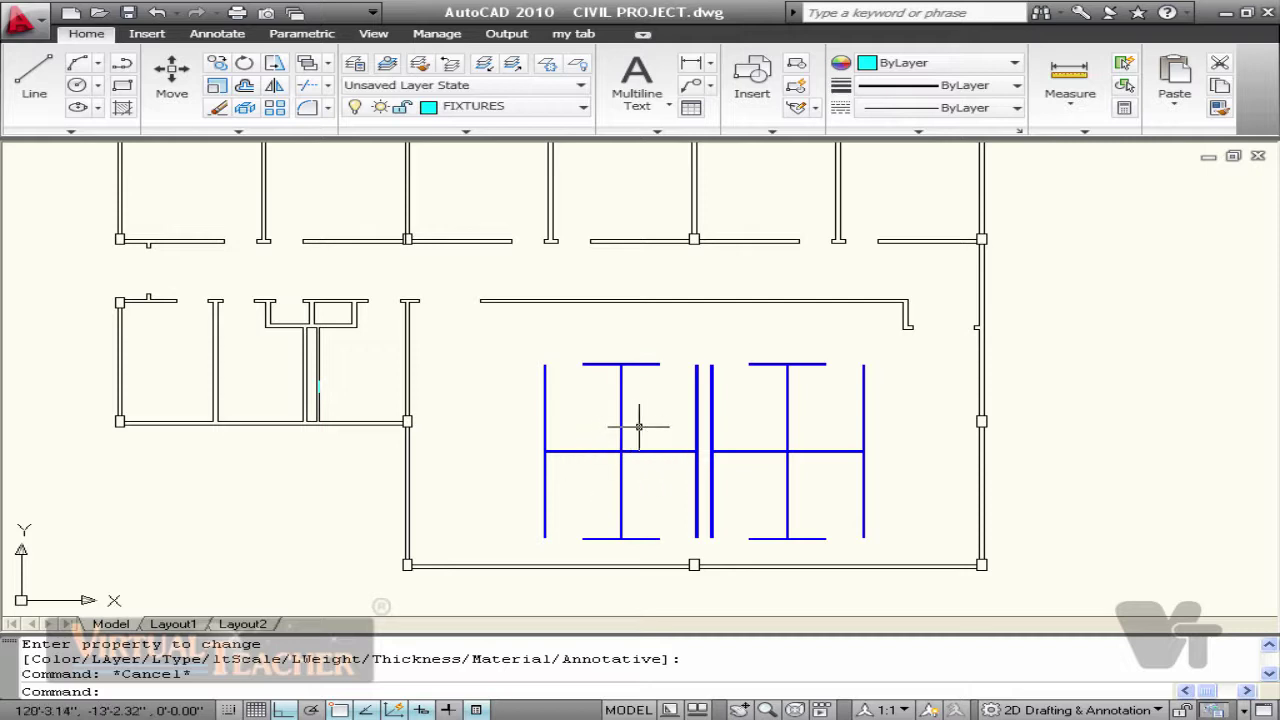
{"action": "middle_click_drag", "start_coordinate": [677, 428], "coordinate": [631, 423]}
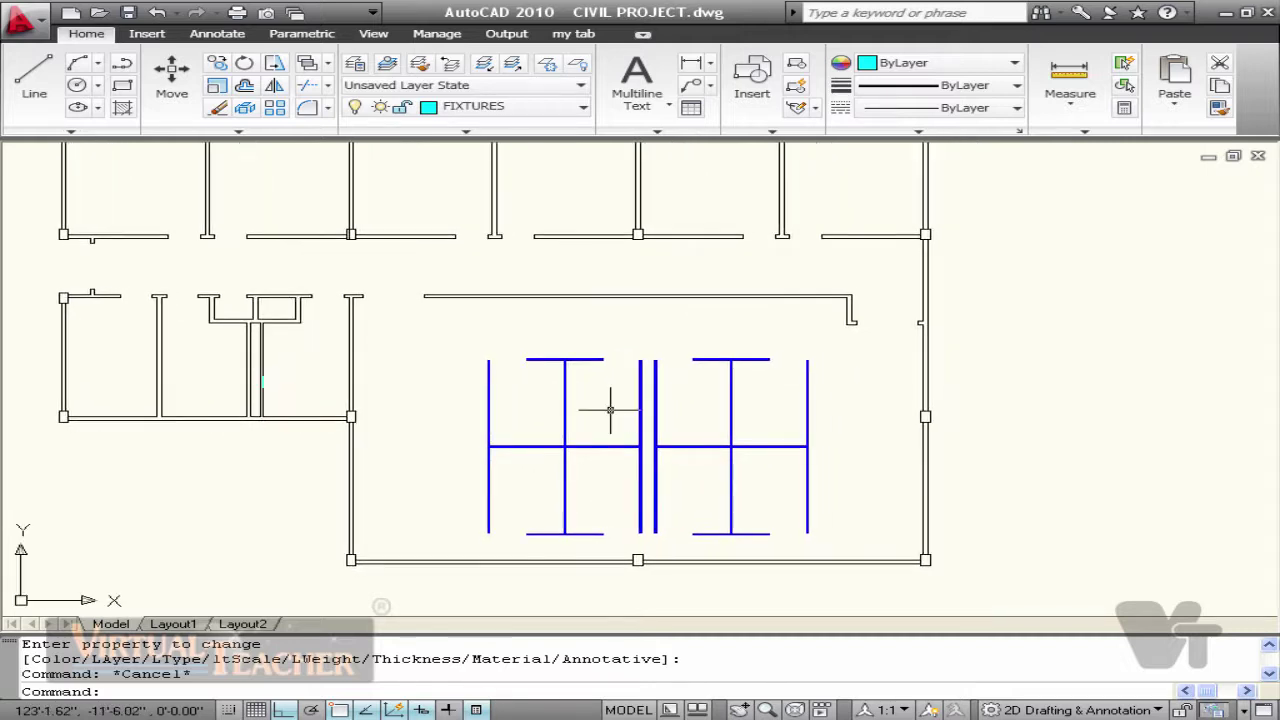
{"action": "key", "text": "Return"}
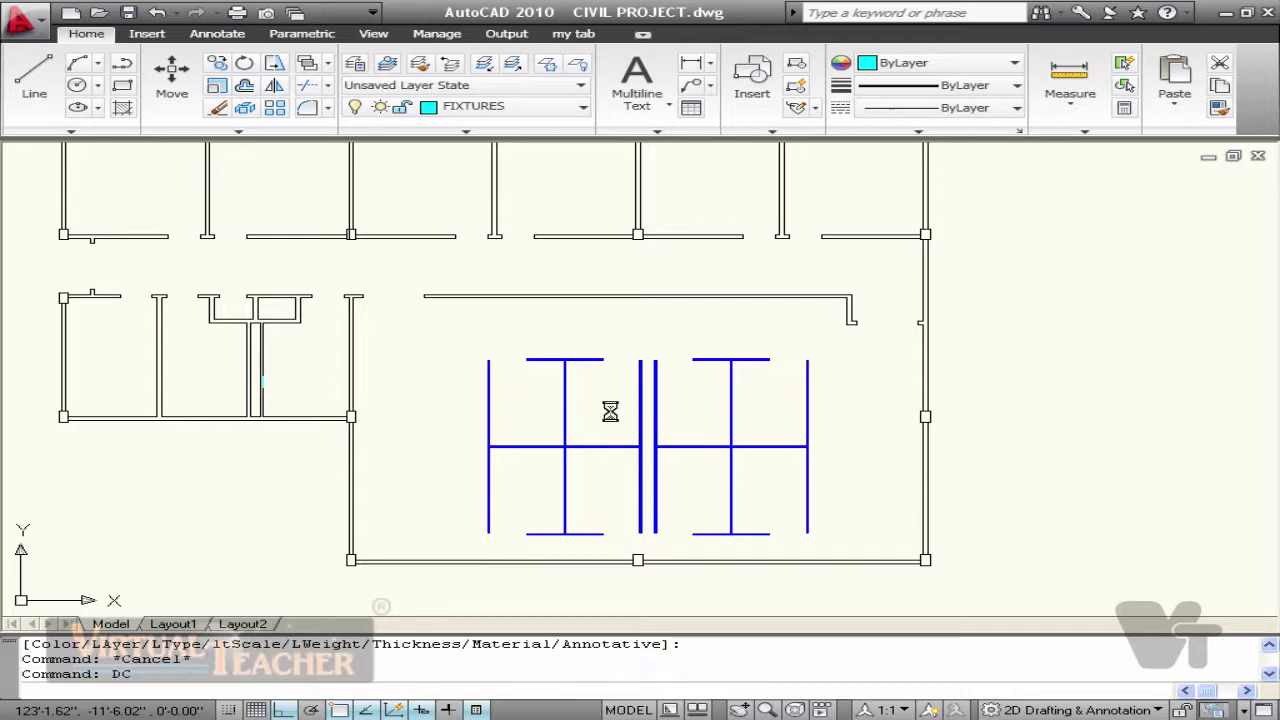
{"action": "left_click", "coordinate": [283, 189]}
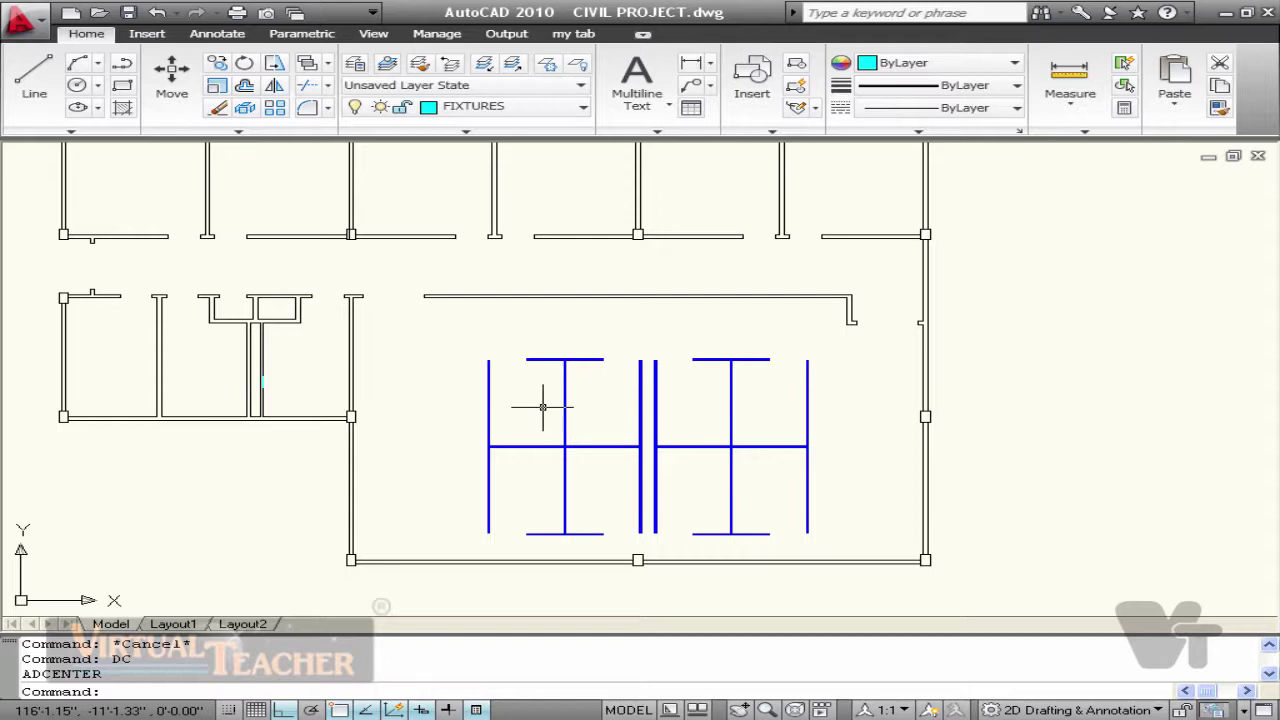
Step: Insert the DESK3 block below the partition crossing of the left cubicle cluster, with scale specified on-screen as 1 and rotation 0
{"action": "type", "text": "I"}
{"action": "key", "text": "Return"}
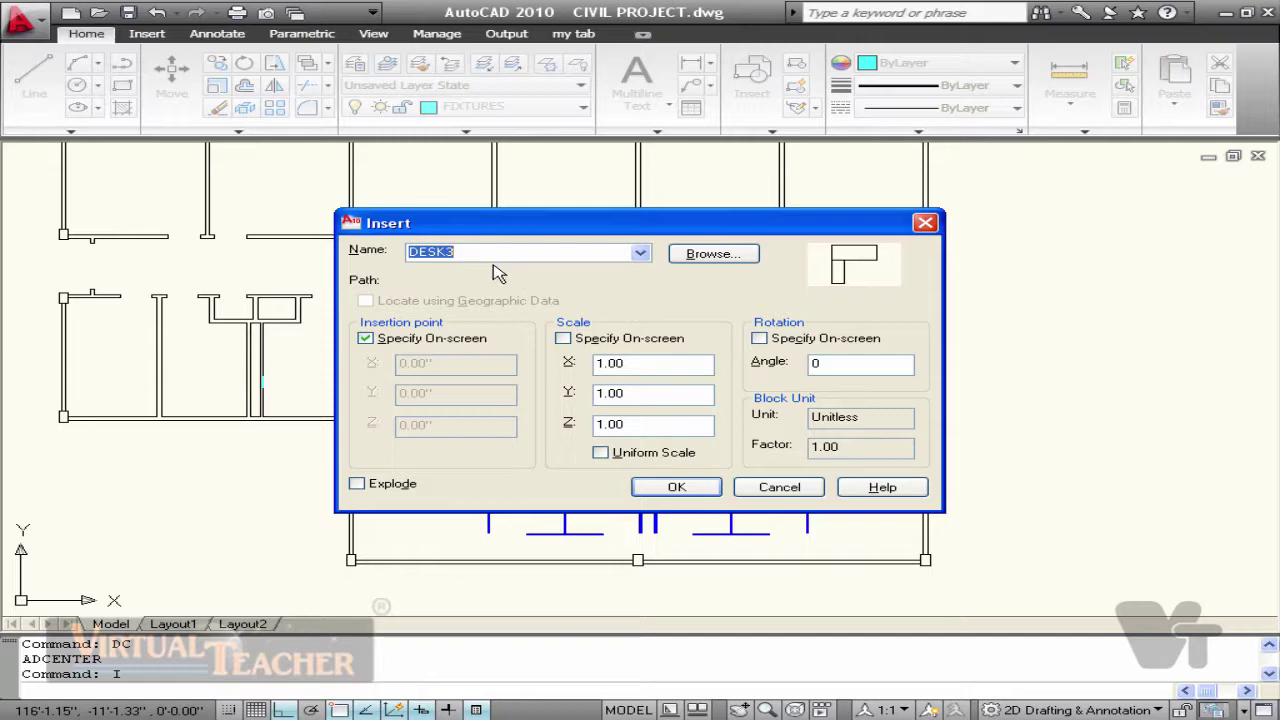
{"action": "left_click", "coordinate": [563, 338]}
{"action": "left_click", "coordinate": [676, 486]}
{"action": "scroll", "coordinate": [552, 438], "scroll_direction": "up", "scroll_amount": 3}
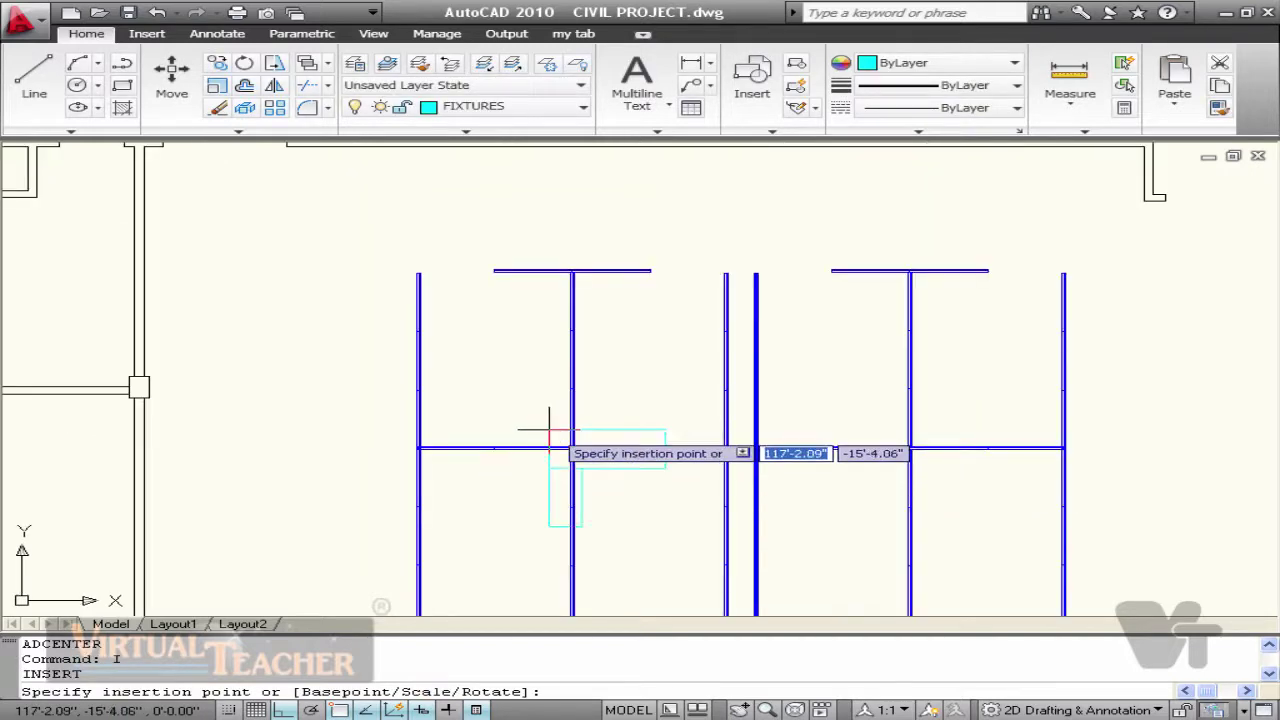
{"action": "scroll", "coordinate": [690, 471], "scroll_direction": "up", "scroll_amount": 2}
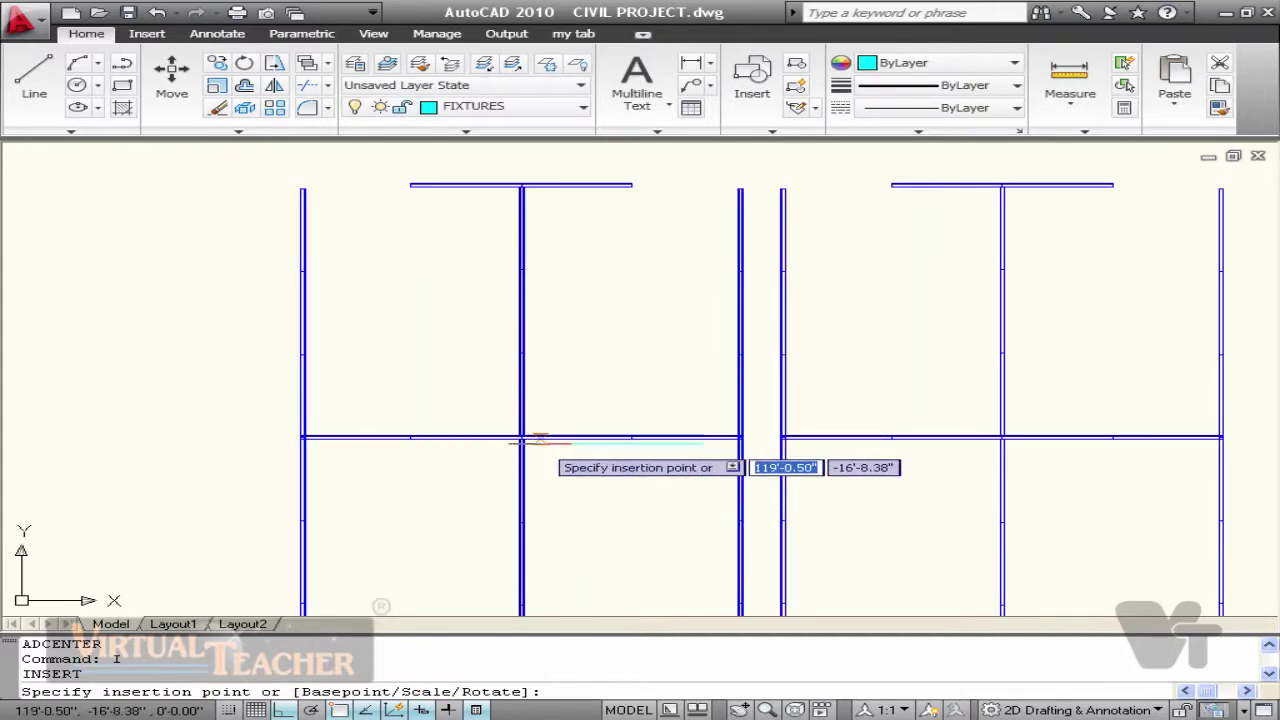
{"action": "left_click", "coordinate": [522, 438]}
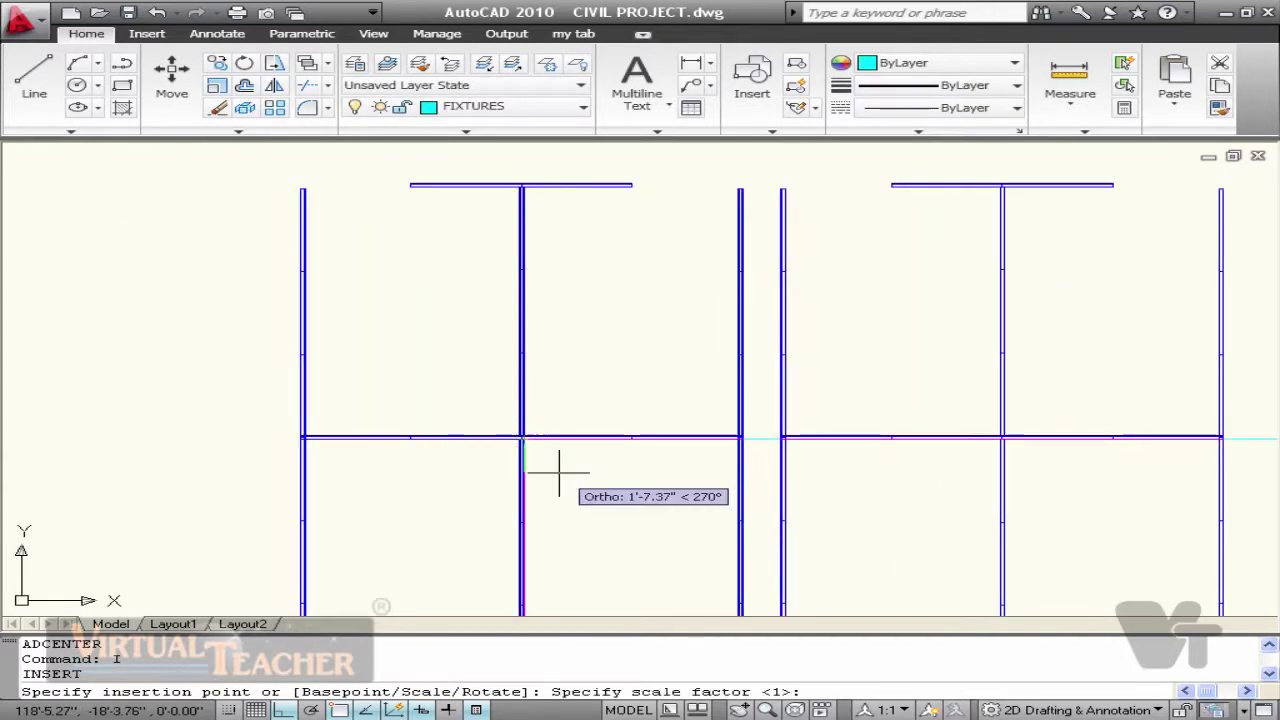
{"action": "key", "text": "Return"}
{"action": "key", "text": "Return"}
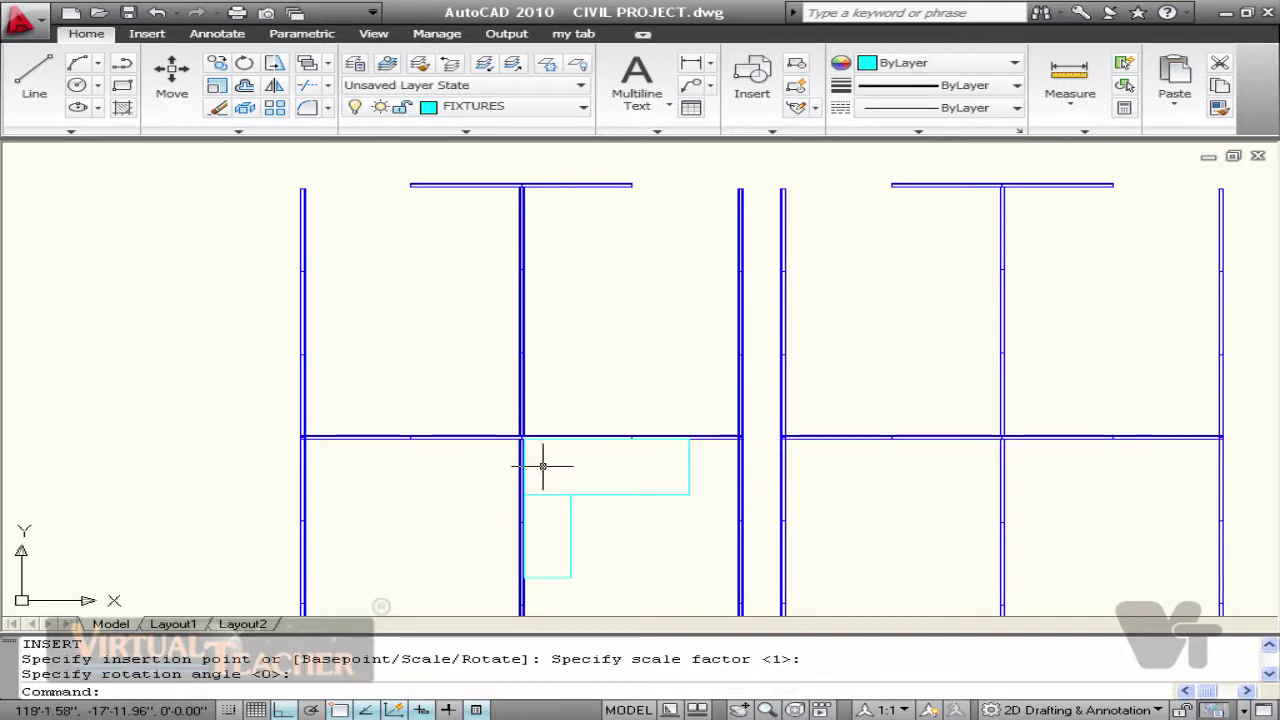
Step: Mirror the desk across the left cluster's vertical and horizontal partitions to furnish all four cubicles, keeping the originals
{"action": "left_click", "coordinate": [588, 470]}
{"action": "type", "text": "MI"}
{"action": "key", "text": "Return"}
{"action": "scroll", "coordinate": [539, 458], "scroll_direction": "up", "scroll_amount": 5}
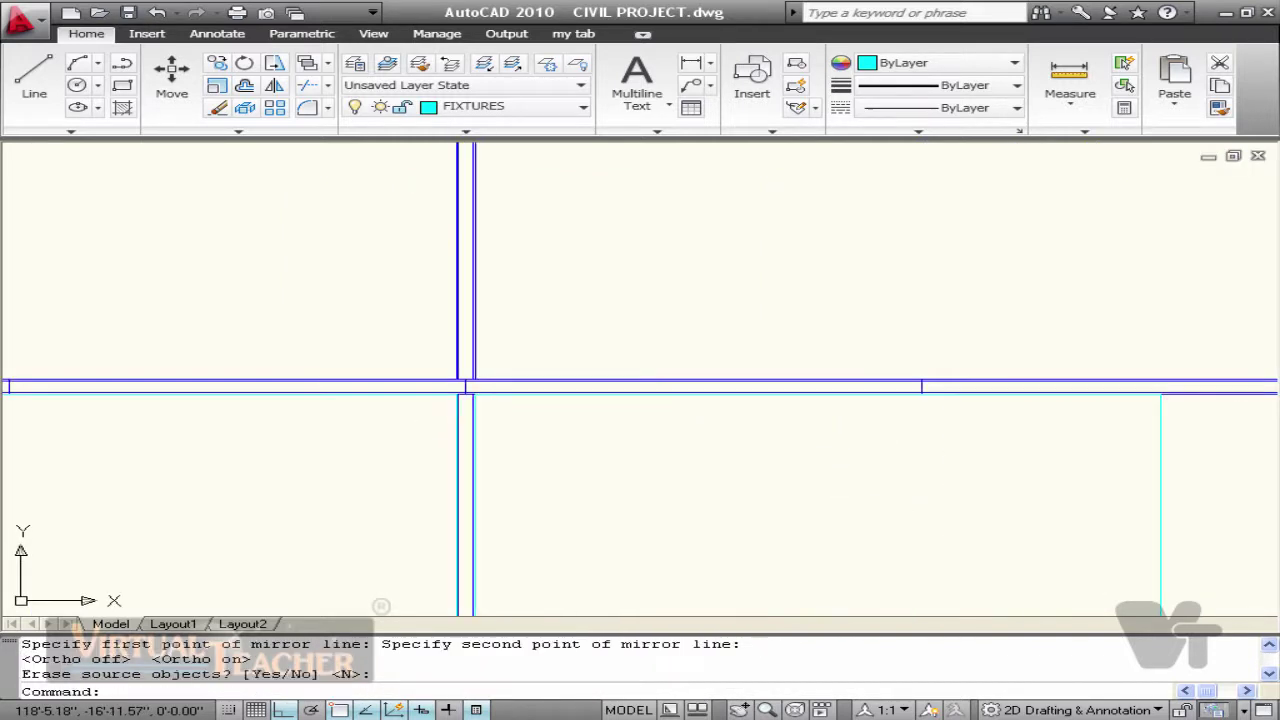
{"action": "left_click", "coordinate": [462, 410]}
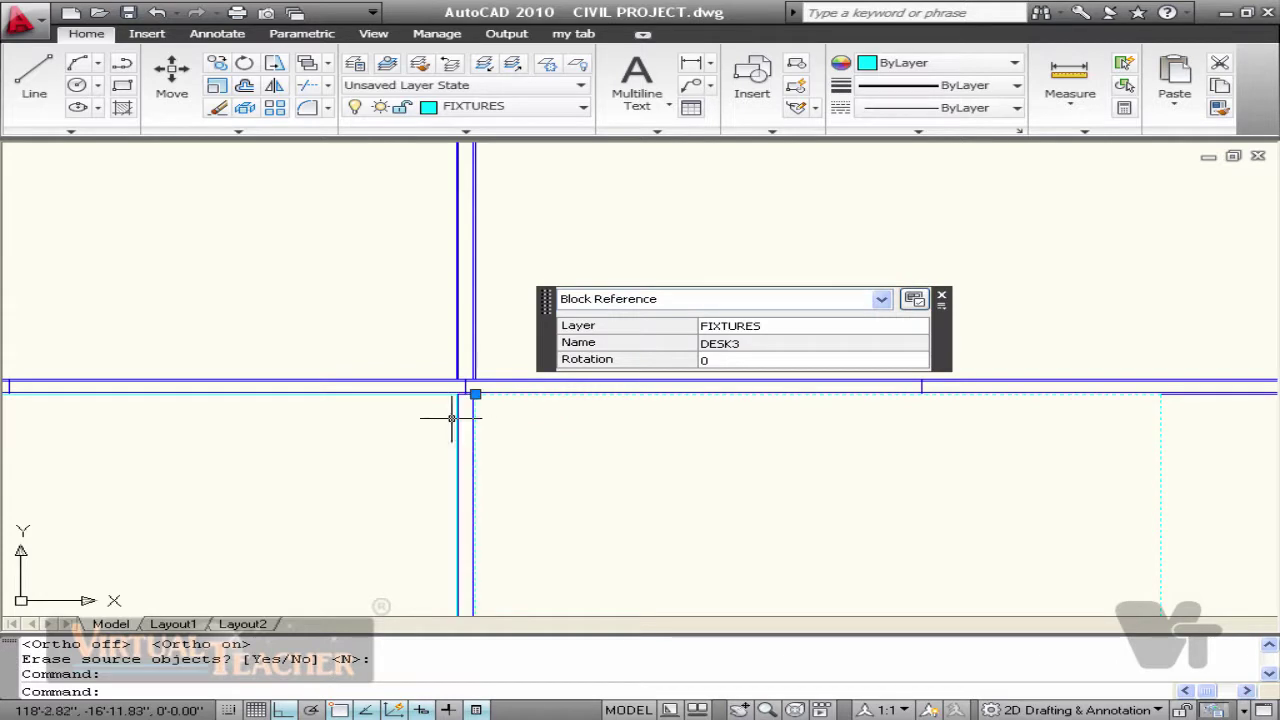
Step: Copy the four desks of the left cubicle cluster to the partition crossing of the right cluster
{"action": "left_click", "coordinate": [314, 297]}
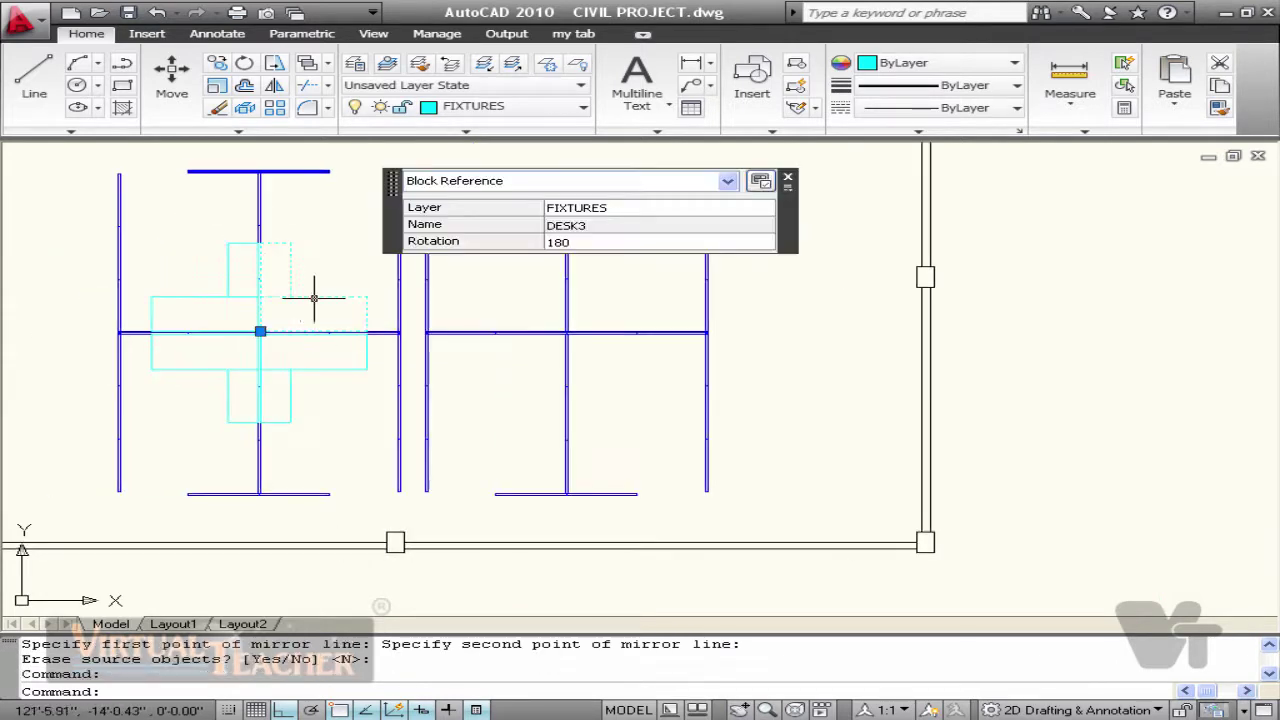
{"action": "left_click", "coordinate": [213, 296]}
{"action": "left_click", "coordinate": [314, 372]}
{"action": "left_click", "coordinate": [227, 368]}
{"action": "type", "text": "CO"}
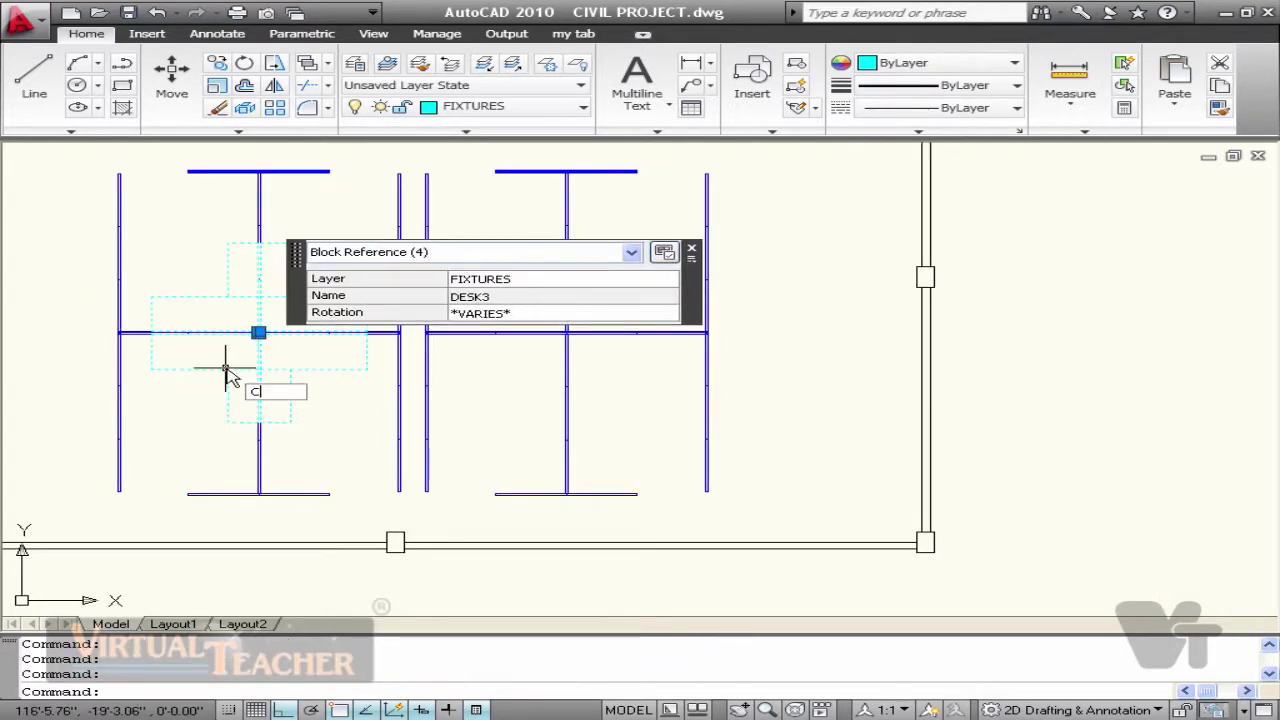
{"action": "key", "text": "Return"}
{"action": "scroll", "coordinate": [191, 500], "scroll_direction": "up", "scroll_amount": 2}
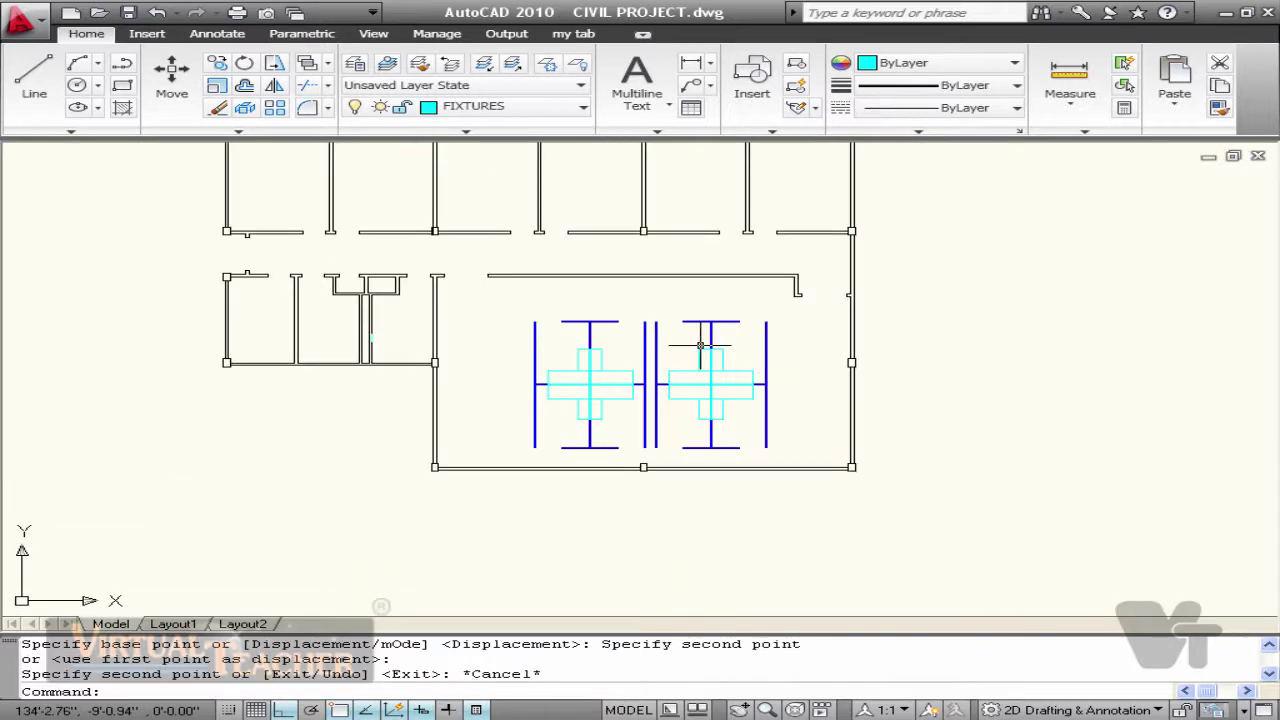
Step: Insert CHAIR7 at scale 1 in both upper cubicles of the left cluster, with rotation 0 on the right and 90 on the left
{"action": "scroll", "coordinate": [716, 368], "scroll_direction": "up", "scroll_amount": 1}
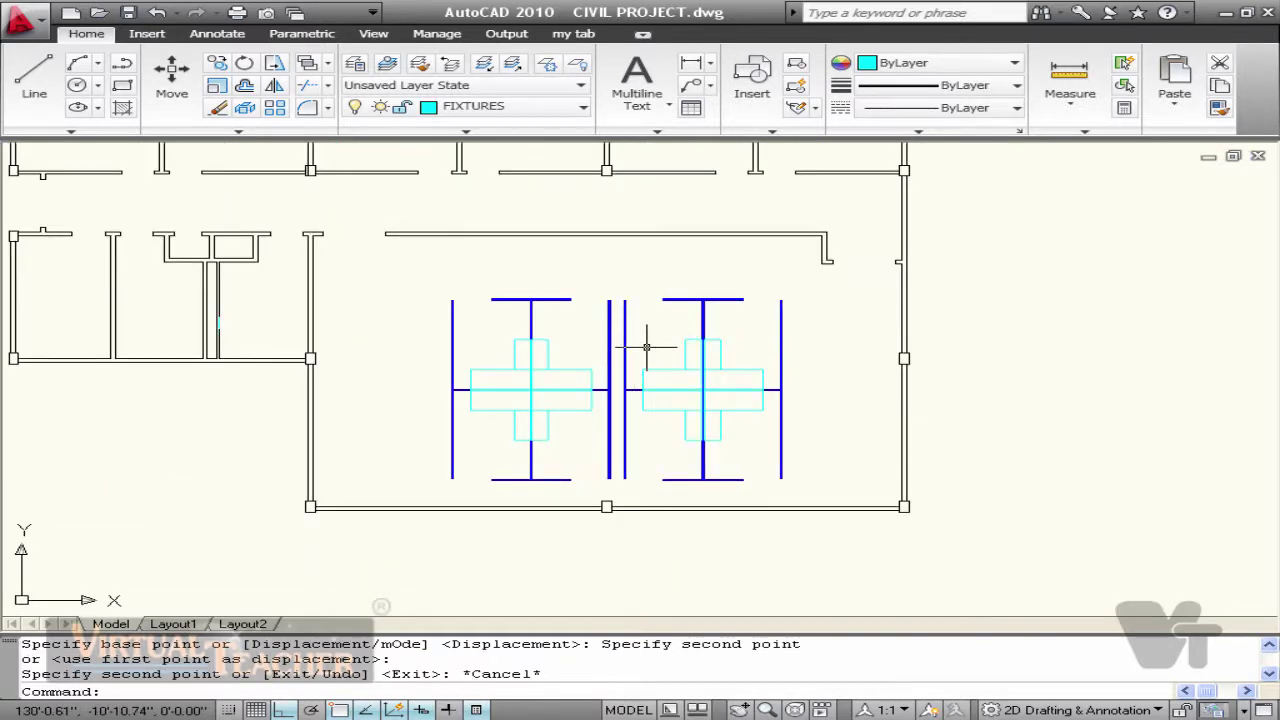
{"action": "type", "text": "i"}
{"action": "key", "text": "Return"}
{"action": "key", "text": "Down"}
{"action": "key", "text": "Down"}
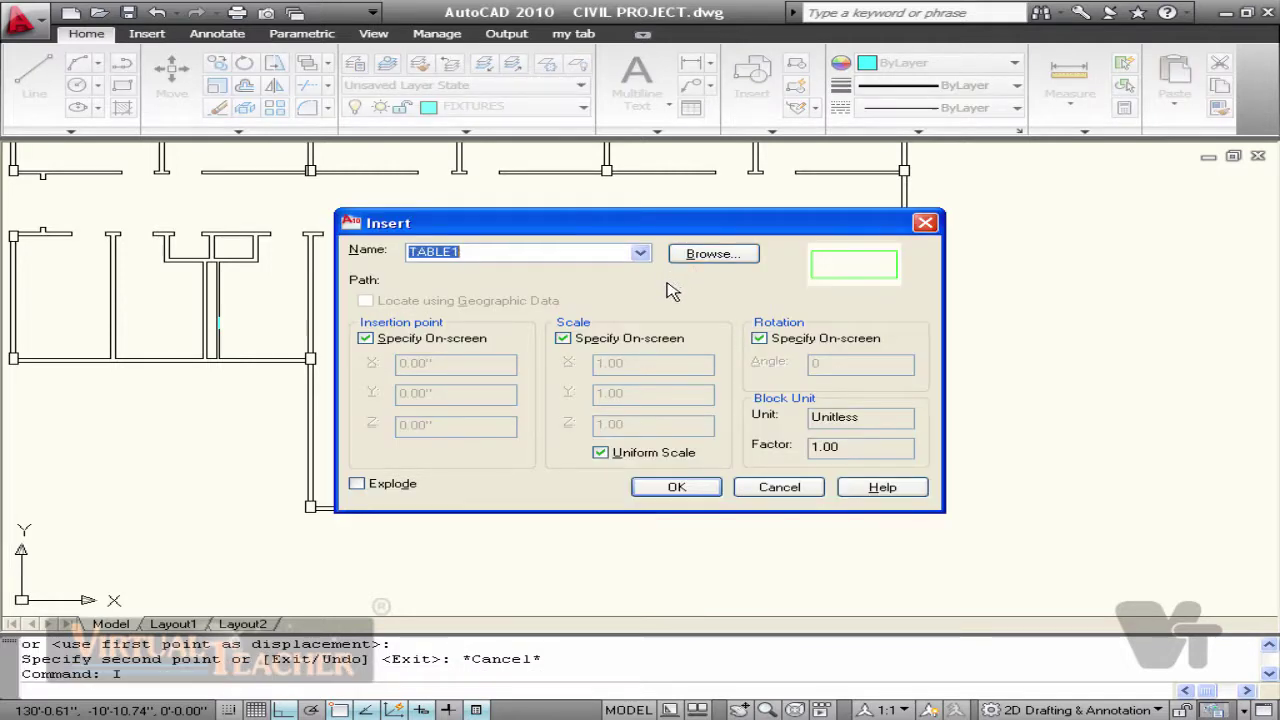
{"action": "key", "text": "Up"}
{"action": "key", "text": "Up"}
{"action": "key", "text": "Up"}
{"action": "left_click", "coordinate": [667, 489]}
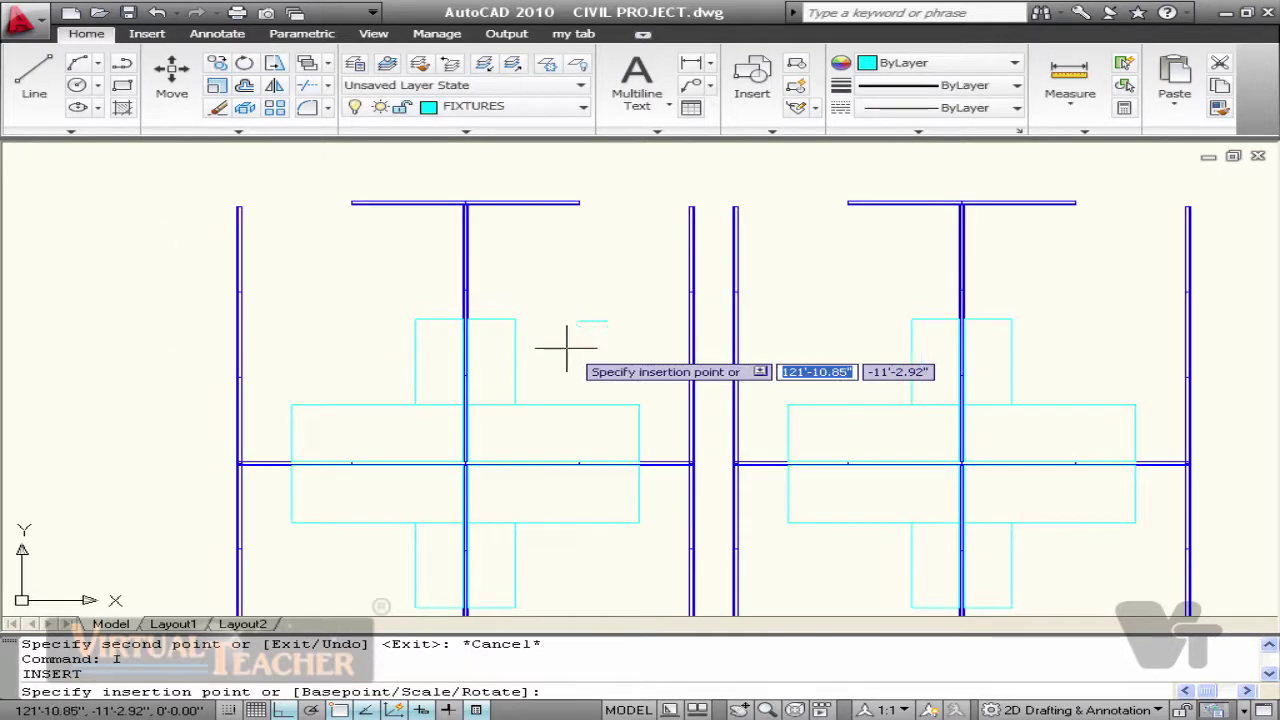
{"action": "left_click", "coordinate": [560, 355]}
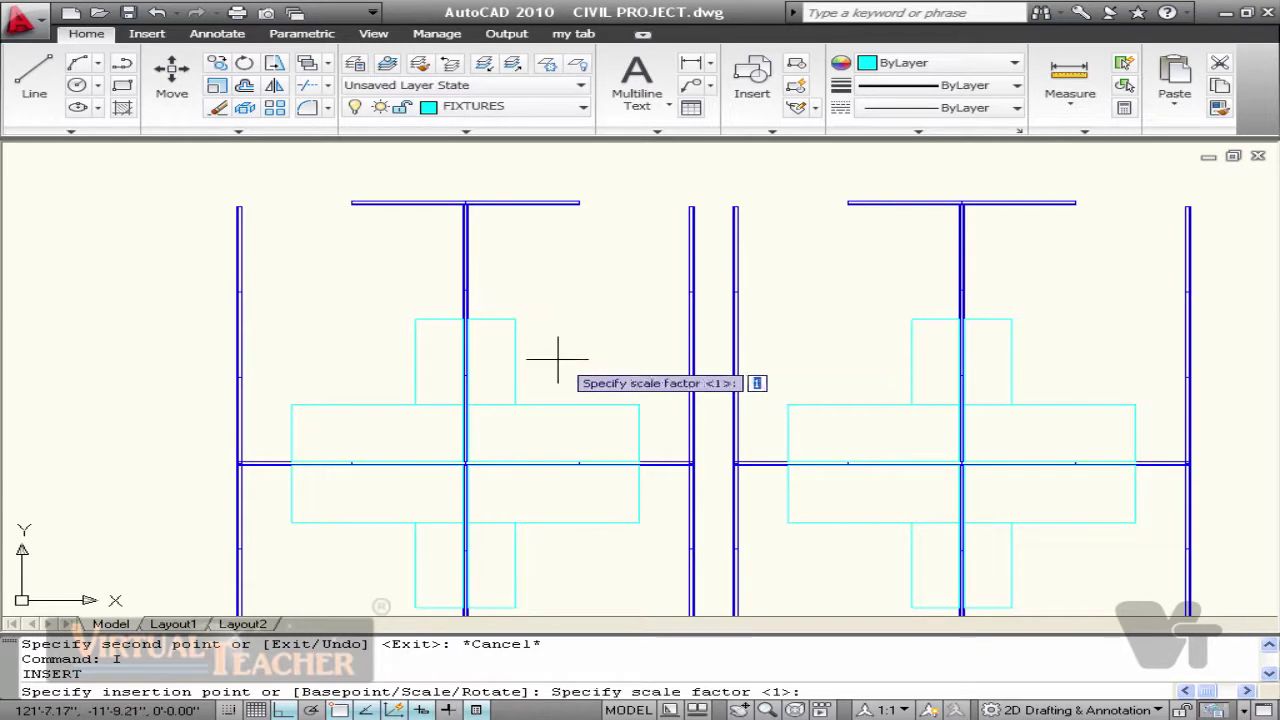
{"action": "key", "text": "Return"}
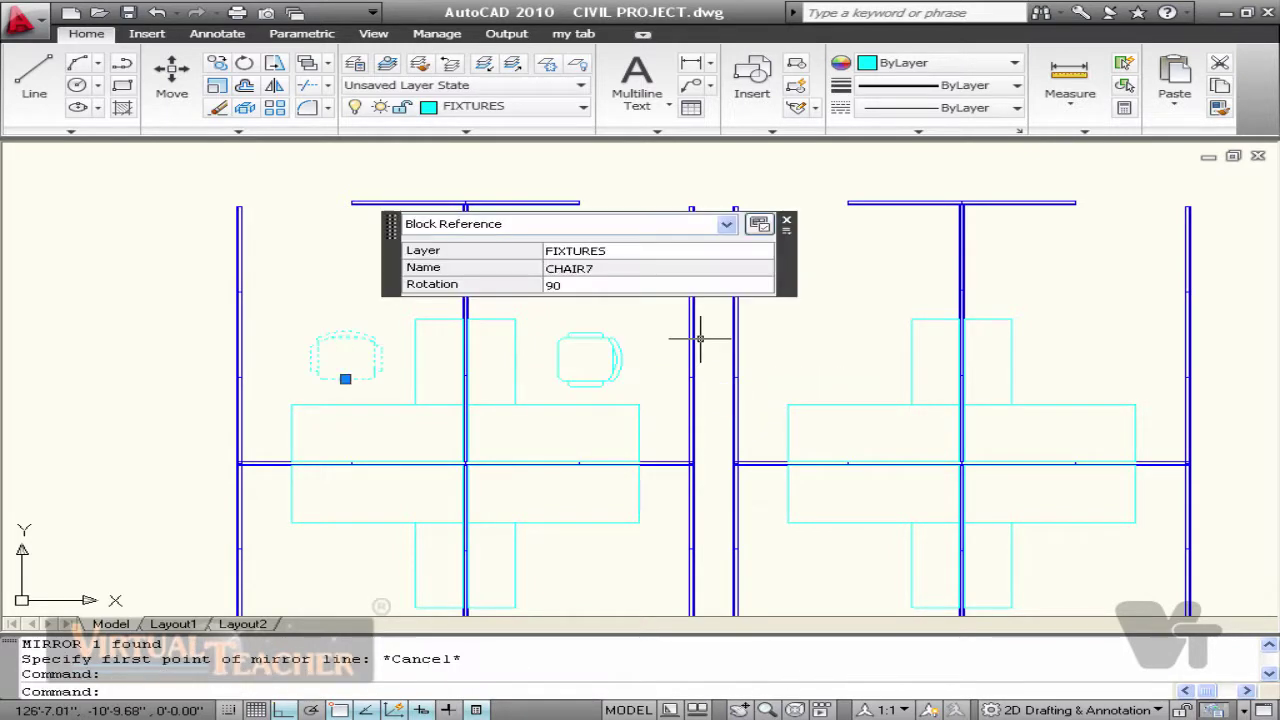
Step: Mirror the two upper chairs of the left cluster across the horizontal partition into the lower cubicles, keeping the originals
{"action": "left_click", "coordinate": [560, 365]}
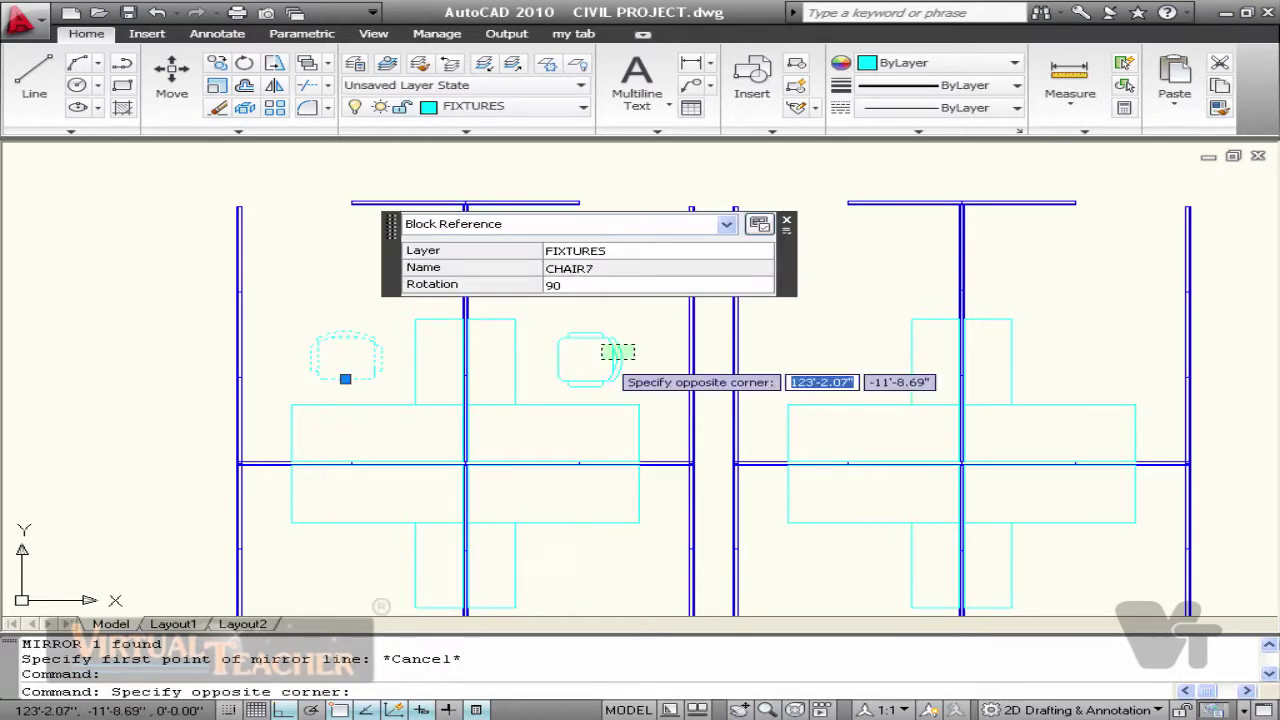
{"action": "left_click", "coordinate": [523, 348]}
{"action": "type", "text": "mi"}
{"action": "key", "text": "Return"}
{"action": "scroll", "coordinate": [600, 369], "scroll_direction": "up", "scroll_amount": 3}
{"action": "scroll", "coordinate": [493, 403], "scroll_direction": "down", "scroll_amount": 2}
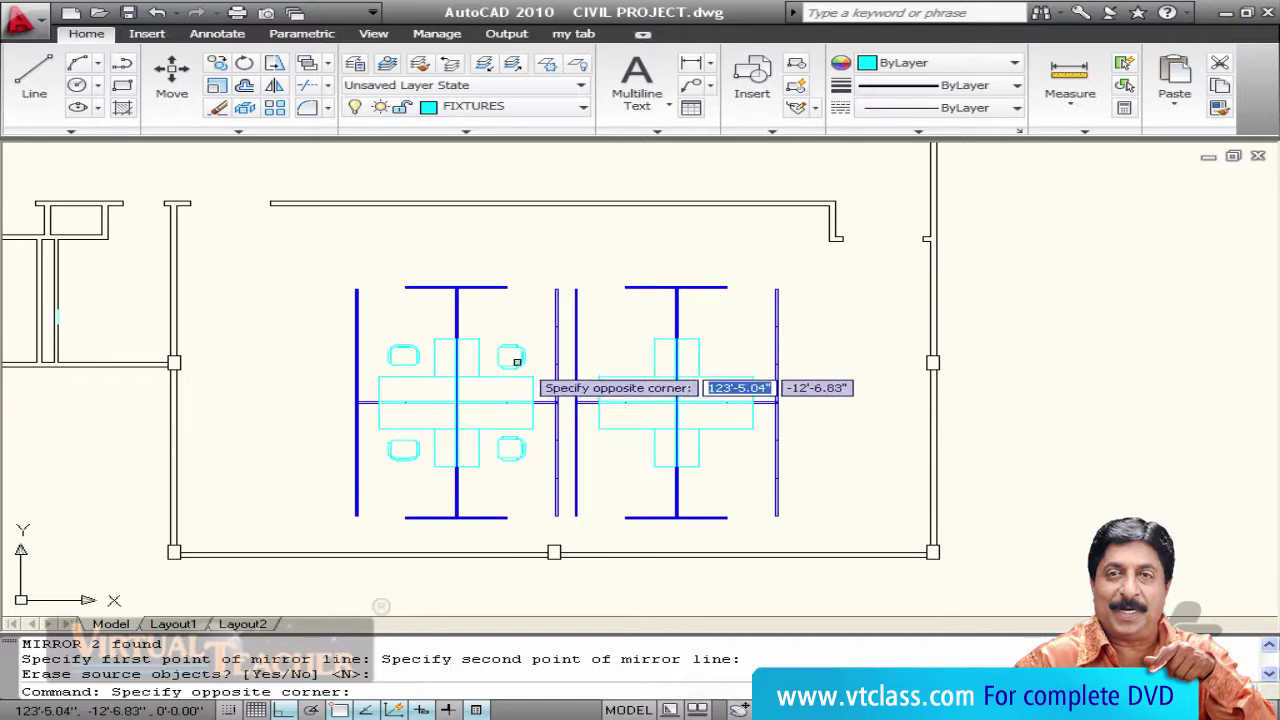
Step: Copy the four chairs of the left cubicle cluster to the matching desks in the right cluster
{"action": "left_click", "coordinate": [498, 363]}
{"action": "left_click", "coordinate": [498, 364]}
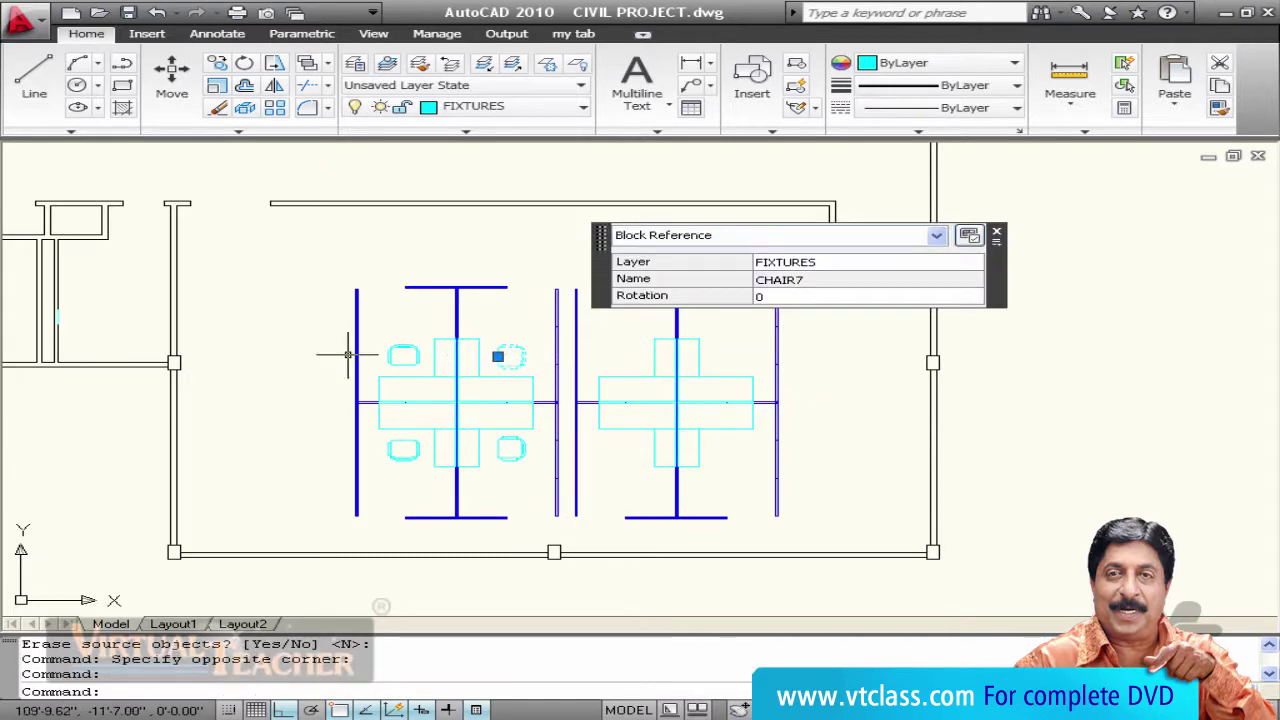
{"action": "left_click", "coordinate": [397, 351]}
{"action": "left_click", "coordinate": [388, 370]}
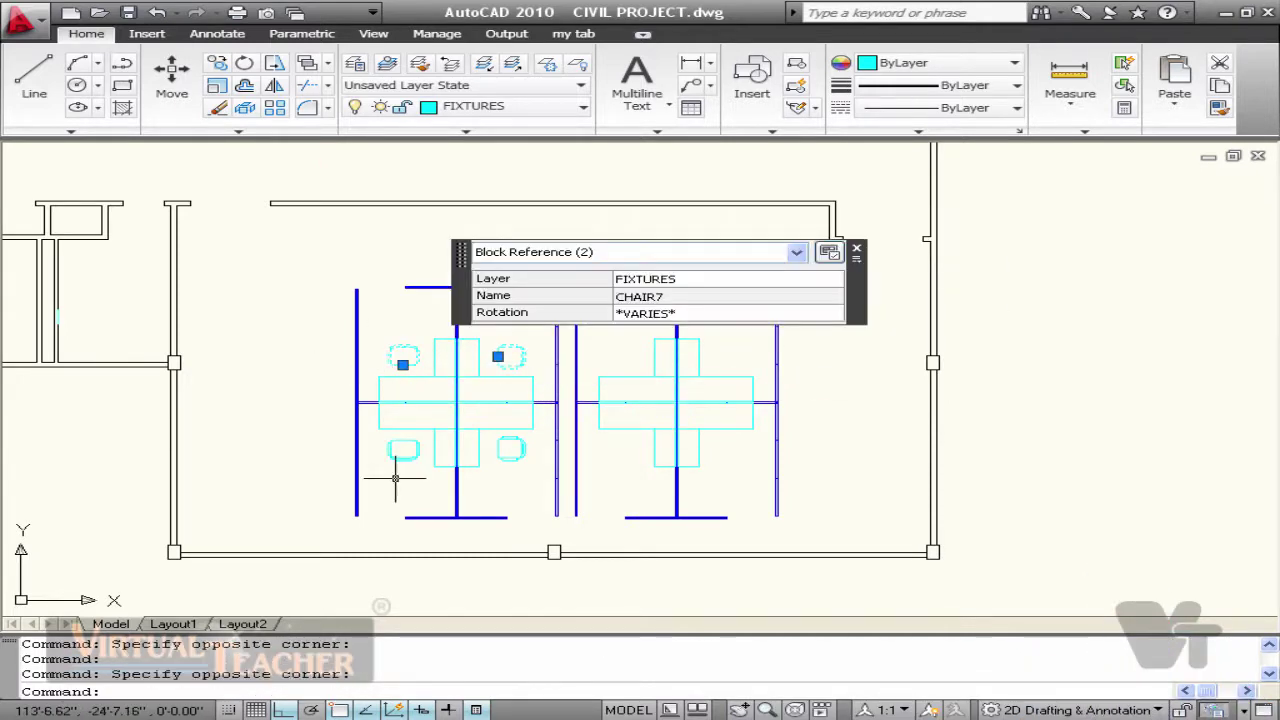
{"action": "left_click", "coordinate": [399, 459]}
{"action": "left_click", "coordinate": [508, 462]}
{"action": "type", "text": "CO"}
{"action": "key", "text": "Return"}
{"action": "scroll", "coordinate": [529, 555], "scroll_direction": "up", "scroll_amount": 2}
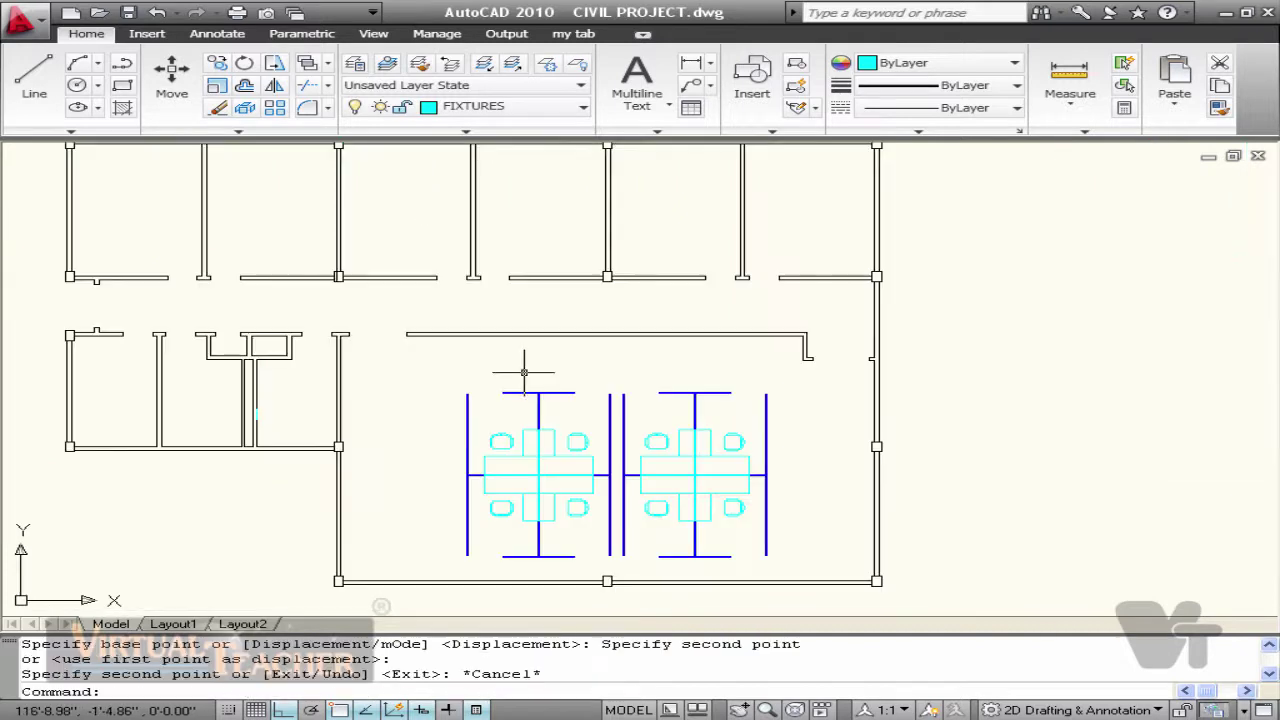
Step: Insert the TABLE1 block against the underside of the long hall wall, near its left end
{"action": "scroll", "coordinate": [510, 364], "scroll_direction": "up", "scroll_amount": 1}
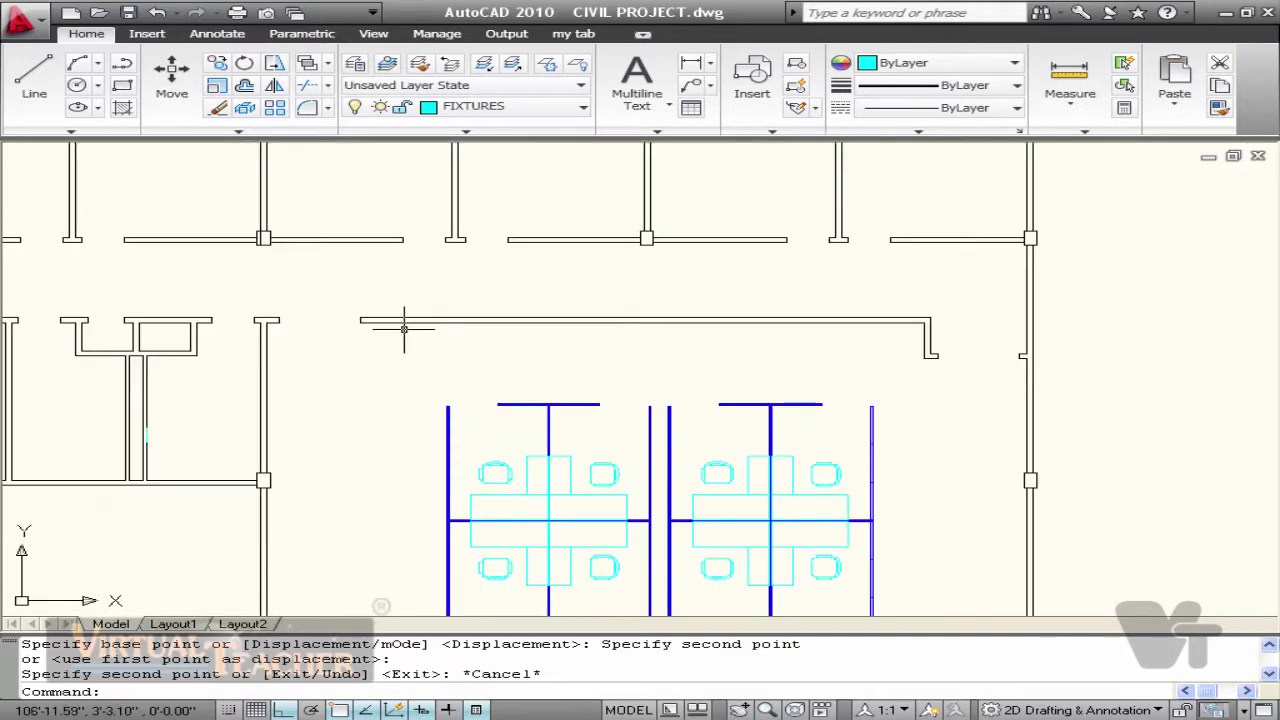
{"action": "type", "text": "i"}
{"action": "key", "text": "Return"}
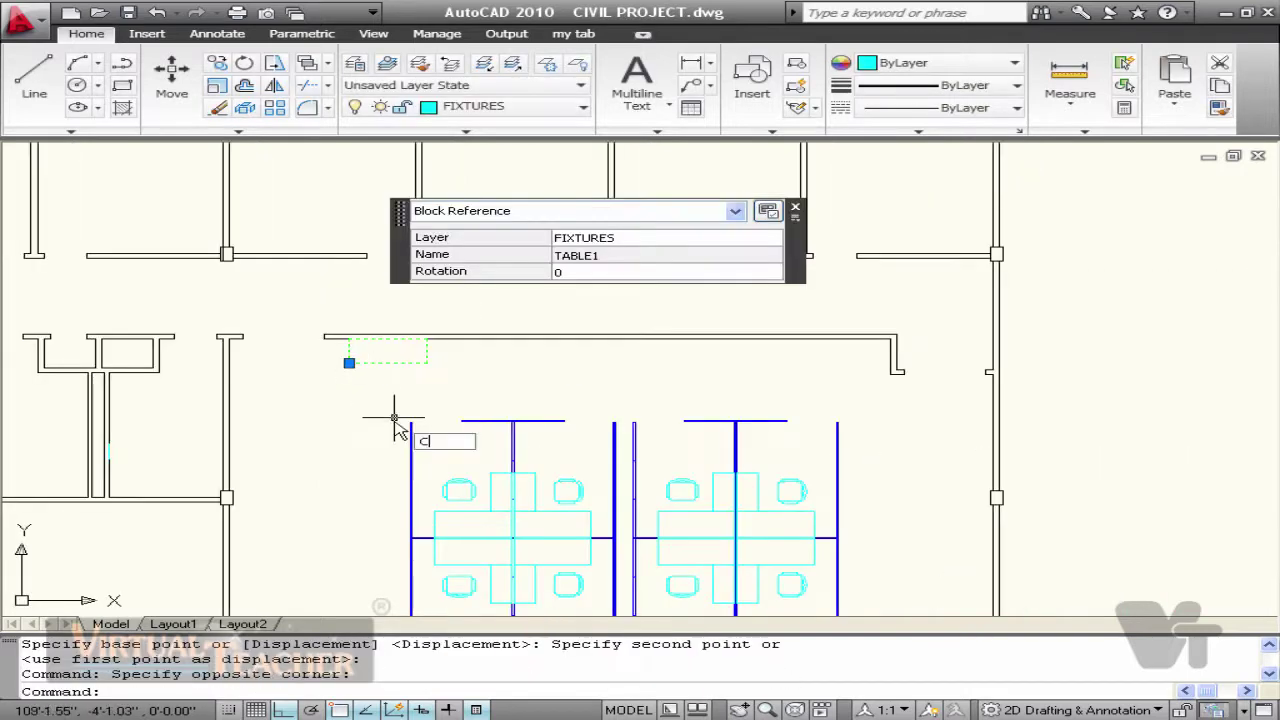
Step: Copy the table end to end along the underside of the hall wall toward its right corner
{"action": "type", "text": "CO"}
{"action": "key", "text": "Return"}
{"action": "scroll", "coordinate": [563, 323], "scroll_direction": "up", "scroll_amount": 5}
{"action": "left_click", "coordinate": [355, 272]}
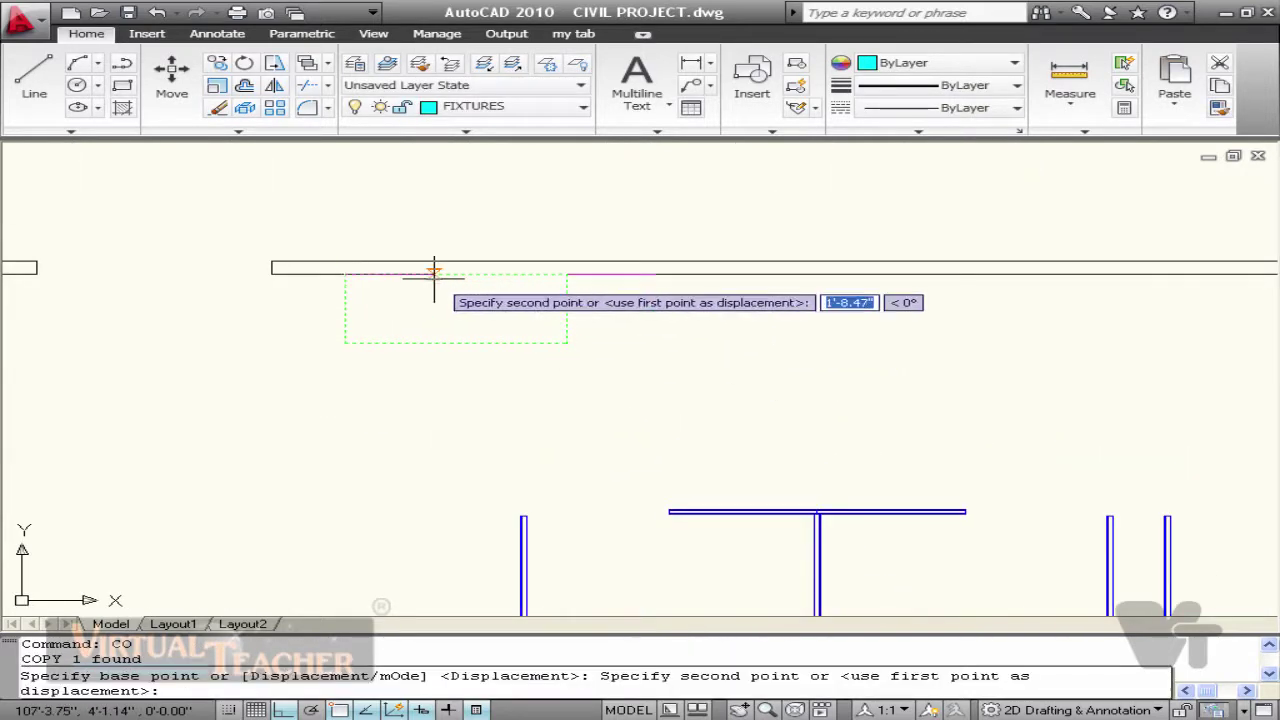
{"action": "left_click", "coordinate": [567, 273]}
{"action": "middle_click_drag", "start_coordinate": [749, 277], "coordinate": [610, 290]}
{"action": "left_click", "coordinate": [577, 278]}
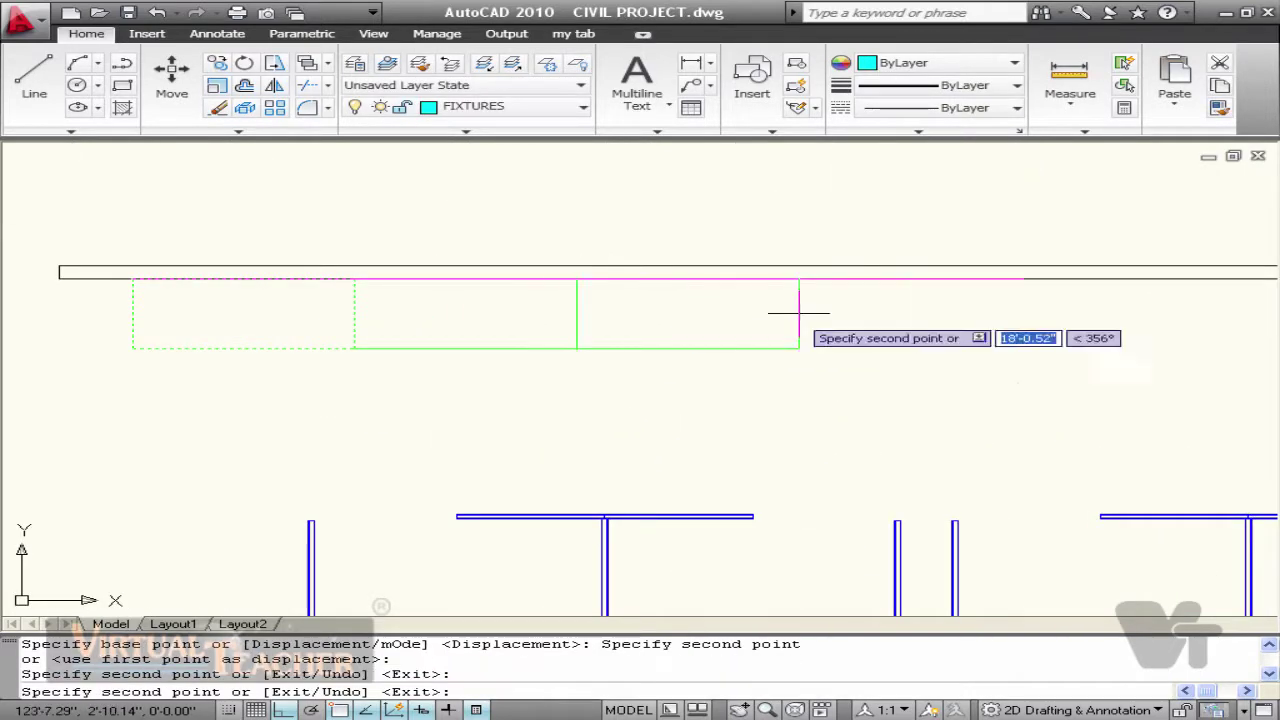
{"action": "middle_click_drag", "start_coordinate": [814, 277], "coordinate": [586, 286]}
{"action": "left_click", "coordinate": [565, 289]}
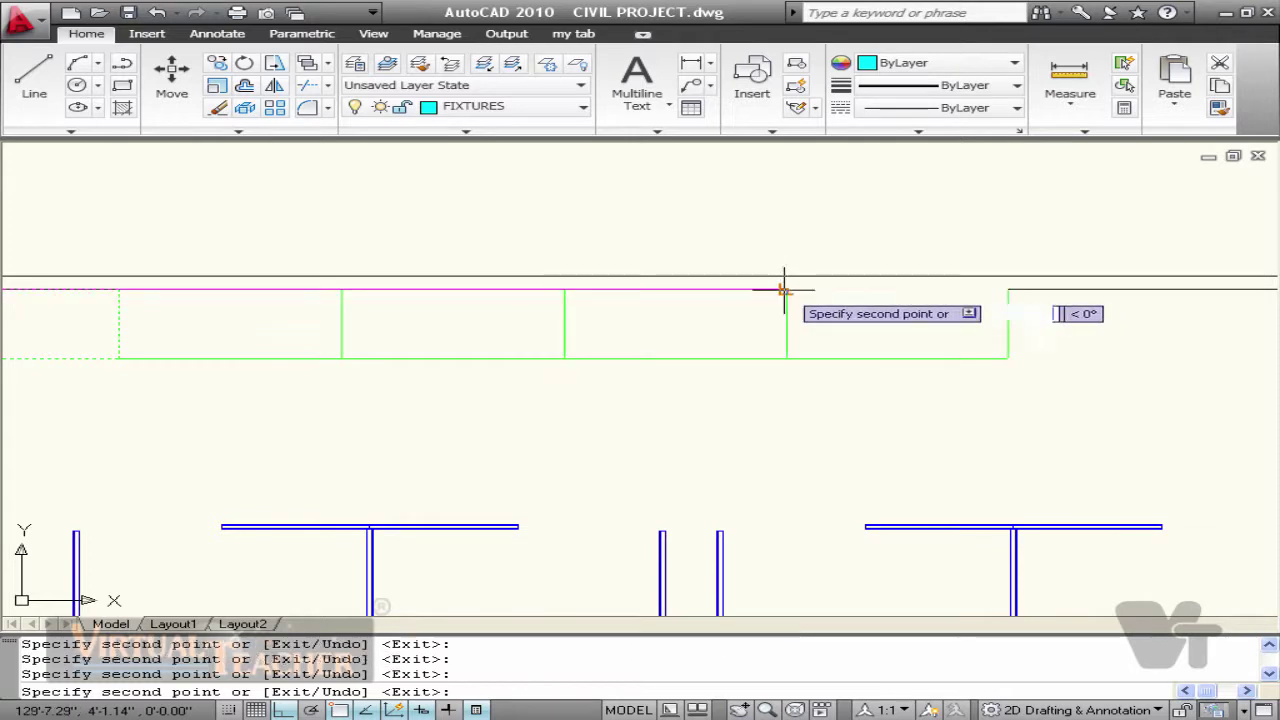
{"action": "left_click", "coordinate": [785, 288]}
{"action": "mouse_move", "coordinate": [785, 288]}
{"action": "middle_mouse_down"}
{"action": "mouse_move", "coordinate": [634, 314]}
{"action": "mouse_move", "coordinate": [586, 286]}
{"action": "middle_mouse_up"}
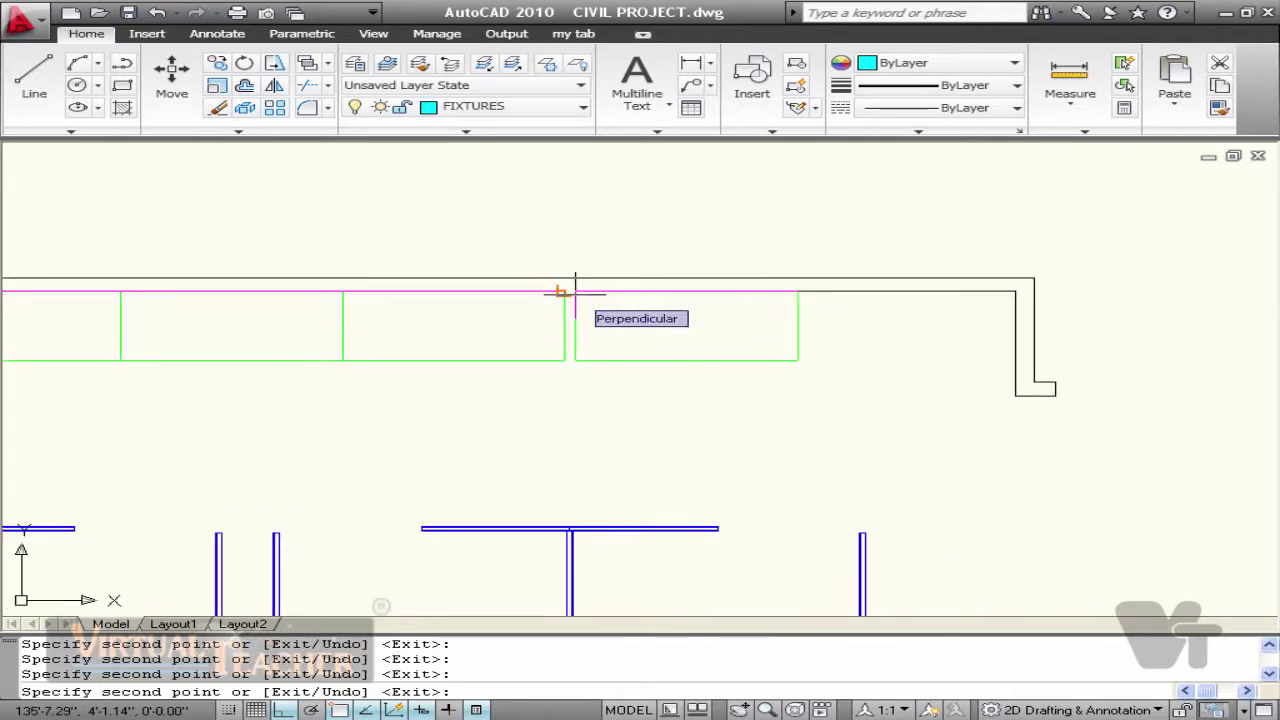
{"action": "key", "text": "Escape"}
{"action": "scroll", "coordinate": [629, 373], "scroll_direction": "down", "scroll_amount": 6}
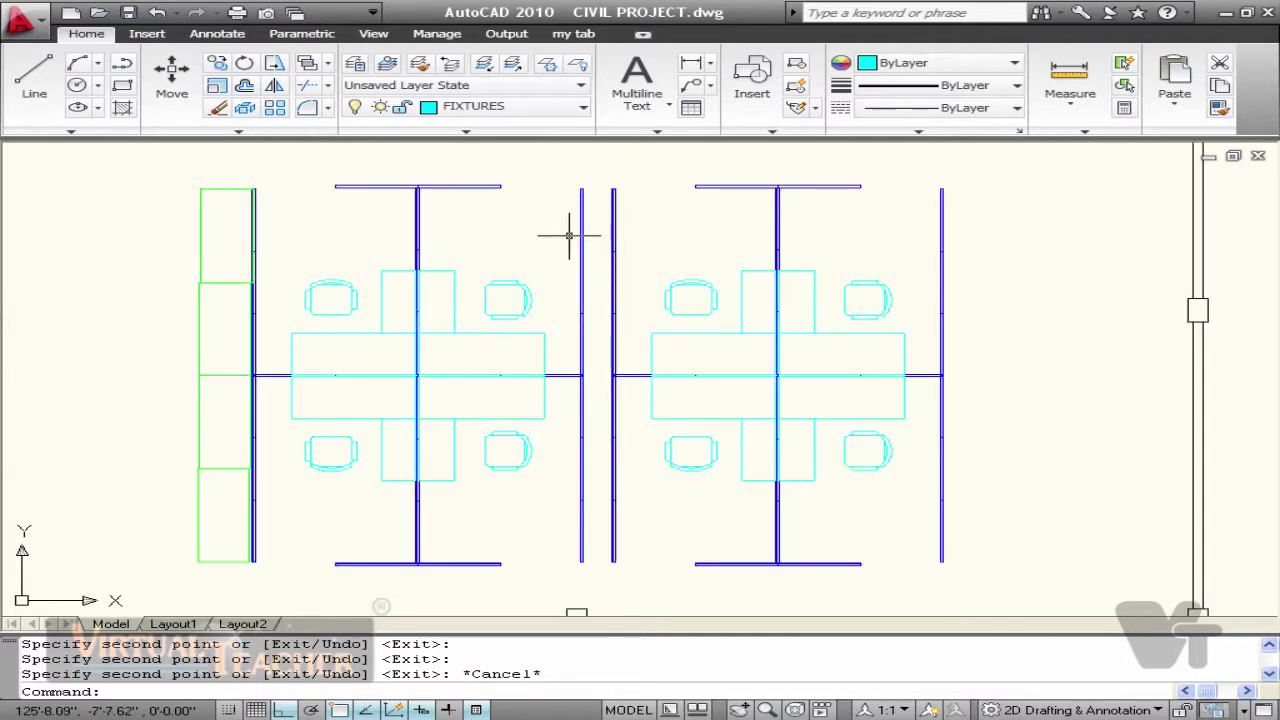
Step: Insert the DOOR block at scale 1 and rotation 0 in the opening left of the long hall wall
{"action": "scroll", "coordinate": [569, 240], "scroll_direction": "down", "scroll_amount": 3}
{"action": "scroll", "coordinate": [571, 286], "scroll_direction": "up", "scroll_amount": 1}
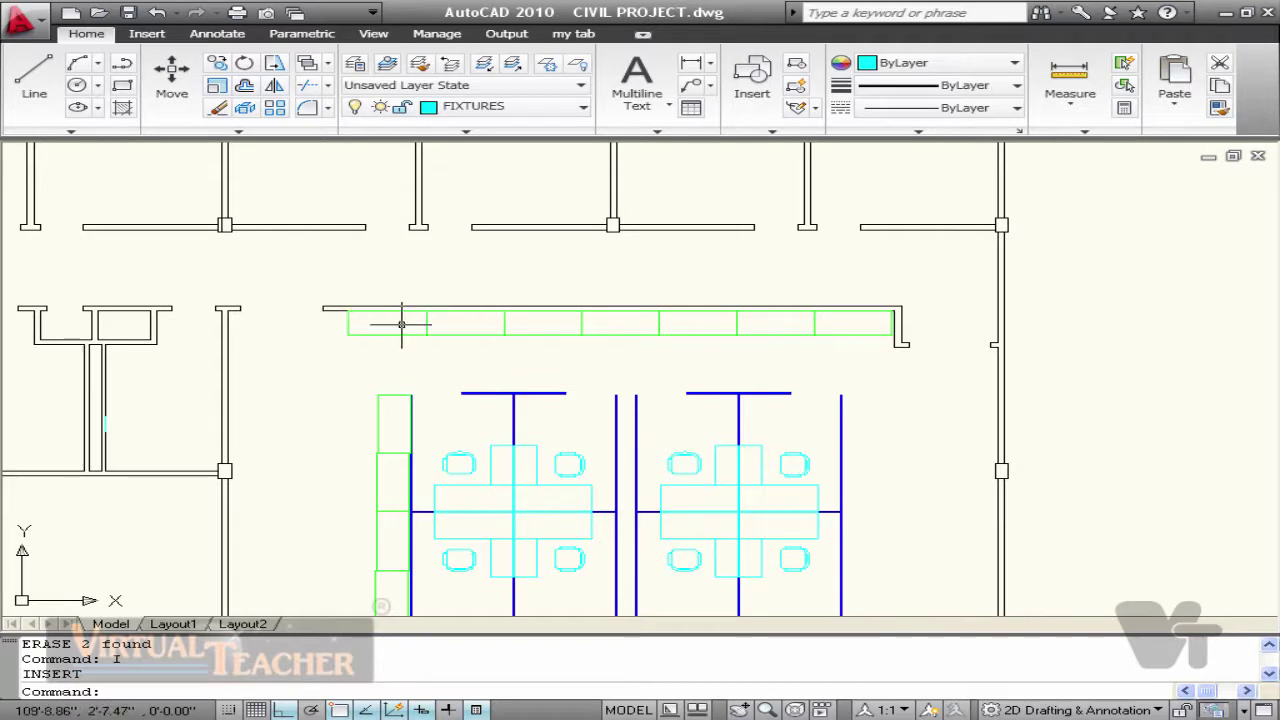
{"action": "type", "text": "I"}
{"action": "key", "text": "Return"}
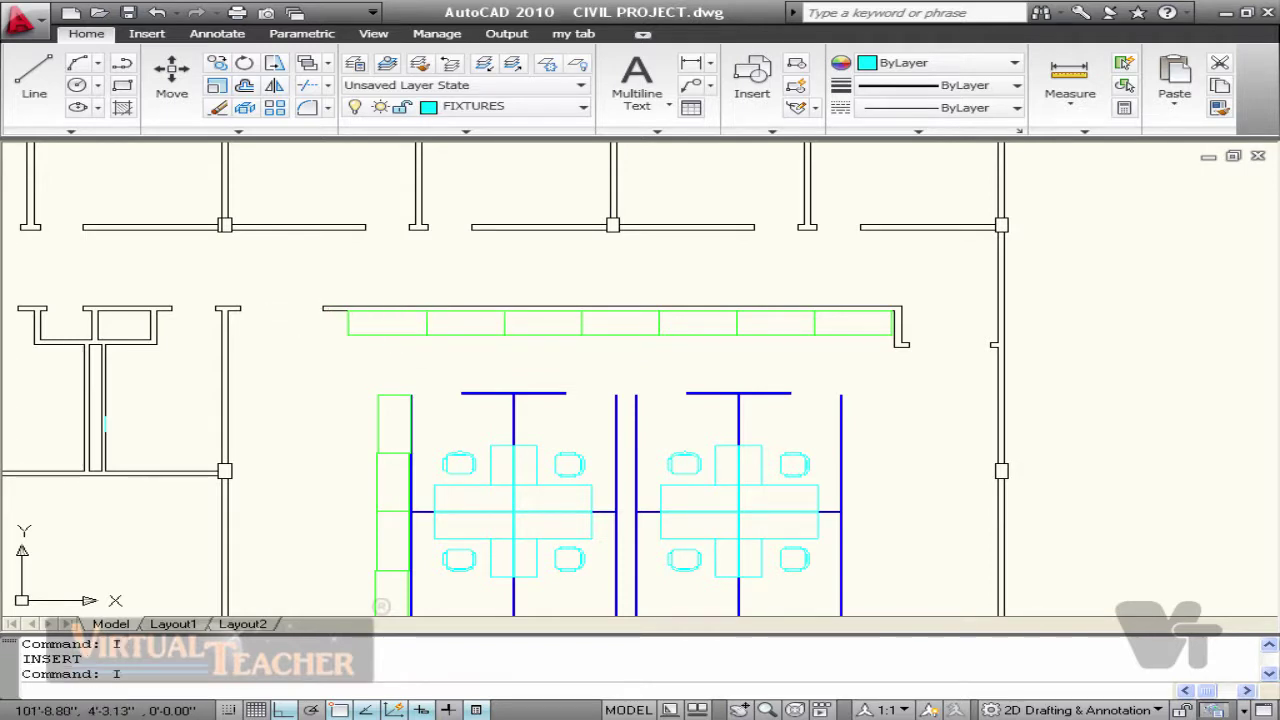
{"action": "key", "text": "Down"}
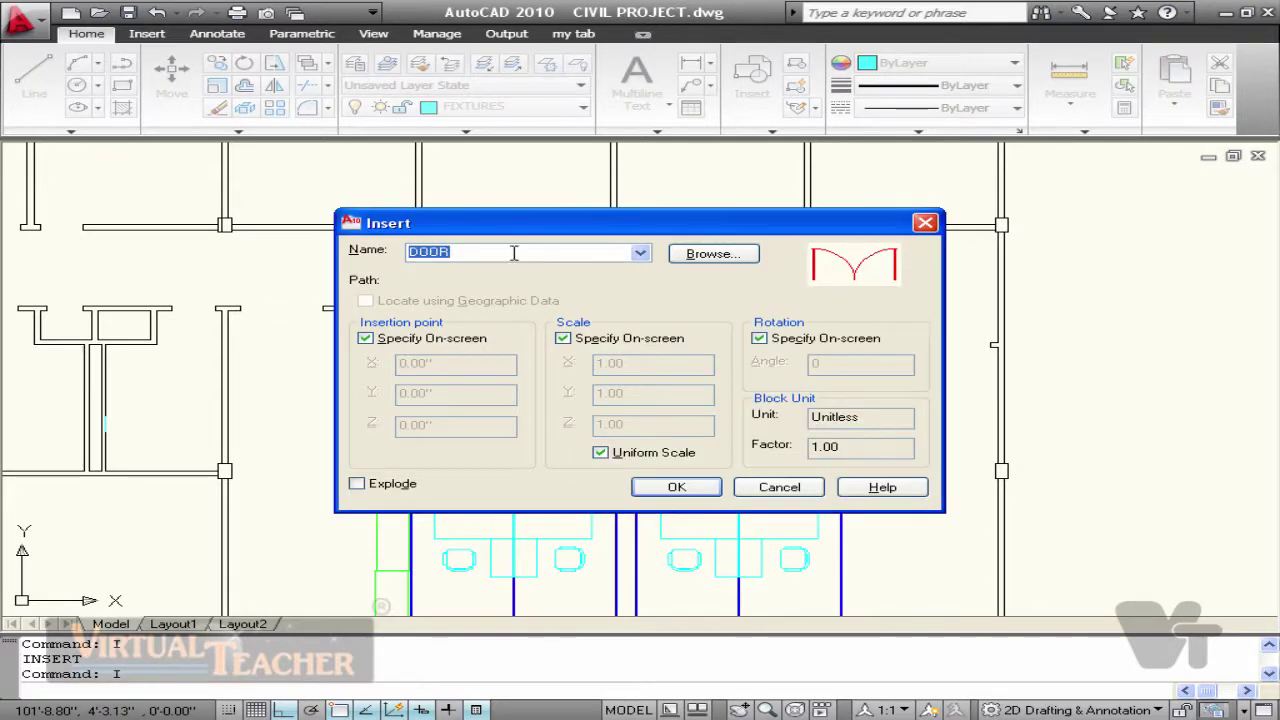
{"action": "left_click", "coordinate": [678, 487]}
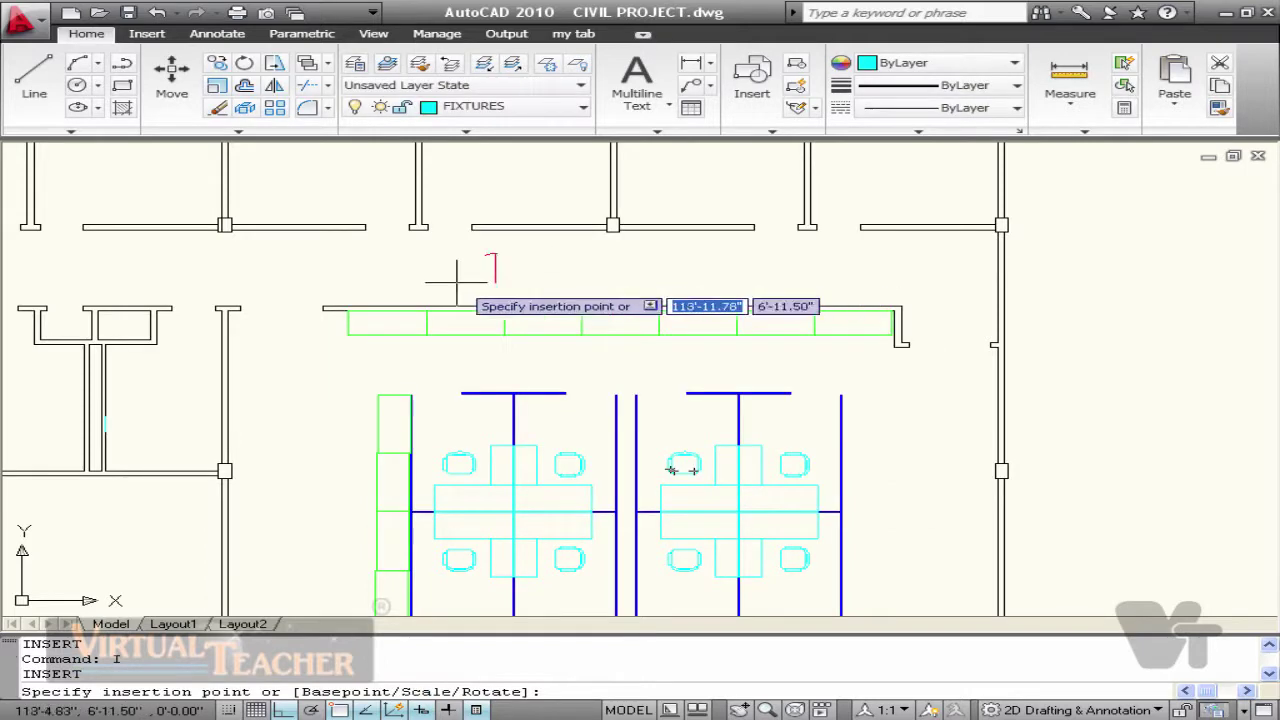
{"action": "scroll", "coordinate": [230, 294], "scroll_direction": "up", "scroll_amount": 2}
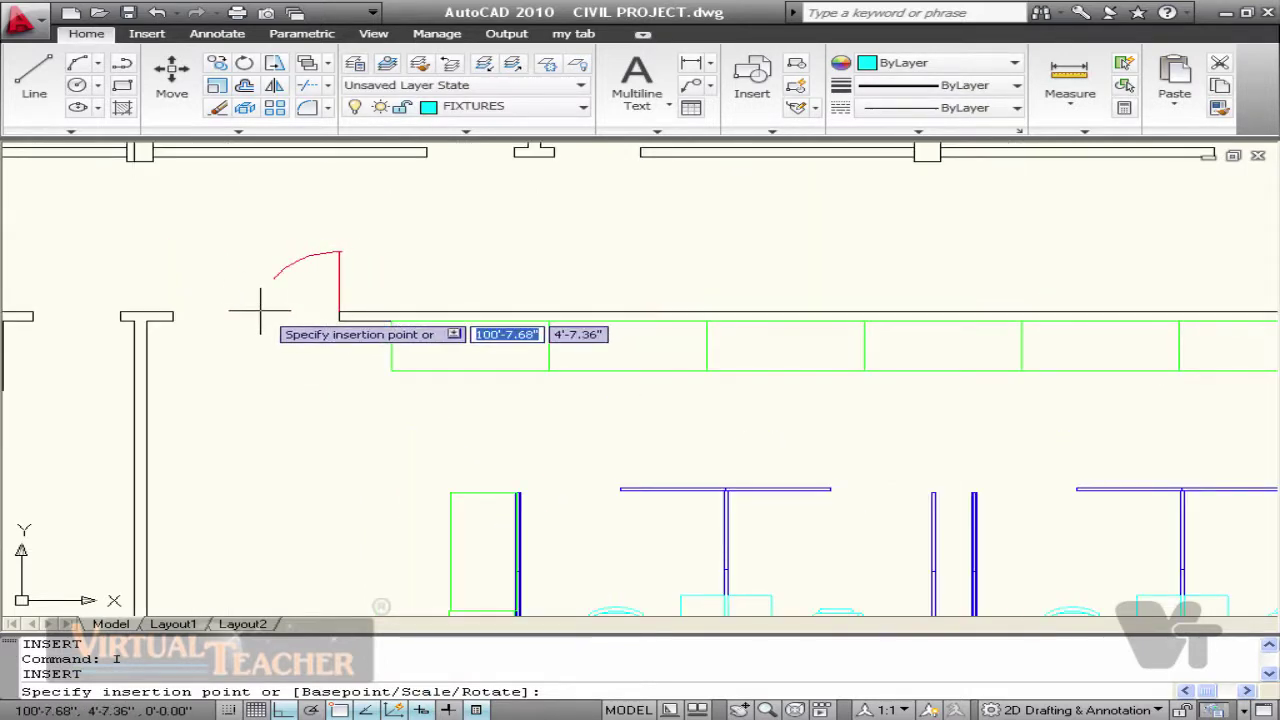
{"action": "left_click", "coordinate": [260, 310]}
{"action": "key", "text": "Return"}
{"action": "key", "text": "Return"}
Step: Copy the double door to the opening at the right end of the hall wall
{"action": "left_click", "coordinate": [238, 308]}
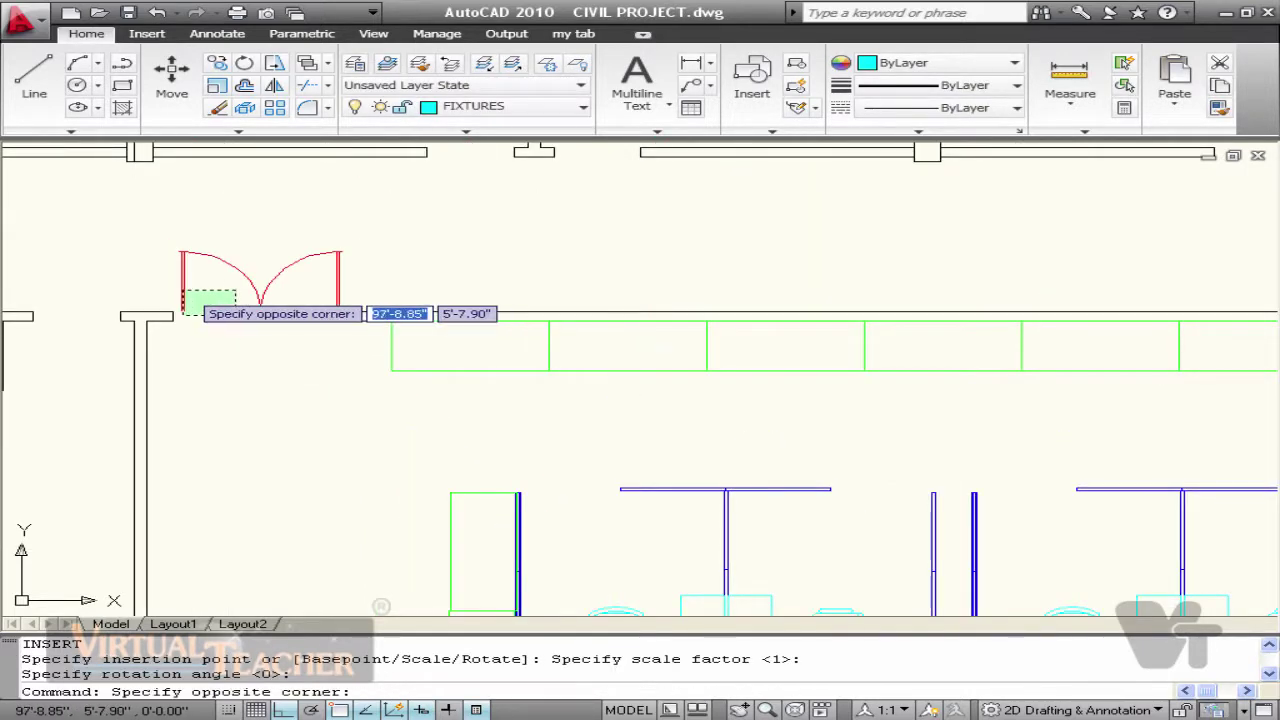
{"action": "left_click", "coordinate": [186, 292]}
{"action": "scroll", "coordinate": [635, 335], "scroll_direction": "down", "scroll_amount": 3}
{"action": "type", "text": "co"}
{"action": "key", "text": "Return"}
{"action": "left_click", "coordinate": [468, 350]}
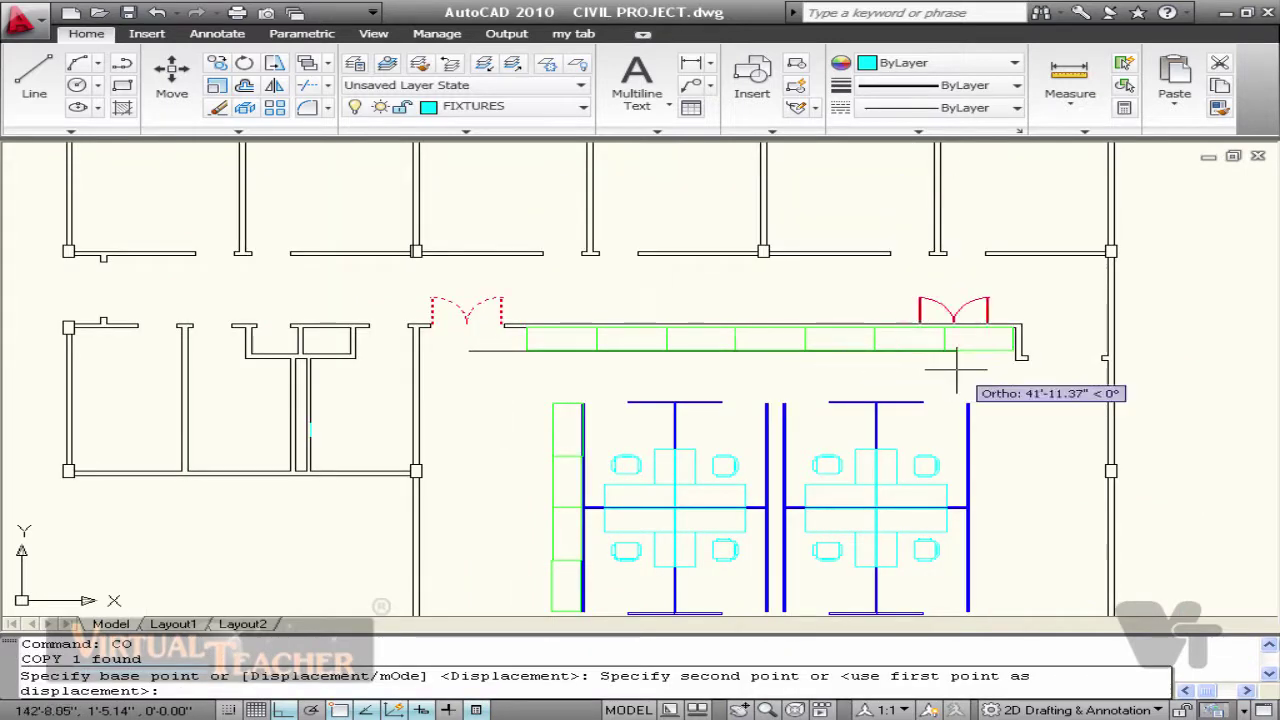
{"action": "left_click", "coordinate": [1062, 372]}
{"action": "key", "text": "Escape"}
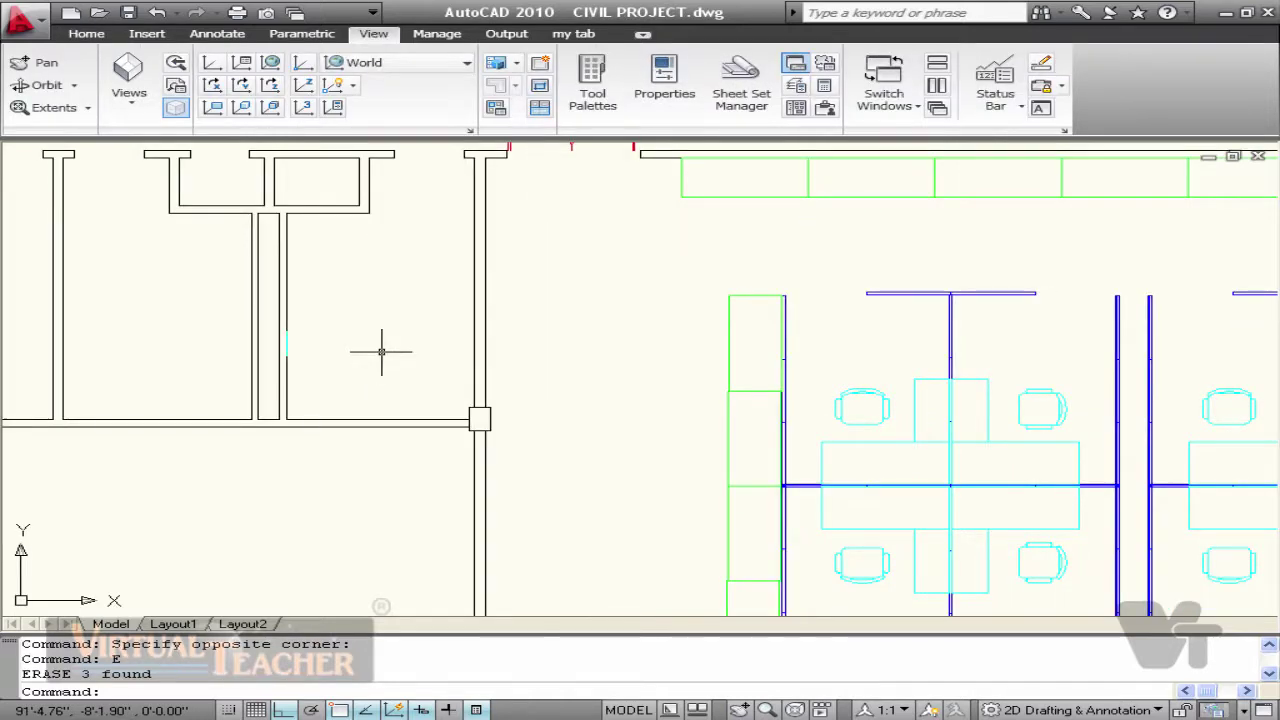
Step: Insert the WASH BASIN block at scale 1 and rotation 0 against the left wall of the right-hand washroom
{"action": "type", "text": "I"}
{"action": "key", "text": "Return"}
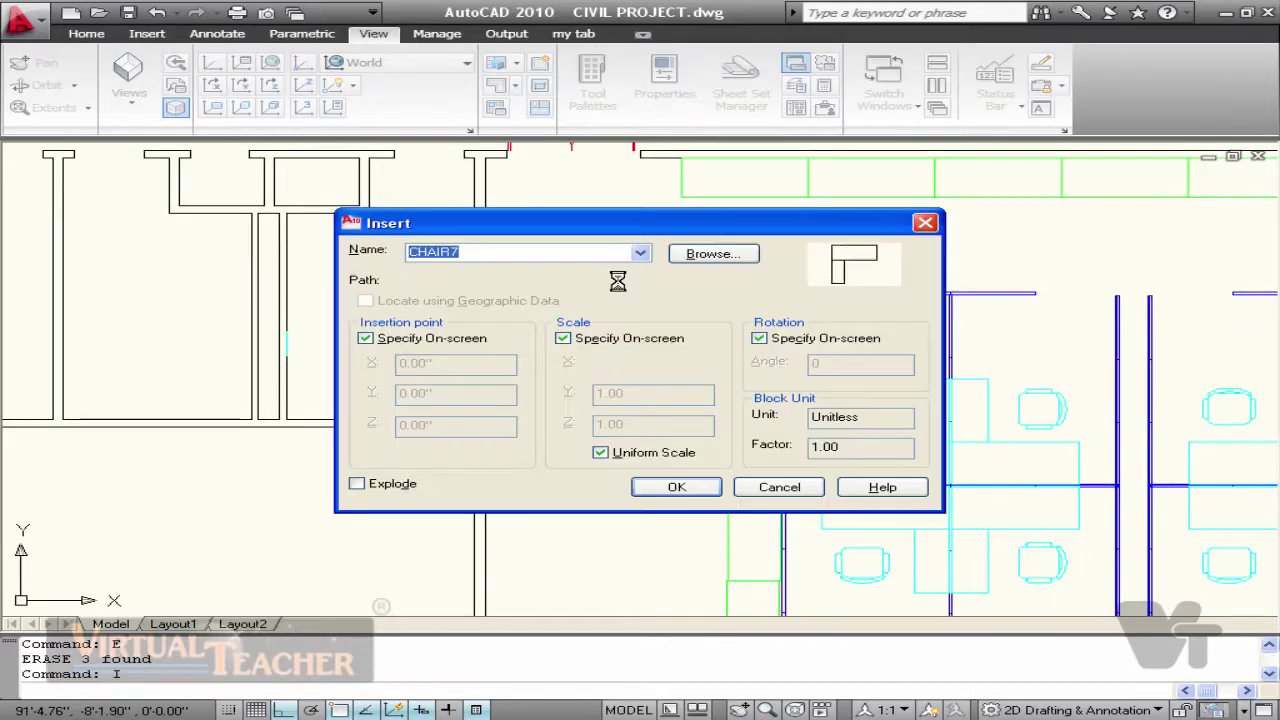
{"action": "key", "text": "Down"}
{"action": "key", "text": "Down"}
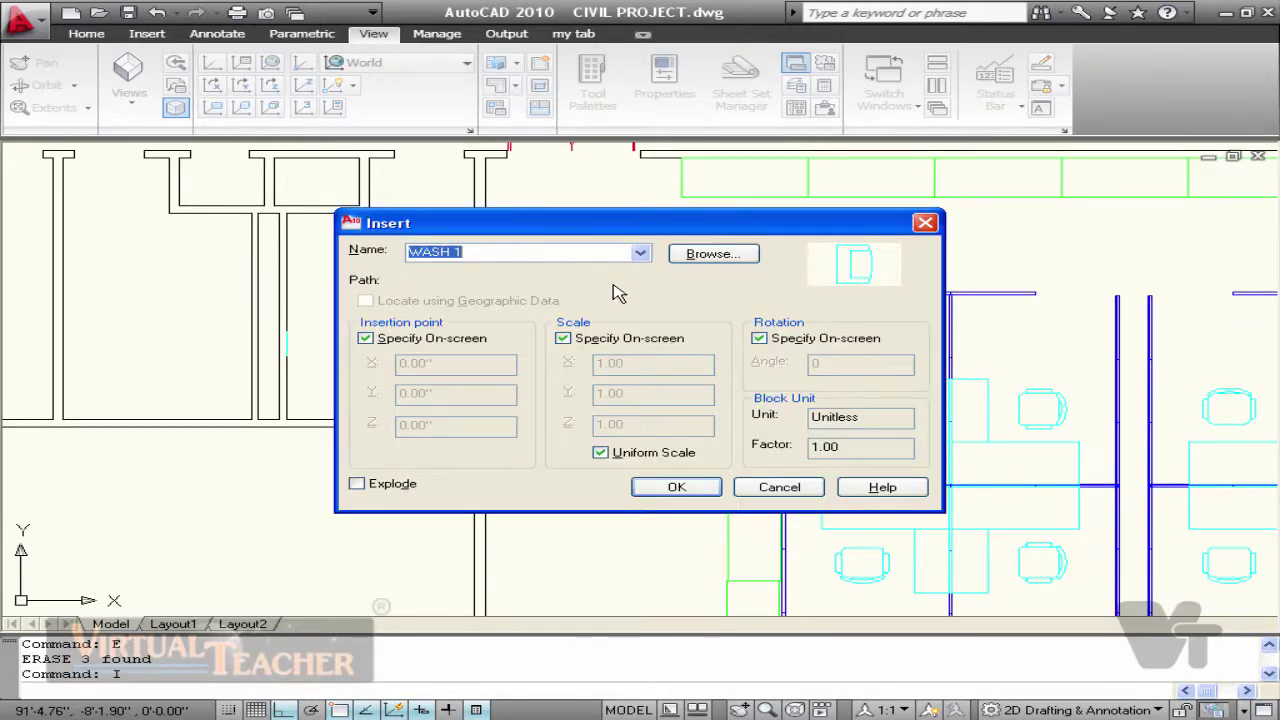
{"action": "key", "text": "Down"}
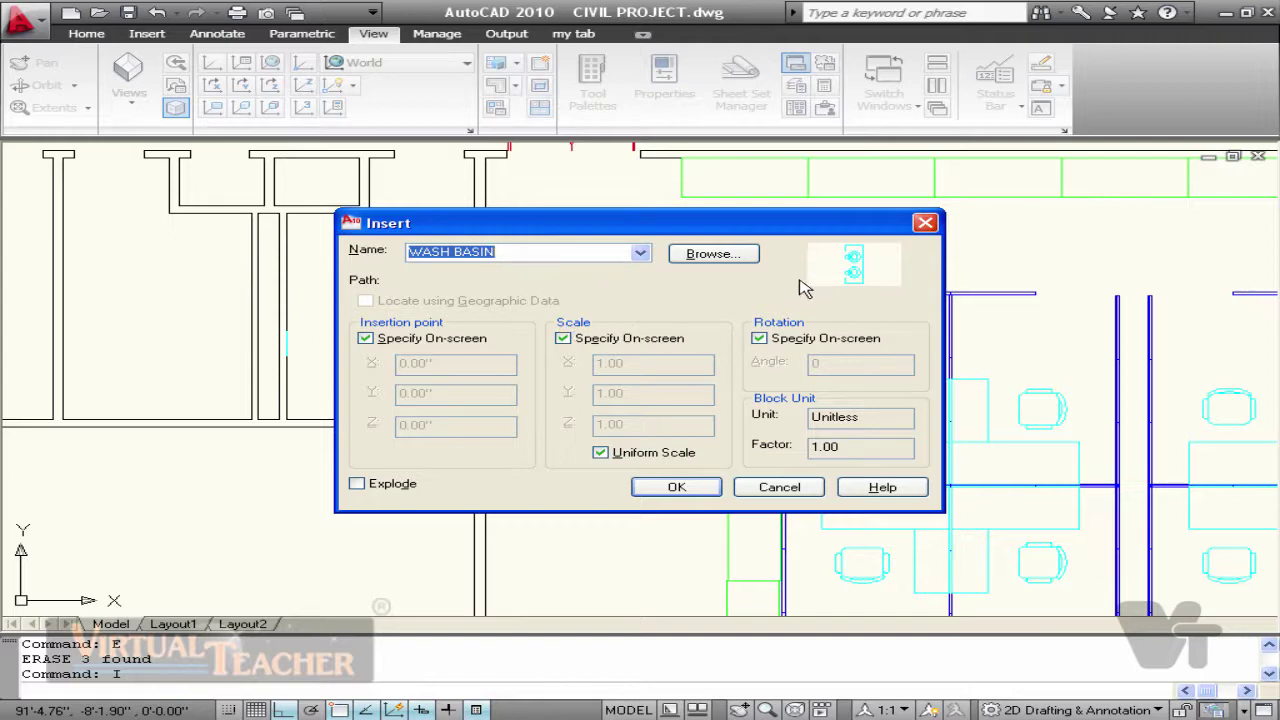
{"action": "left_click", "coordinate": [700, 488]}
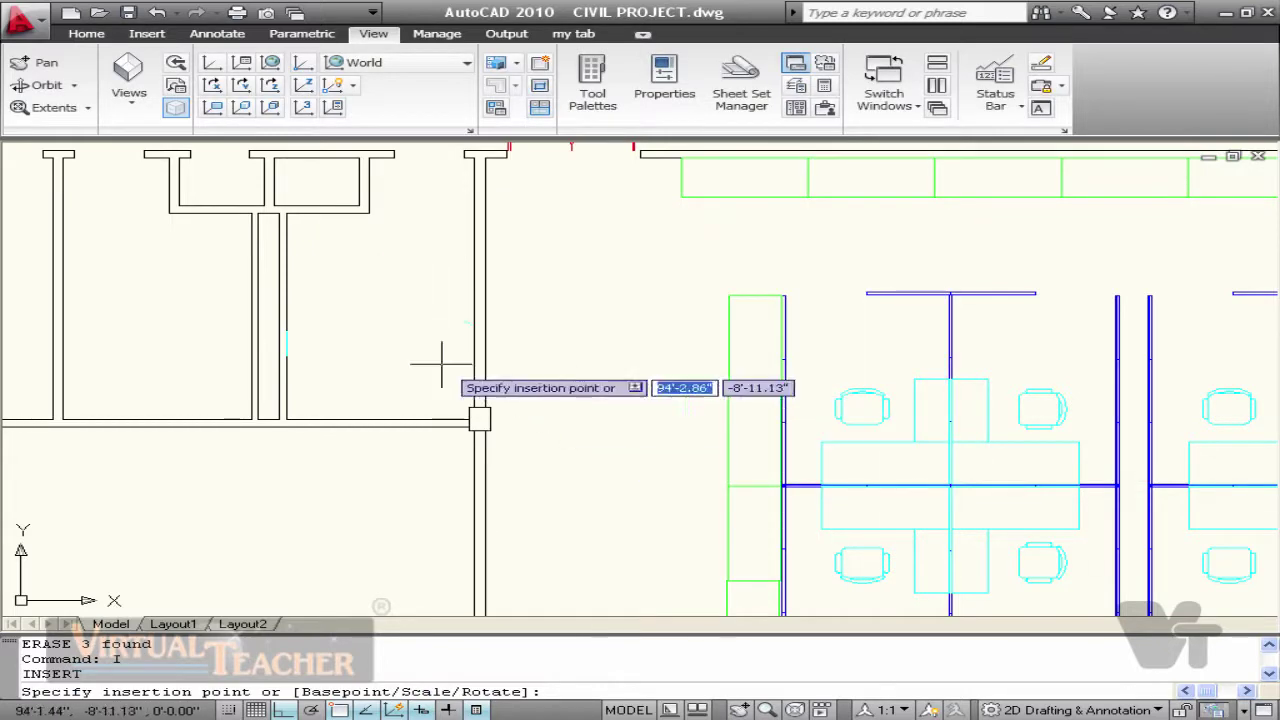
{"action": "scroll", "coordinate": [437, 363], "scroll_direction": "up", "scroll_amount": 5}
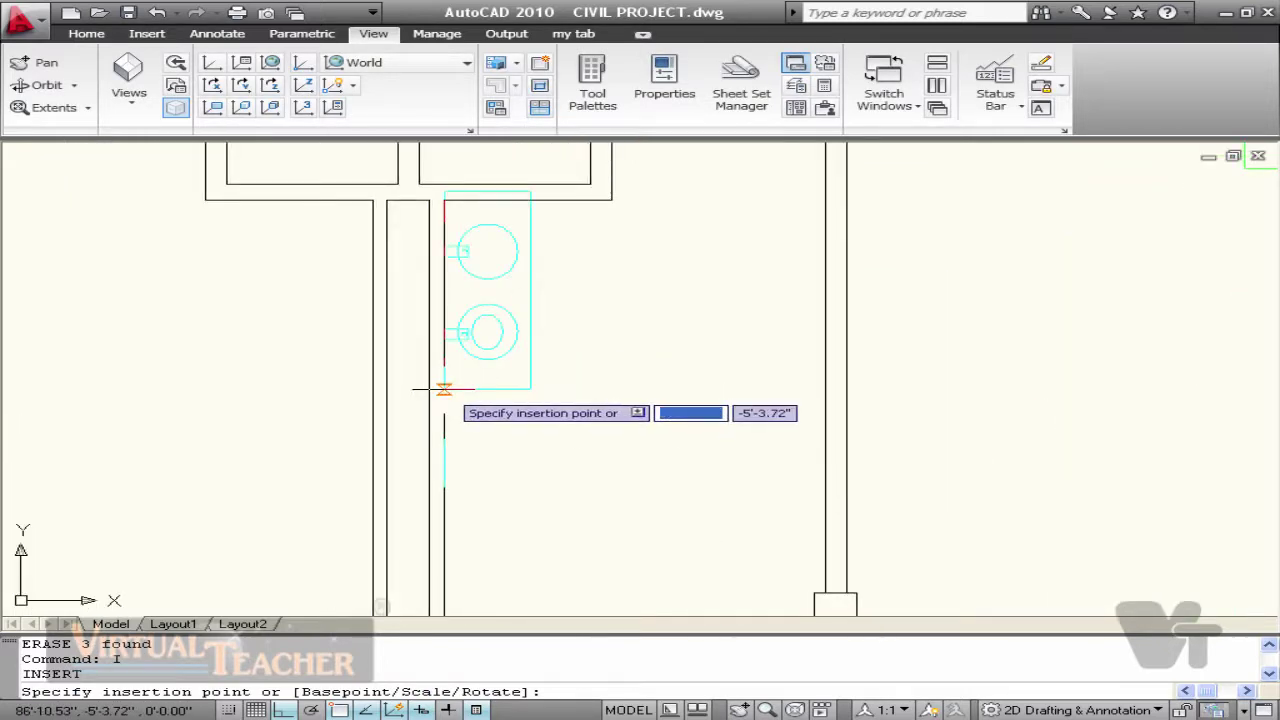
{"action": "left_click", "coordinate": [443, 410]}
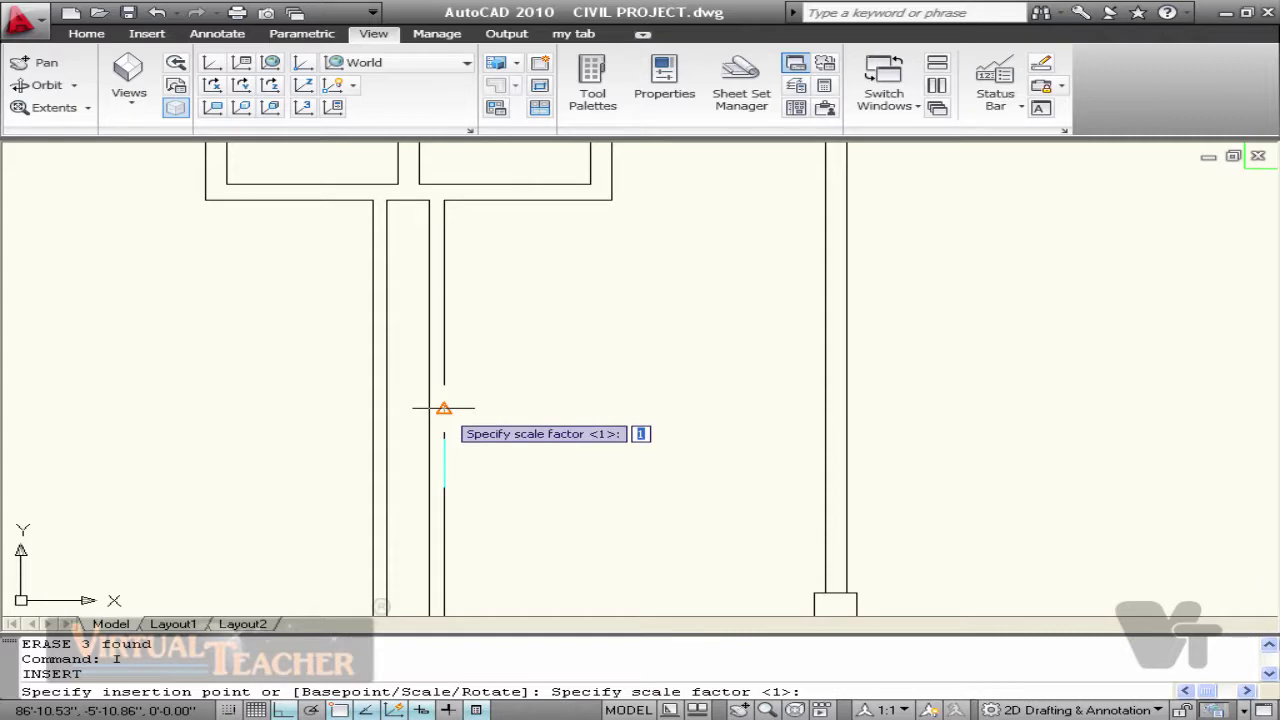
{"action": "key", "text": "Return"}
{"action": "key", "text": "Return"}
Step: Insert the toilet block at scale 1 and rotation 0 on the washroom's left wall, below the WASH 1 fixture
{"action": "type", "text": "I"}
{"action": "key", "text": "Return"}
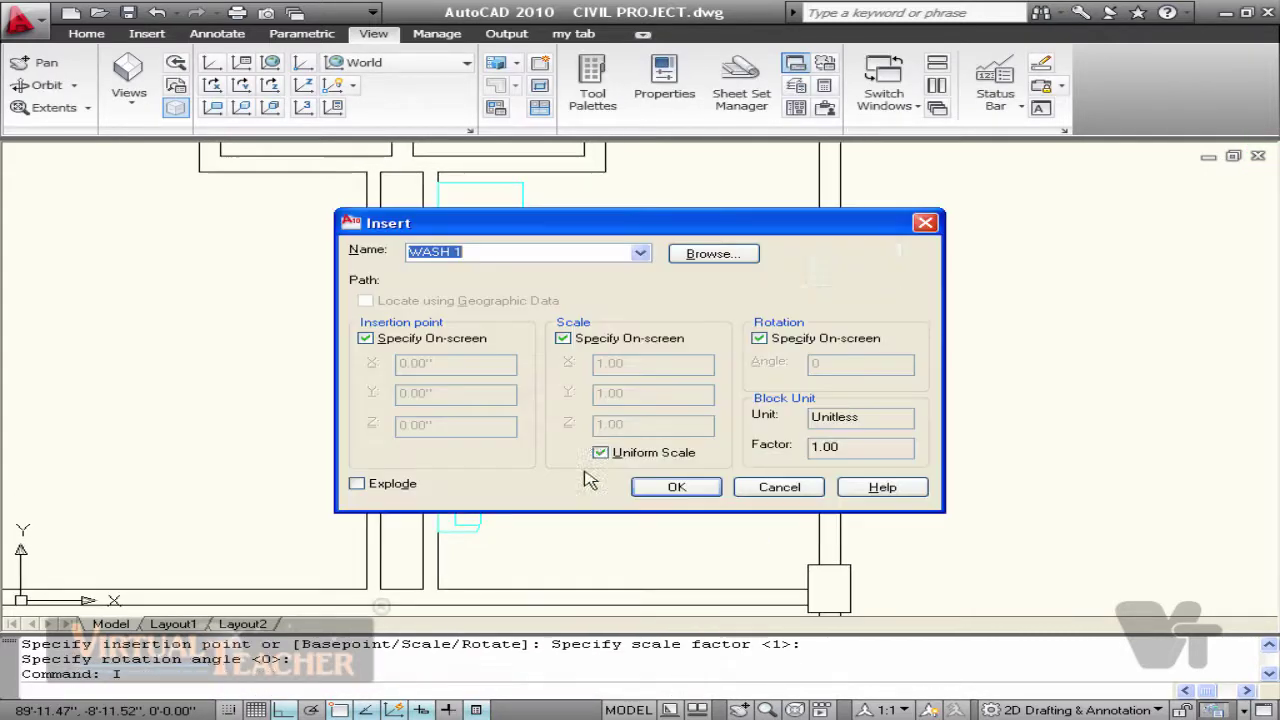
{"action": "key", "text": "Return"}
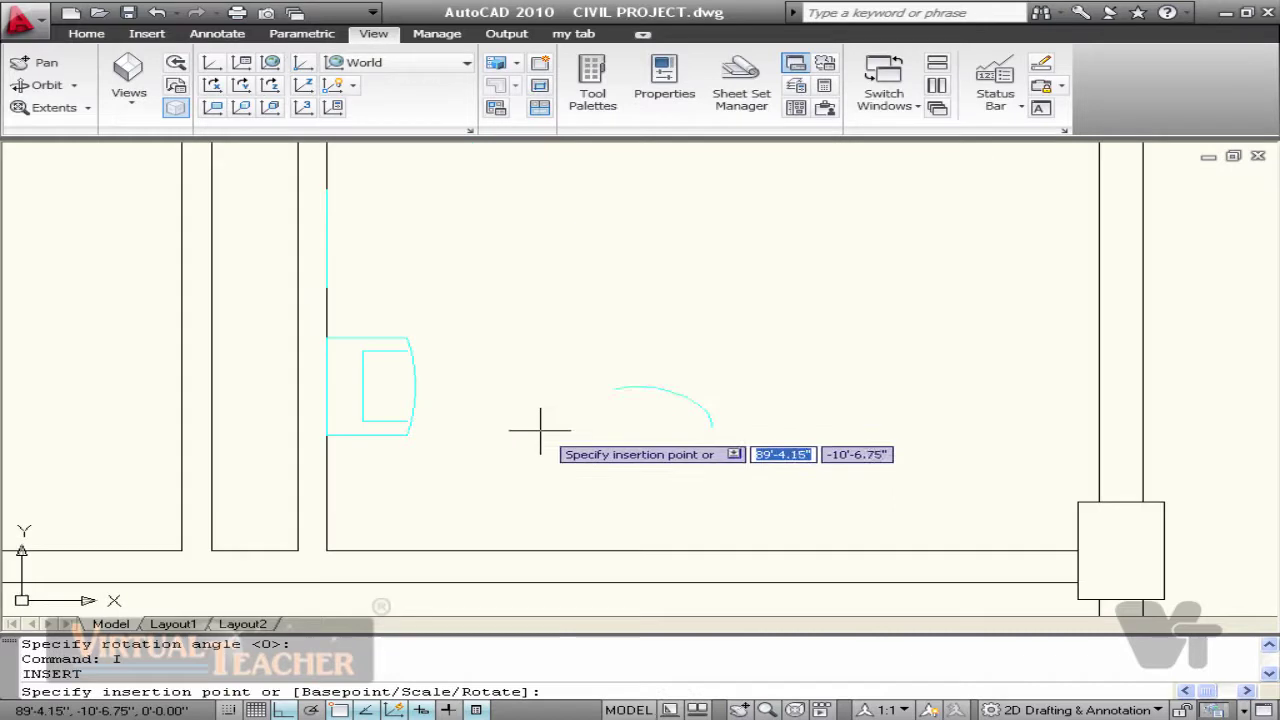
{"action": "left_click", "coordinate": [333, 494]}
{"action": "key", "text": "Return"}
{"action": "key", "text": "Return"}
Step: Move the WASH 1 fixture straight up along the washroom wall, away from the toilet
{"action": "left_click", "coordinate": [412, 390]}
{"action": "type", "text": "M"}
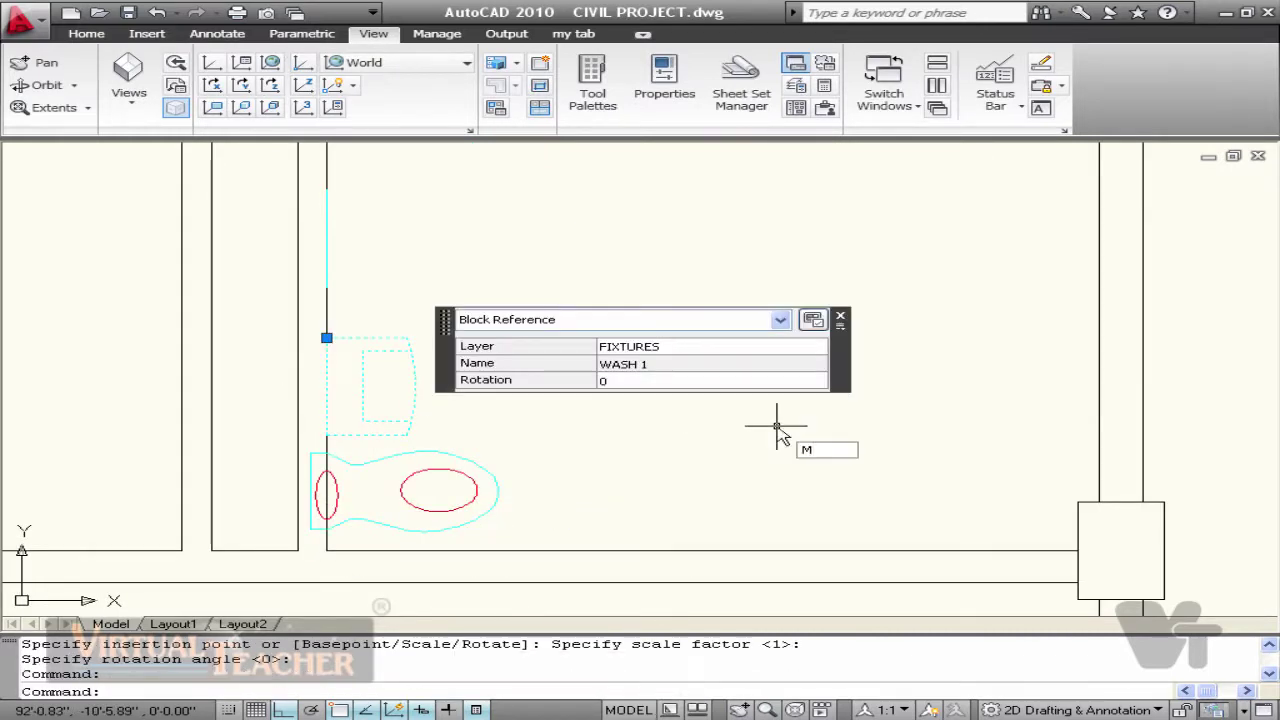
{"action": "key", "text": "Return"}
{"action": "left_click", "coordinate": [776, 425]}
{"action": "left_click", "coordinate": [776, 306]}
{"action": "left_click", "coordinate": [422, 314]}
{"action": "left_click", "coordinate": [404, 296]}
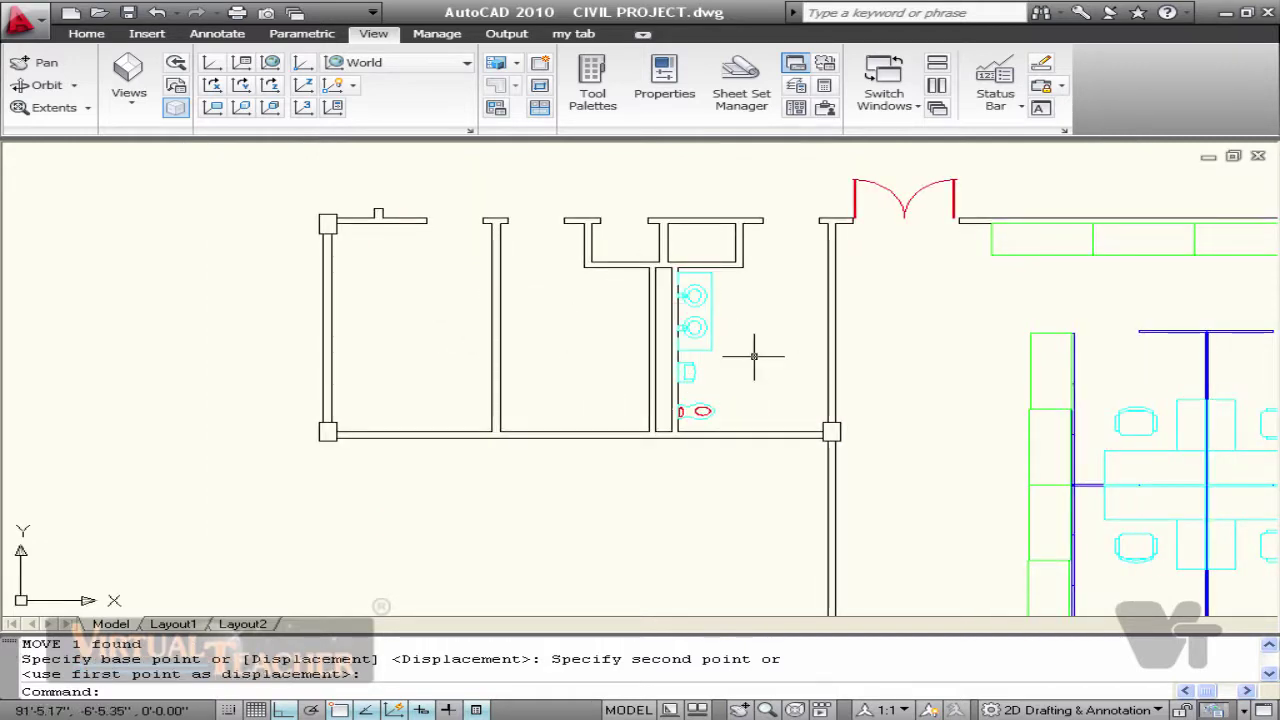
Step: Mirror the wash basin counter, WASH 1 fixture and toilet across the wall shaft into the left-hand washroom
{"action": "scroll", "coordinate": [676, 356], "scroll_direction": "up", "scroll_amount": 3}
{"action": "left_click", "coordinate": [757, 343]}
{"action": "left_click", "coordinate": [731, 308]}
{"action": "left_click", "coordinate": [708, 430]}
{"action": "left_click", "coordinate": [697, 390]}
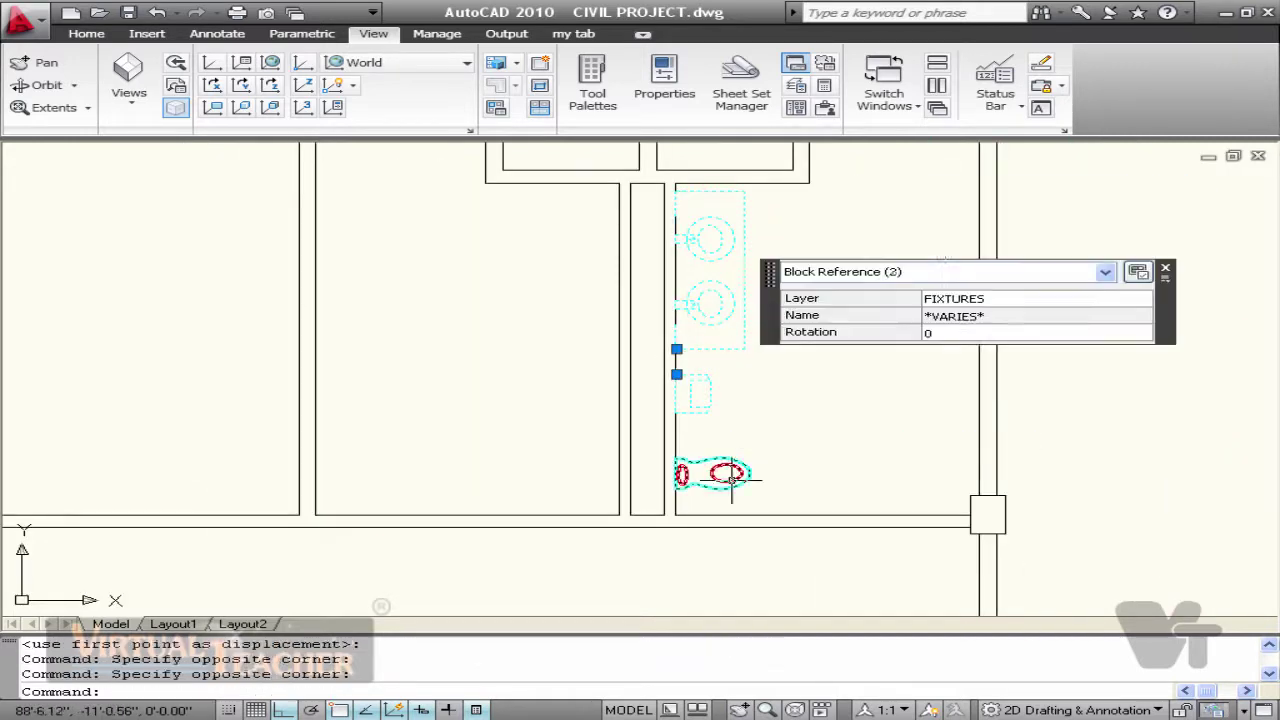
{"action": "left_click", "coordinate": [731, 480]}
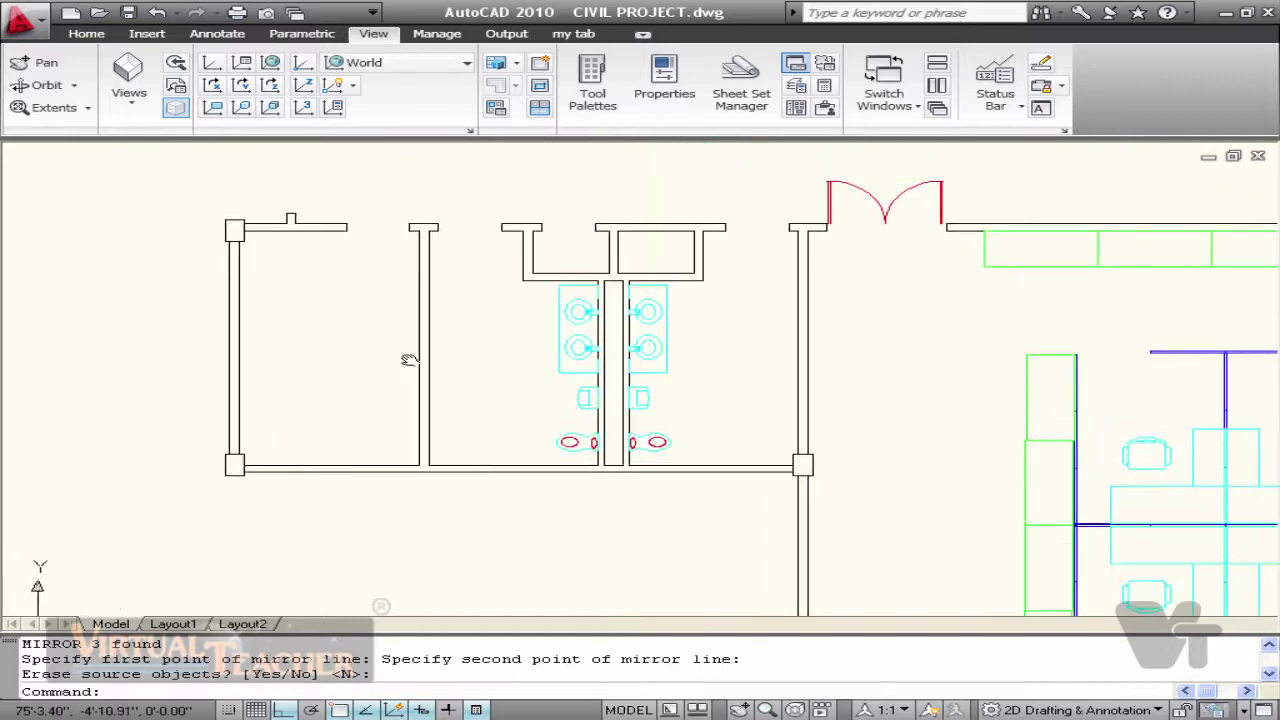
{"action": "middle_click_drag", "start_coordinate": [409, 360], "coordinate": [406, 363]}
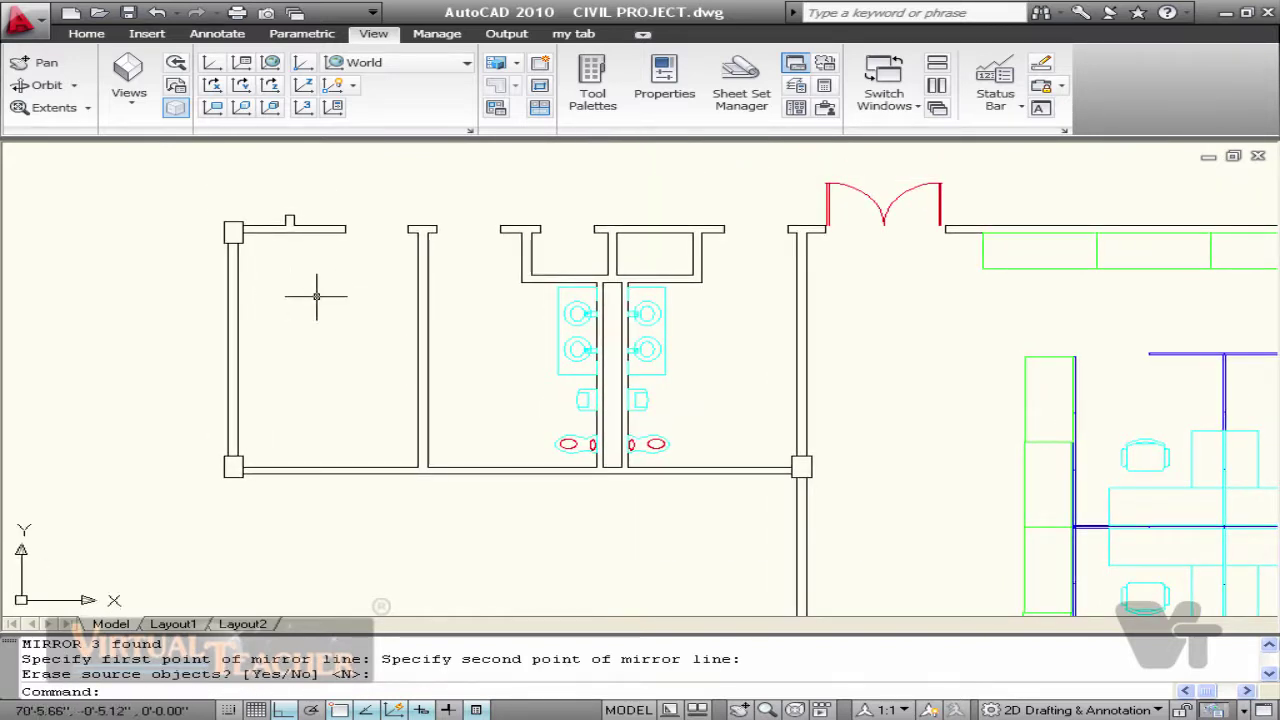
Step: Draw two rows of thin rectangular stall partitions, each with three short dividers, in the leftmost room below the hall
{"action": "middle_click_drag", "start_coordinate": [316, 296], "coordinate": [329, 381]}
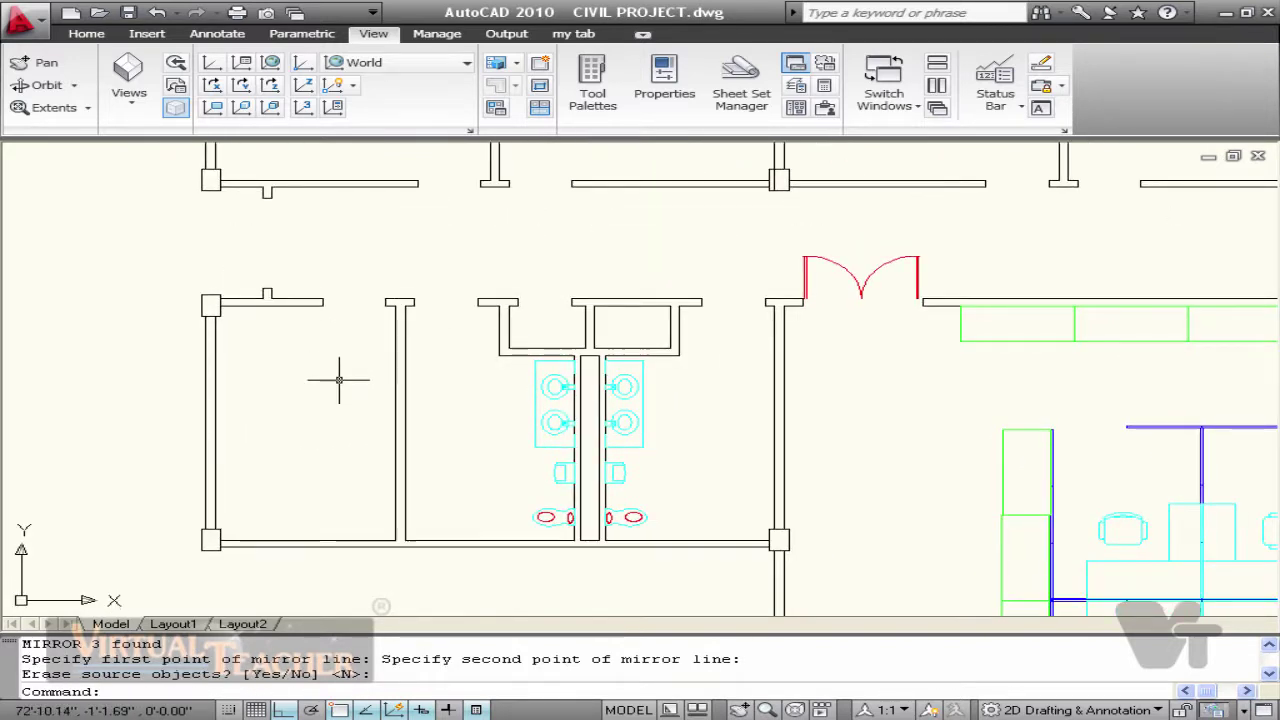
{"action": "type", "text": "REC"}
{"action": "key", "text": "Return"}
{"action": "scroll", "coordinate": [300, 395], "scroll_direction": "up", "scroll_amount": 2}
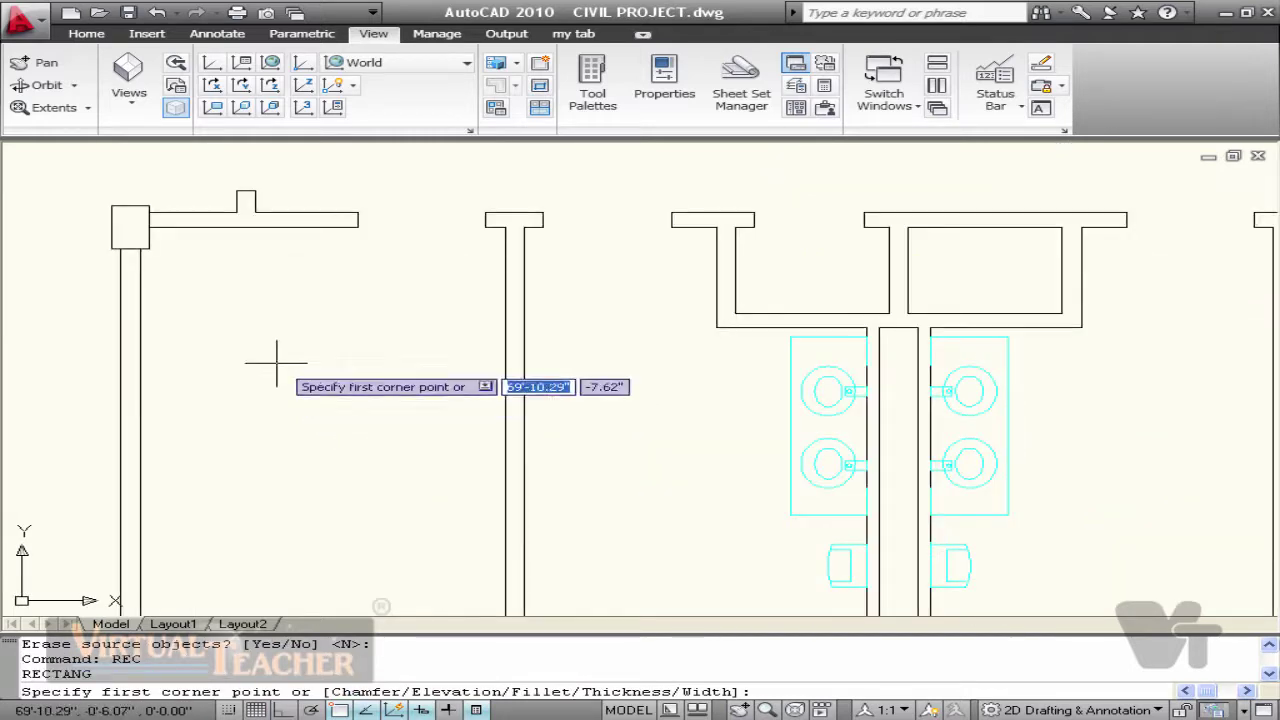
{"action": "scroll", "coordinate": [255, 273], "scroll_direction": "up", "scroll_amount": 2}
{"action": "left_click", "coordinate": [261, 188]}
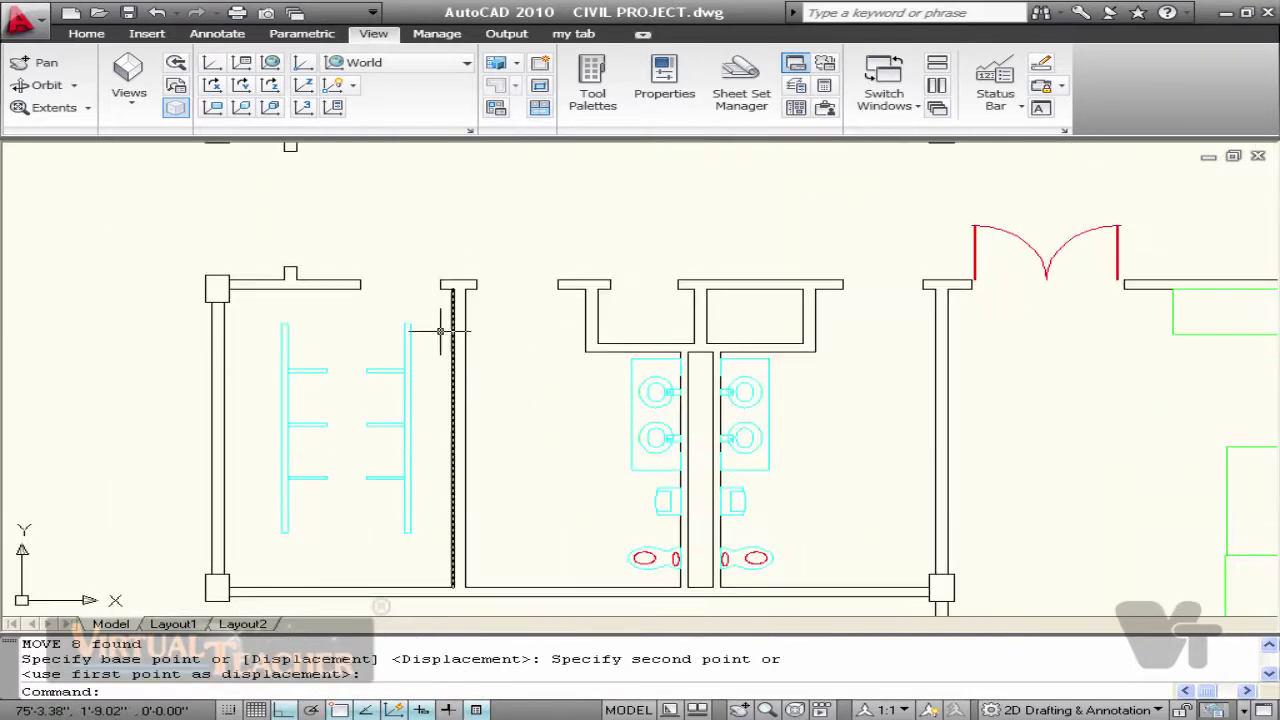
Step: Insert the DOOR double-door block at scale 1 in the opening at the hall's left end, rotated to fit between the wall stubs
{"action": "scroll", "coordinate": [403, 335], "scroll_direction": "up", "scroll_amount": 2}
{"action": "type", "text": "I"}
{"action": "key", "text": "Return"}
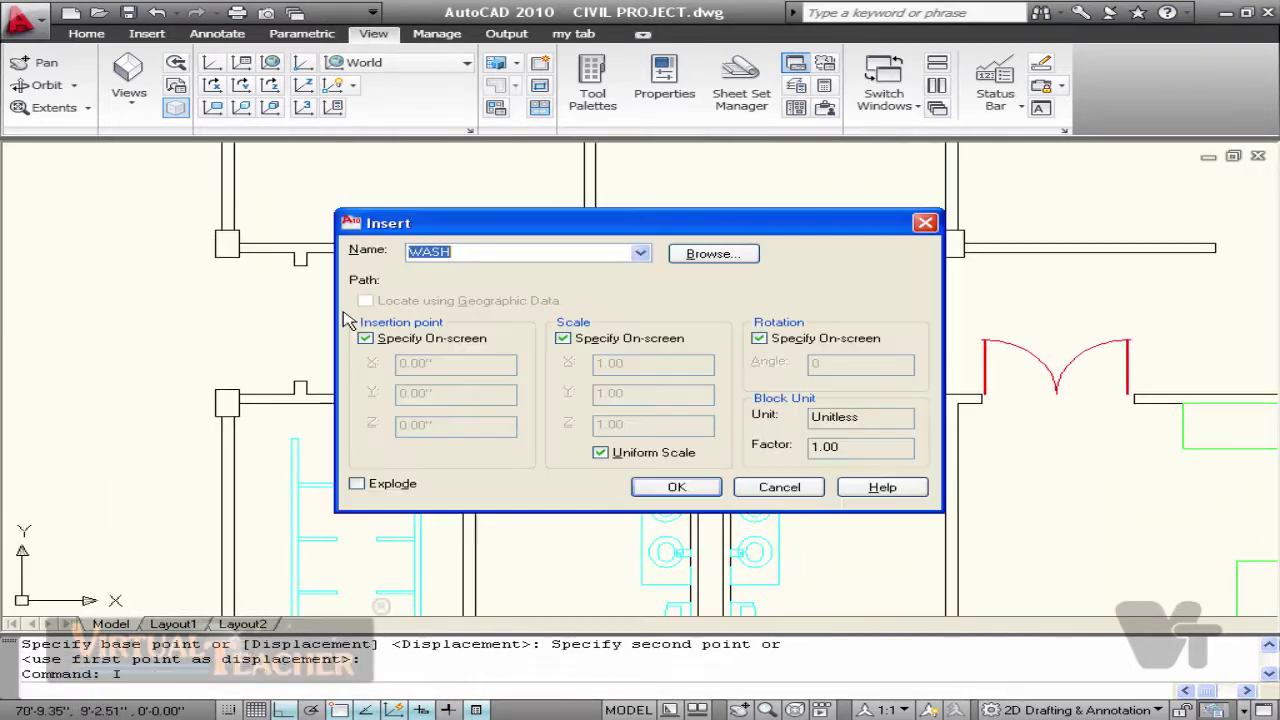
{"action": "key", "text": "Up"}
{"action": "key", "text": "Up"}
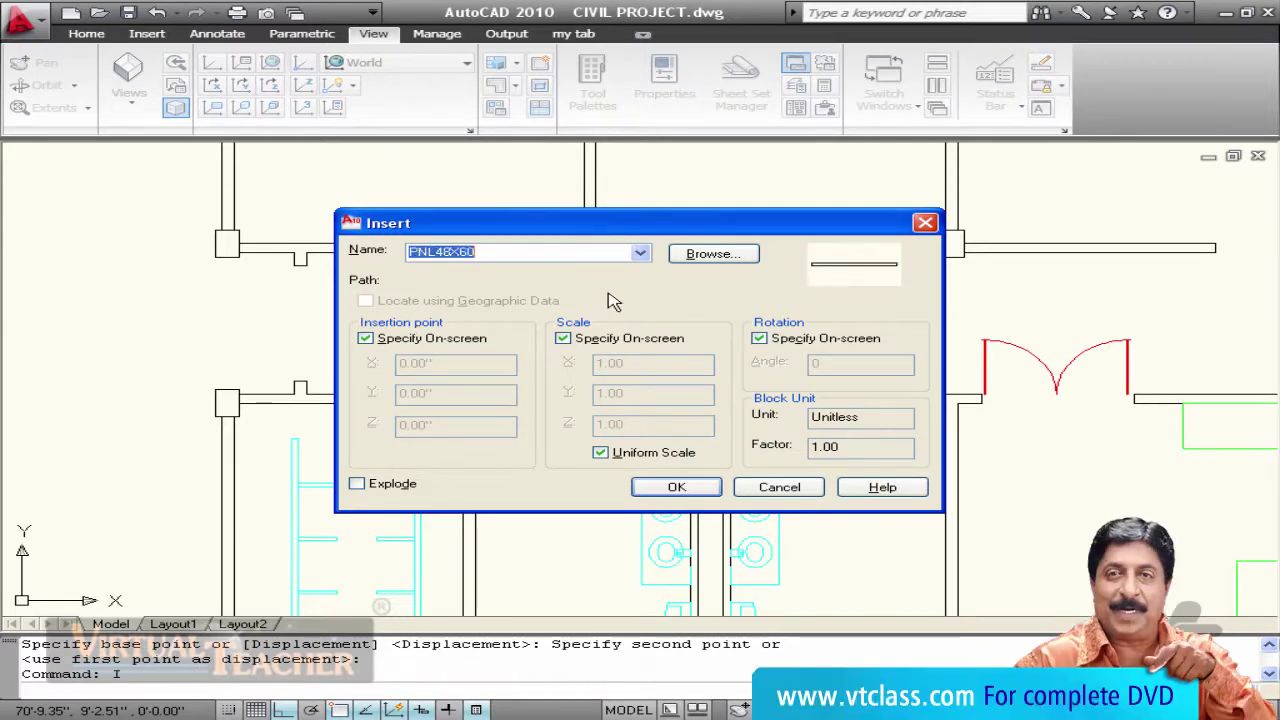
{"action": "left_click", "coordinate": [676, 487]}
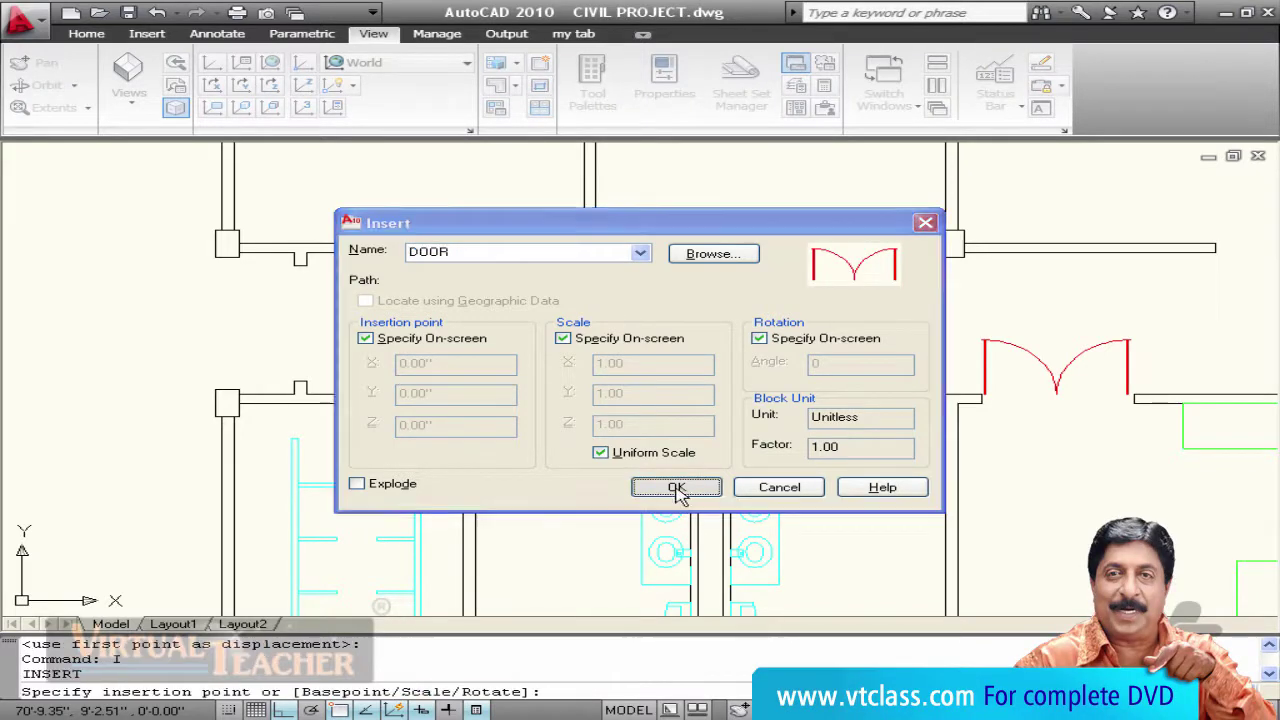
{"action": "left_click", "coordinate": [302, 362]}
{"action": "key", "text": "Return"}
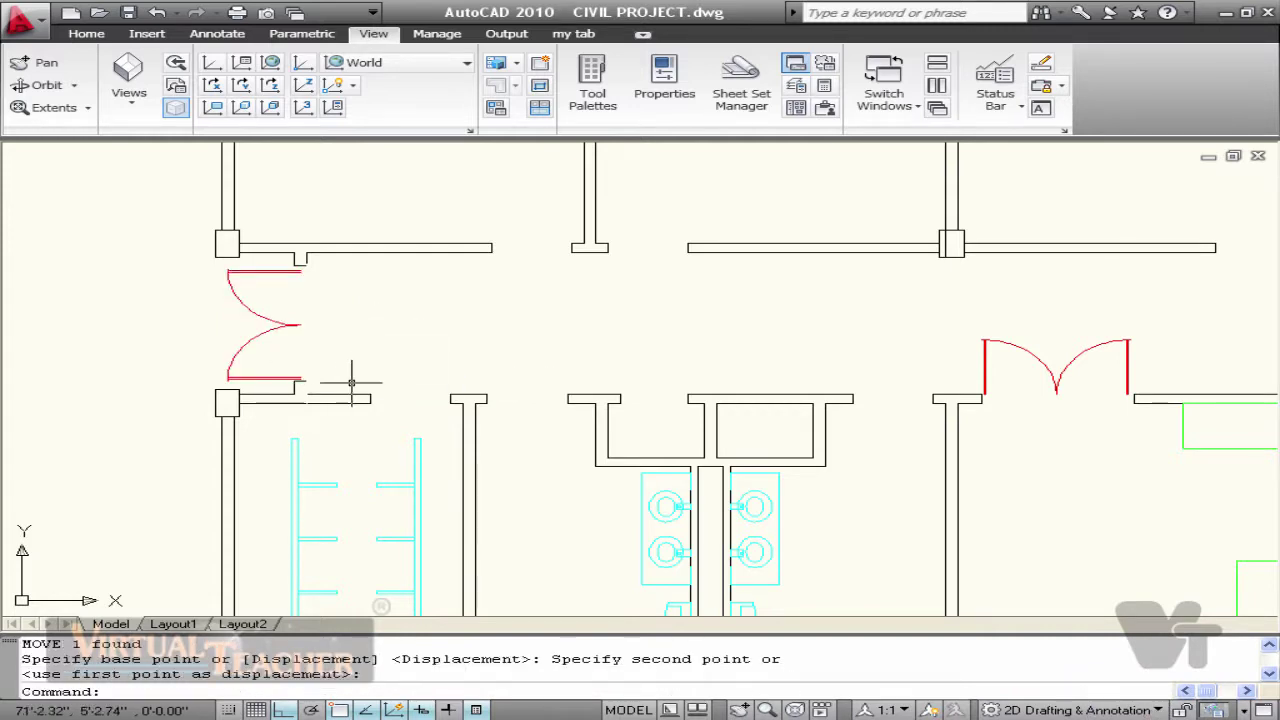
Step: Insert a single-door block at scale 1 in the left washroom's doorway and place matching doors in the adjacent room's and right washroom's openings
{"action": "scroll", "coordinate": [351, 382], "scroll_direction": "down", "scroll_amount": 3}
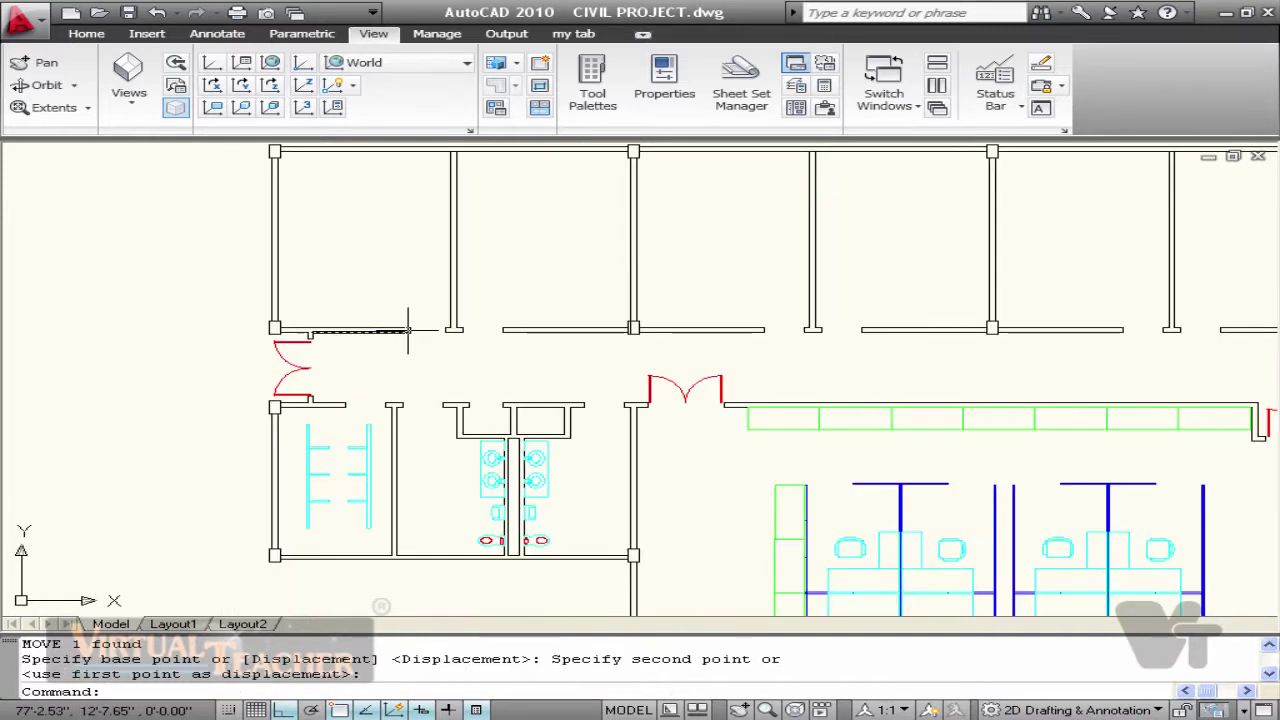
{"action": "middle_click_drag", "start_coordinate": [566, 358], "coordinate": [507, 348]}
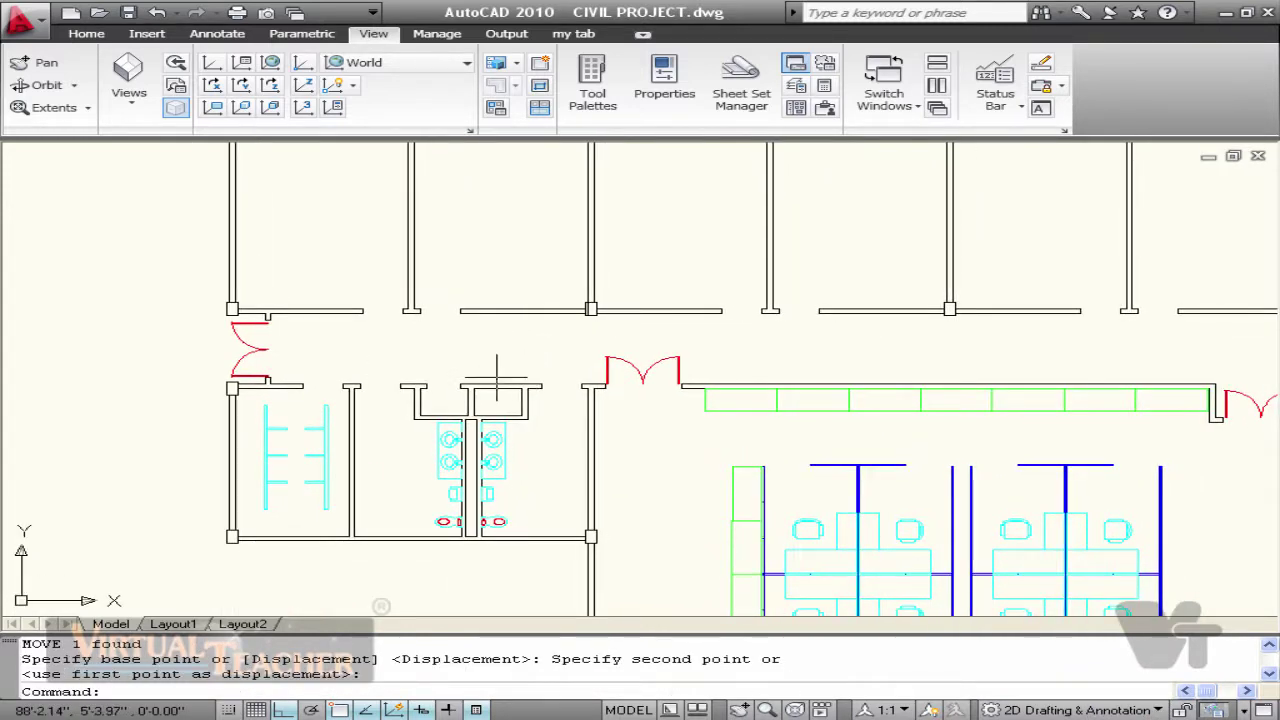
{"action": "type", "text": "I"}
{"action": "key", "text": "Return"}
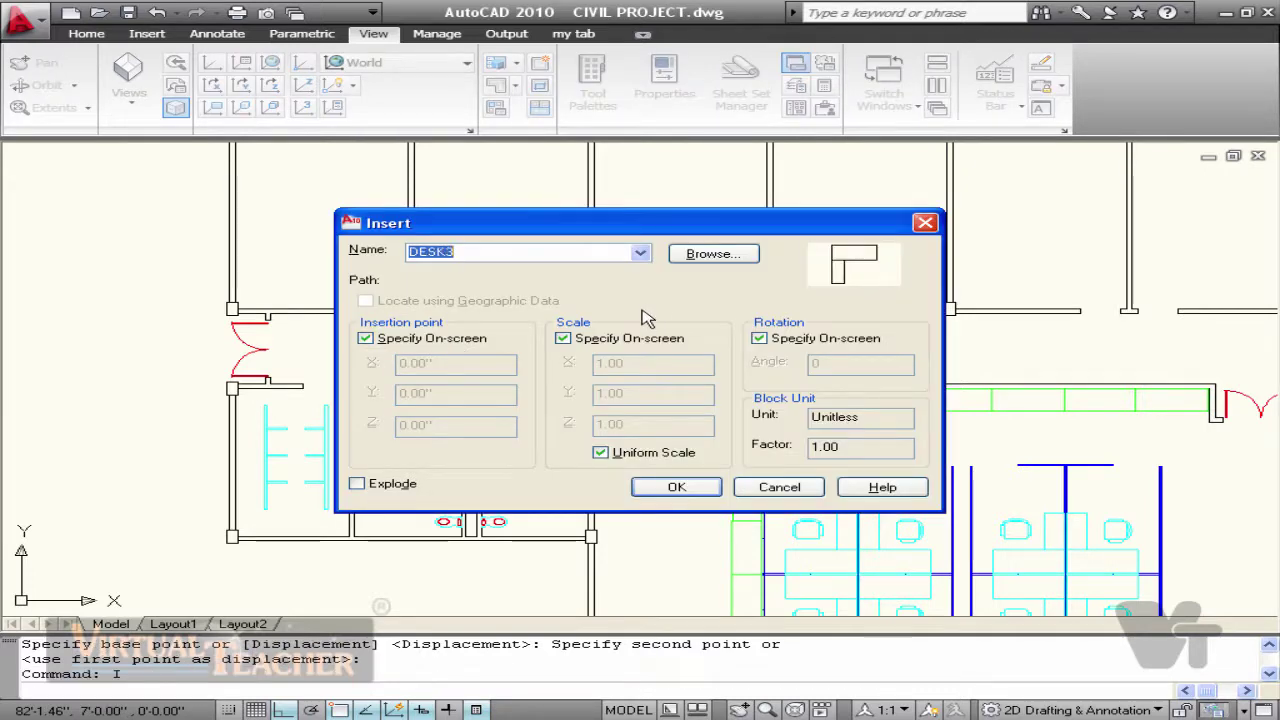
{"action": "left_click", "coordinate": [676, 487]}
{"action": "scroll", "coordinate": [200, 370], "scroll_direction": "up", "scroll_amount": 3}
{"action": "left_click", "coordinate": [233, 351]}
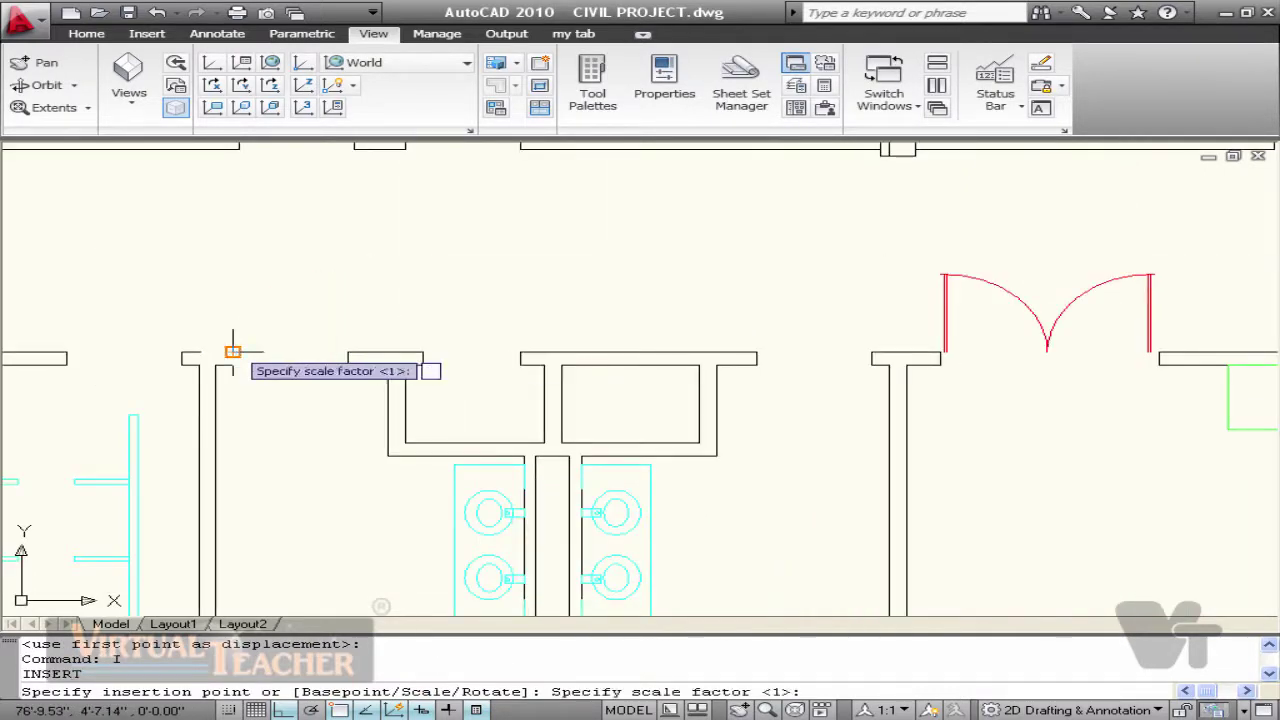
{"action": "key", "text": "Return"}
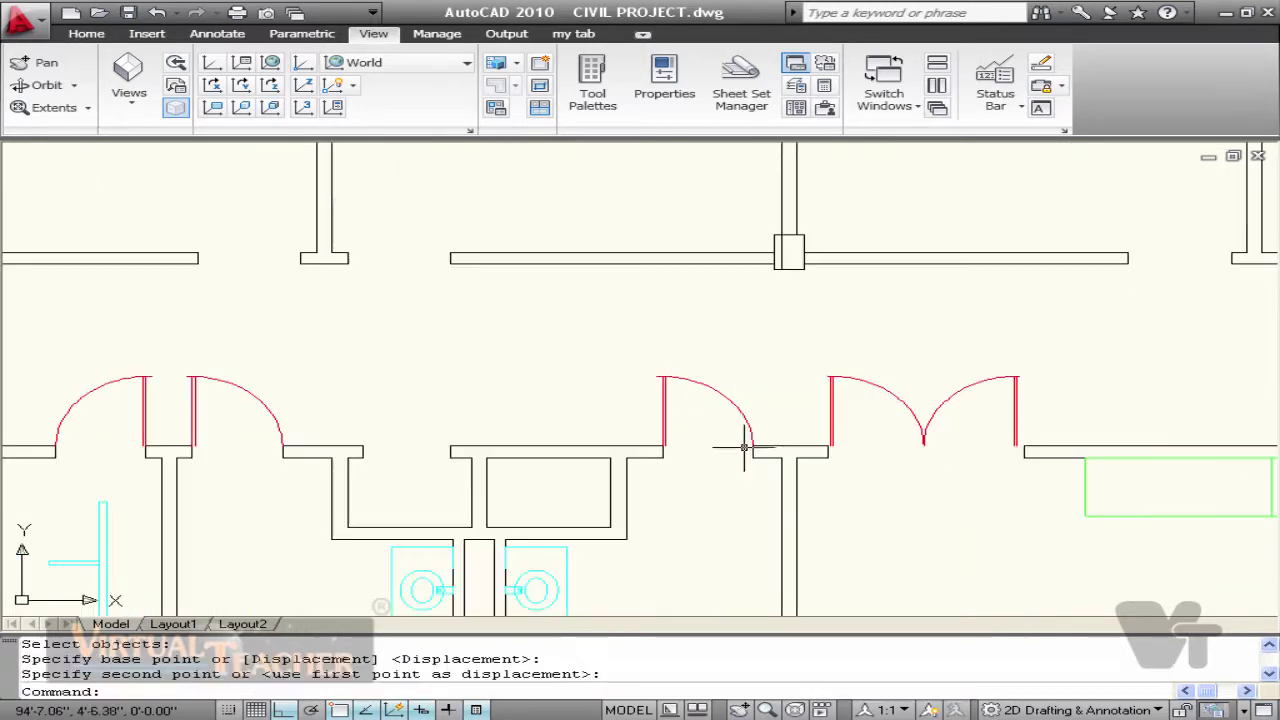
Step: Draw a small basin from a rectangle with a circle inside on the right wall of the open niche above the washrooms
{"action": "scroll", "coordinate": [745, 448], "scroll_direction": "down", "scroll_amount": 2}
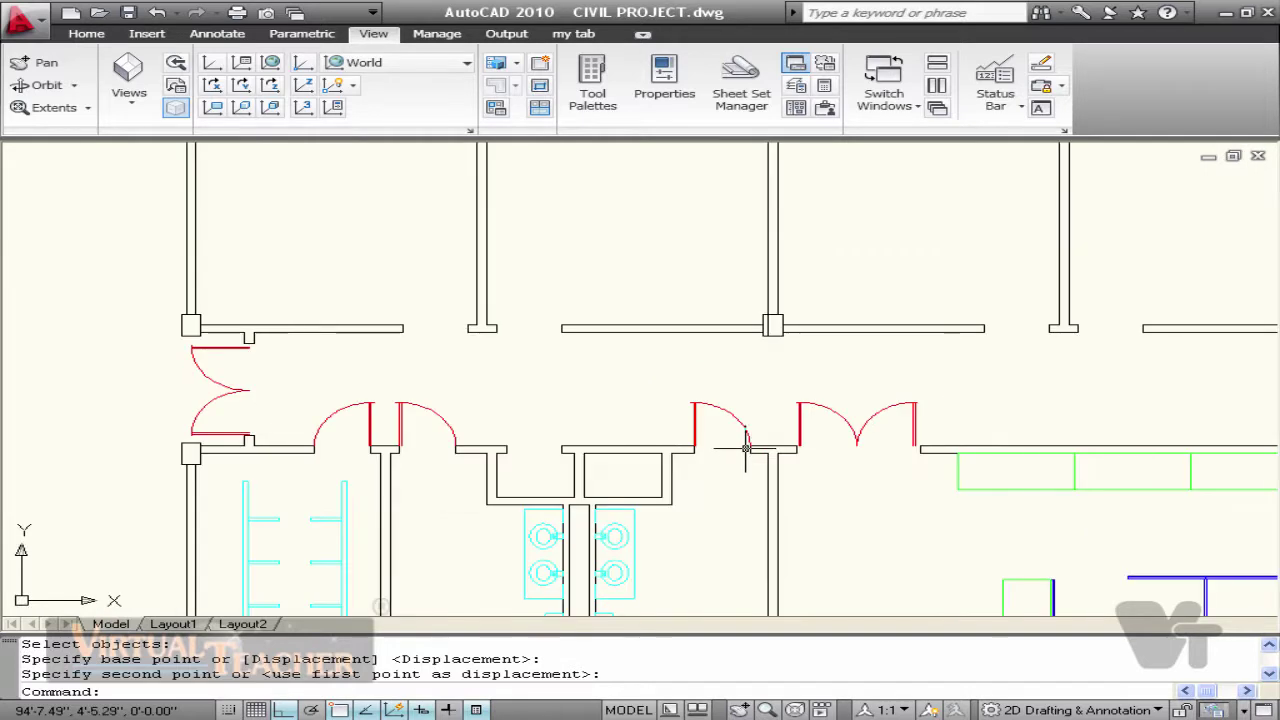
{"action": "scroll", "coordinate": [615, 470], "scroll_direction": "up", "scroll_amount": 5}
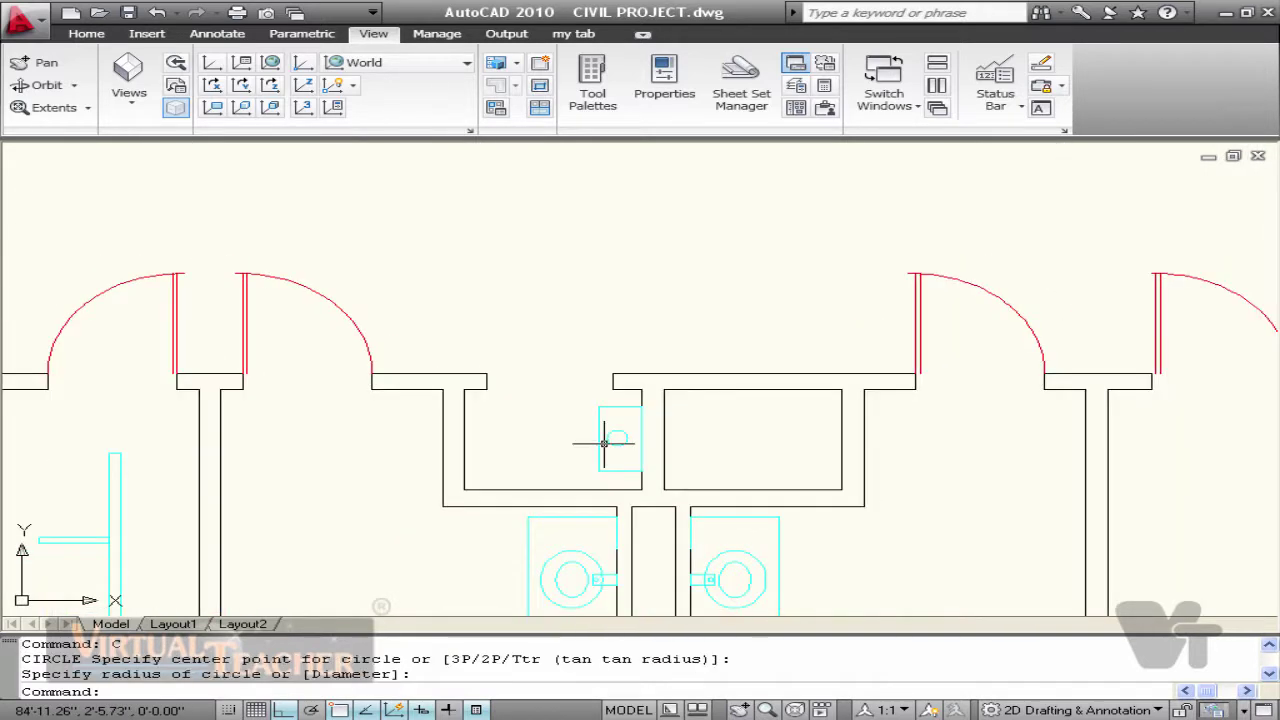
{"action": "scroll", "coordinate": [438, 326], "scroll_direction": "down", "scroll_amount": 2}
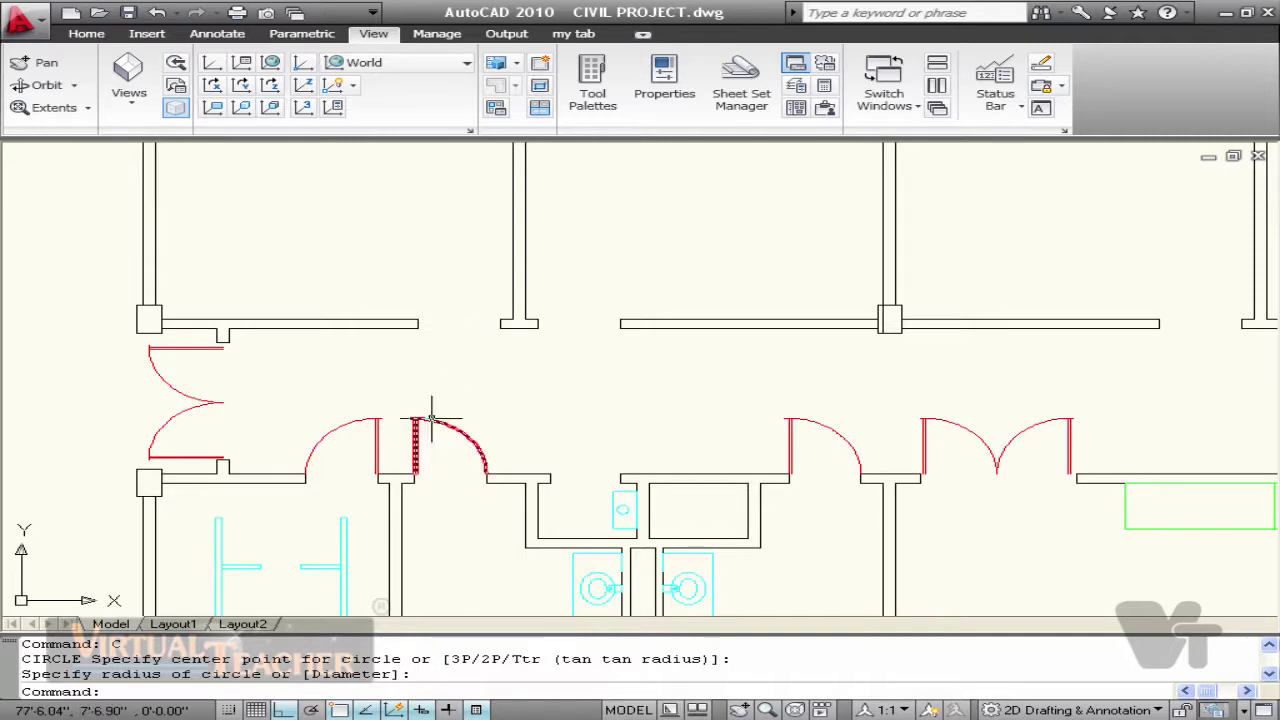
Step: Insert the DOOR3 block in the first upper room's doorway and mirror it across the partition wall, keeping the original
{"action": "type", "text": "i"}
{"action": "key", "text": "Return"}
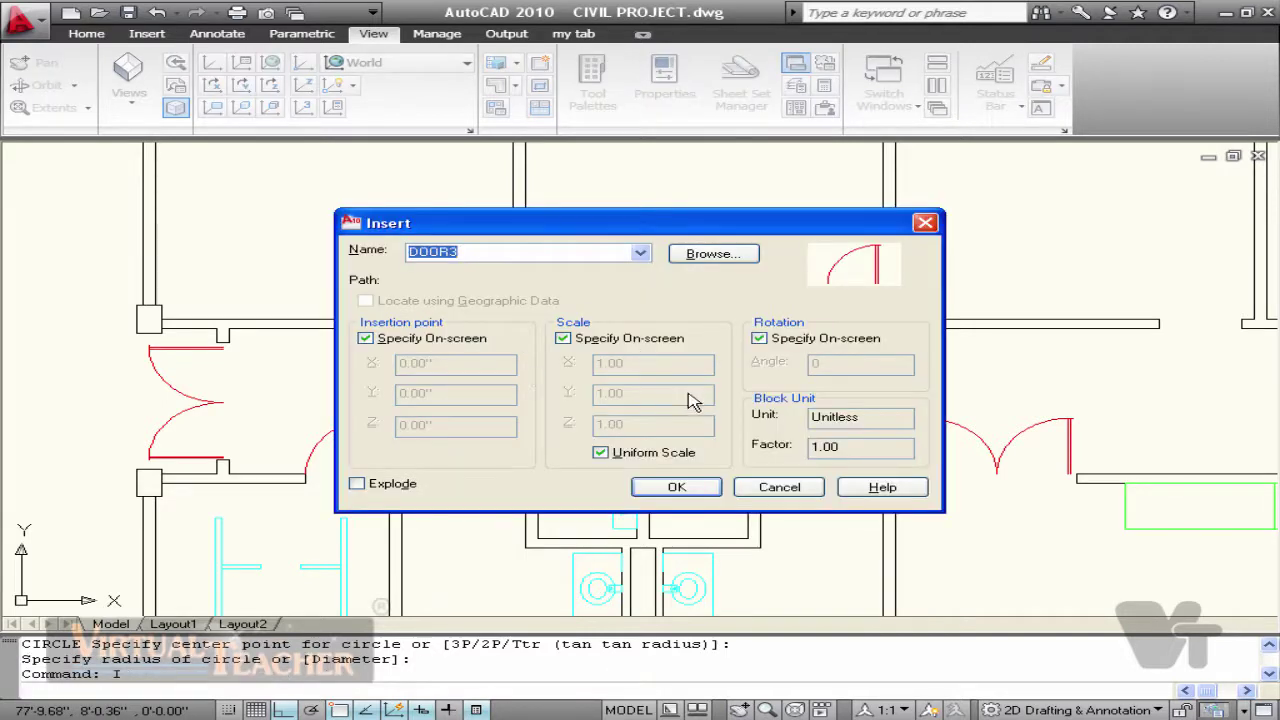
{"action": "left_click", "coordinate": [676, 487]}
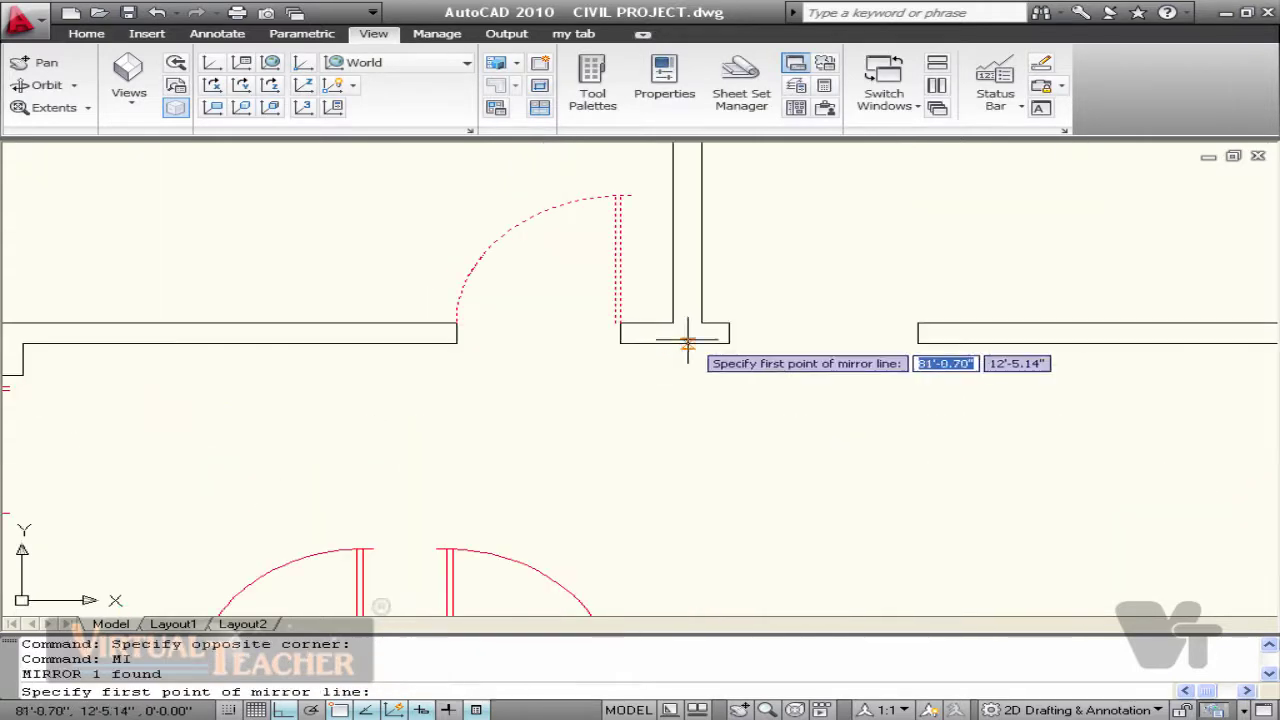
{"action": "left_click", "coordinate": [686, 337]}
{"action": "left_click", "coordinate": [686, 305]}
{"action": "key", "text": "Return"}
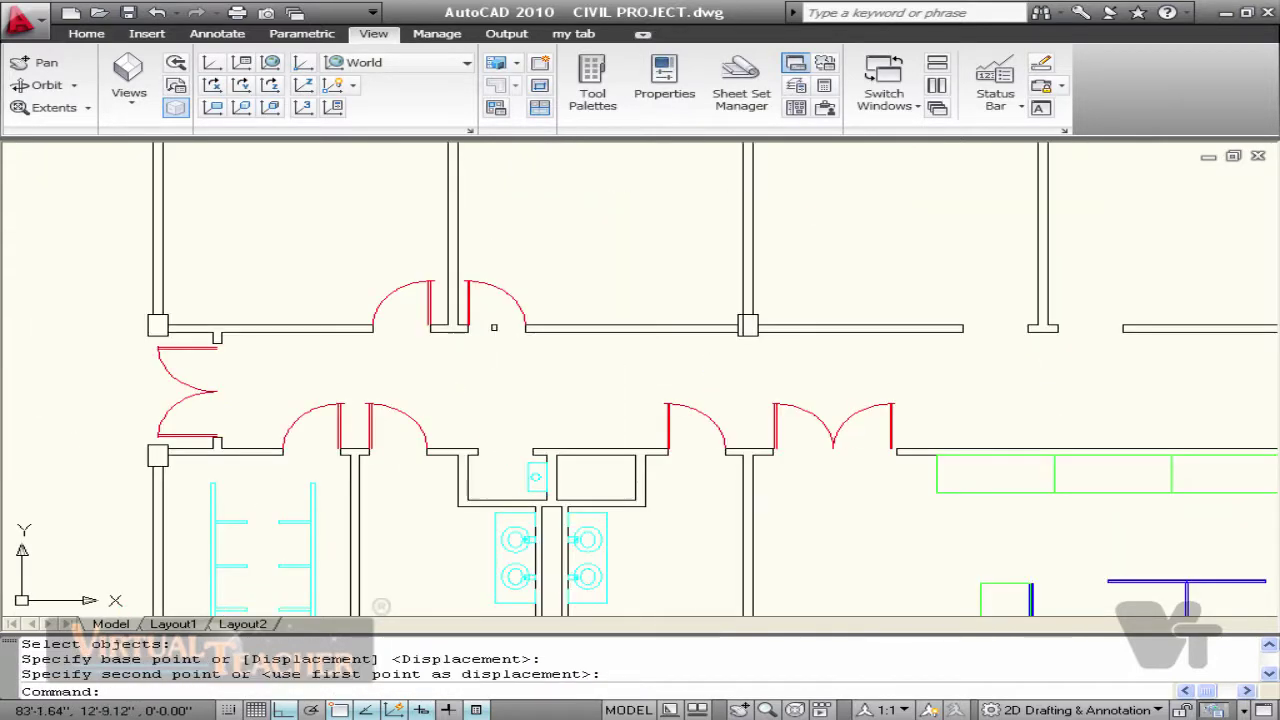
Step: Copy the pair of single doors to the doorways of the middle and right-hand pairs of upper rooms
{"action": "left_click", "coordinate": [416, 292]}
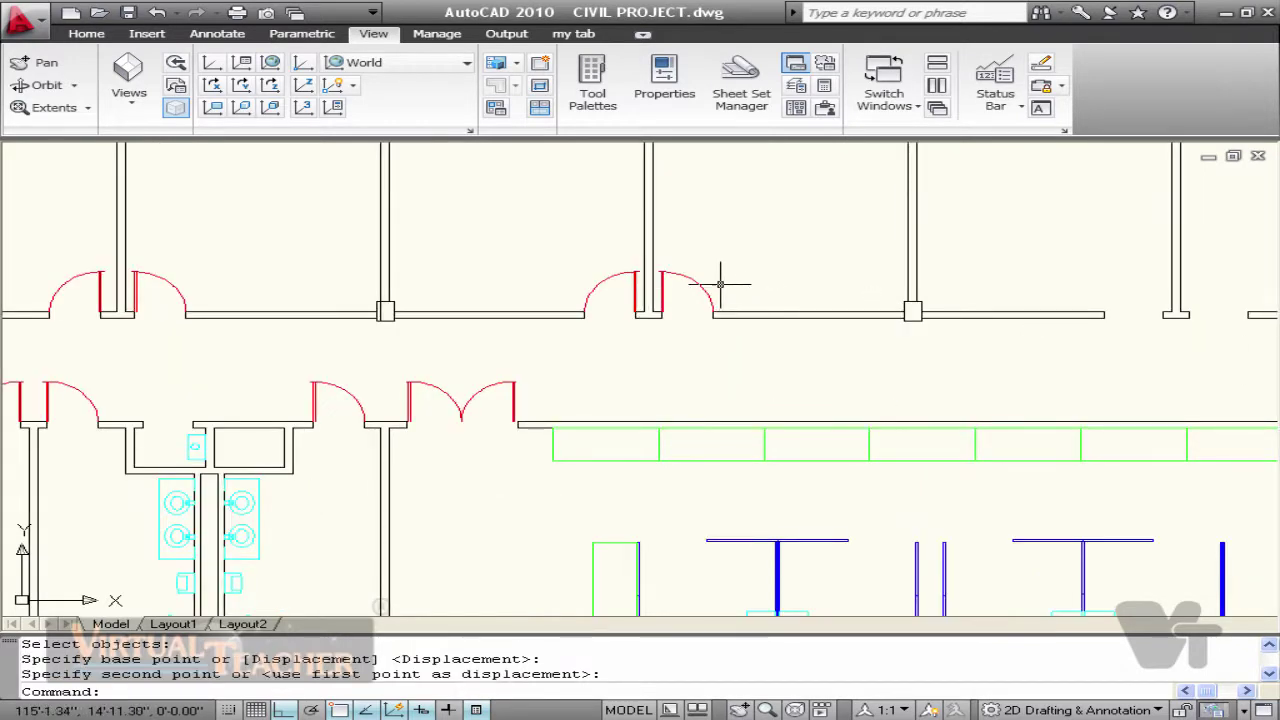
{"action": "left_click_drag", "start_coordinate": [720, 284], "coordinate": [700, 287]}
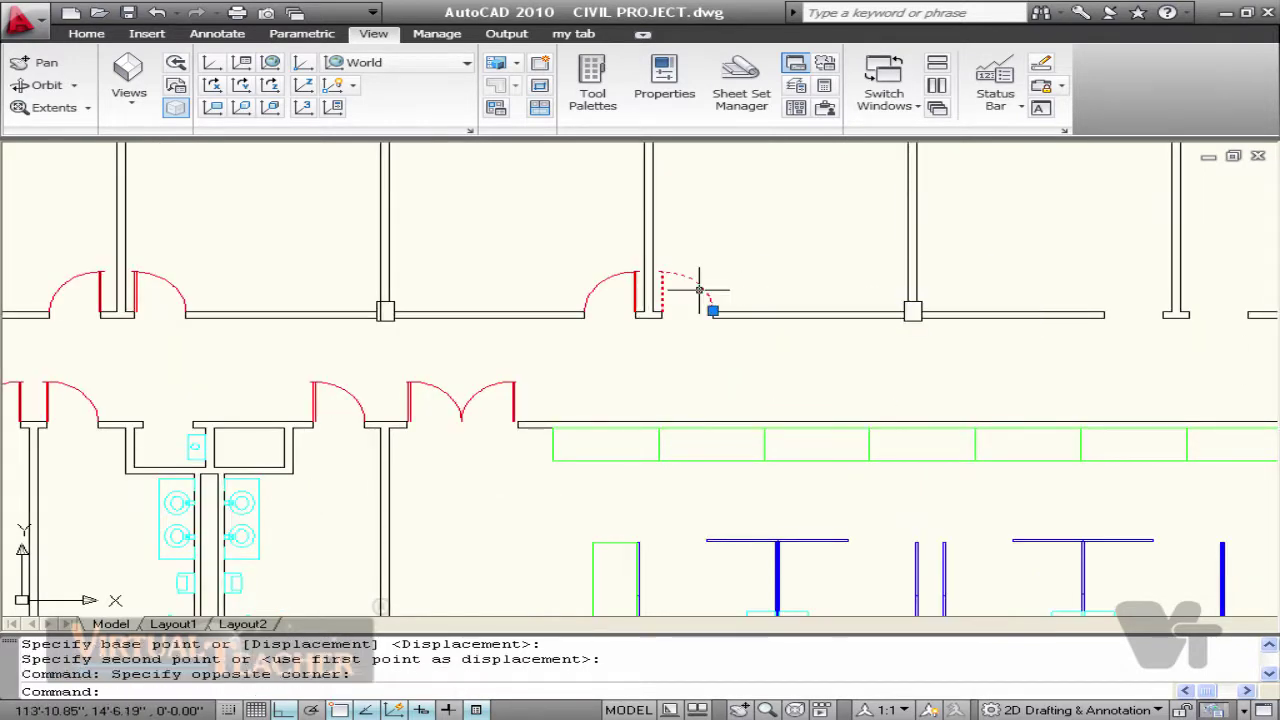
{"action": "type", "text": "c"}
{"action": "key", "text": "Return"}
{"action": "left_click", "coordinate": [710, 354]}
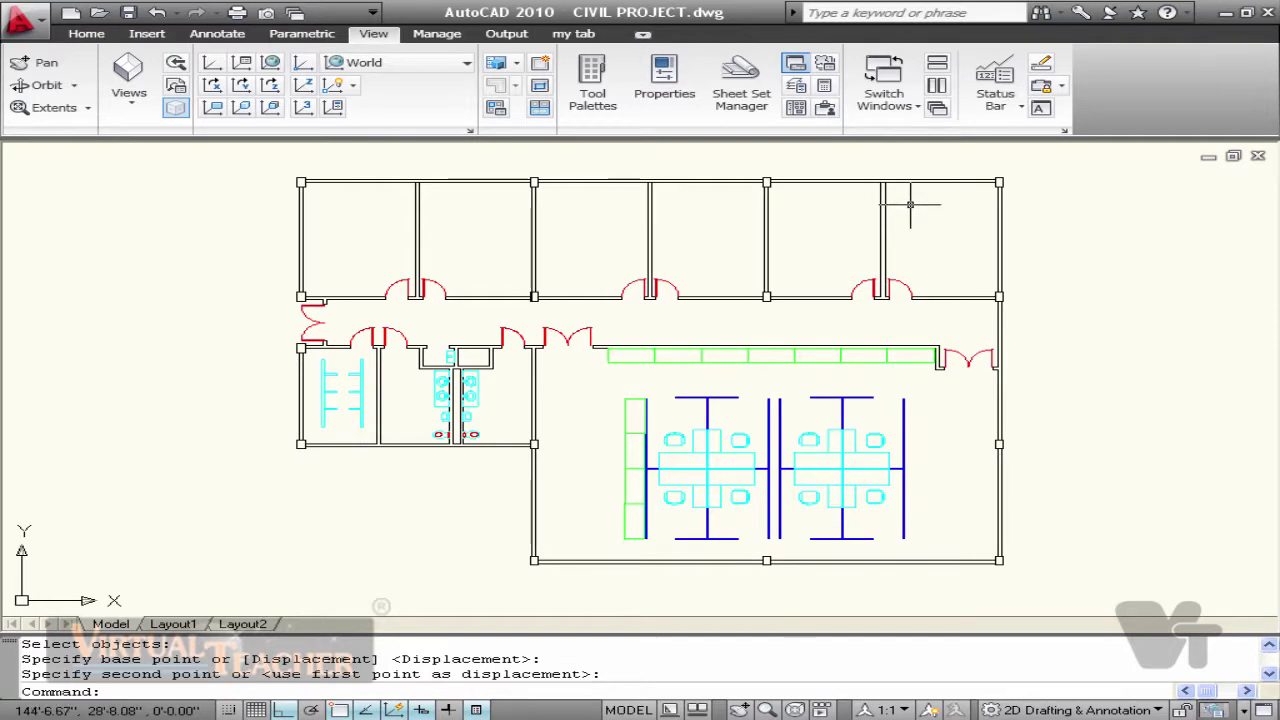
Step: Copy a DESK3 desk from the open office into the top-left corner of the rightmost upper room and rotate it to fit
{"action": "middle_click_drag", "start_coordinate": [931, 245], "coordinate": [927, 255]}
{"action": "scroll", "coordinate": [908, 241], "scroll_direction": "up", "scroll_amount": 1}
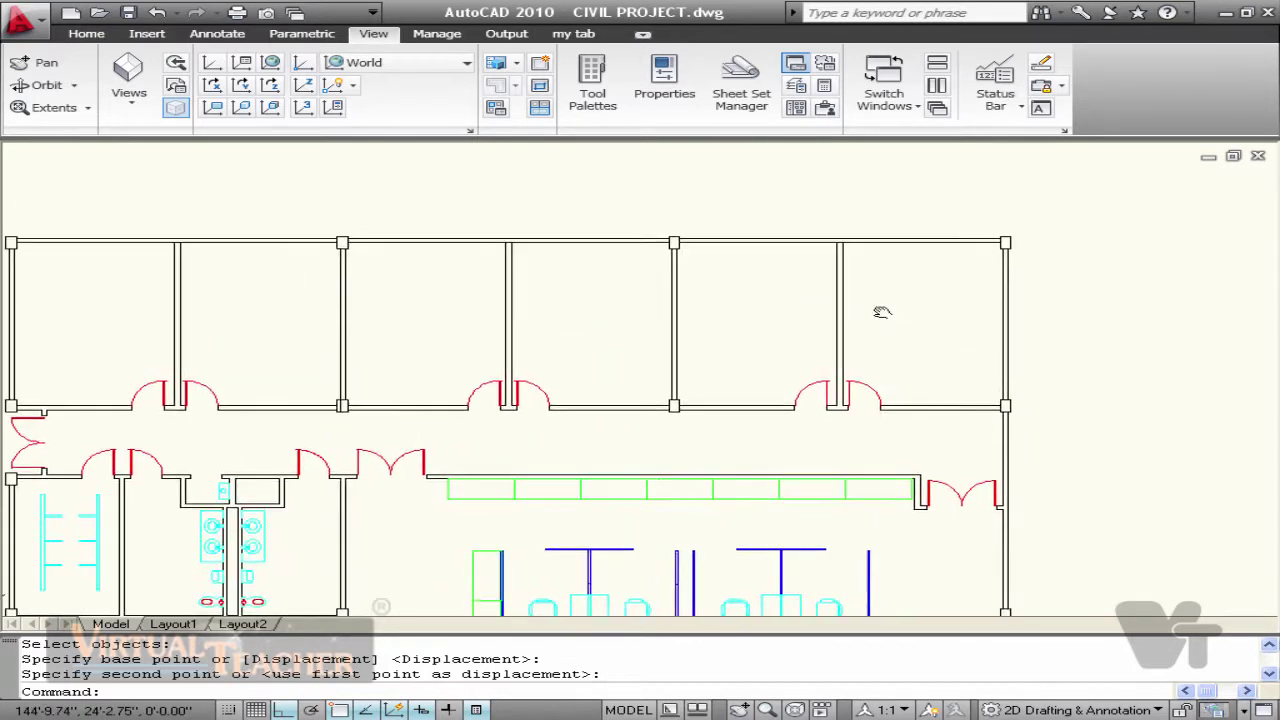
{"action": "scroll", "coordinate": [800, 474], "scroll_direction": "up", "scroll_amount": 1}
{"action": "left_click", "coordinate": [800, 500]}
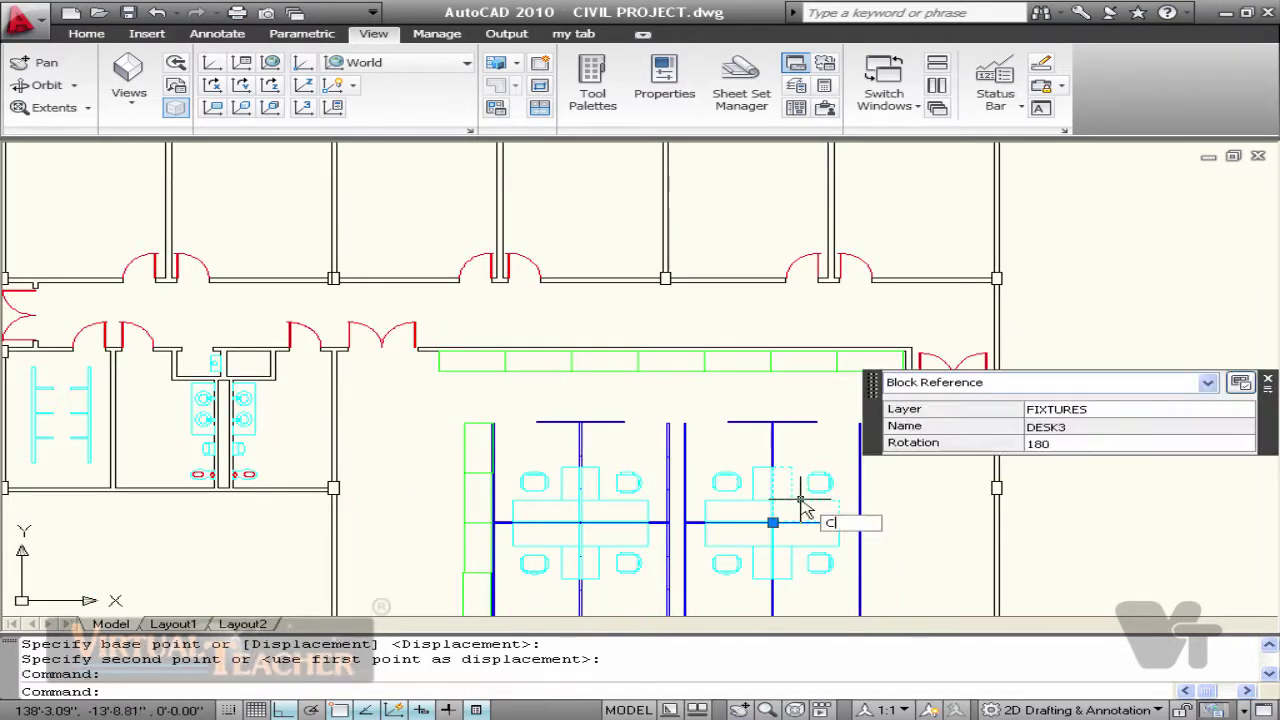
{"action": "type", "text": "CO"}
{"action": "key", "text": "Return"}
{"action": "left_click", "coordinate": [773, 522]}
{"action": "middle_click_drag", "start_coordinate": [914, 145], "coordinate": [932, 297]}
{"action": "scroll", "coordinate": [932, 297], "scroll_direction": "up", "scroll_amount": 2}
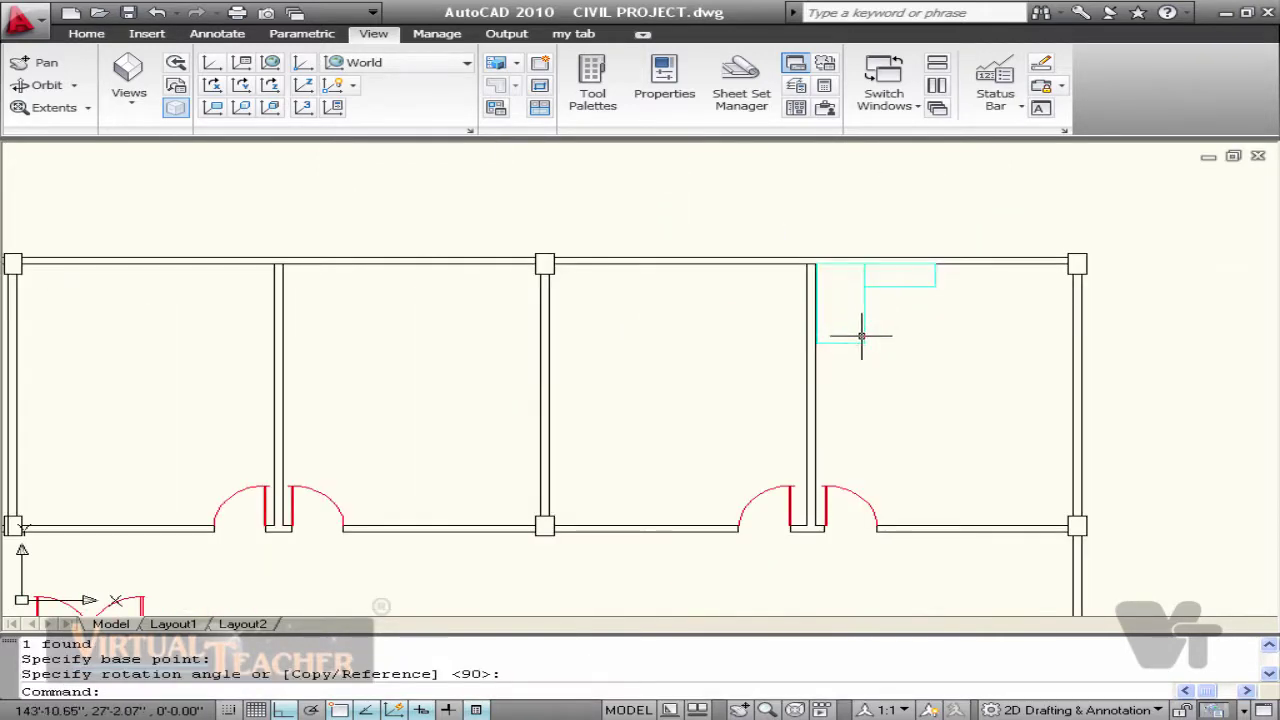
Step: Mirror the rightmost room's desk across the partition wall into the neighbouring room, keeping the original
{"action": "left_click", "coordinate": [862, 336]}
{"action": "type", "text": "MI"}
{"action": "key", "text": "Return"}
{"action": "scroll", "coordinate": [863, 340], "scroll_direction": "up", "scroll_amount": 5}
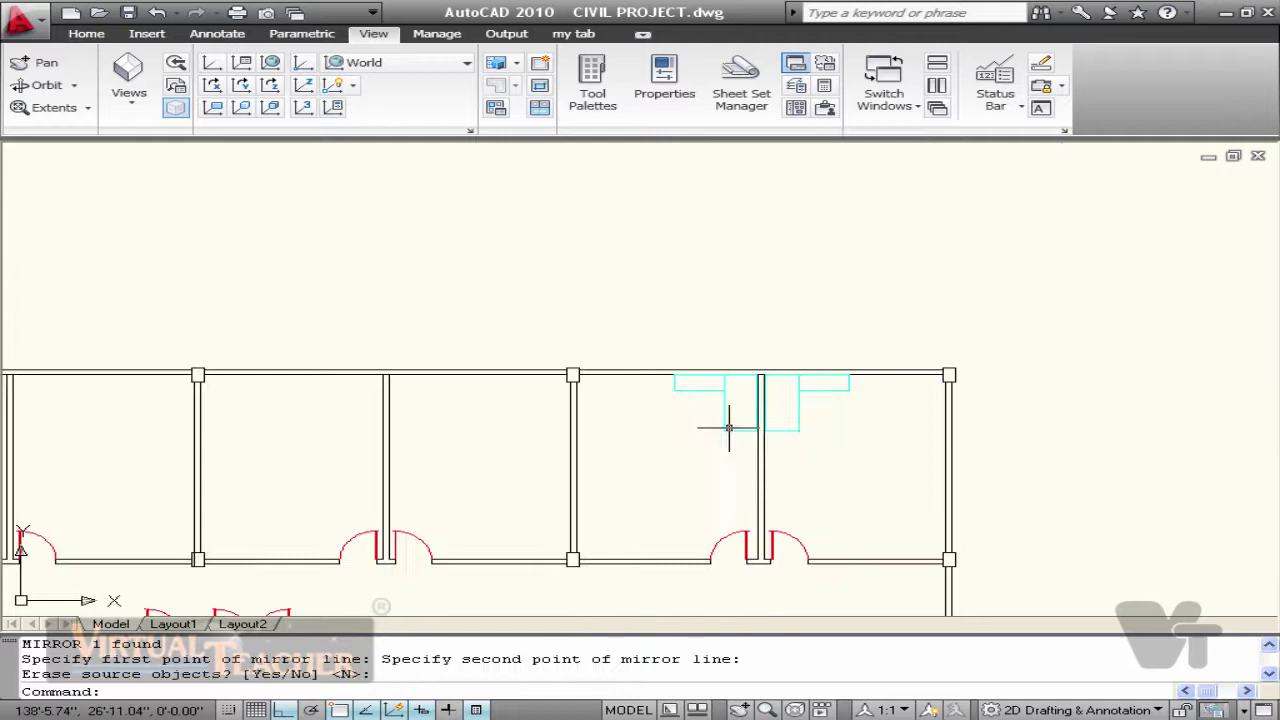
Step: Copy the mirrored pair of DESK3 desks to the middle and left-hand pairs of upper rooms along the top wall
{"action": "left_click", "coordinate": [730, 434]}
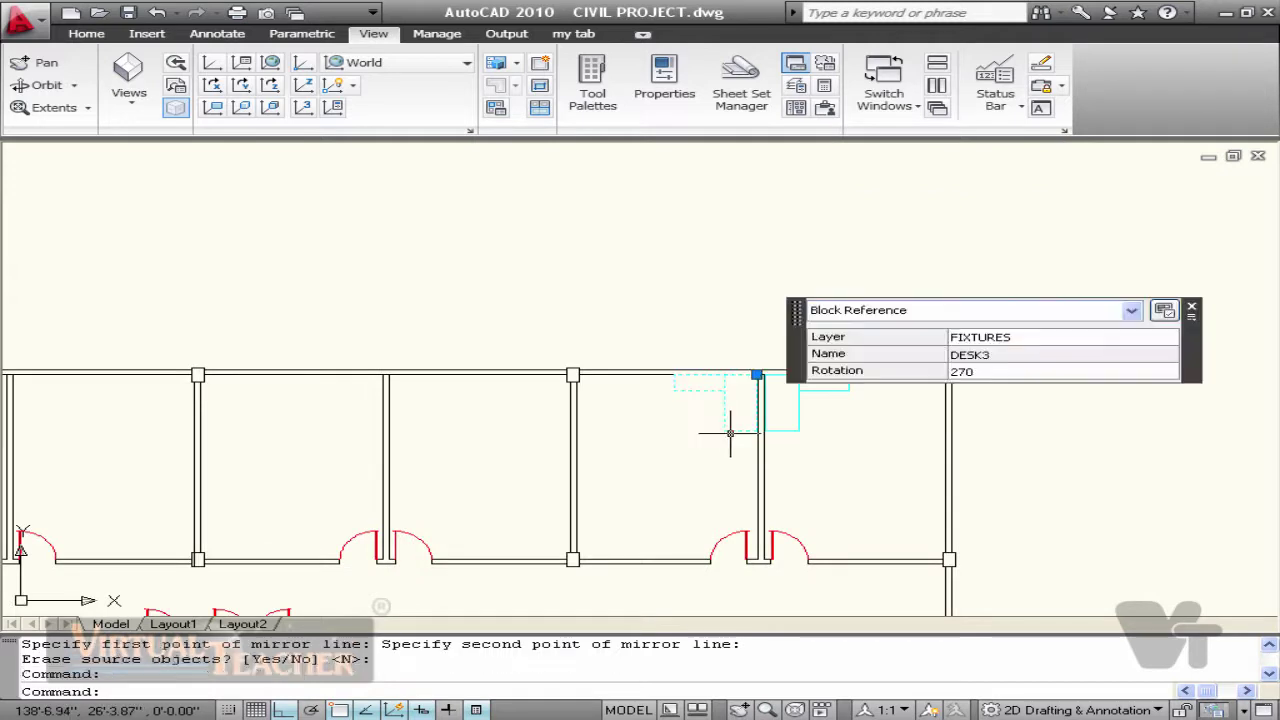
{"action": "left_click", "coordinate": [821, 423]}
{"action": "type", "text": "co"}
{"action": "key", "text": "Return"}
{"action": "scroll", "coordinate": [765, 345], "scroll_direction": "up", "scroll_amount": 6}
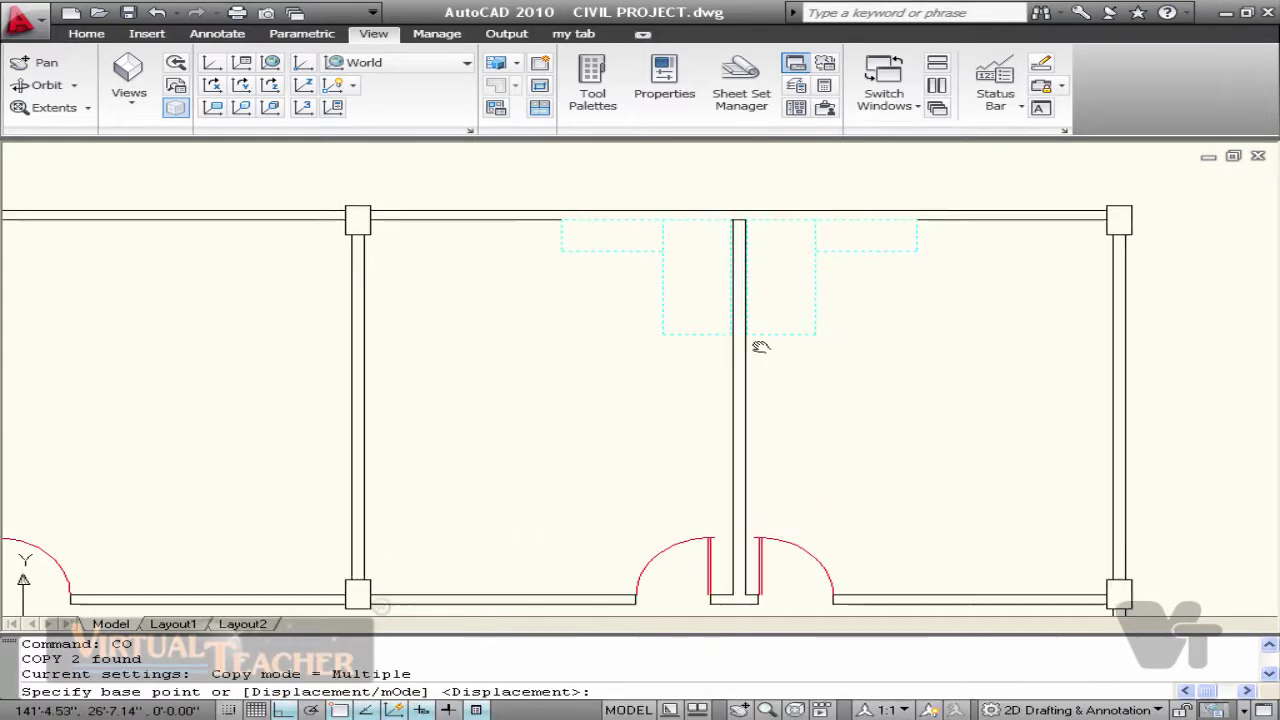
{"action": "left_click", "coordinate": [748, 336]}
{"action": "scroll", "coordinate": [423, 357], "scroll_direction": "down", "scroll_amount": 2}
{"action": "scroll", "coordinate": [551, 363], "scroll_direction": "up", "scroll_amount": 2}
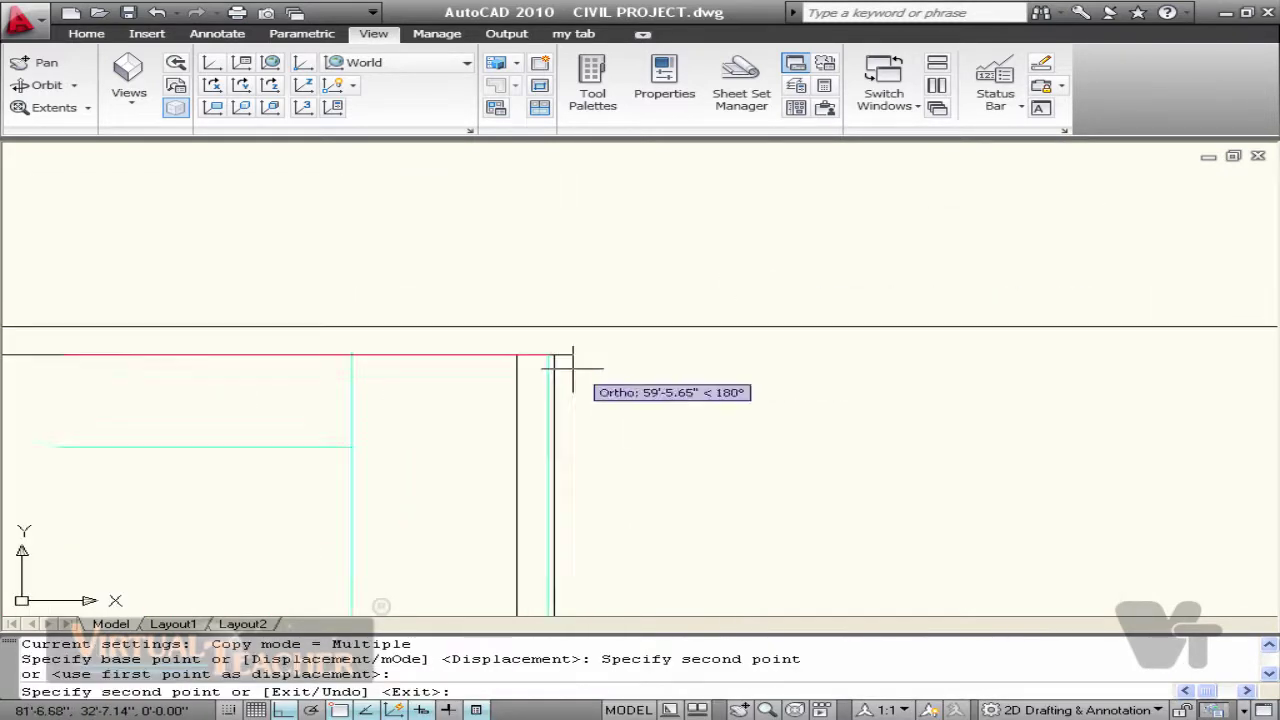
{"action": "key", "text": "Escape"}
Step: Draw a small rectangle against the left wall of the rightmost upper room, between the desk and the door
{"action": "scroll", "coordinate": [900, 400], "scroll_direction": "down", "scroll_amount": 3}
{"action": "scroll", "coordinate": [903, 420], "scroll_direction": "up", "scroll_amount": 4}
{"action": "type", "text": "rec"}
{"action": "key", "text": "Return"}
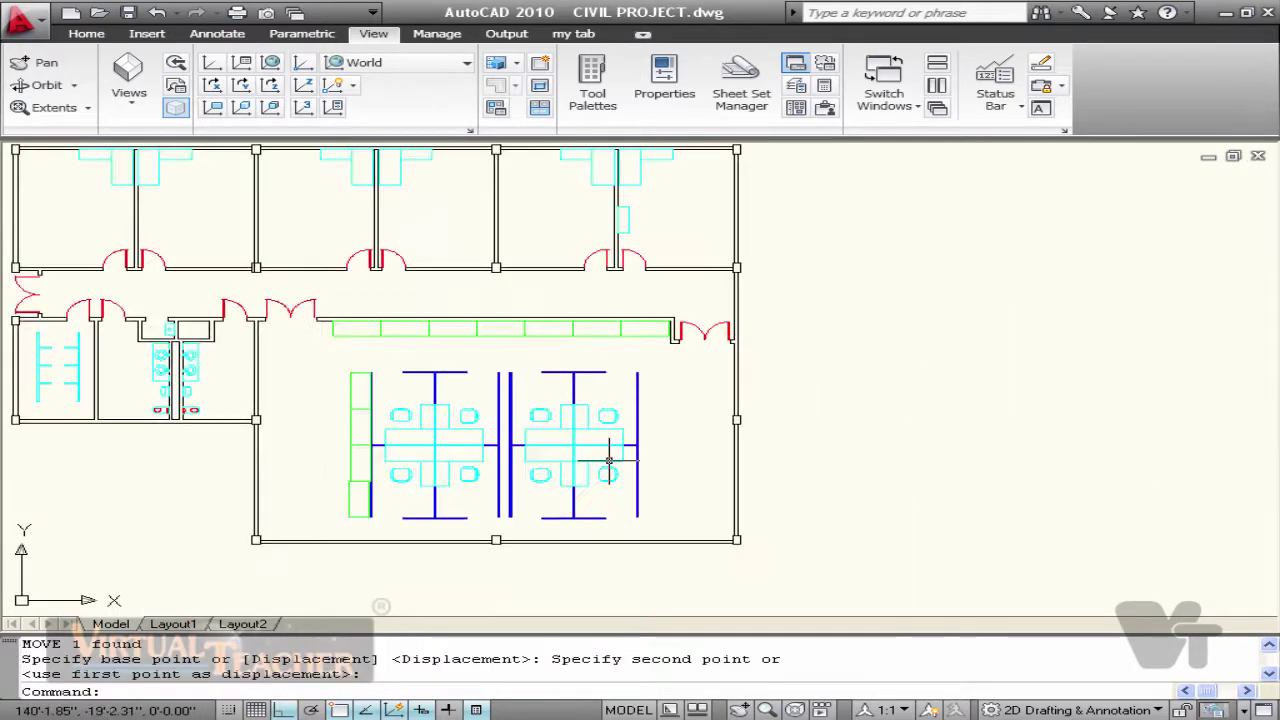
Step: Copy a chair from the open office into the rightmost upper room, beside the small rectangular table and beside the corner desk
{"action": "scroll", "coordinate": [608, 457], "scroll_direction": "up", "scroll_amount": 5}
{"action": "left_click", "coordinate": [608, 386]}
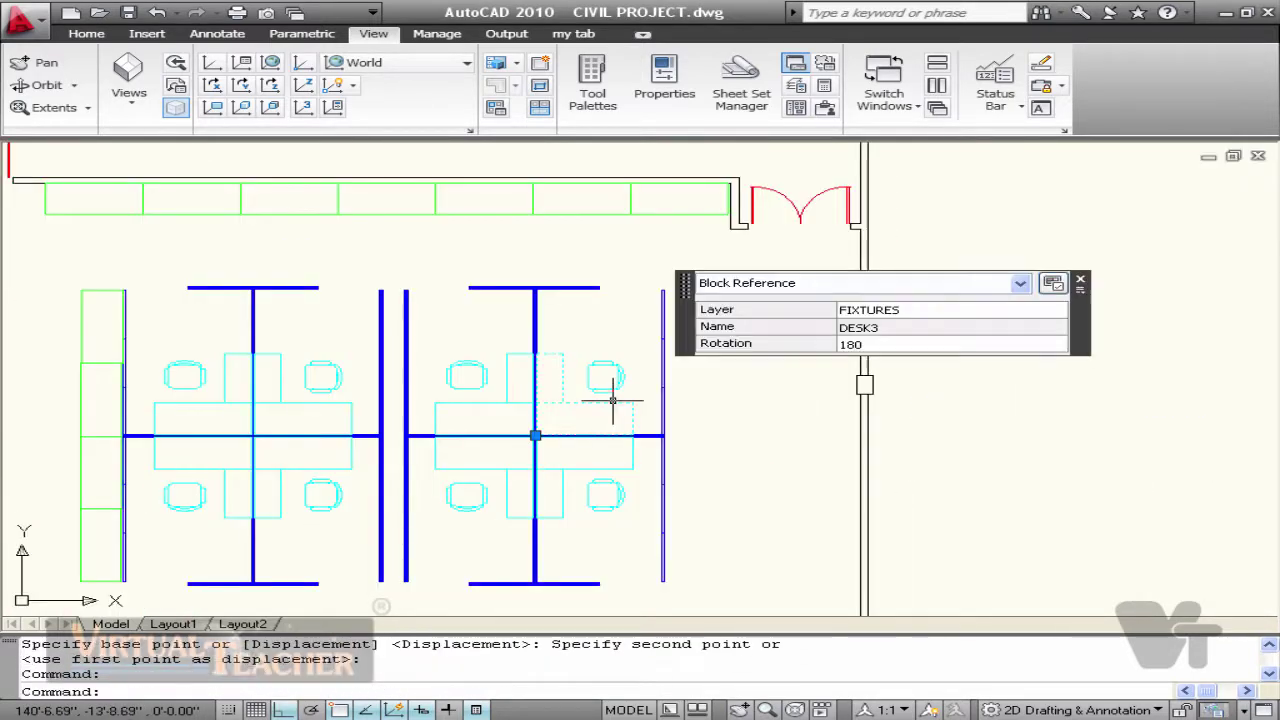
{"action": "key", "text": "Escape"}
{"action": "left_click", "coordinate": [610, 378]}
{"action": "left_click", "coordinate": [582, 388]}
{"action": "type", "text": "co"}
{"action": "key", "text": "Return"}
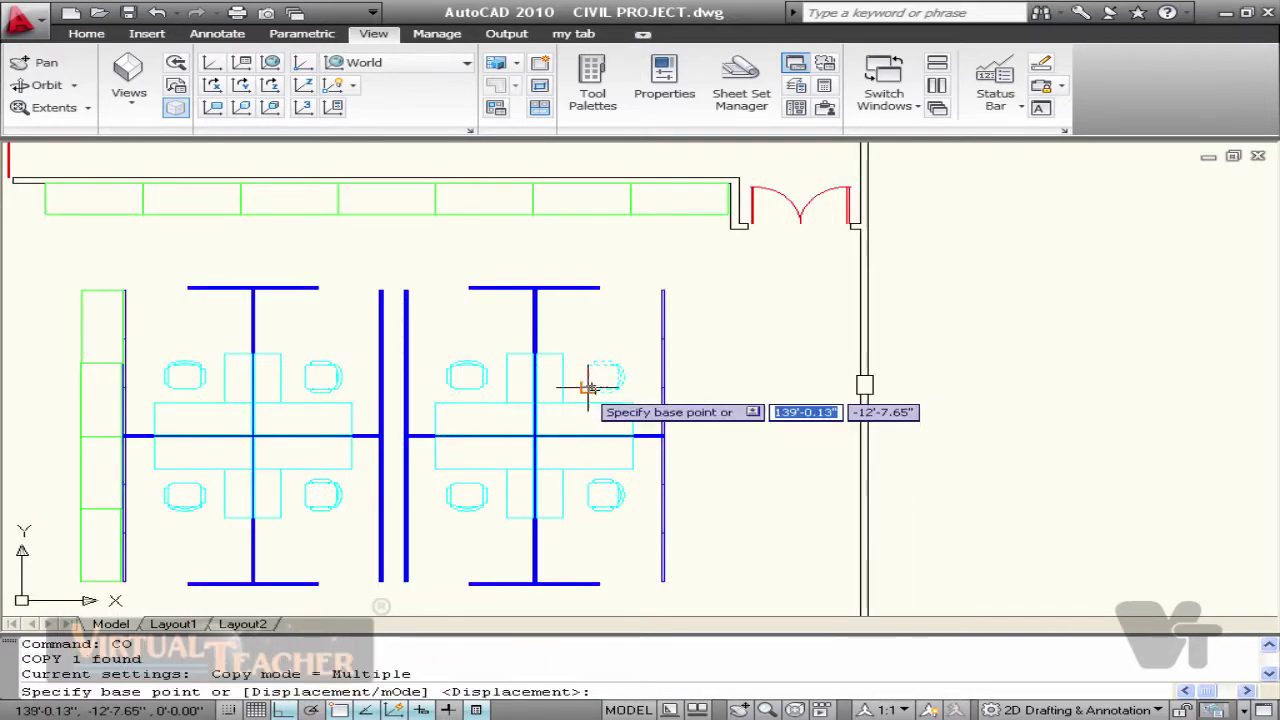
{"action": "left_click", "coordinate": [592, 380]}
{"action": "middle_click_drag", "start_coordinate": [592, 362], "coordinate": [604, 400]}
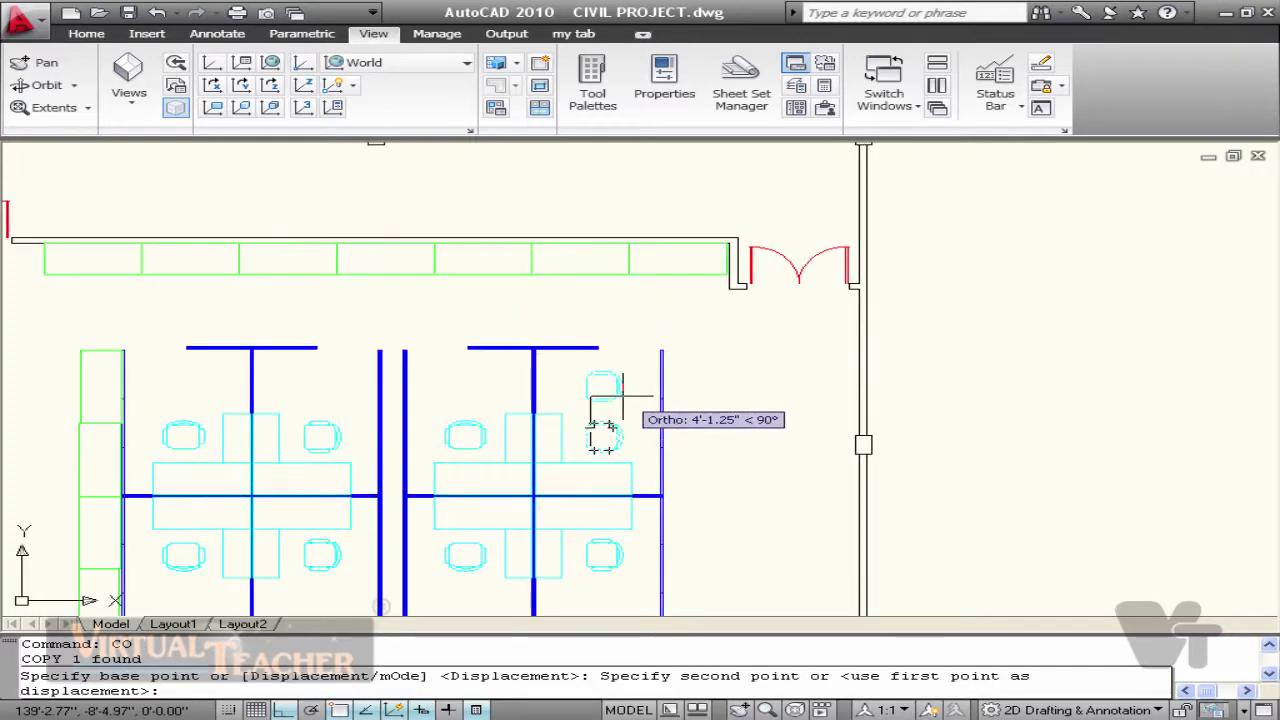
{"action": "key", "text": "F8"}
{"action": "scroll", "coordinate": [649, 228], "scroll_direction": "down", "scroll_amount": 2}
{"action": "middle_click_drag", "start_coordinate": [661, 190], "coordinate": [648, 405]}
{"action": "scroll", "coordinate": [645, 283], "scroll_direction": "up", "scroll_amount": 3}
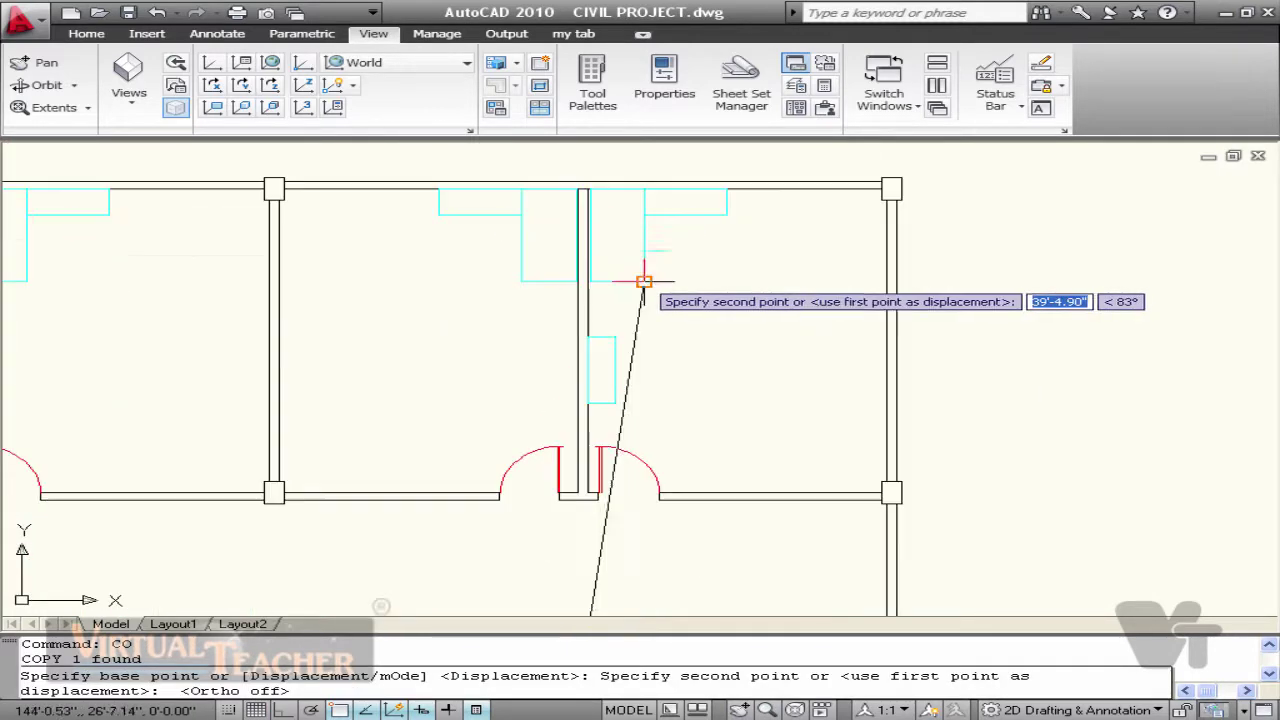
{"action": "left_click", "coordinate": [638, 377]}
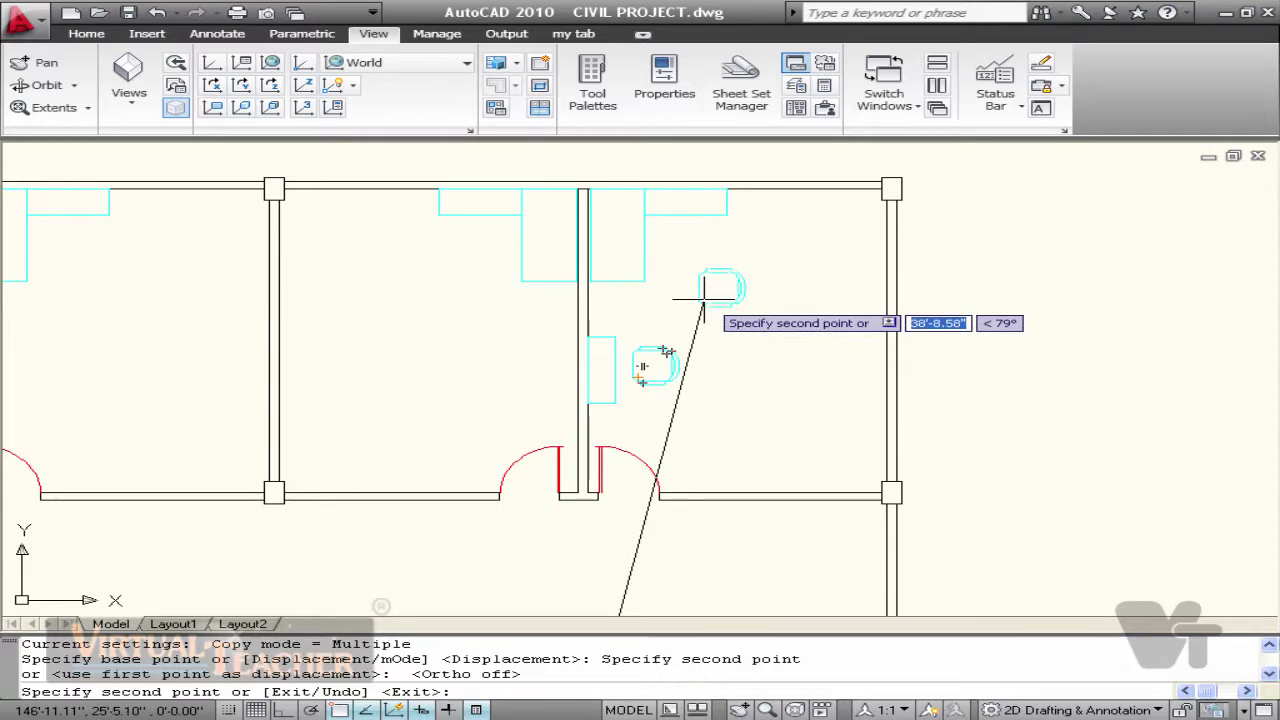
{"action": "key", "text": "Escape"}
{"action": "type", "text": "i"}
{"action": "key", "text": "Return"}
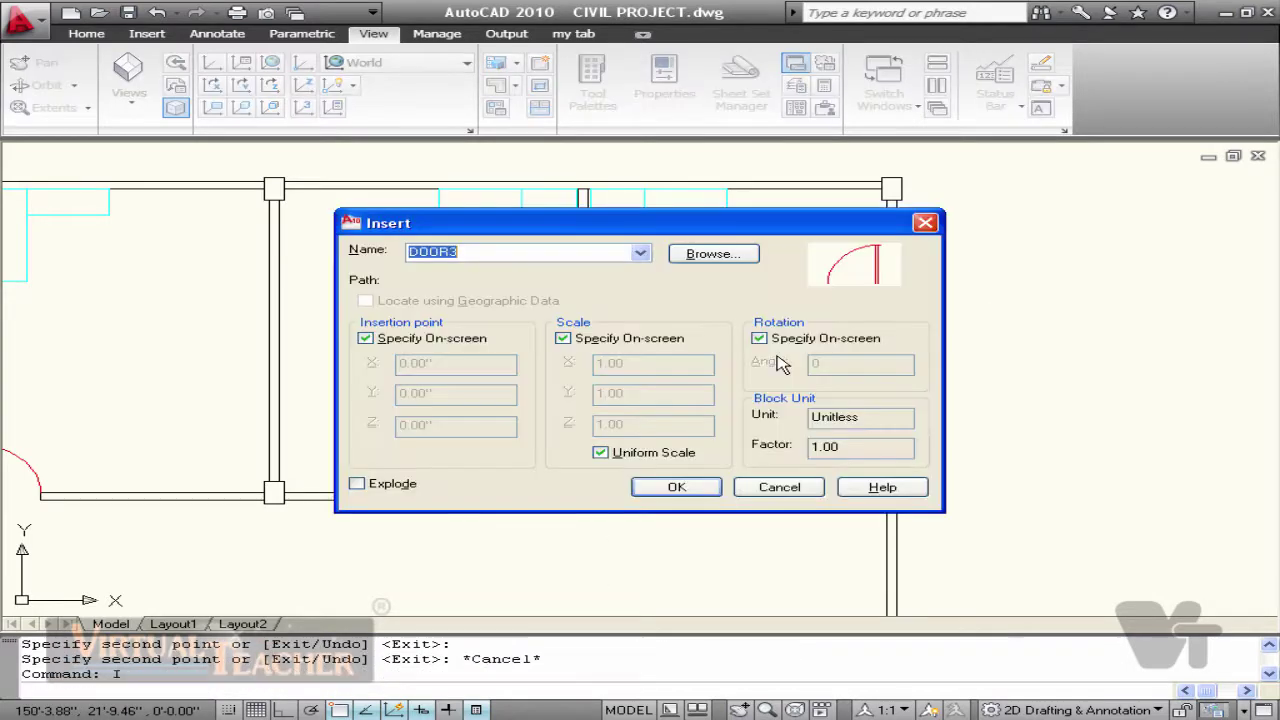
{"action": "key", "text": "Escape"}
Step: Insert the three-seat Roundback sofa block from the Home - Space Planner drawing, rotated to stand along the rightmost upper room's outer wall
{"action": "type", "text": "DC"}
{"action": "key", "text": "Return"}
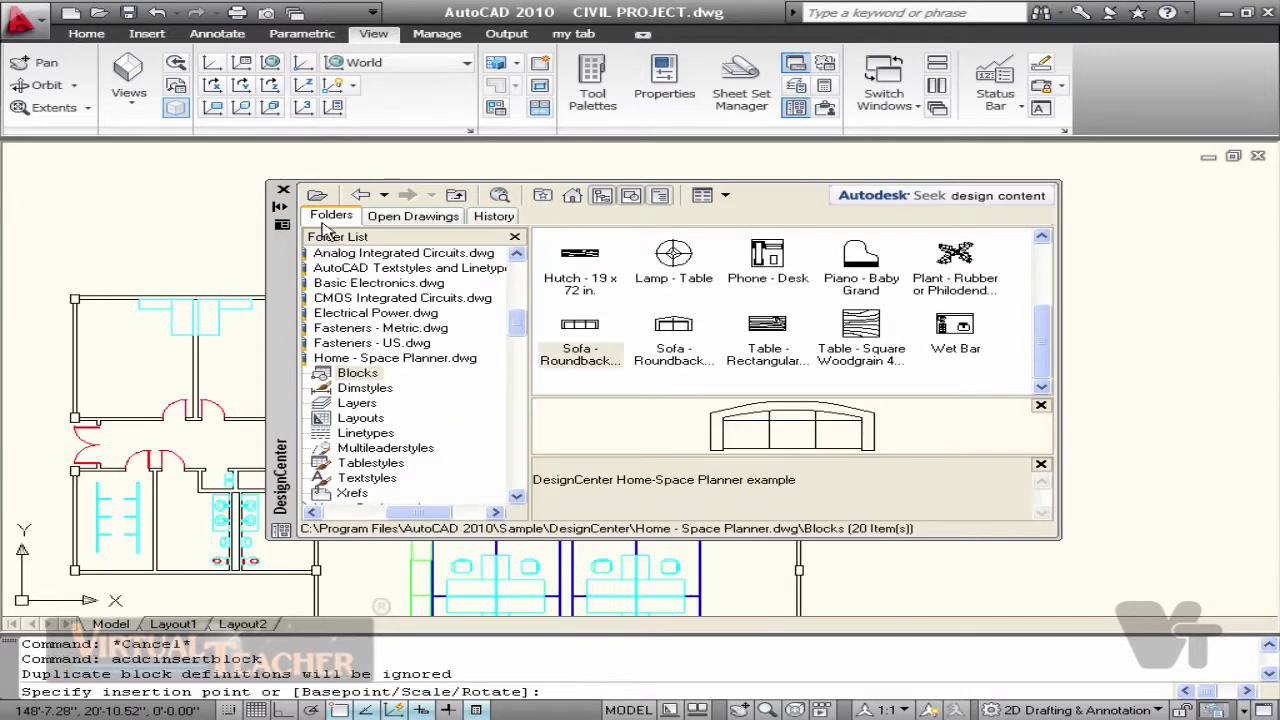
{"action": "left_click_drag", "start_coordinate": [655, 337], "coordinate": [823, 248]}
{"action": "key", "text": "Return"}
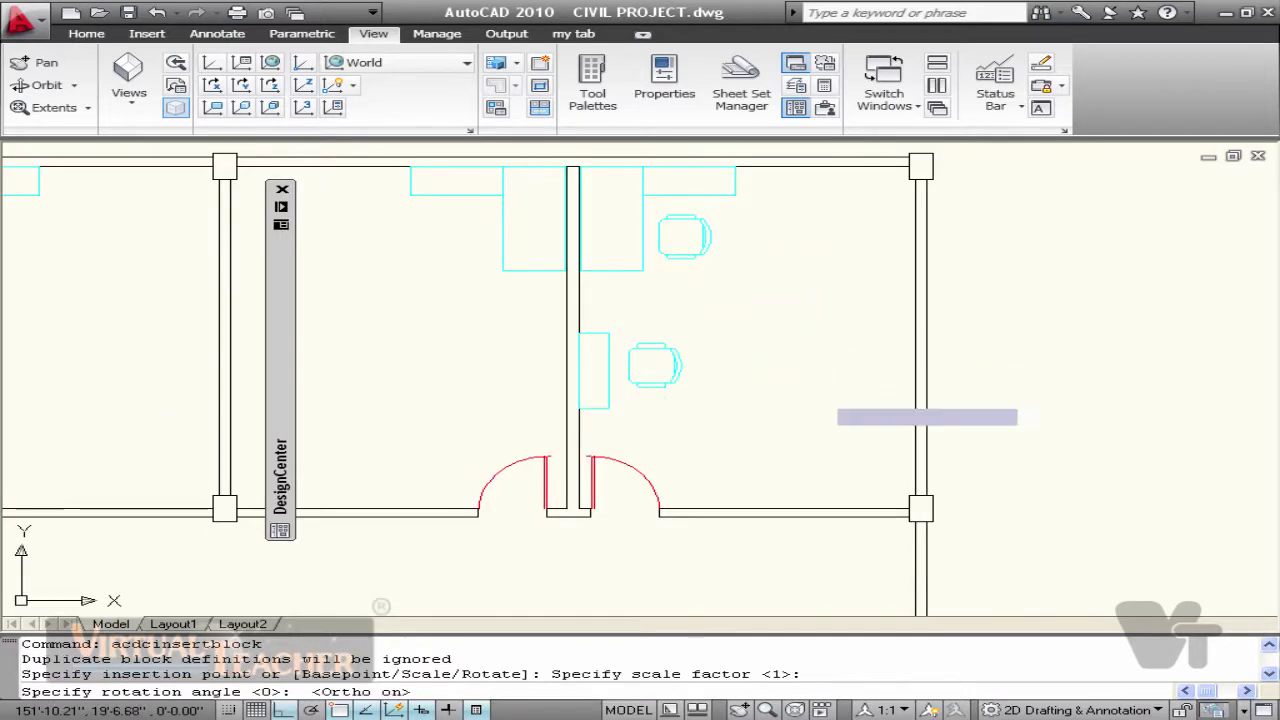
{"action": "key", "text": "Return"}
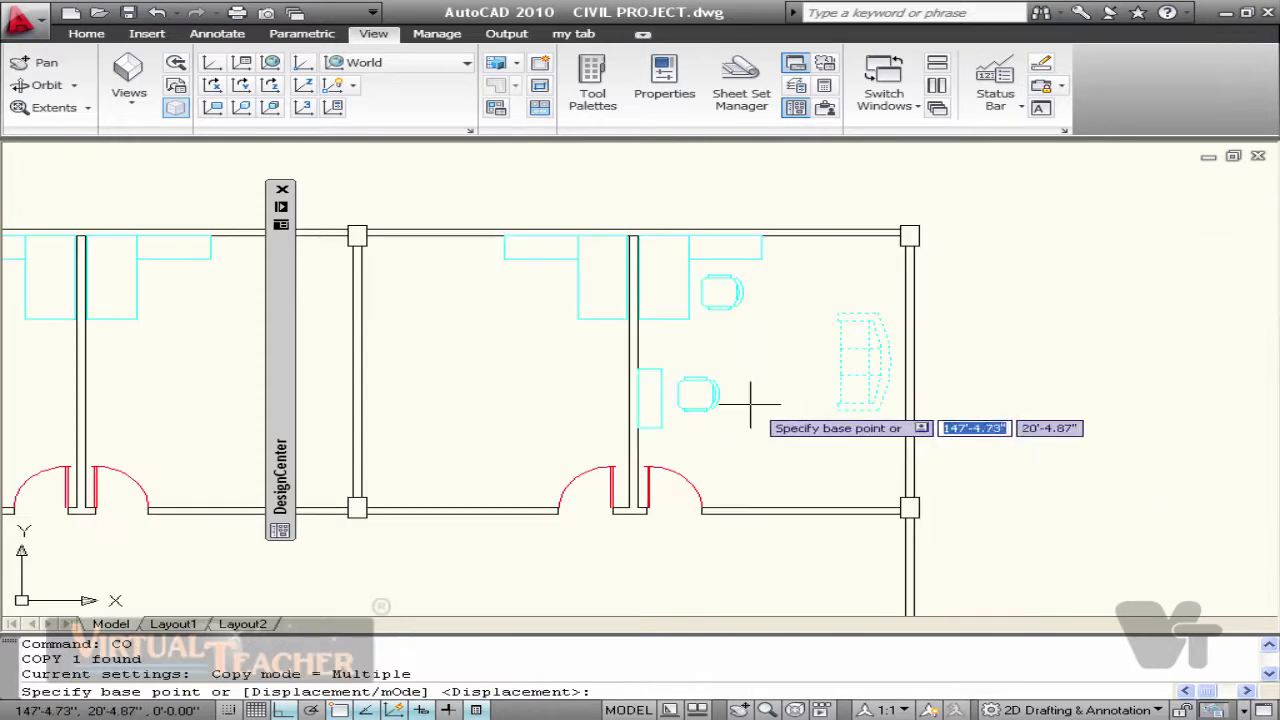
Step: Mirror the two chairs and the sofa into the neighbouring room and copy the furniture to the remaining pairs of upper rooms
{"action": "key", "text": "Escape"}
{"action": "left_click", "coordinate": [716, 397]}
{"action": "left_click", "coordinate": [741, 312]}
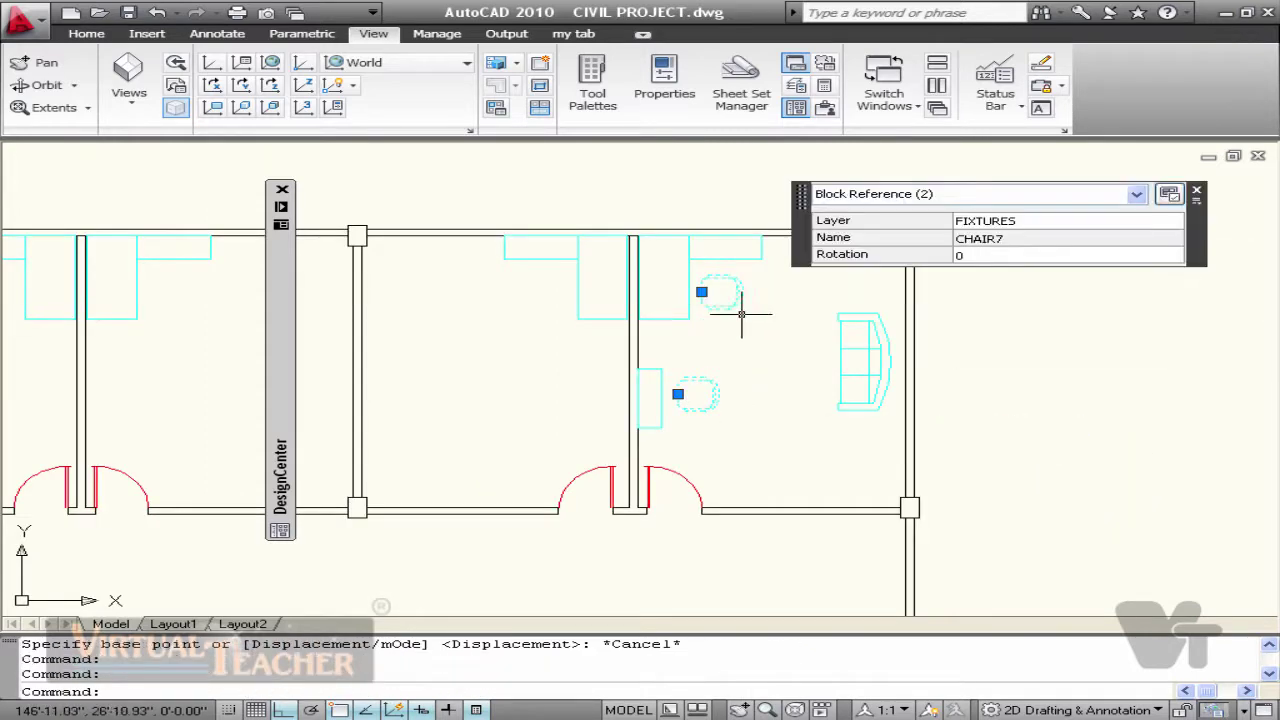
{"action": "left_click", "coordinate": [857, 402]}
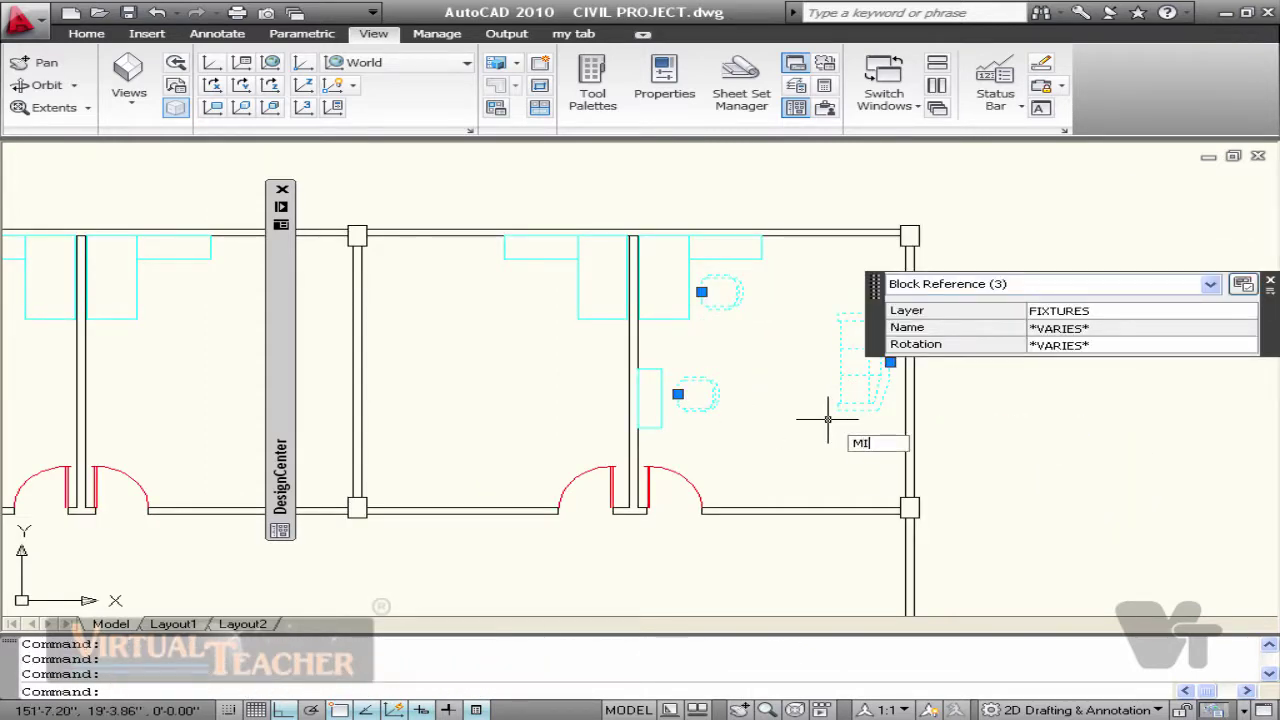
{"action": "key", "text": "Return"}
{"action": "scroll", "coordinate": [666, 266], "scroll_direction": "up", "scroll_amount": 3}
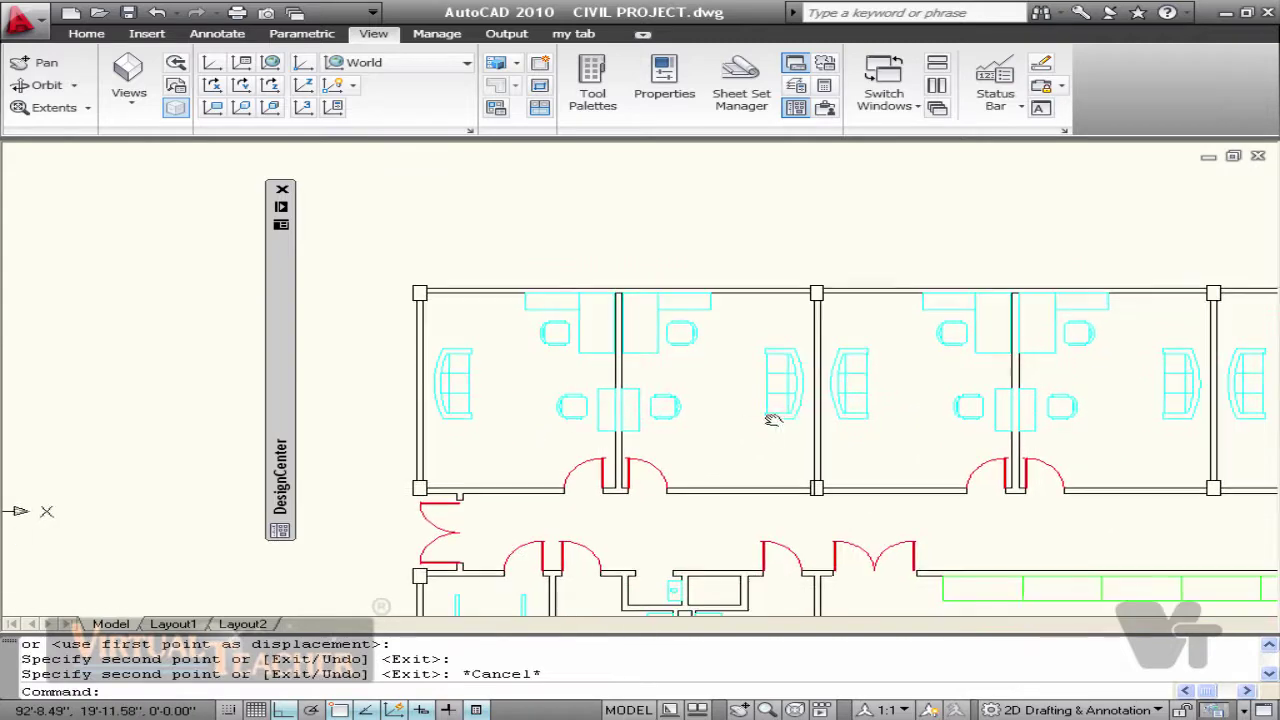
{"action": "scroll", "coordinate": [772, 418], "scroll_direction": "down", "scroll_amount": 3}
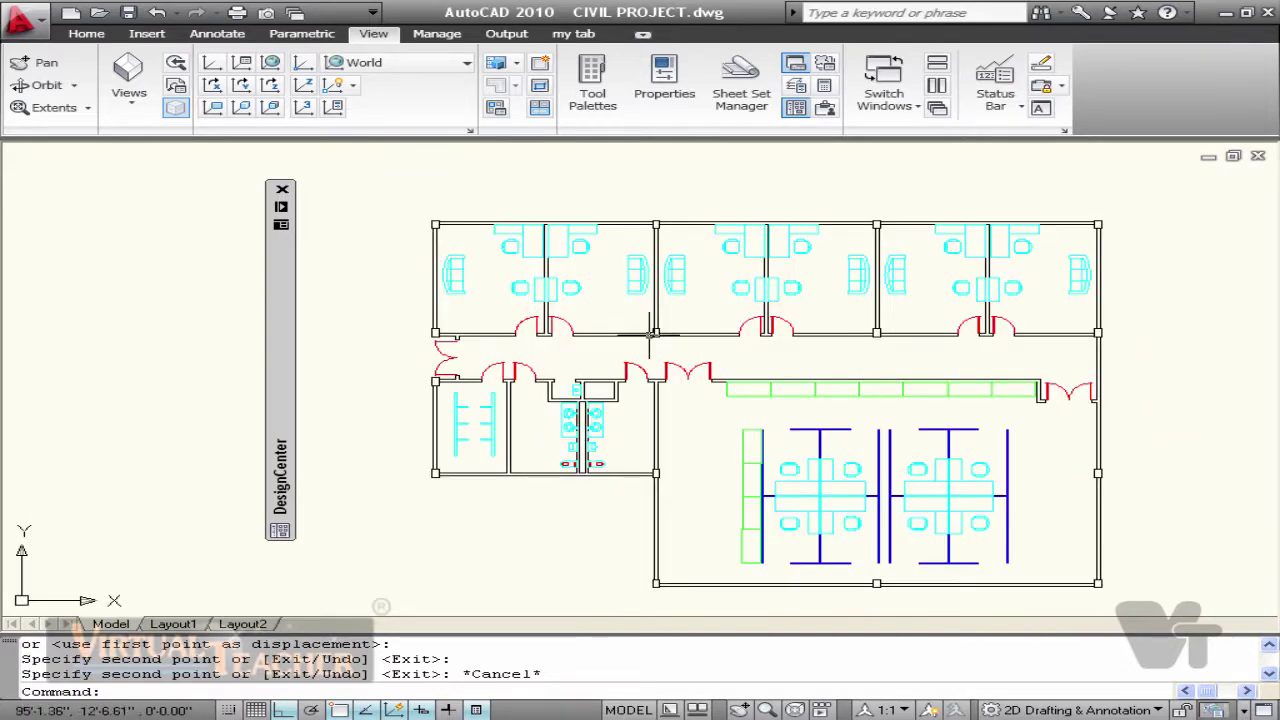
Step: Add the multiline text label OFFICE ROOM in the open office, between the green cabinets and the blue partitions
{"action": "middle_click_drag", "start_coordinate": [624, 285], "coordinate": [623, 349]}
{"action": "scroll", "coordinate": [621, 348], "scroll_direction": "up", "scroll_amount": 2}
{"action": "type", "text": "T"}
{"action": "key", "text": "Return"}
{"action": "middle_click_drag", "start_coordinate": [874, 447], "coordinate": [674, 400]}
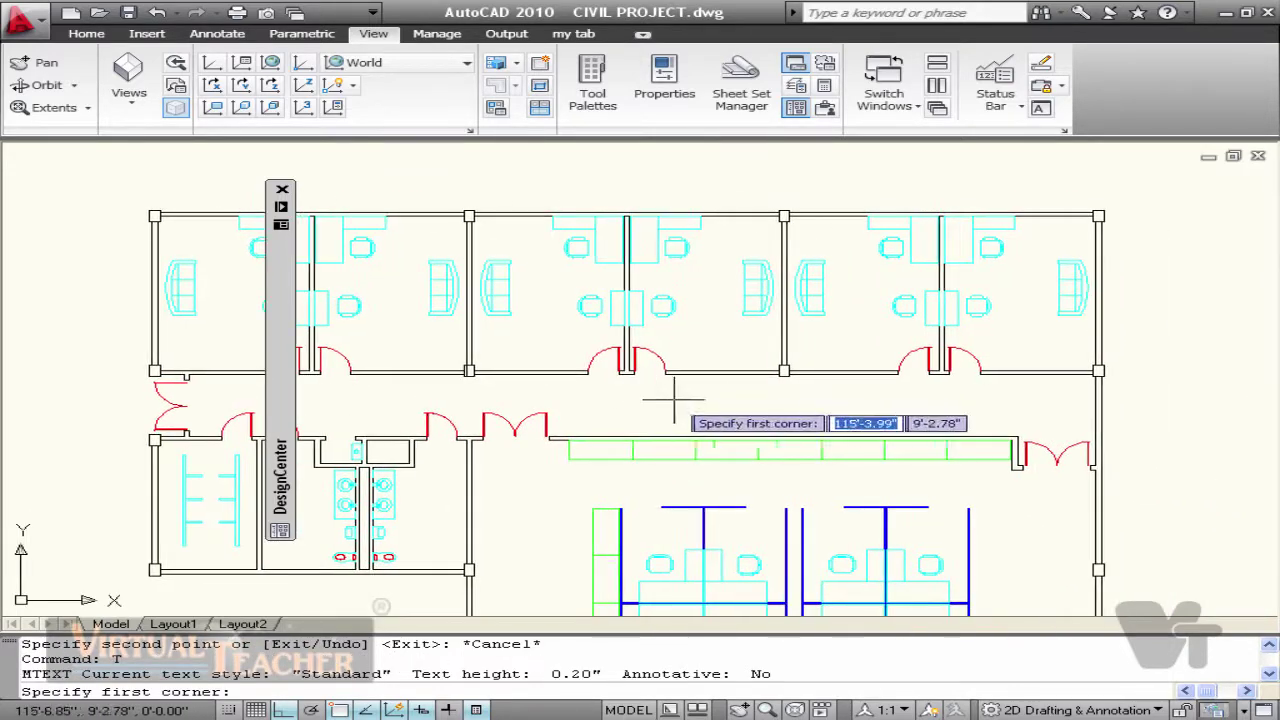
{"action": "scroll", "coordinate": [711, 406], "scroll_direction": "up", "scroll_amount": 3}
{"action": "middle_click_drag", "start_coordinate": [843, 380], "coordinate": [516, 362]}
{"action": "scroll", "coordinate": [760, 540], "scroll_direction": "down", "scroll_amount": 5}
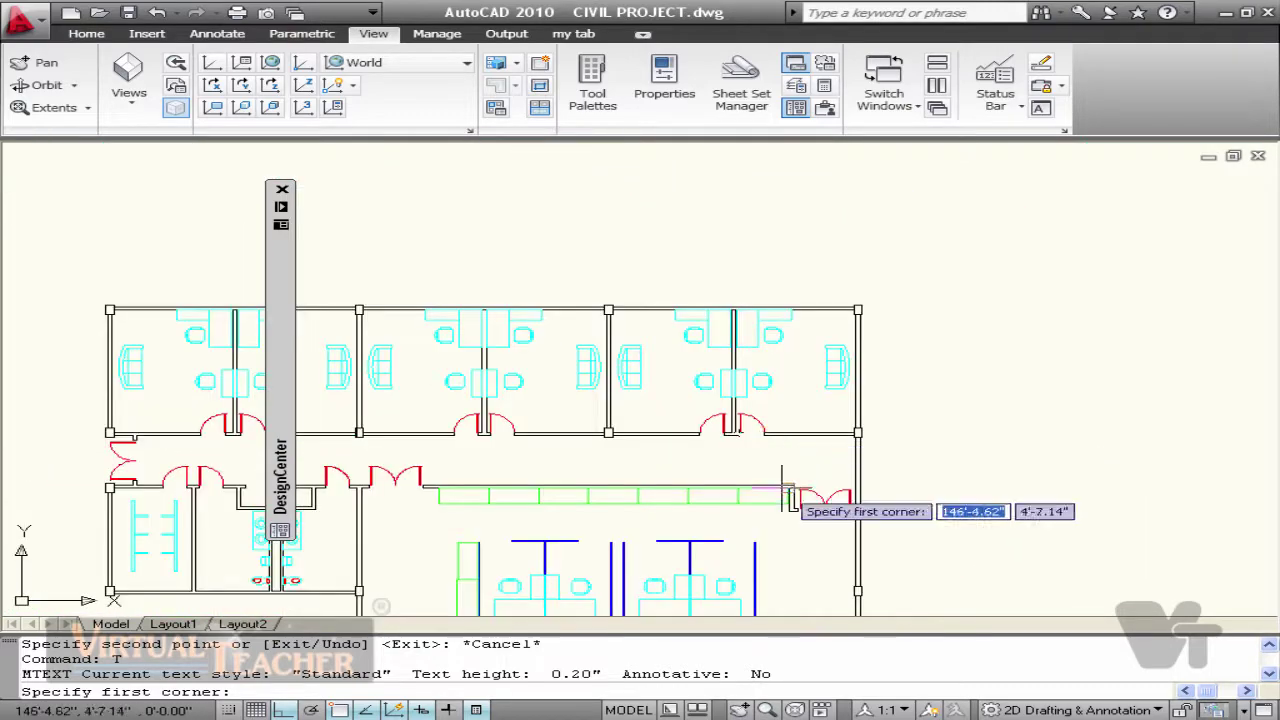
{"action": "scroll", "coordinate": [768, 360], "scroll_direction": "up", "scroll_amount": 5}
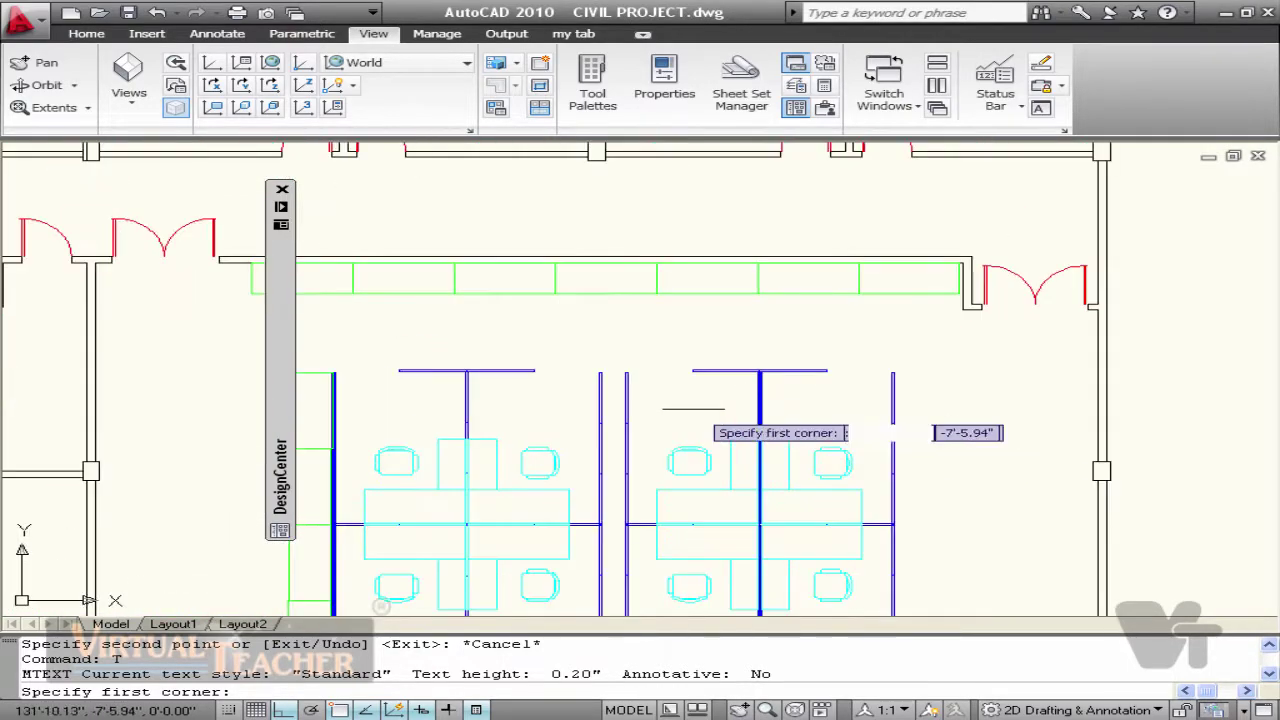
{"action": "scroll", "coordinate": [560, 337], "scroll_direction": "up", "scroll_amount": 4}
{"action": "left_click", "coordinate": [532, 333]}
{"action": "left_click", "coordinate": [599, 339]}
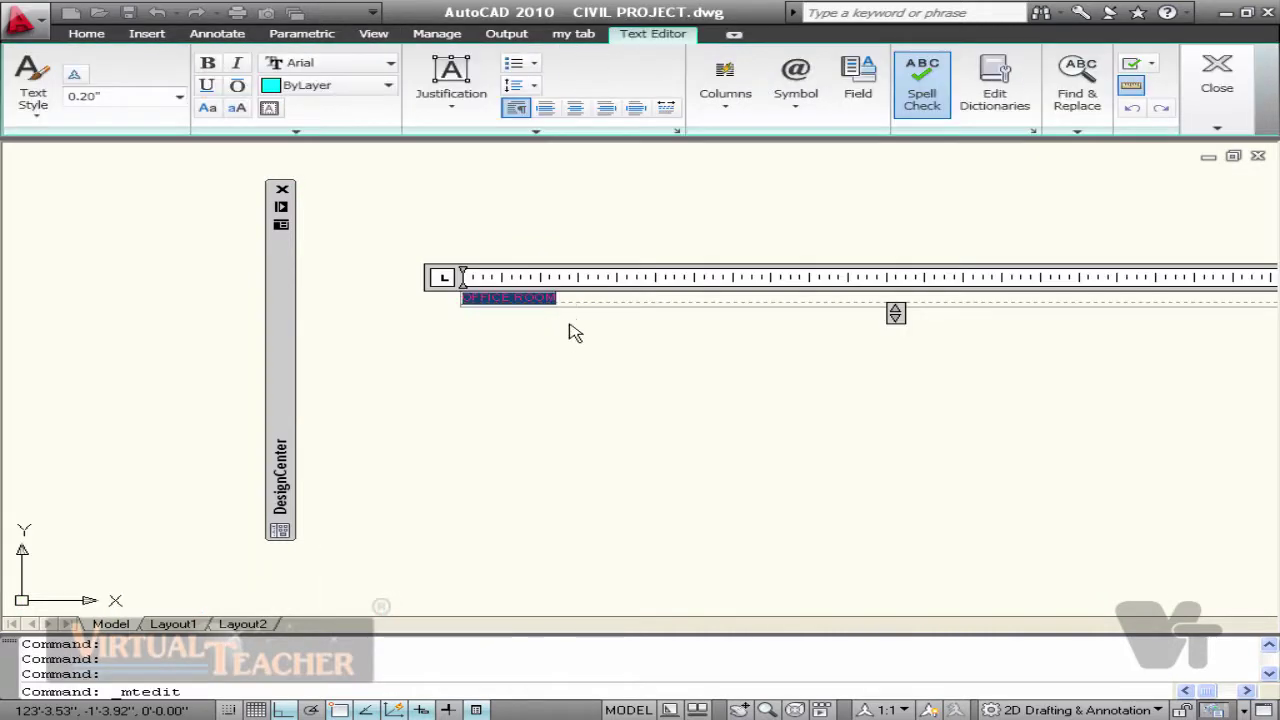
{"action": "left_click", "coordinate": [571, 331]}
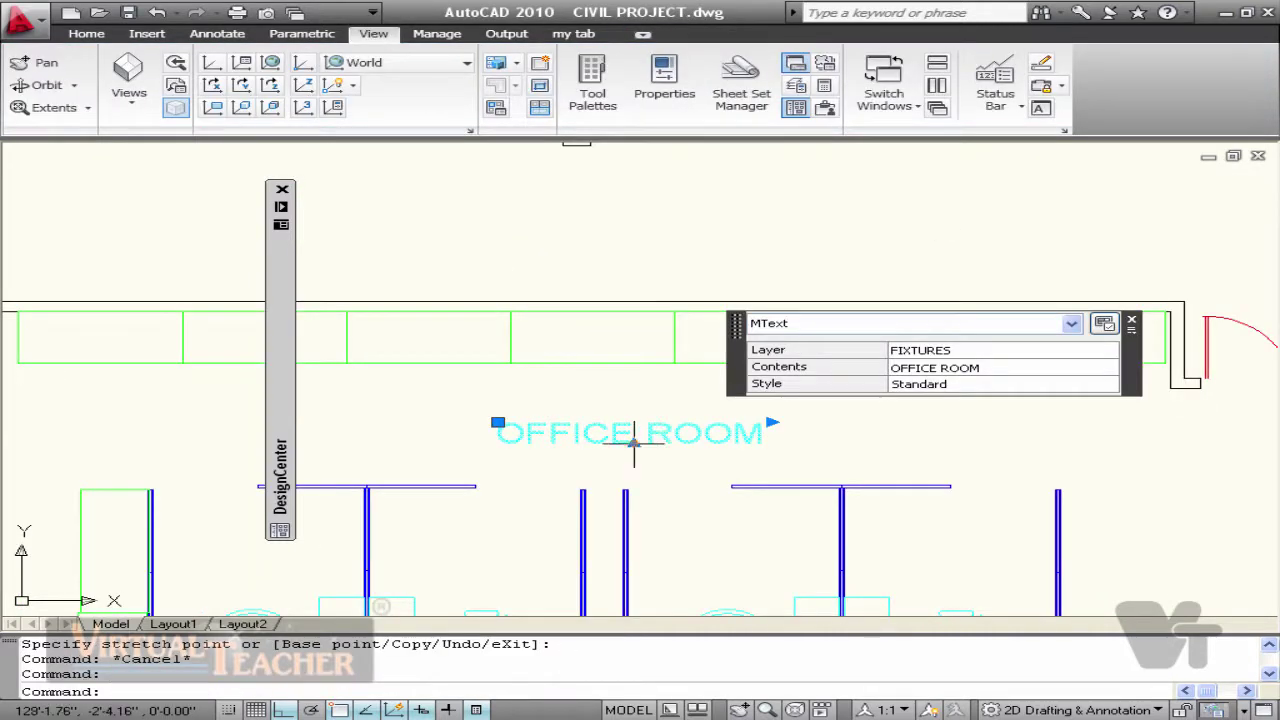
Step: Label the small lower-left room STORE ROOM with slanted text and copy it to the washrooms as WASH ROOM 1 and WASH ROOM 2
{"action": "scroll", "coordinate": [633, 440], "scroll_direction": "down", "scroll_amount": 3}
{"action": "left_click", "coordinate": [86, 33]}
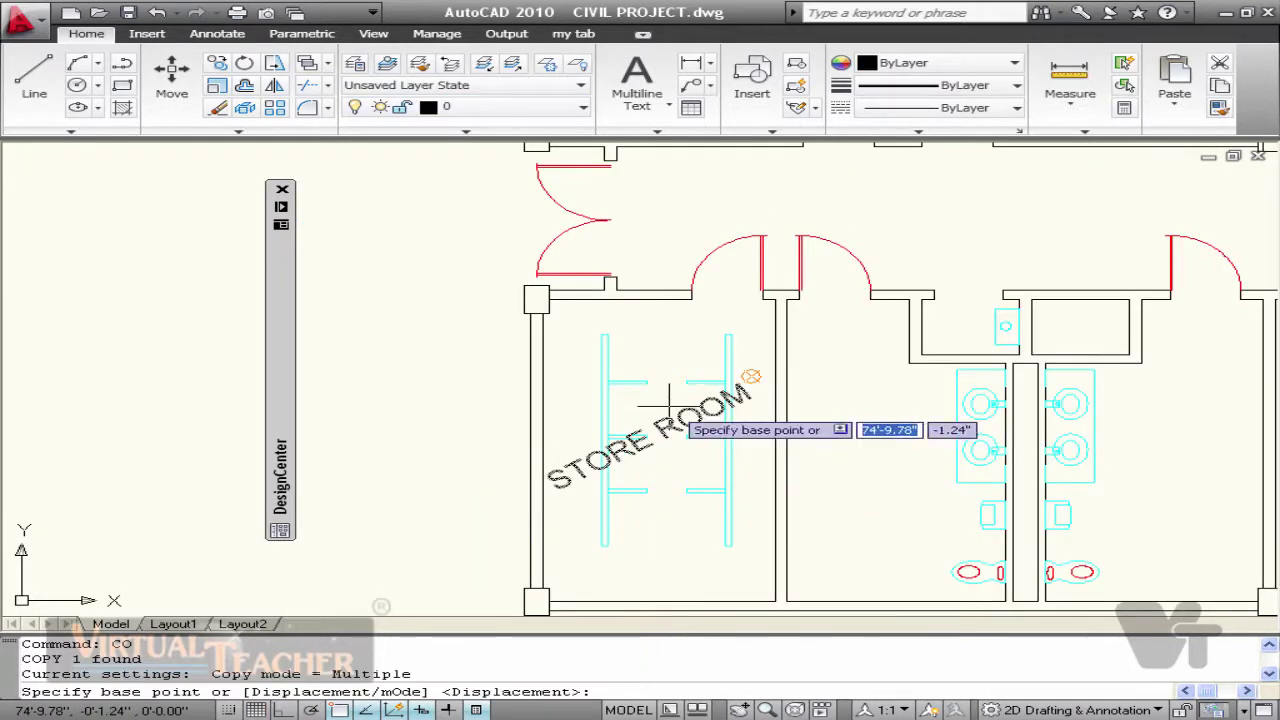
{"action": "left_click", "coordinate": [671, 391]}
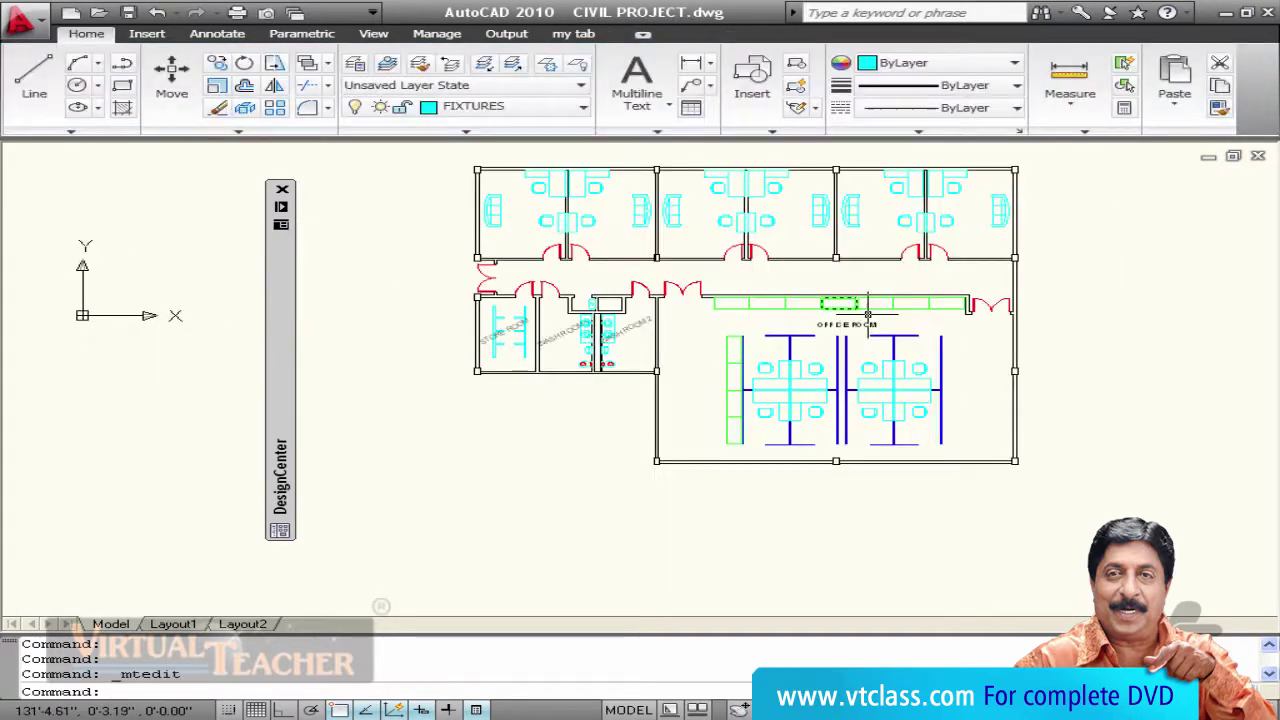
Step: Place the label DISCUSSION ROOM 1 in the upper rooms by copying the text from room to room
{"action": "scroll", "coordinate": [867, 313], "scroll_direction": "up", "scroll_amount": 2}
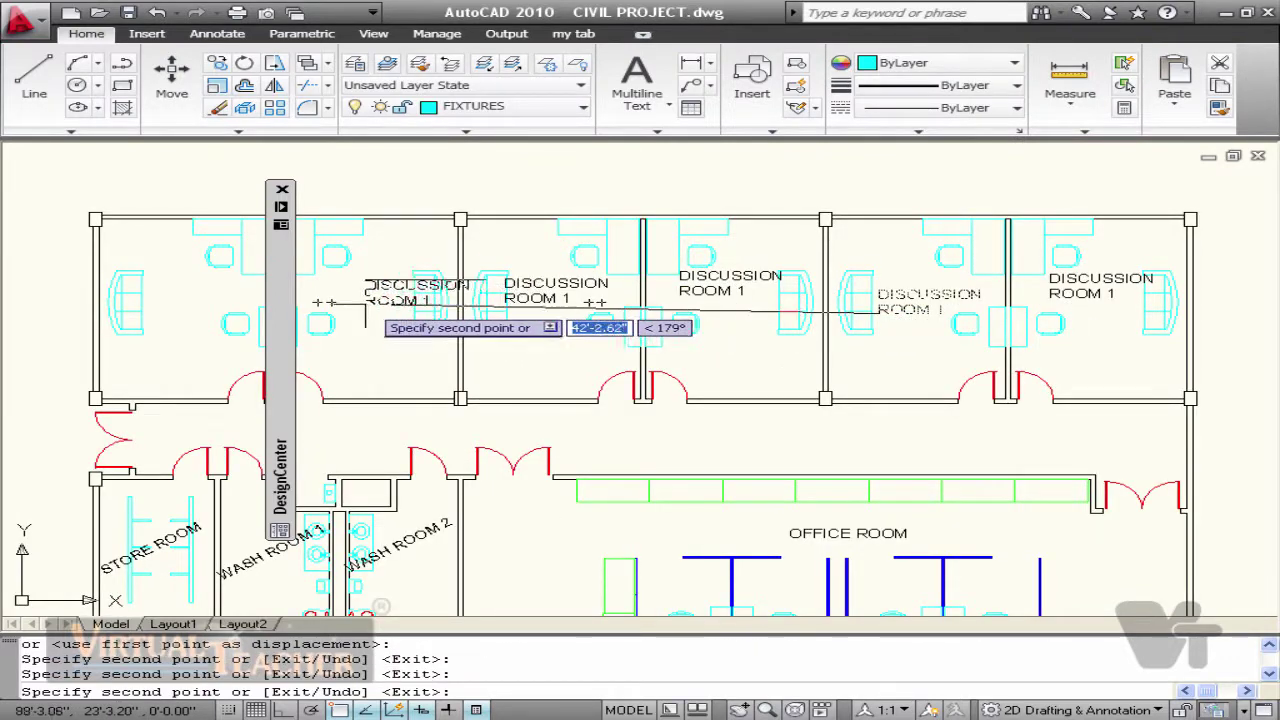
{"action": "scroll", "coordinate": [400, 310], "scroll_direction": "up", "scroll_amount": 2}
{"action": "key", "text": "Escape"}
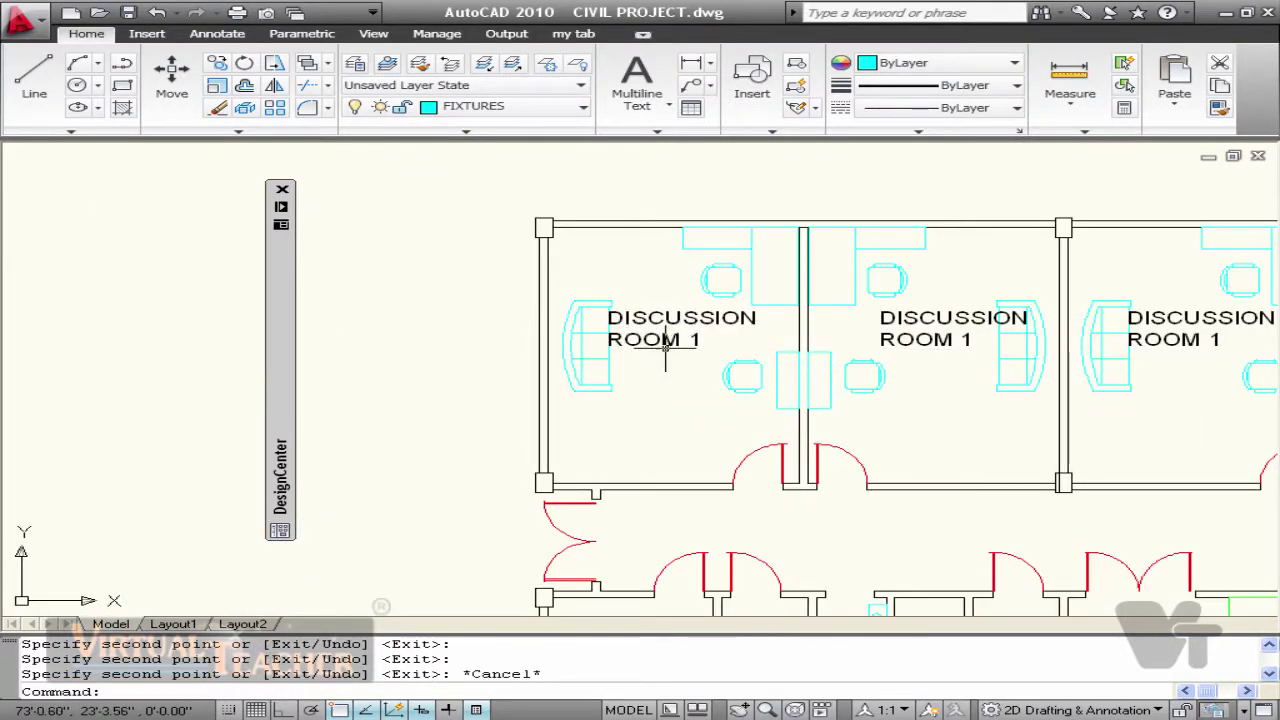
Step: Erase the DISCUSSION ROOM 1 label and the sofa from the leftmost upper room
{"action": "double_click", "coordinate": [660, 341]}
{"action": "left_click", "coordinate": [648, 363]}
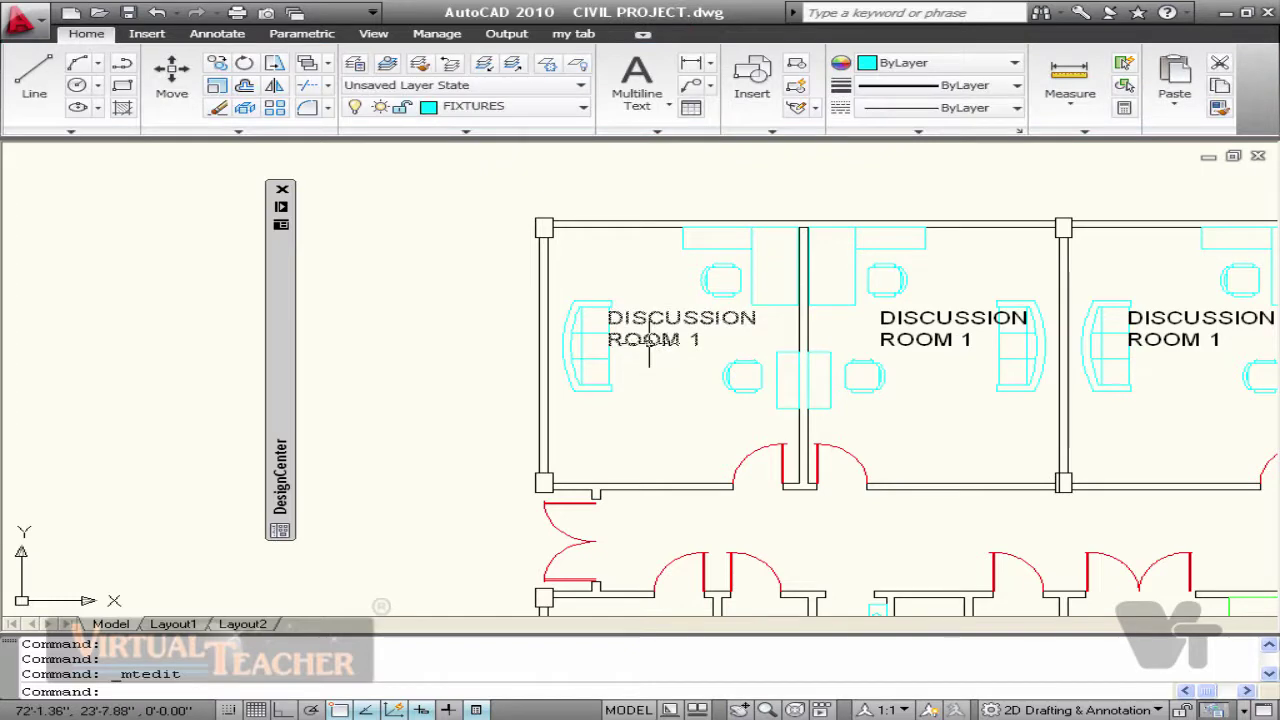
{"action": "type", "text": "e"}
{"action": "key", "text": "Return"}
Step: Draw a long narrow rectangle and a shorter, wider one below it against the outer side wall of the leftmost upper room
{"action": "type", "text": "rec"}
{"action": "key", "text": "Return"}
{"action": "scroll", "coordinate": [620, 355], "scroll_direction": "up", "scroll_amount": 3}
{"action": "left_click", "coordinate": [455, 220]}
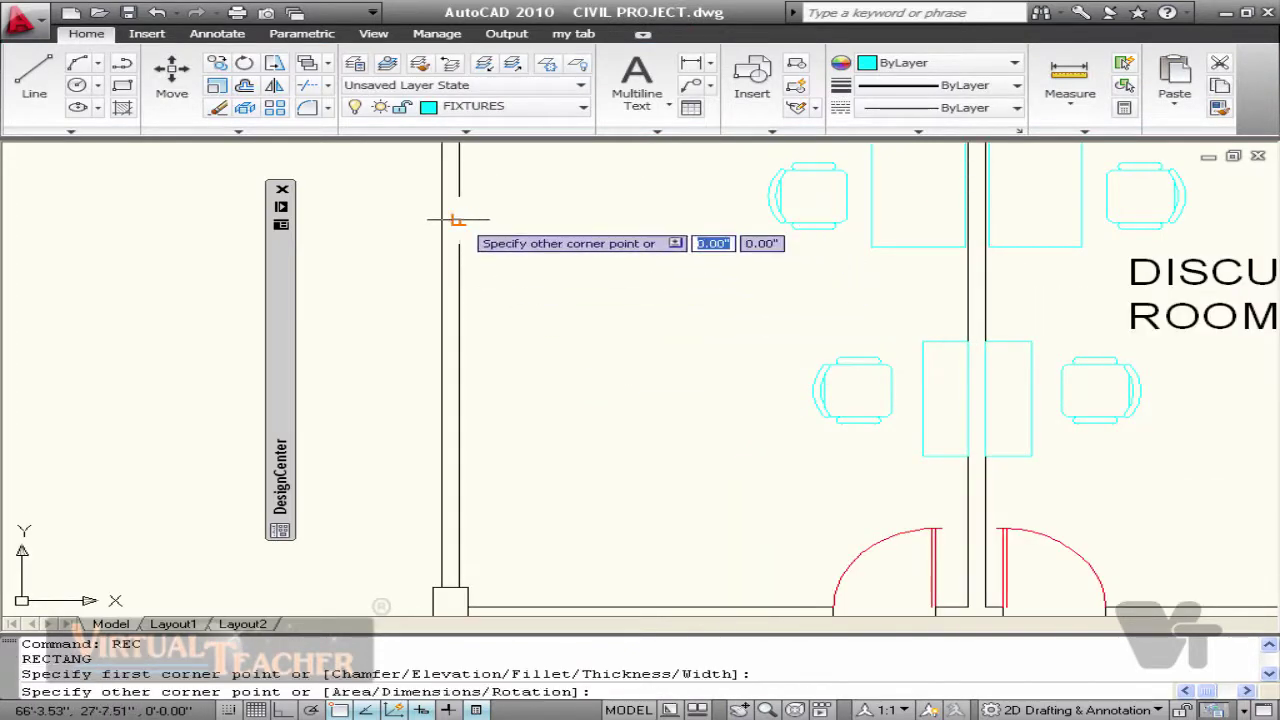
{"action": "left_click", "coordinate": [472, 428]}
{"action": "scroll", "coordinate": [562, 419], "scroll_direction": "down", "scroll_amount": 2}
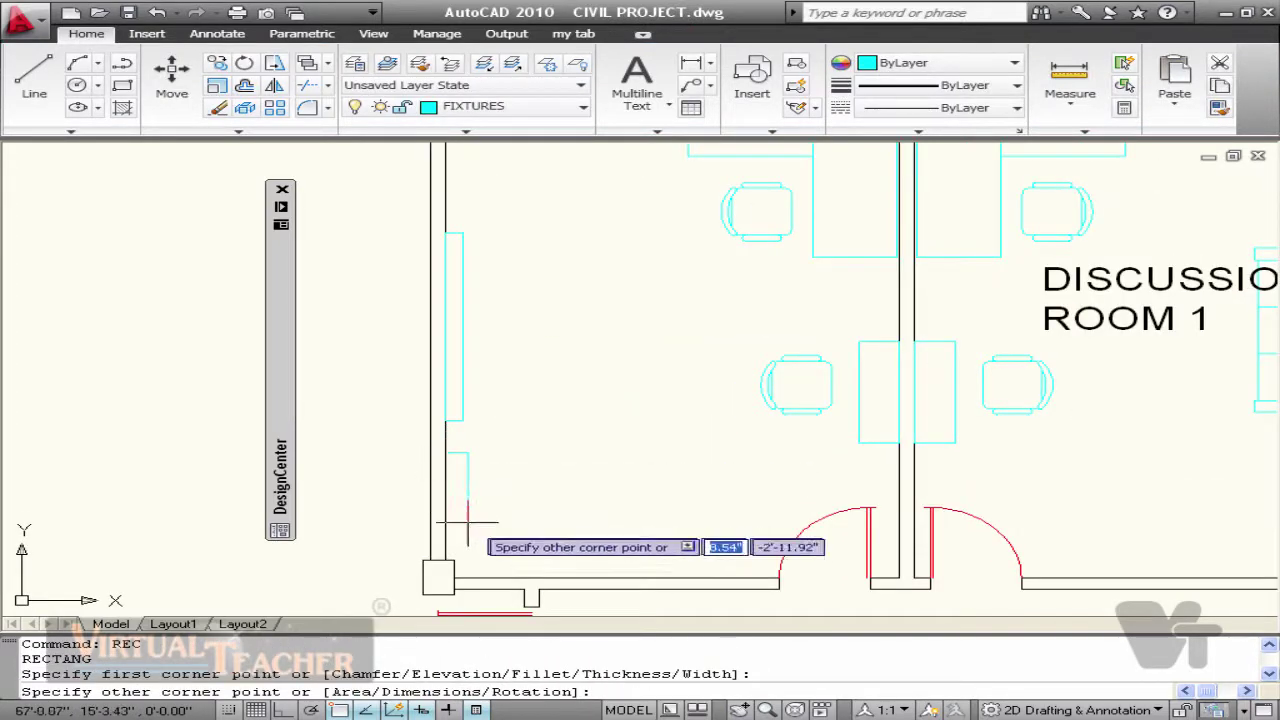
{"action": "left_click", "coordinate": [481, 540]}
{"action": "type", "text": "i"}
{"action": "key", "text": "Return"}
{"action": "key", "text": "Escape"}
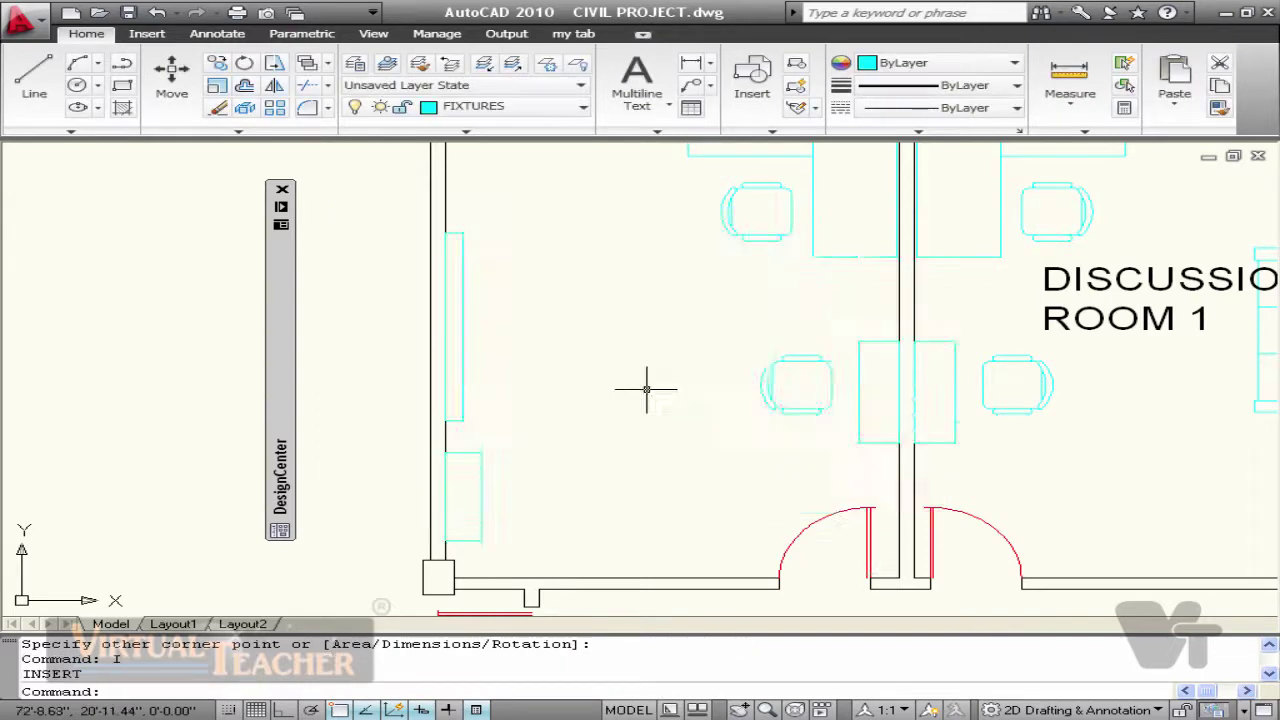
Step: Insert the Phone - Desk block from DesignCenter onto the lower rectangle at the default scale
{"action": "mouse_move", "coordinate": [281, 450]}
{"action": "double_click", "coordinate": [771, 258]}
{"action": "left_click", "coordinate": [676, 486]}
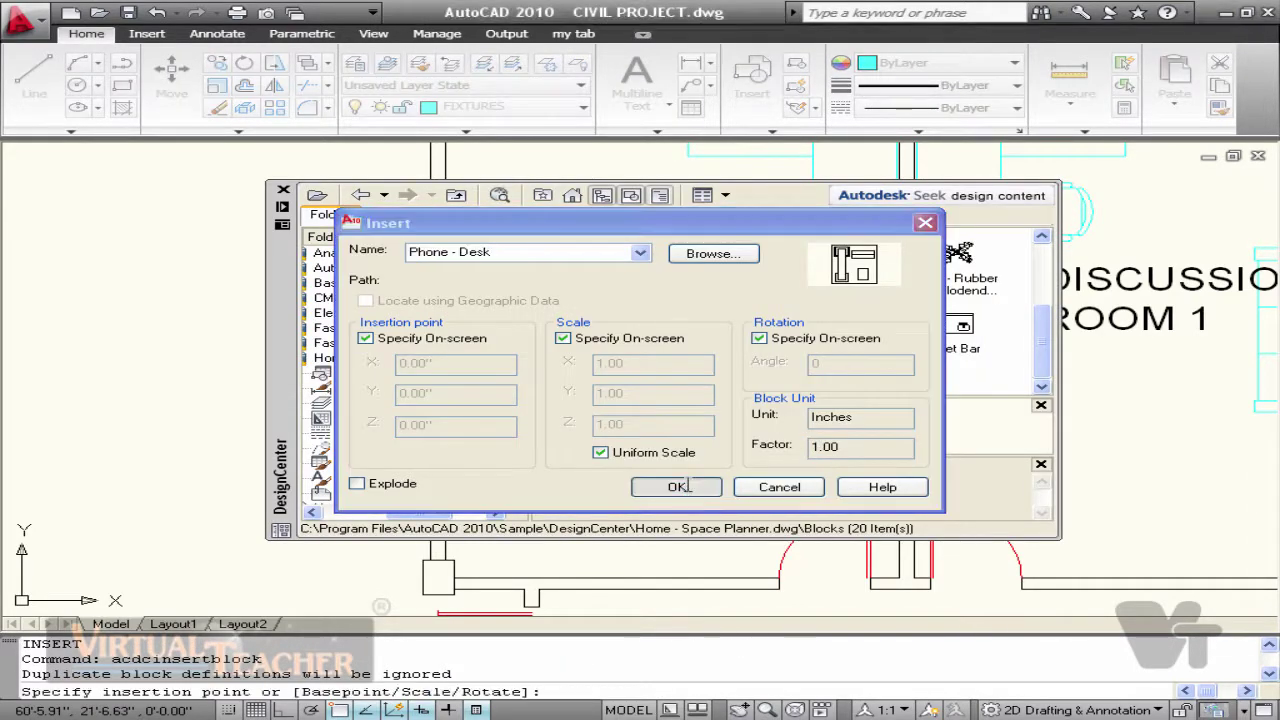
{"action": "scroll", "coordinate": [410, 540], "scroll_direction": "up", "scroll_amount": 5}
{"action": "left_click", "coordinate": [429, 549]}
{"action": "key", "text": "Return"}
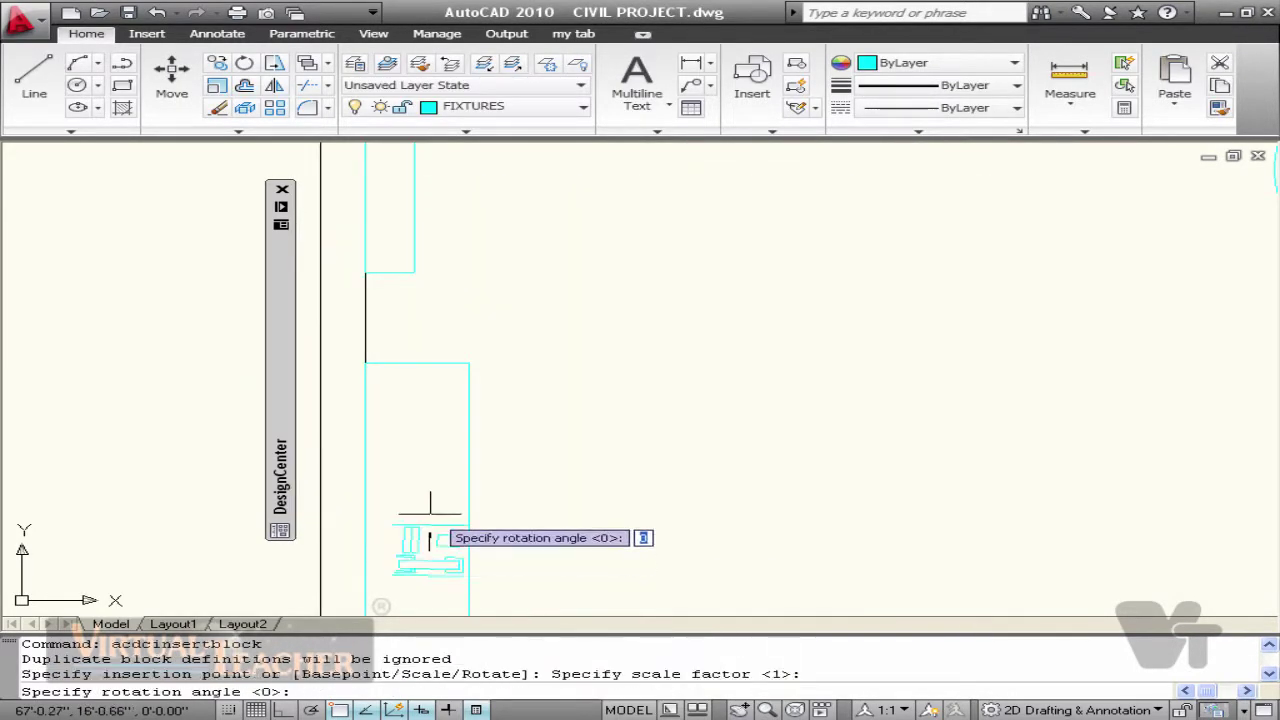
{"action": "key", "text": "F8"}
{"action": "key", "text": "Return"}
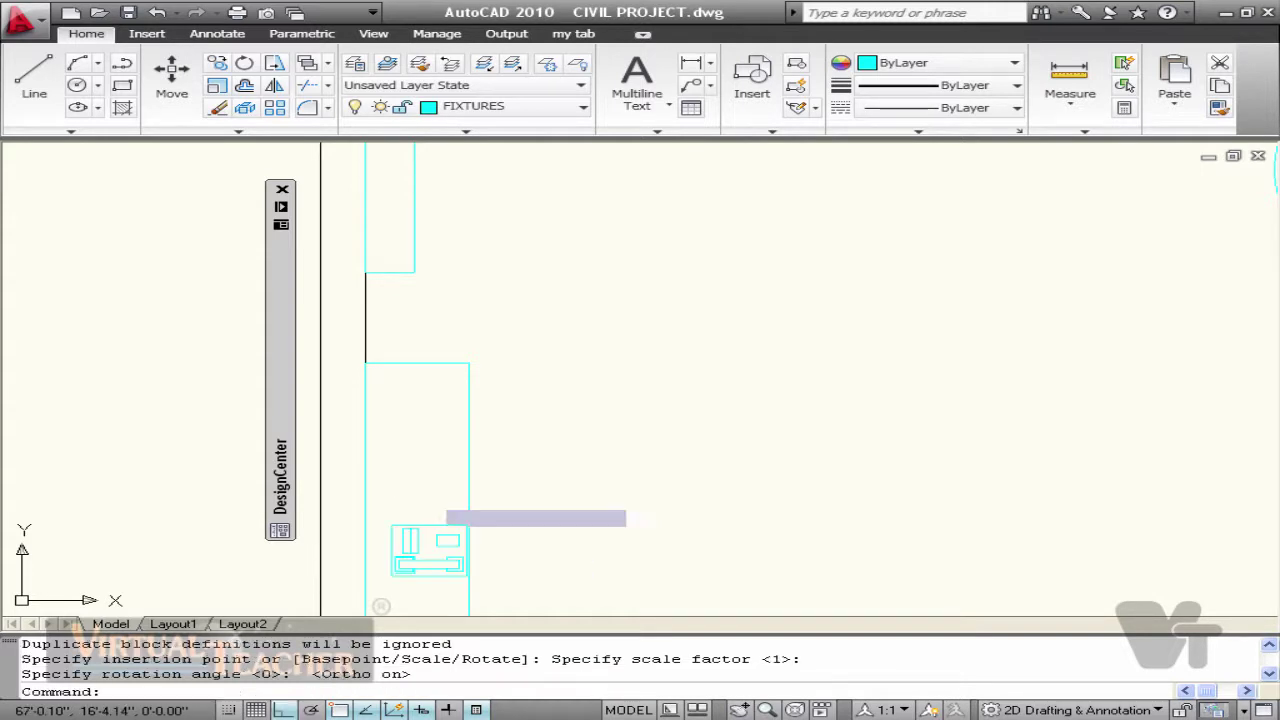
Step: Copy the CHAIR7 chair from the partition-side table to a spot near the phone table in the leftmost upper room
{"action": "scroll", "coordinate": [621, 474], "scroll_direction": "down", "scroll_amount": 3}
{"action": "scroll", "coordinate": [610, 493], "scroll_direction": "up", "scroll_amount": 1}
{"action": "left_click", "coordinate": [1040, 318]}
{"action": "left_click", "coordinate": [903, 371]}
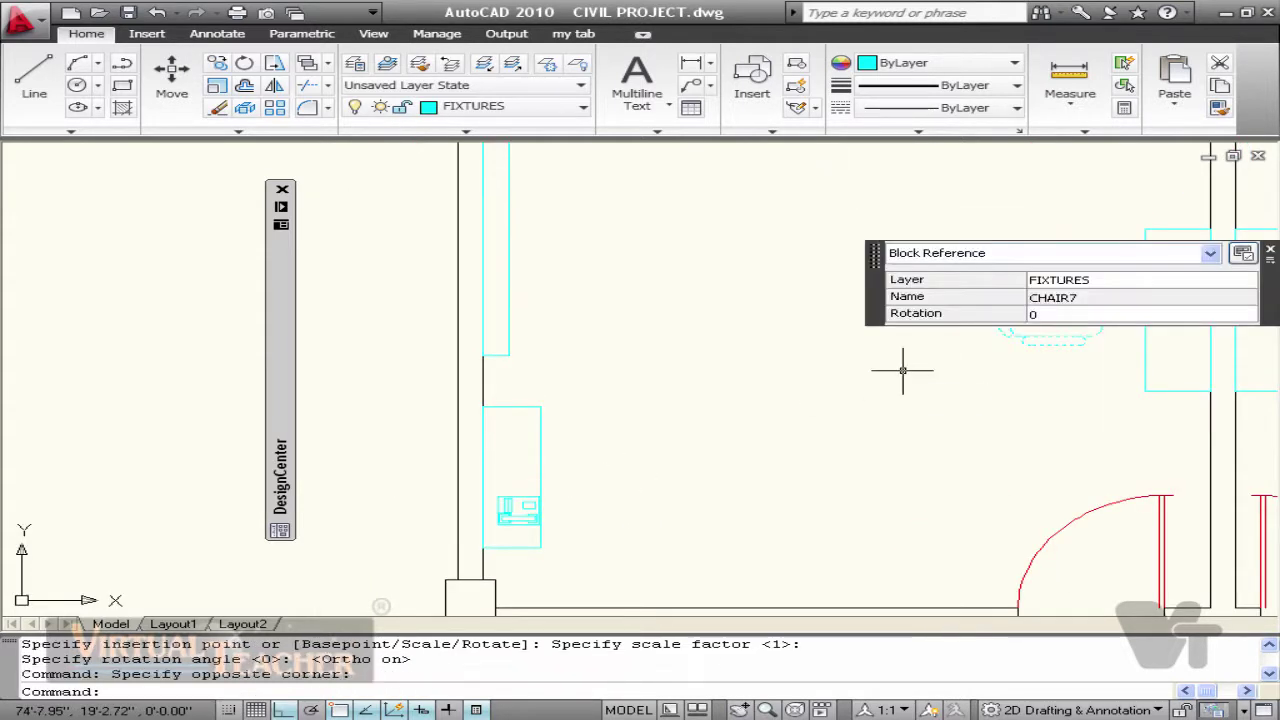
{"action": "key", "text": "Return"}
{"action": "left_click", "coordinate": [957, 316]}
{"action": "left_click", "coordinate": [659, 506]}
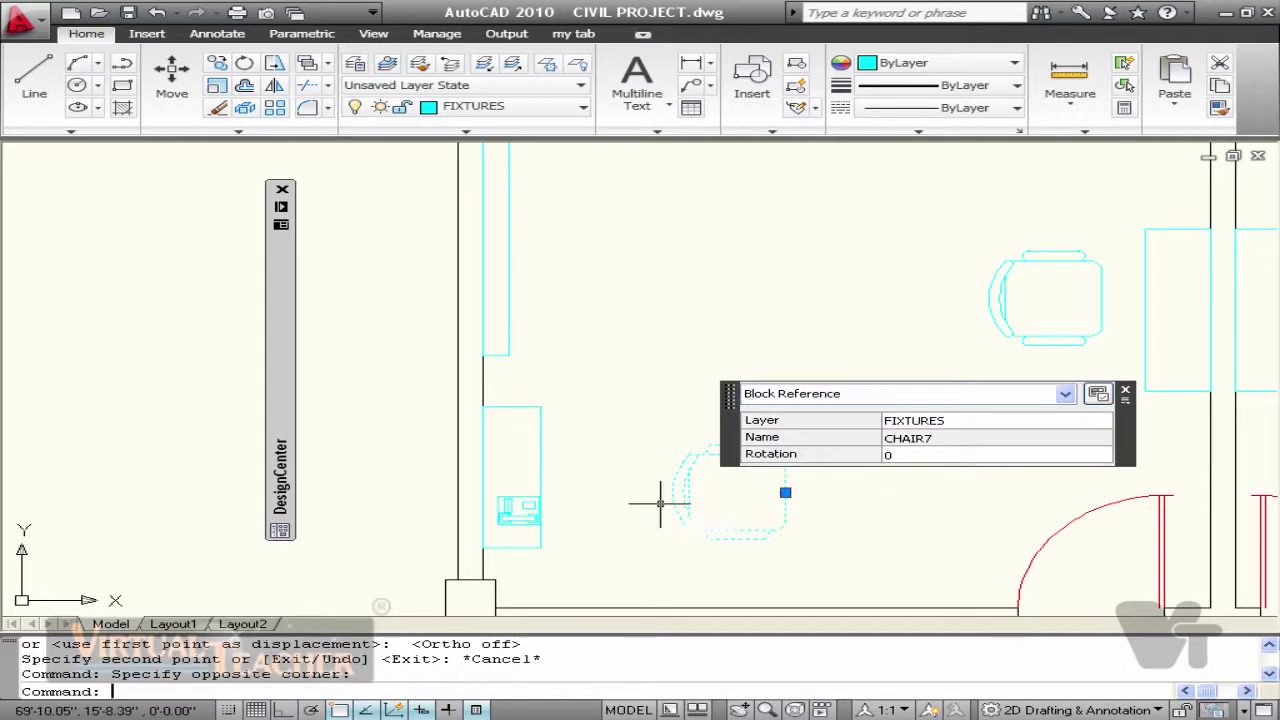
Step: Rotate the copied chair to face the phone table and move it close to the table
{"action": "key", "text": "Escape"}
{"action": "type", "text": "RO"}
{"action": "key", "text": "Return"}
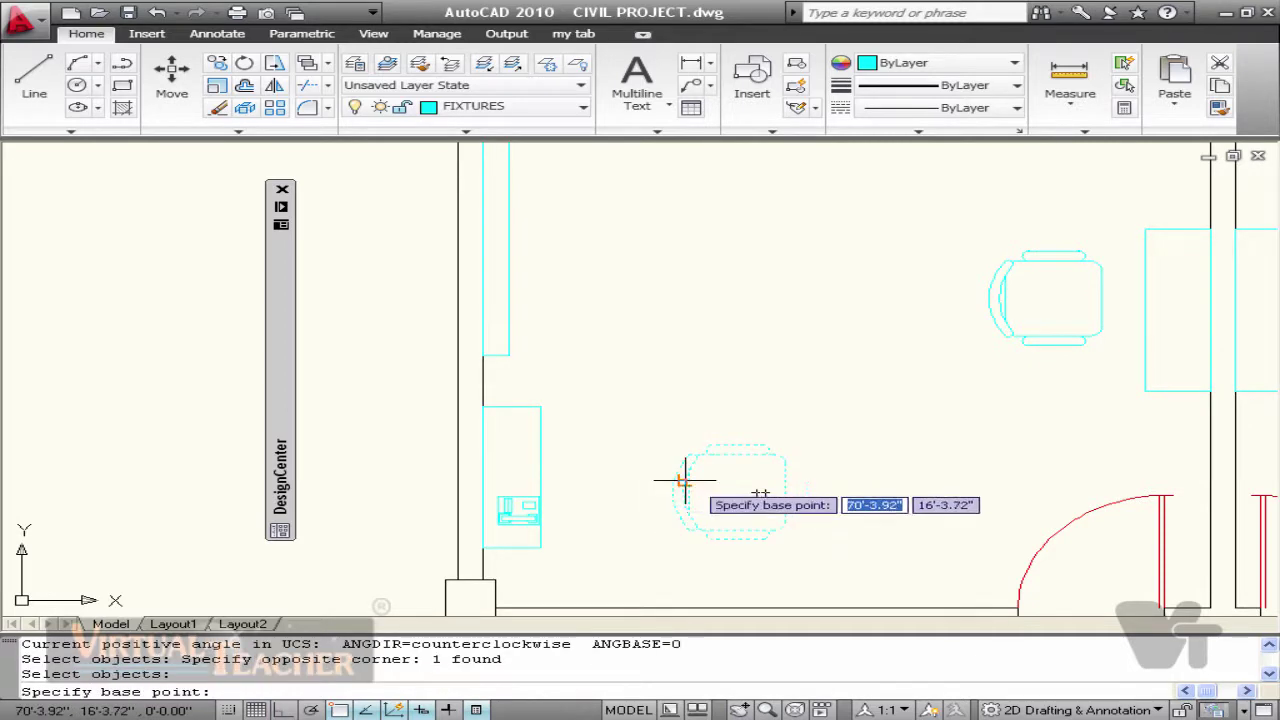
{"action": "left_click", "coordinate": [686, 491]}
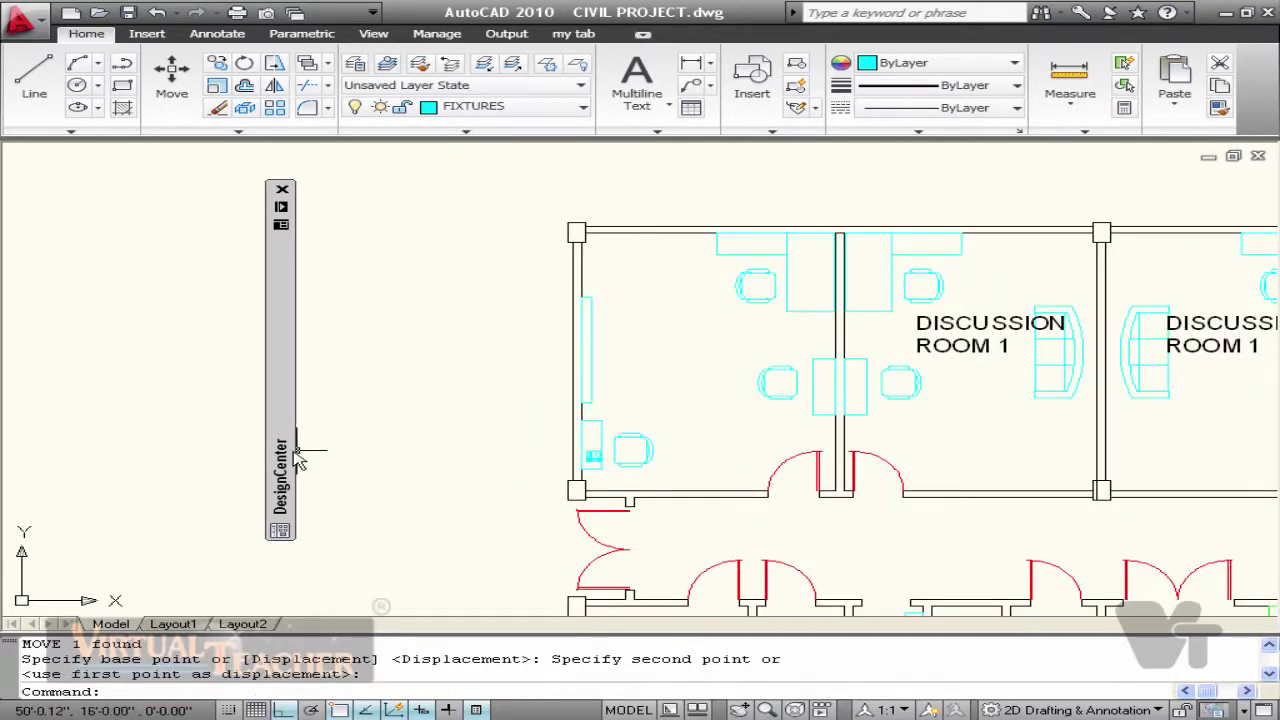
Step: Insert the Plant - Rubber or Philodendron block near the upper outer corner of the leftmost upper room at default scale and rotation
{"action": "mouse_move", "coordinate": [289, 456]}
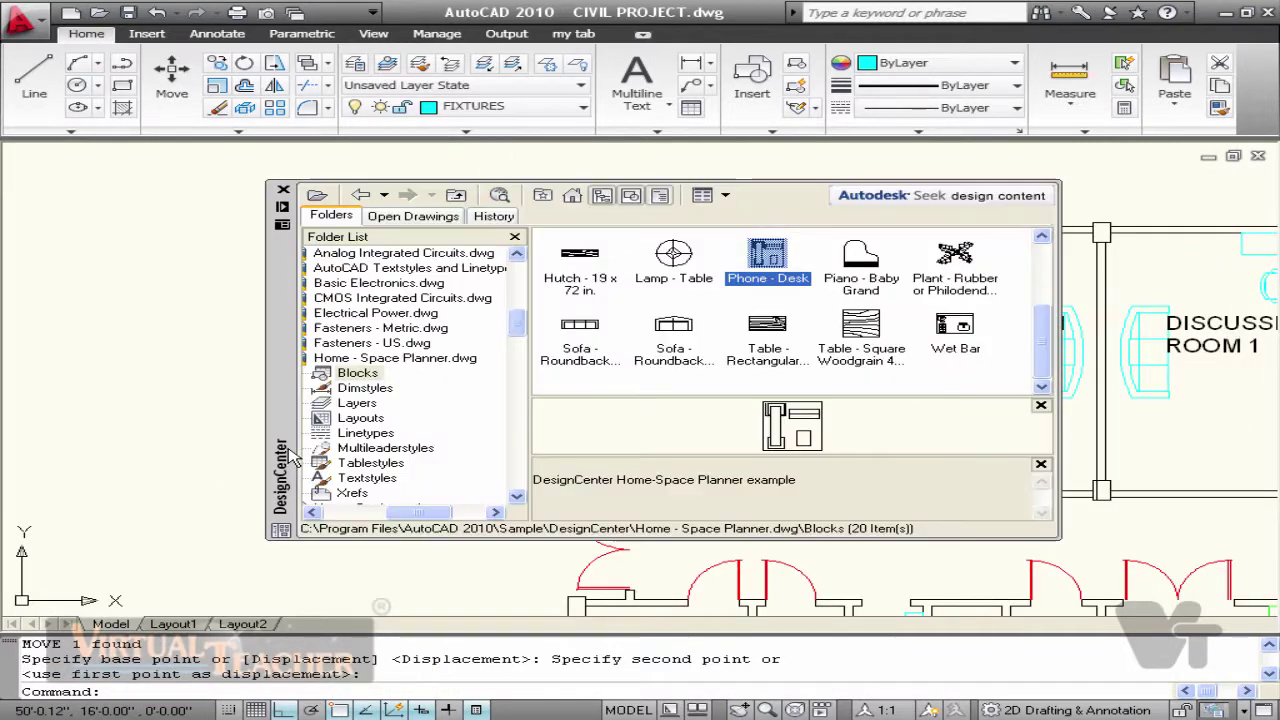
{"action": "left_click_drag", "start_coordinate": [1040, 344], "coordinate": [1040, 300]}
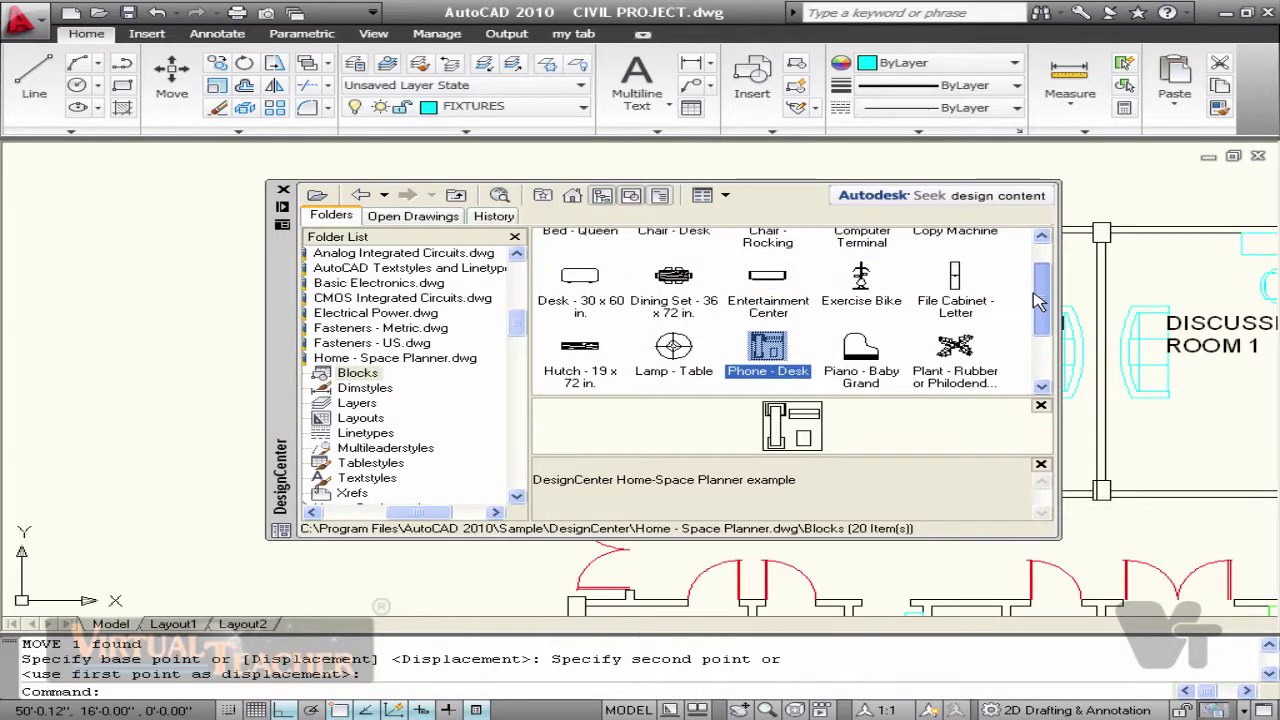
{"action": "double_click", "coordinate": [955, 350]}
{"action": "left_click", "coordinate": [663, 486]}
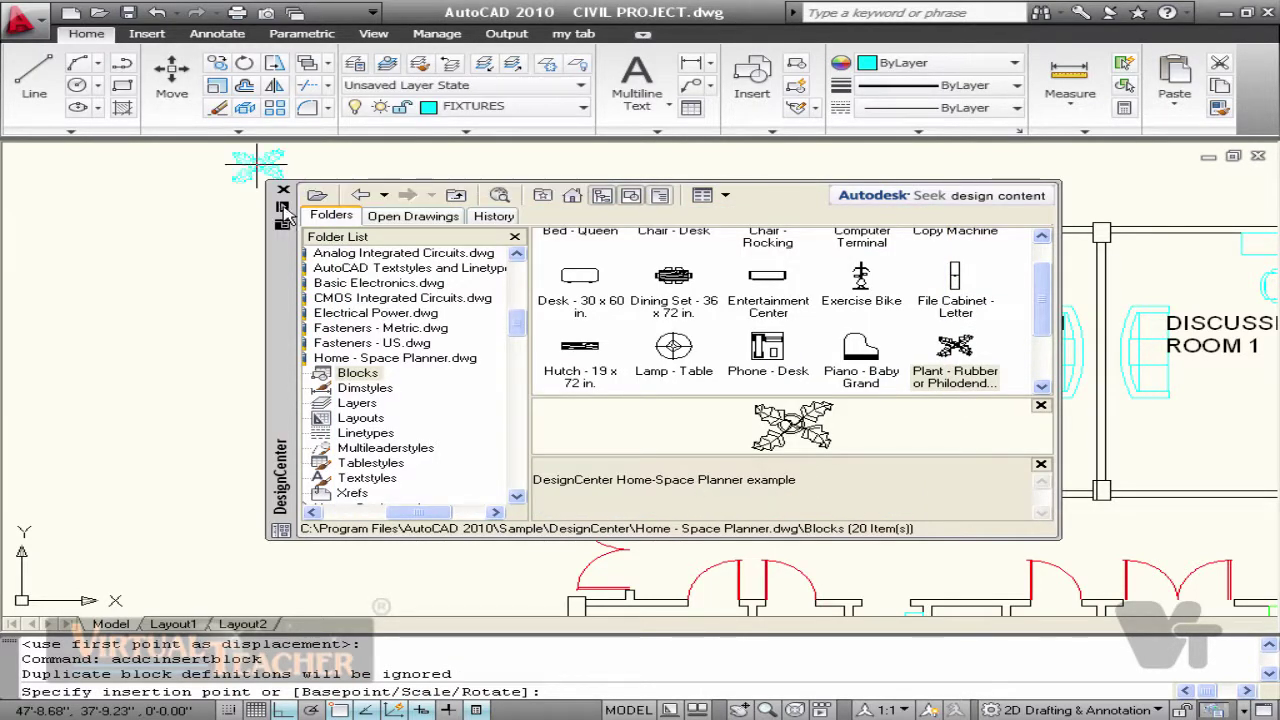
{"action": "scroll", "coordinate": [614, 300], "scroll_direction": "down", "scroll_amount": 1}
{"action": "scroll", "coordinate": [740, 490], "scroll_direction": "up", "scroll_amount": 2}
{"action": "middle_click_drag", "start_coordinate": [609, 194], "coordinate": [614, 262]}
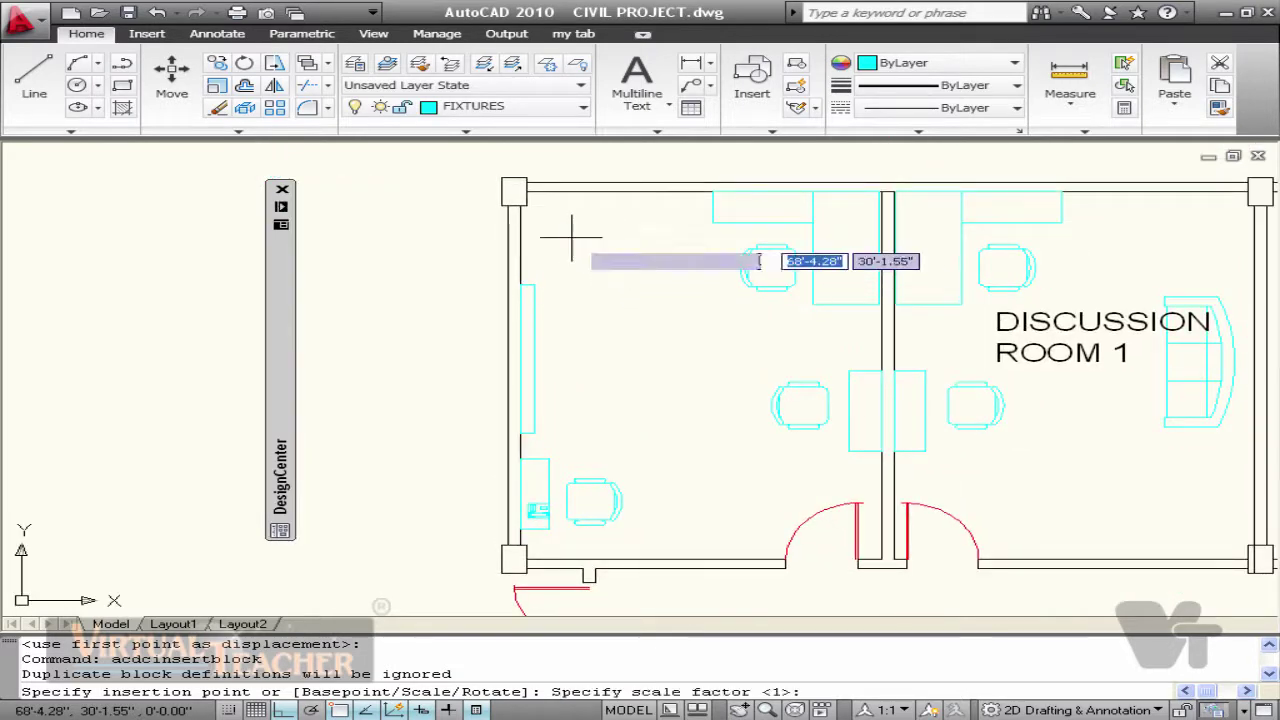
{"action": "key", "text": "Return"}
{"action": "key", "text": "Return"}
Step: Insert two more Plant - Rubber or Philodendron blocks, one in each lower corner of the OFFICE ROOM
{"action": "key", "text": "Return"}
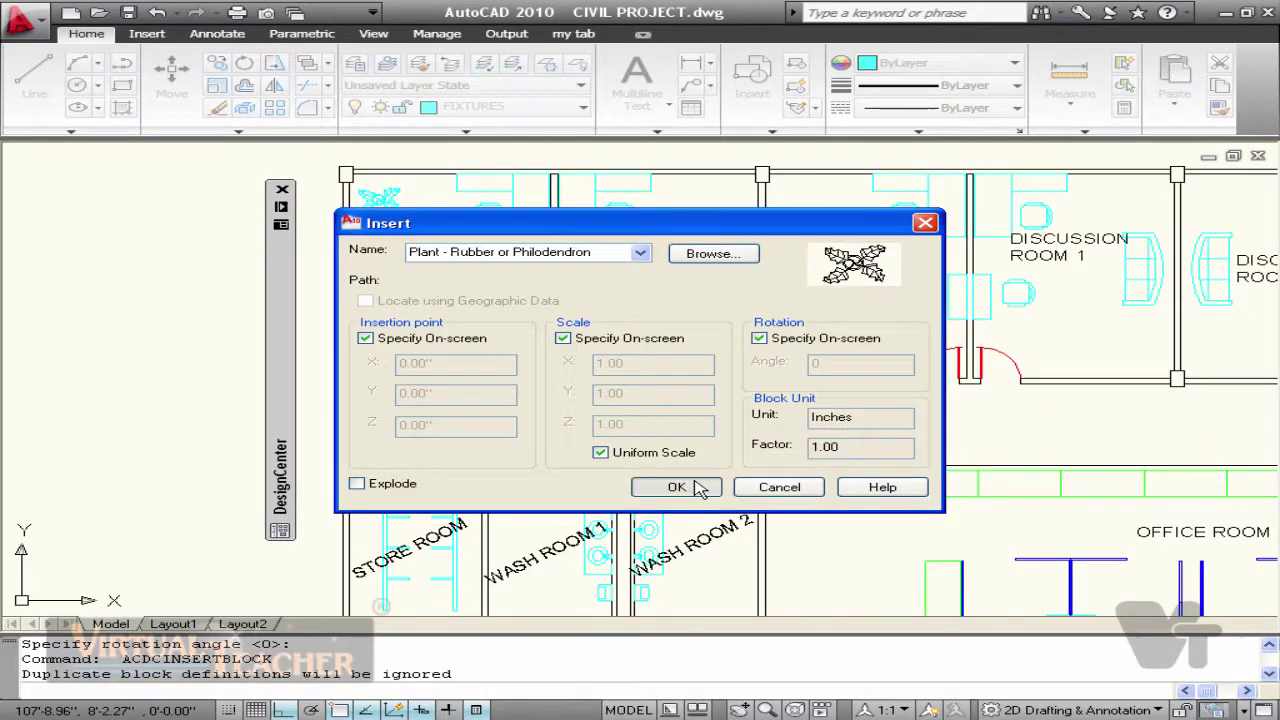
{"action": "left_click", "coordinate": [700, 487]}
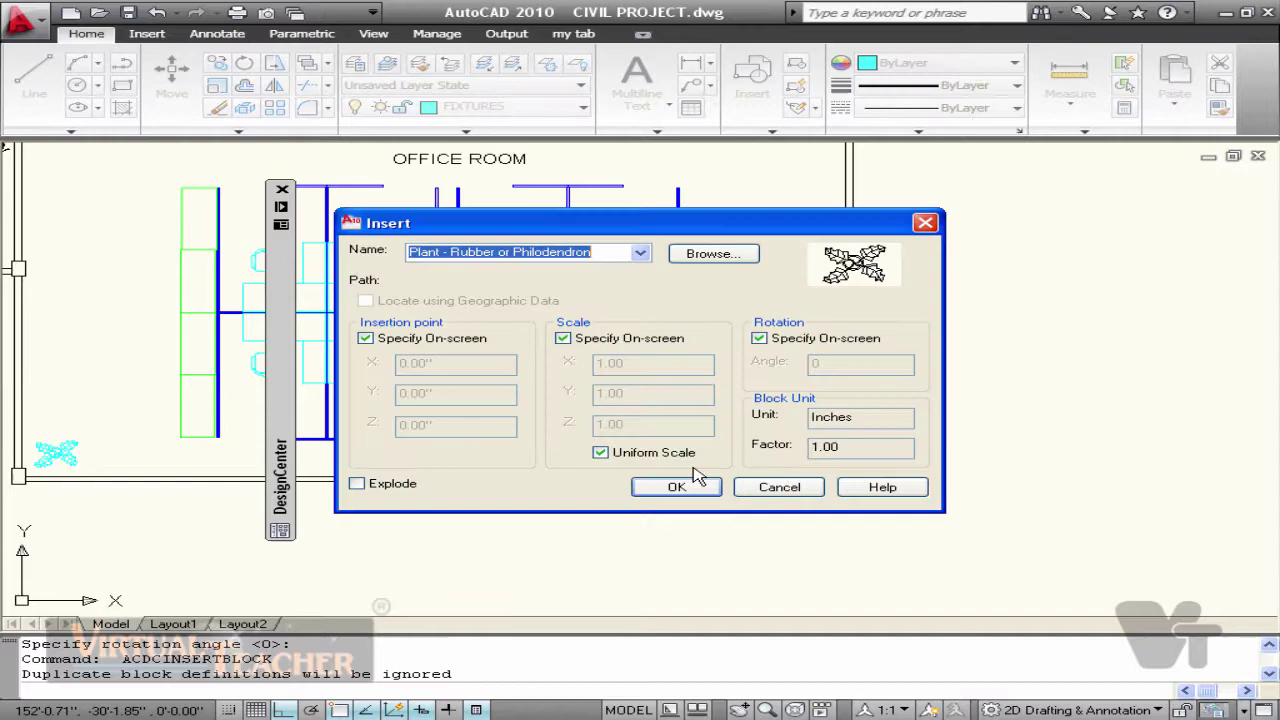
{"action": "left_click", "coordinate": [677, 487]}
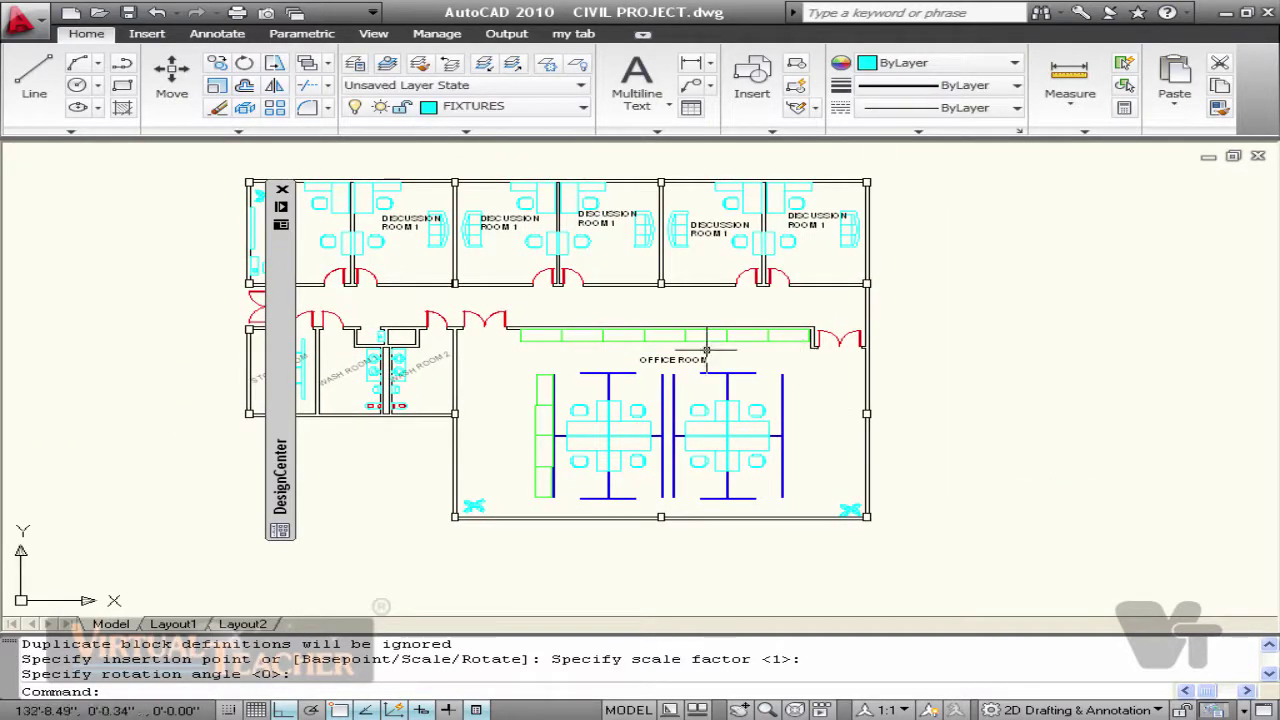
Step: Copy the DISCUSSION ROOM 1 label into the leftmost upper room as HR ROOM and relabel the room beside it MD ROOM
{"action": "middle_click_drag", "start_coordinate": [641, 345], "coordinate": [970, 380]}
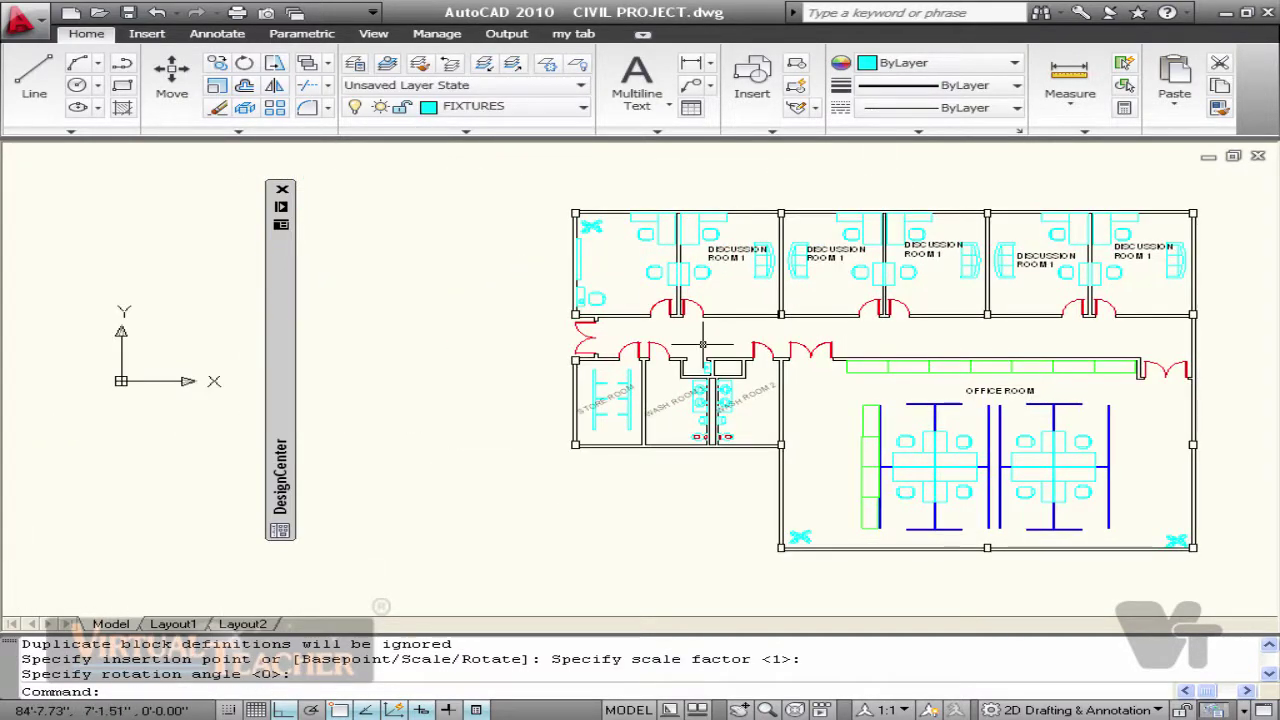
{"action": "scroll", "coordinate": [703, 345], "scroll_direction": "up", "scroll_amount": 2}
{"action": "left_click", "coordinate": [740, 232]}
{"action": "type", "text": "co"}
{"action": "scroll", "coordinate": [750, 240], "scroll_direction": "up", "scroll_amount": 2}
{"action": "key", "text": "Return"}
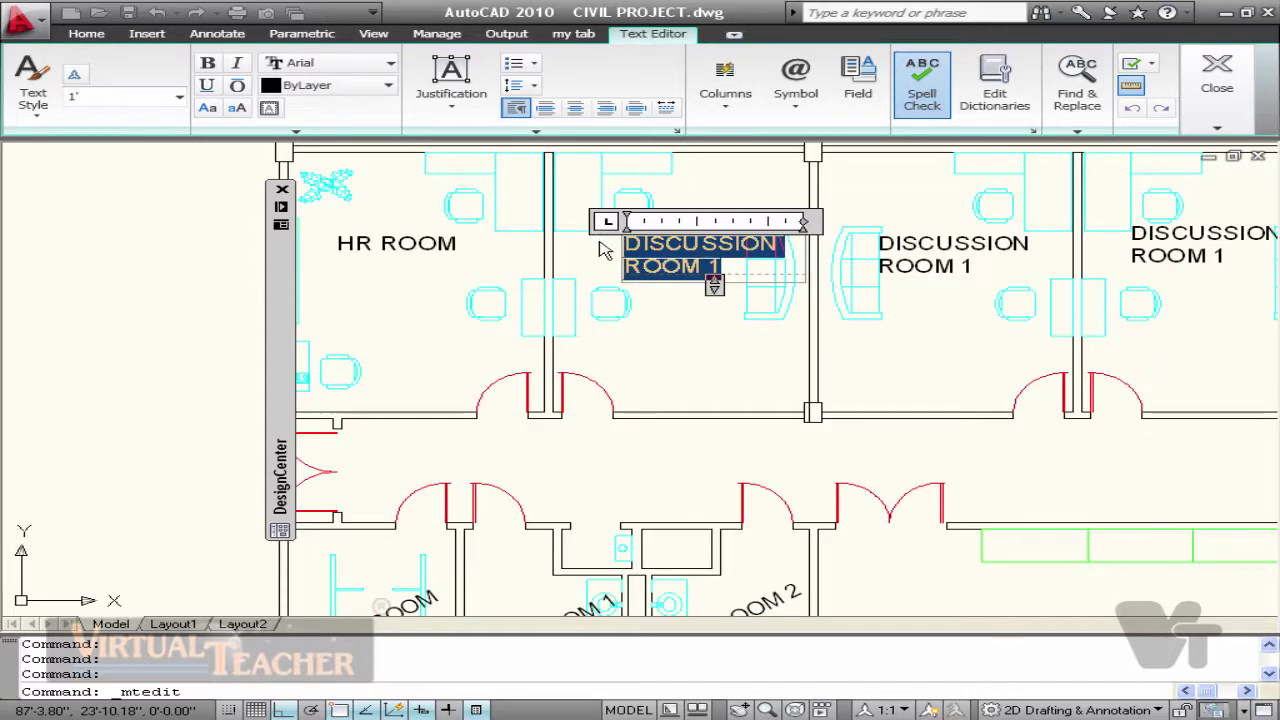
{"action": "type", "text": "MD"}
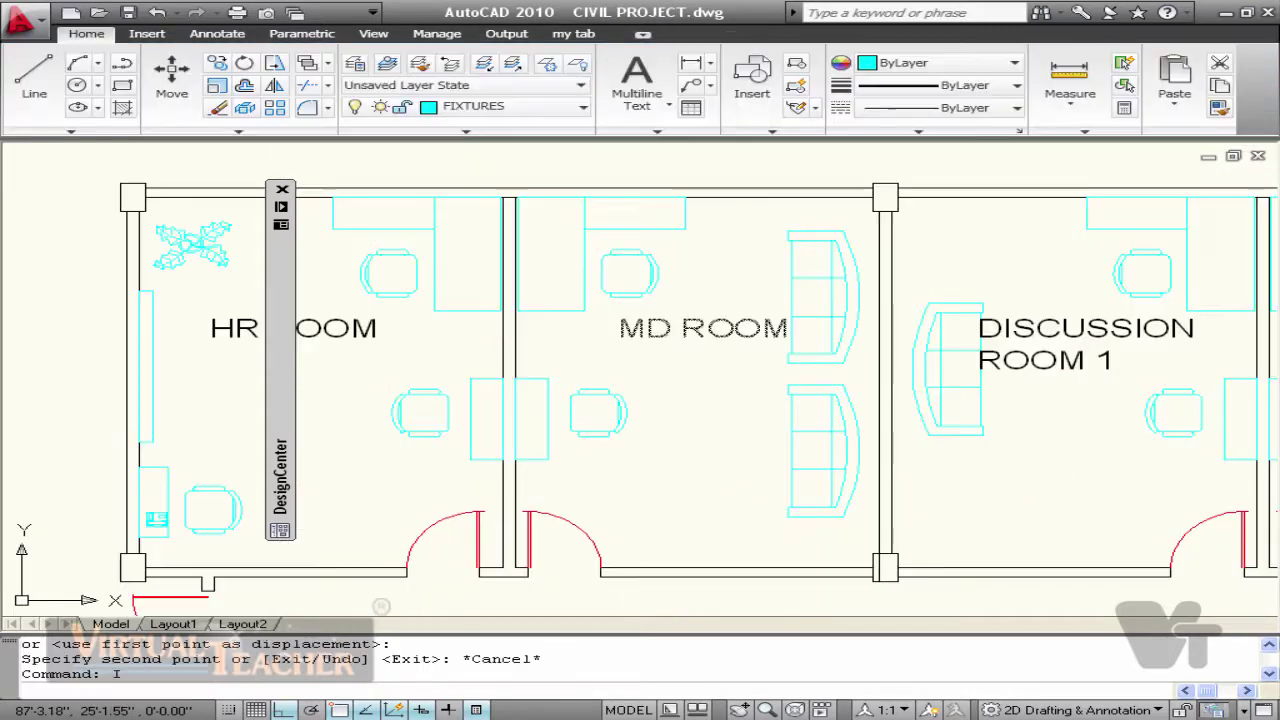
{"action": "type", "text": "i"}
{"action": "key", "text": "Return"}
{"action": "key", "text": "Return"}
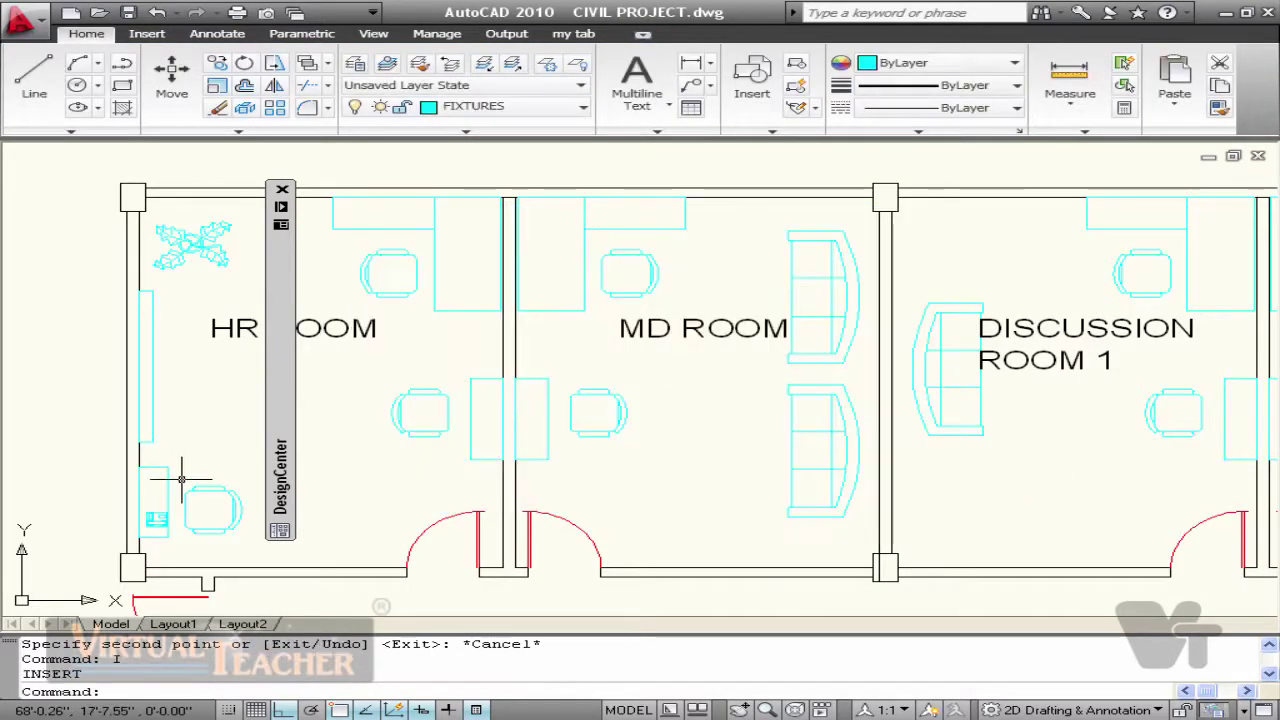
Step: Copy the desk phone from the HR ROOM side table onto the large upper desk in the MD ROOM
{"action": "left_click", "coordinate": [165, 516]}
{"action": "type", "text": "co"}
{"action": "key", "text": "Return"}
{"action": "scroll", "coordinate": [157, 528], "scroll_direction": "up", "scroll_amount": 2}
{"action": "left_click", "coordinate": [155, 533]}
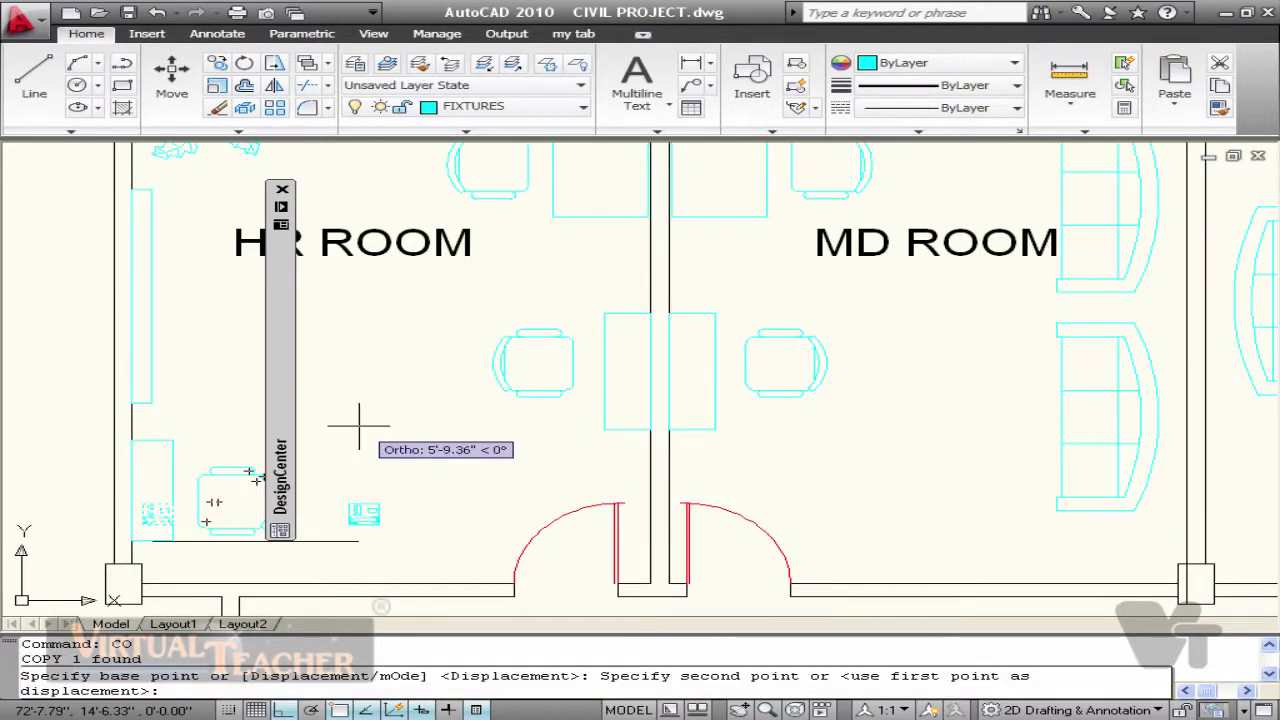
{"action": "middle_click_drag", "start_coordinate": [696, 247], "coordinate": [490, 455]}
{"action": "scroll", "coordinate": [492, 445], "scroll_direction": "up", "scroll_amount": 3}
{"action": "left_click", "coordinate": [497, 437]}
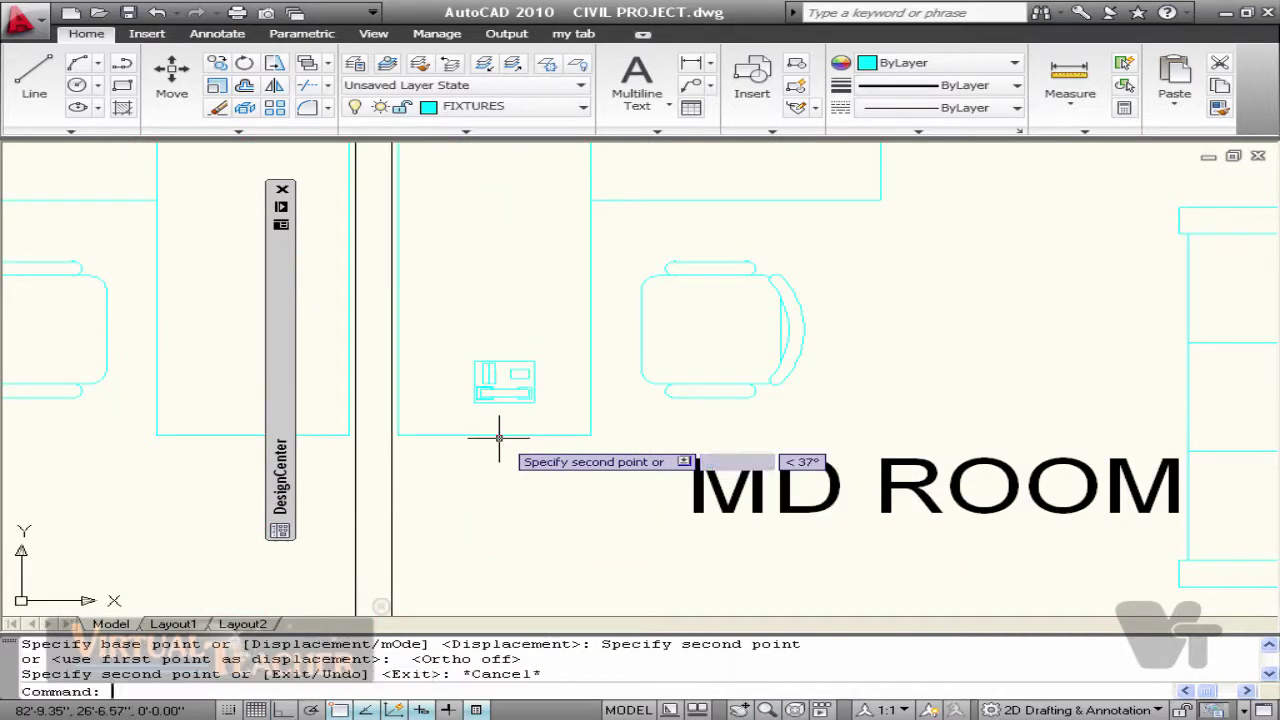
{"action": "key", "text": "Escape"}
{"action": "key", "text": "Escape"}
Step: Insert the Computer Terminal block from DesignCenter onto the narrow desk along the MD ROOM's upper wall at the default scale
{"action": "mouse_move", "coordinate": [285, 495]}
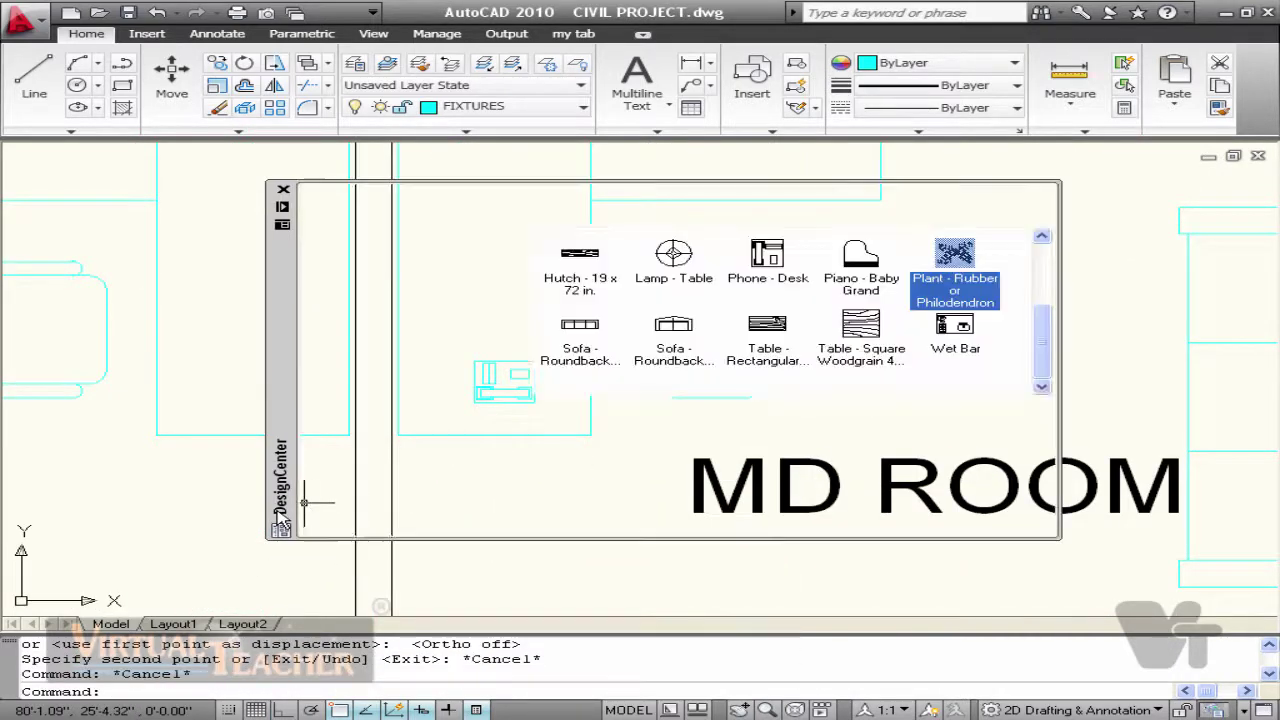
{"action": "left_click_drag", "start_coordinate": [1043, 365], "coordinate": [1041, 290]}
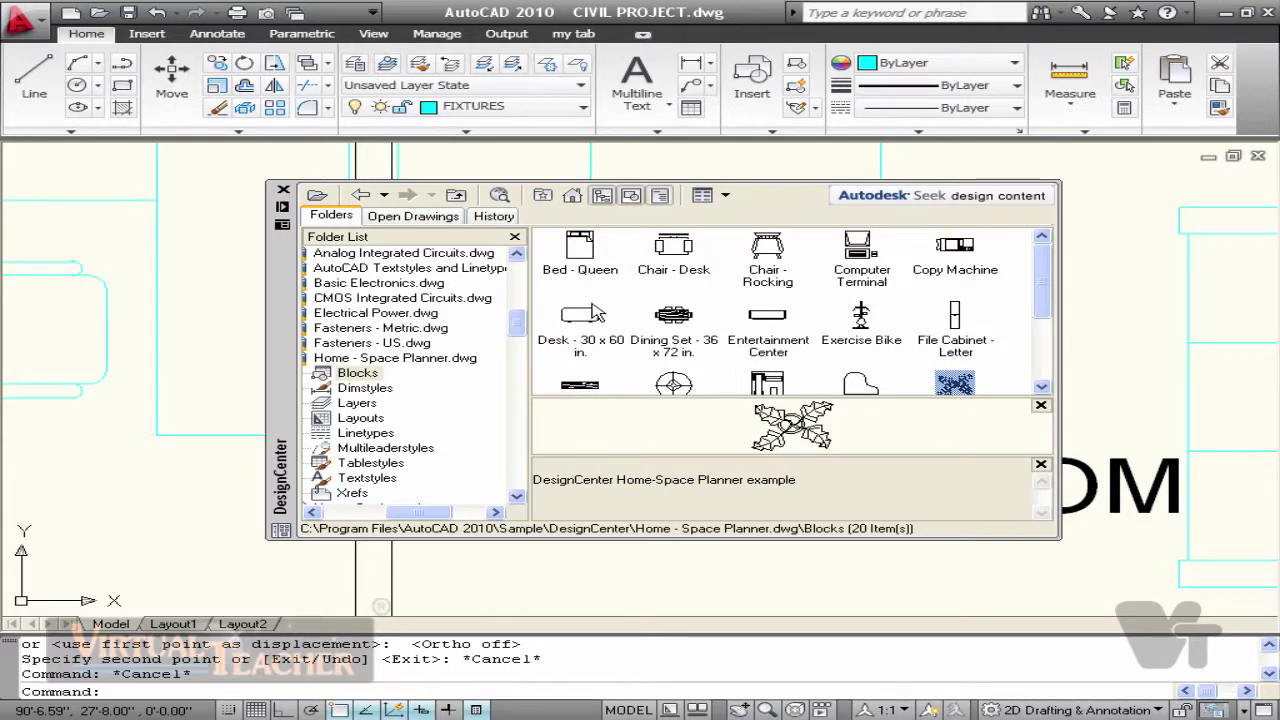
{"action": "left_click_drag", "start_coordinate": [857, 245], "coordinate": [566, 240]}
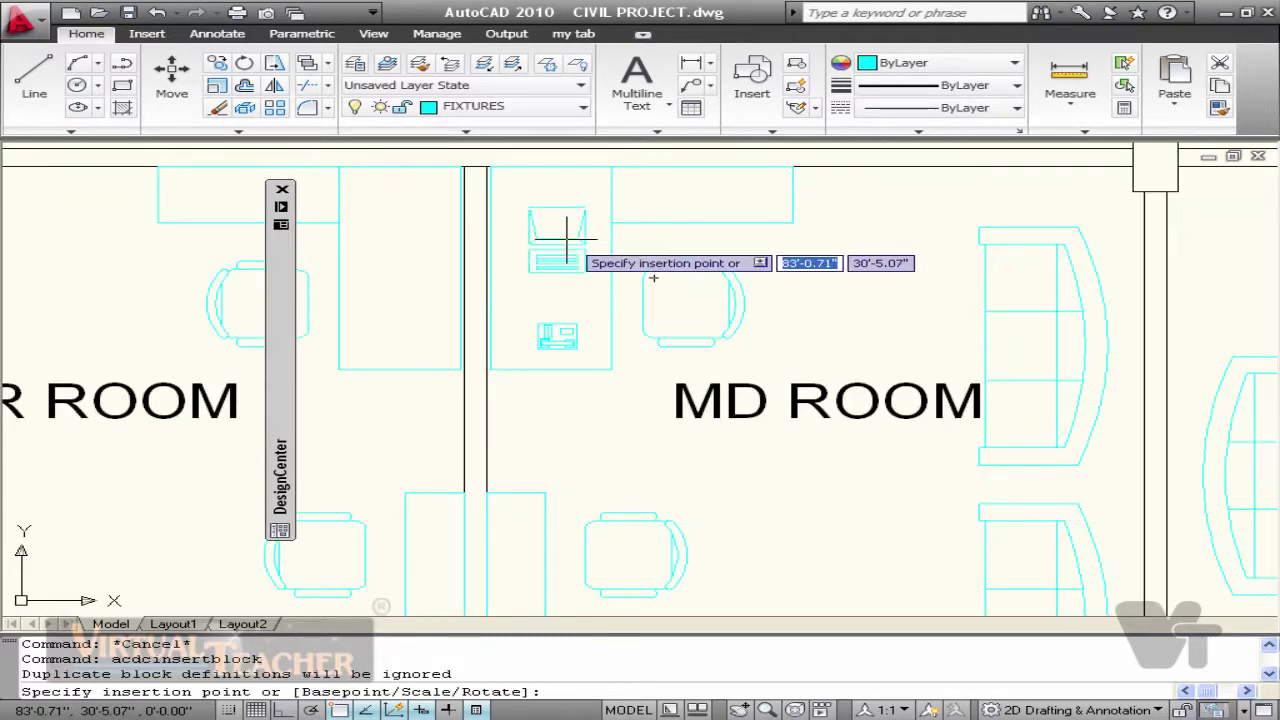
{"action": "middle_click_drag", "start_coordinate": [566, 240], "coordinate": [519, 250]}
{"action": "left_click", "coordinate": [706, 209]}
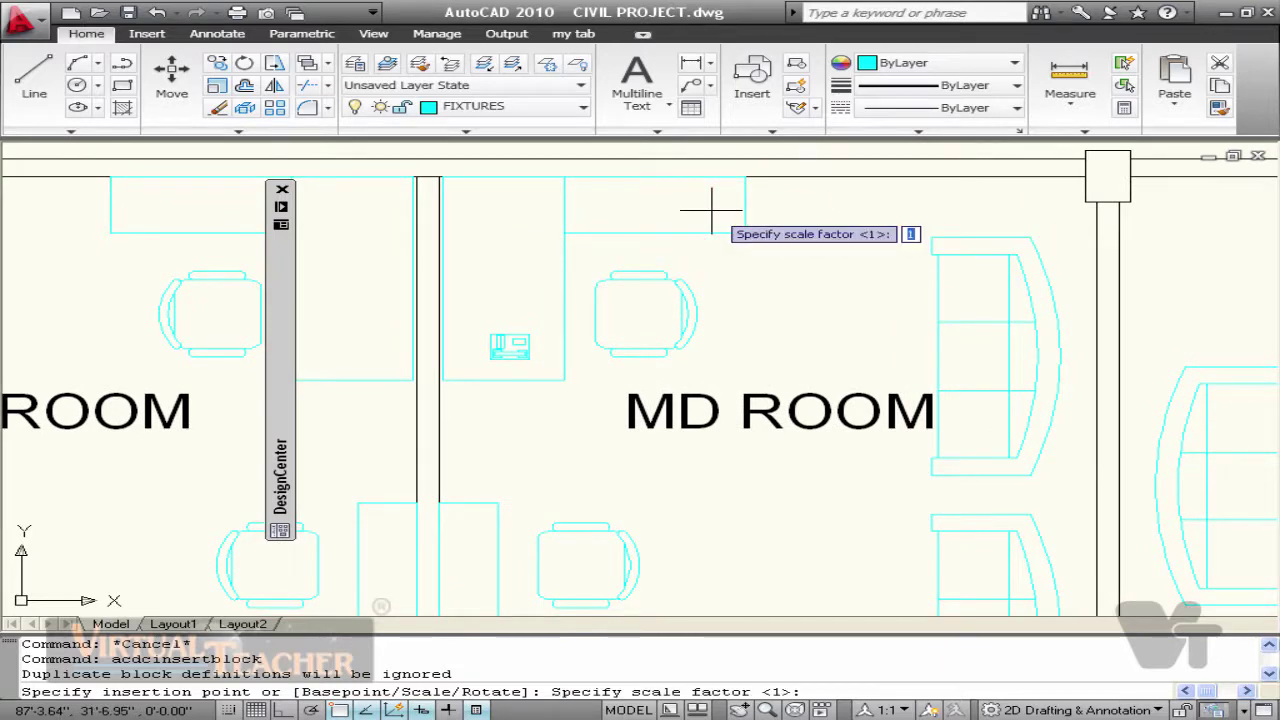
{"action": "key", "text": "Return"}
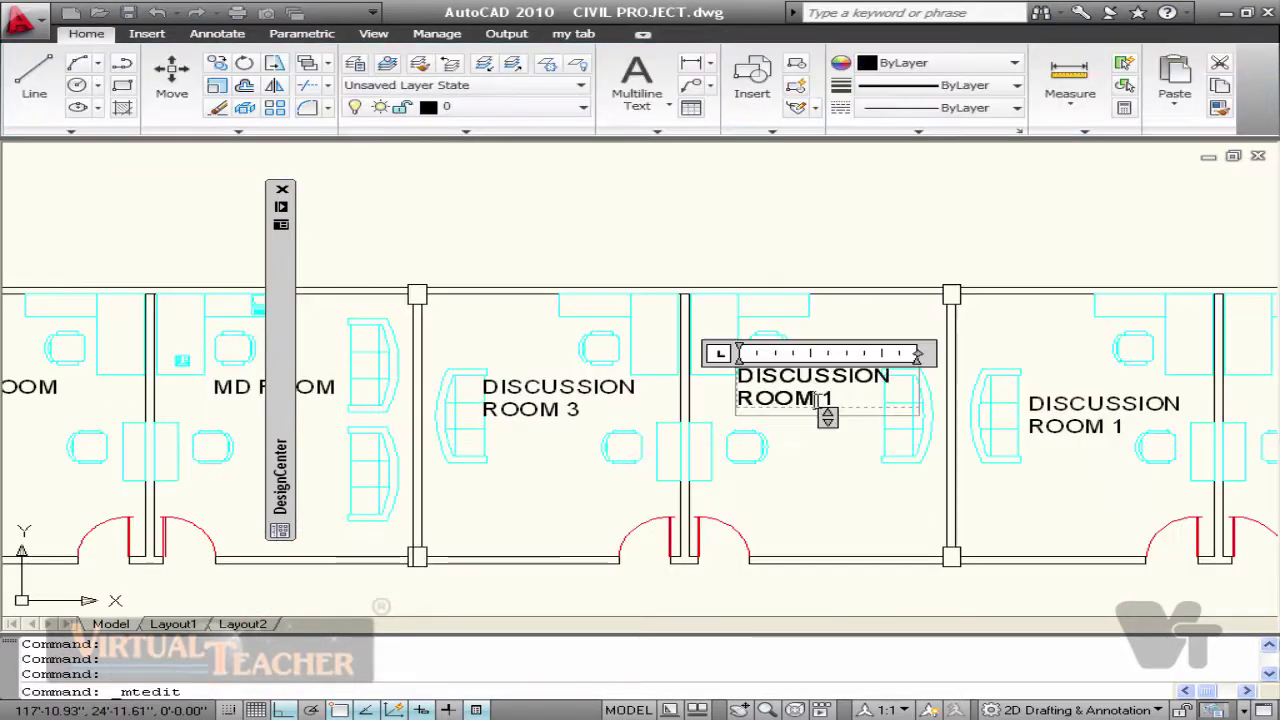
Step: Change the label of the fourth upper room to DISCUSSION ROOM 2
{"action": "key", "text": "BackSpace"}
{"action": "type", "text": "2"}
{"action": "left_click", "coordinate": [831, 434]}
{"action": "scroll", "coordinate": [880, 411], "scroll_direction": "down", "scroll_amount": 2}
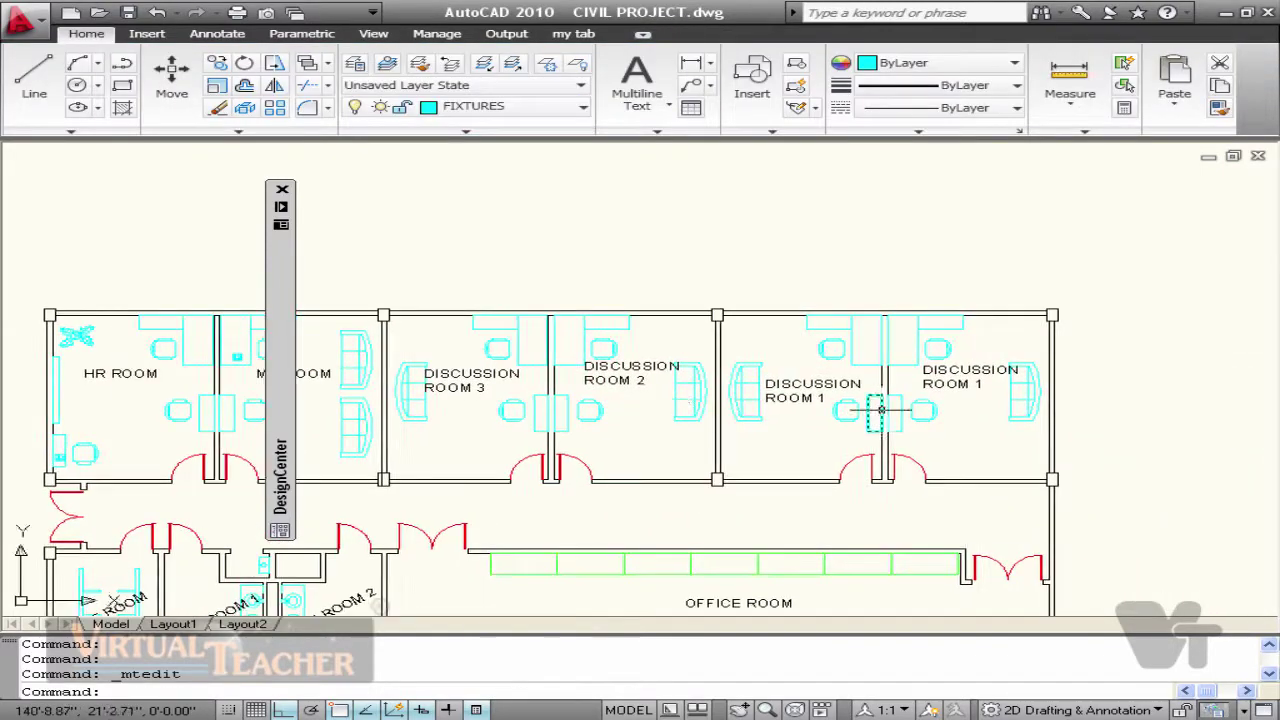
Step: Replace the label of the last upper room, at the far end of the row, with LUNCH ROOM
{"action": "scroll", "coordinate": [880, 411], "scroll_direction": "up", "scroll_amount": 3}
{"action": "scroll", "coordinate": [1015, 379], "scroll_direction": "down", "scroll_amount": 2}
{"action": "double_click", "coordinate": [1033, 372]}
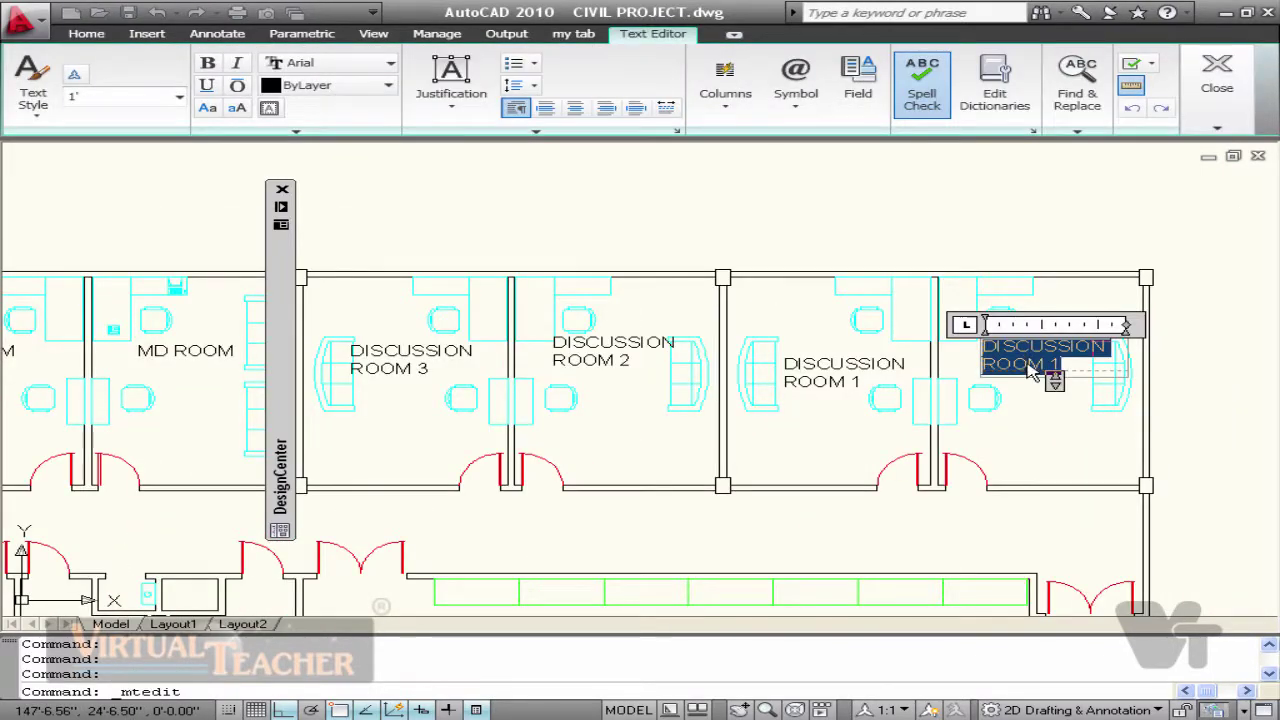
{"action": "type", "text": "LUNC"}
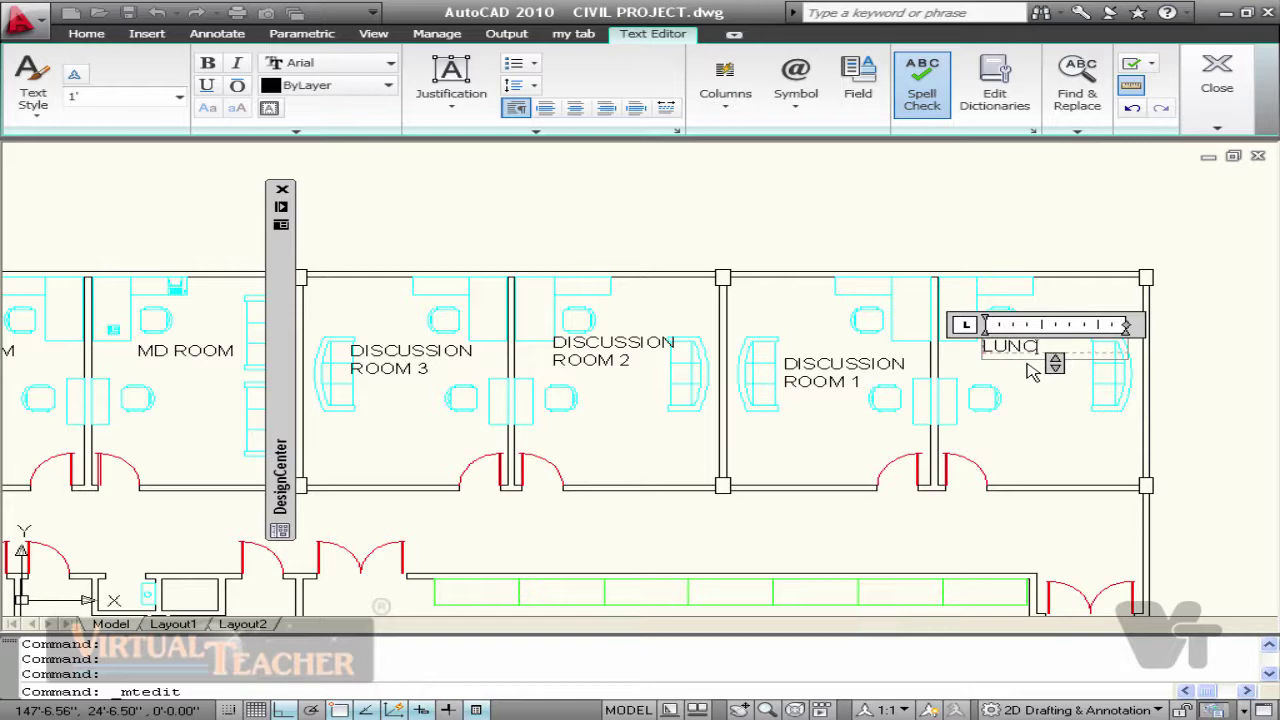
{"action": "type", "text": "H ROOM"}
{"action": "left_click", "coordinate": [1021, 383]}
{"action": "scroll", "coordinate": [986, 401], "scroll_direction": "up", "scroll_amount": 2}
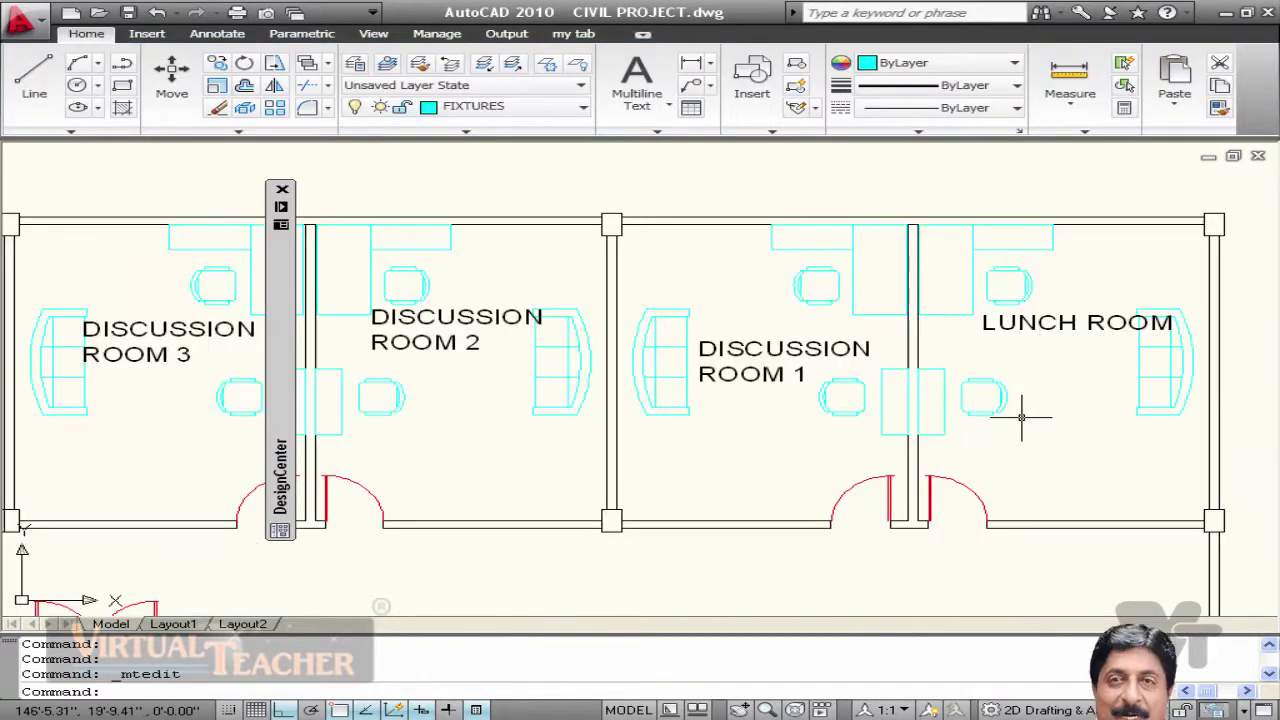
Step: Erase the desks, chairs, sofa and small partition-side table from the LUNCH ROOM
{"action": "left_click", "coordinate": [1021, 411]}
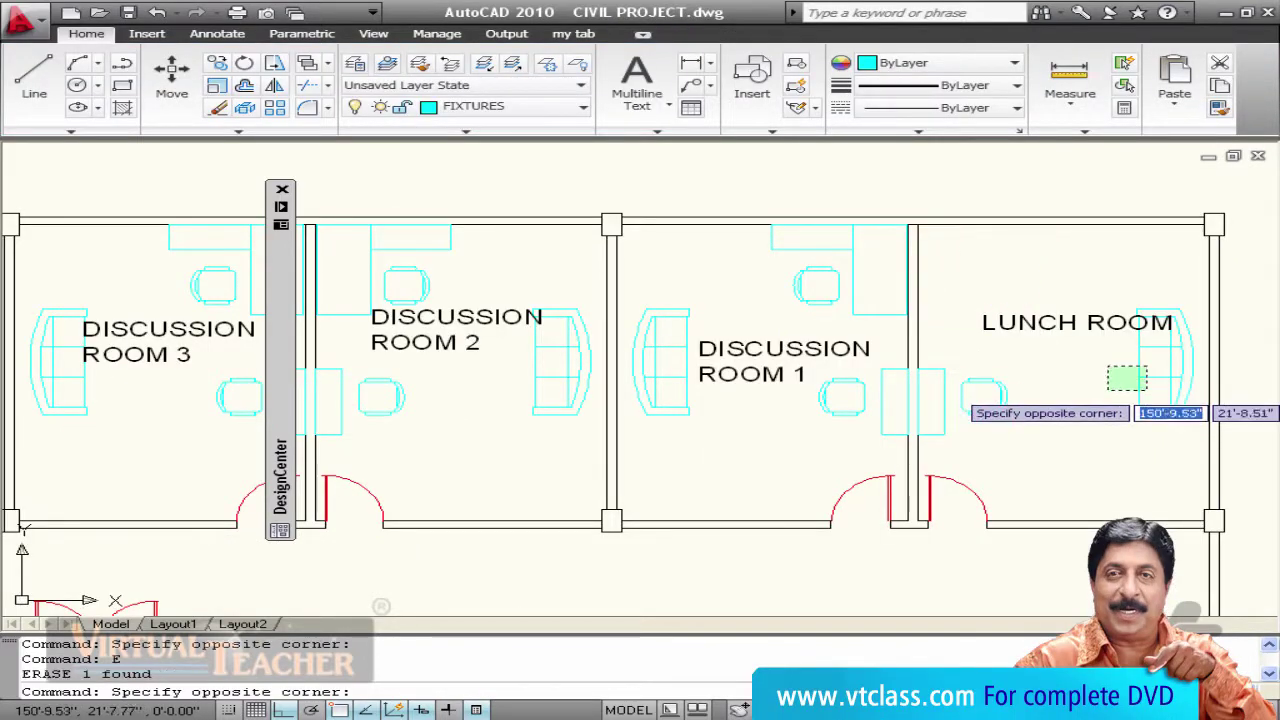
{"action": "left_click", "coordinate": [1108, 390]}
{"action": "key", "text": "e"}
{"action": "key", "text": "Return"}
{"action": "left_click", "coordinate": [1004, 399]}
{"action": "key", "text": "e"}
{"action": "key", "text": "Return"}
{"action": "left_click", "coordinate": [944, 405]}
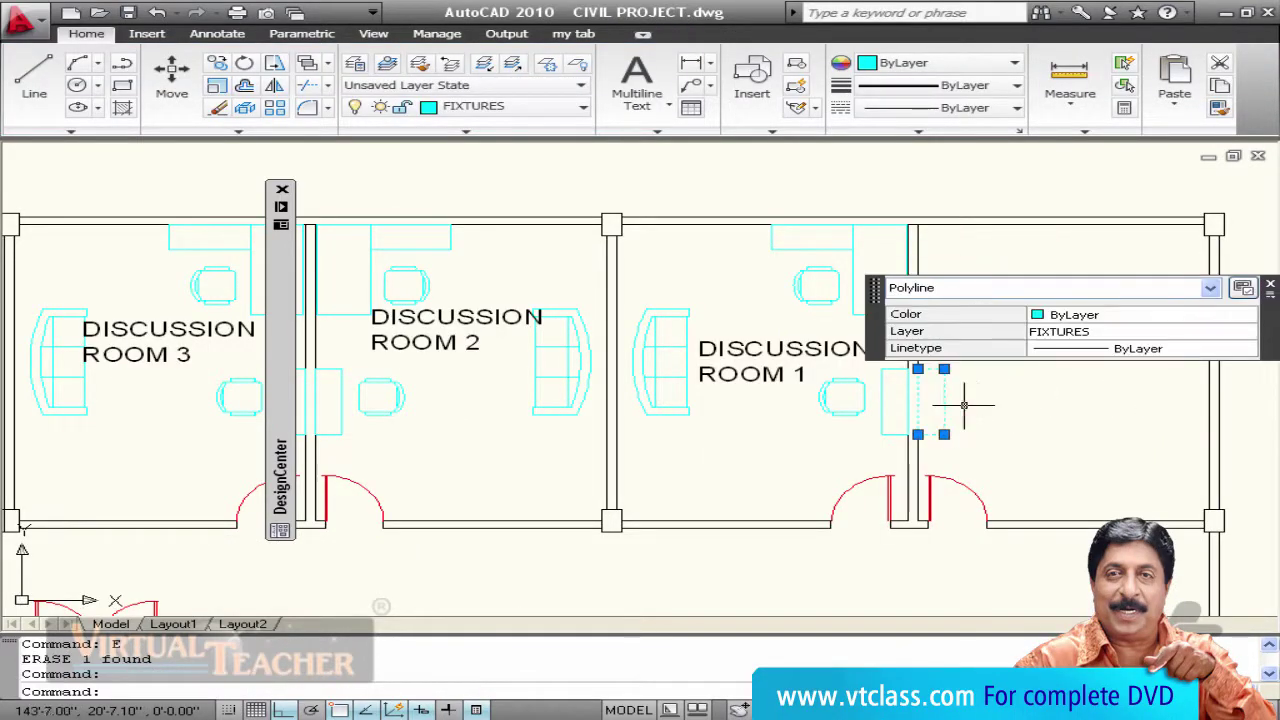
{"action": "key", "text": "e"}
{"action": "key", "text": "Return"}
Step: Insert a woodgrain table block from DesignCenter in the LUNCH ROOM and move it against the partition wall
{"action": "middle_click_drag", "start_coordinate": [1079, 356], "coordinate": [908, 349]}
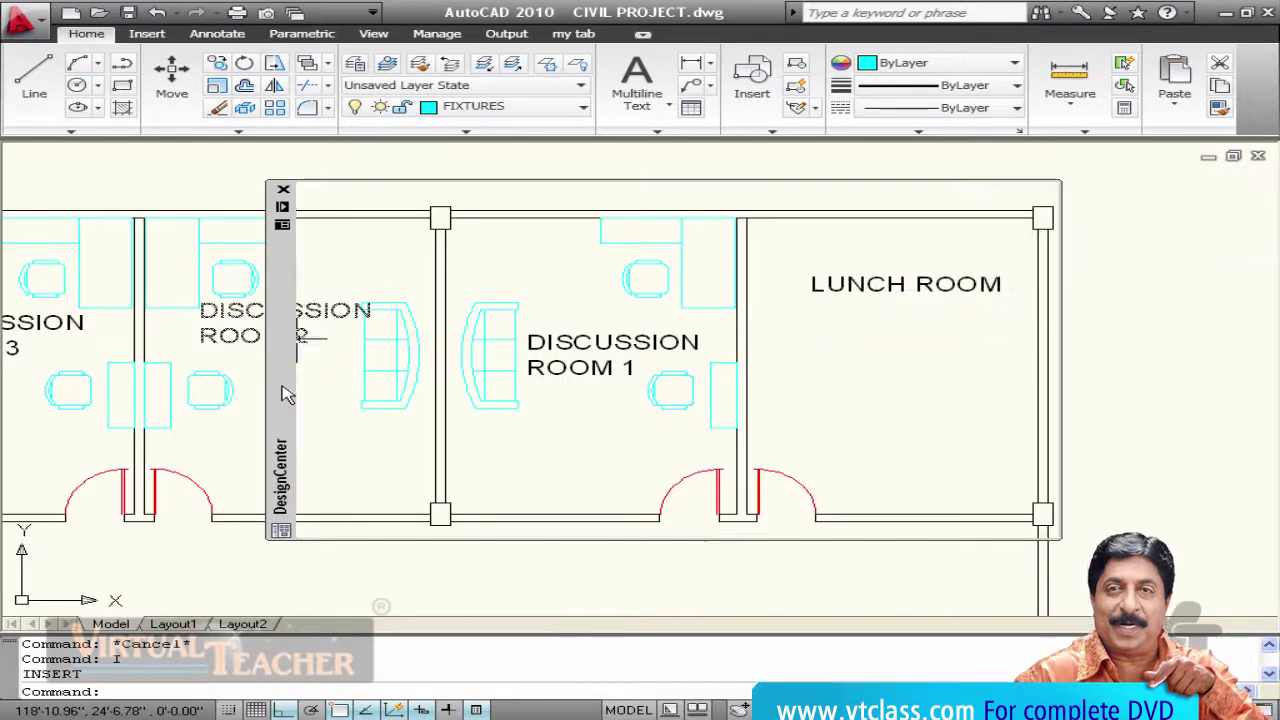
{"action": "mouse_move", "coordinate": [283, 391]}
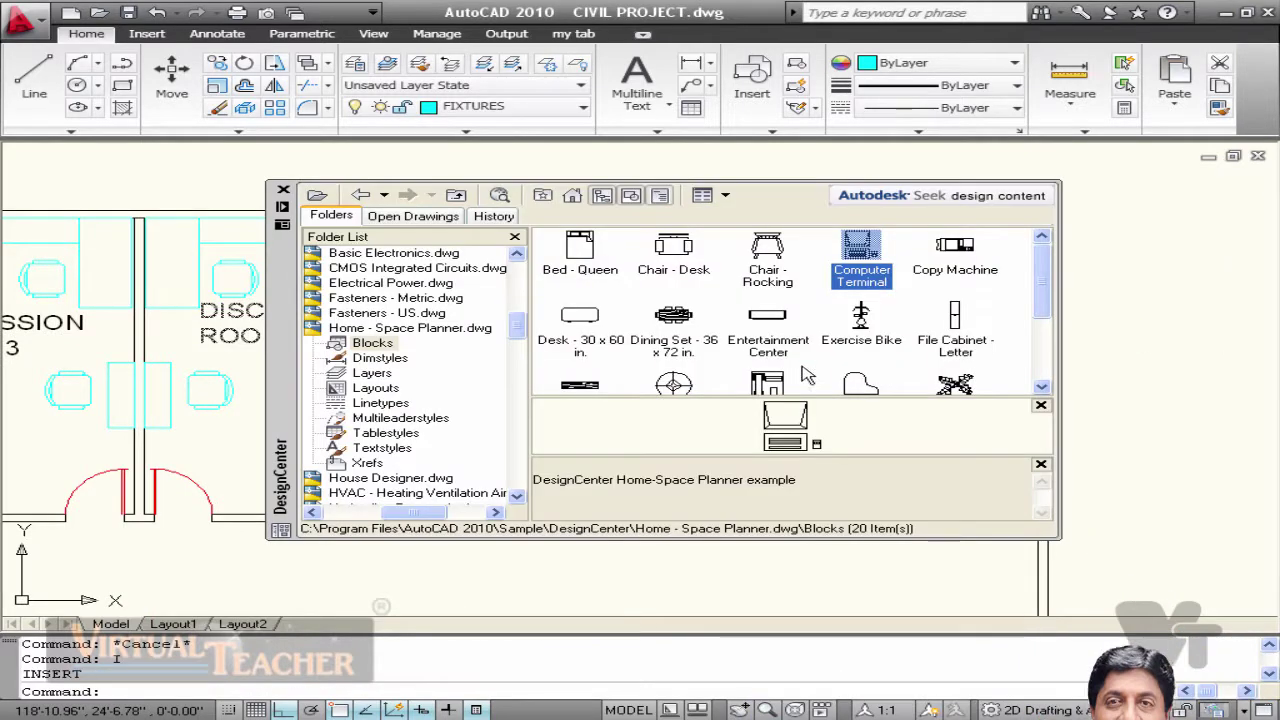
{"action": "left_click", "coordinate": [676, 487]}
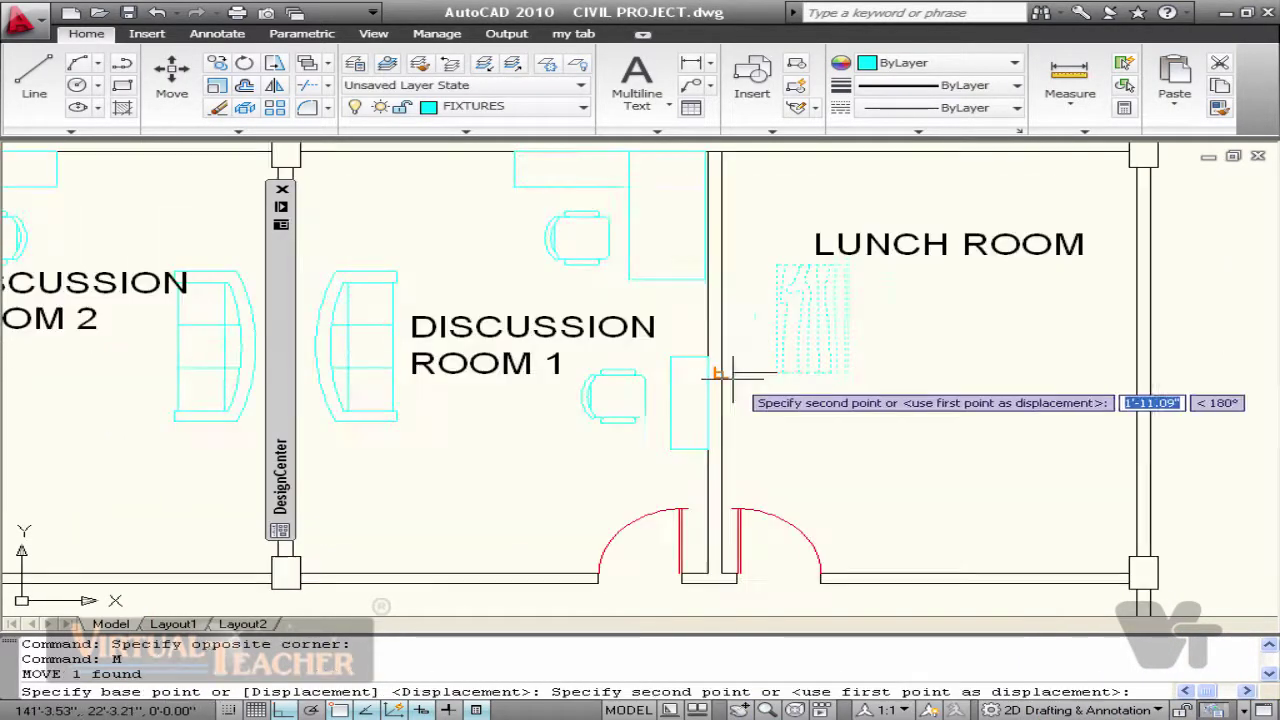
{"action": "key", "text": "Escape"}
Step: Draw a tall narrow rectangular table in the middle of the LUNCH ROOM and use circles to round its ends
{"action": "scroll", "coordinate": [780, 400], "scroll_direction": "up", "scroll_amount": 1}
{"action": "type", "text": "REC"}
{"action": "key", "text": "Return"}
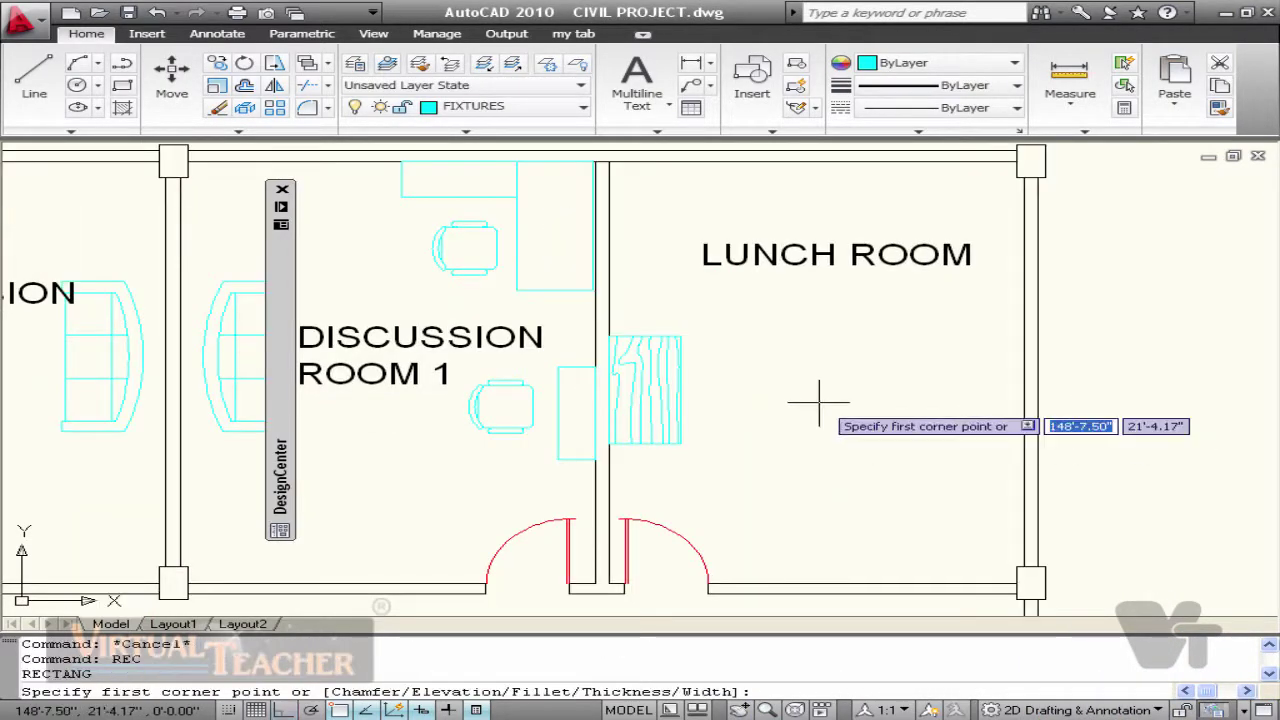
{"action": "left_click", "coordinate": [797, 321]}
{"action": "left_click", "coordinate": [858, 475]}
{"action": "type", "text": "c"}
{"action": "key", "text": "Return"}
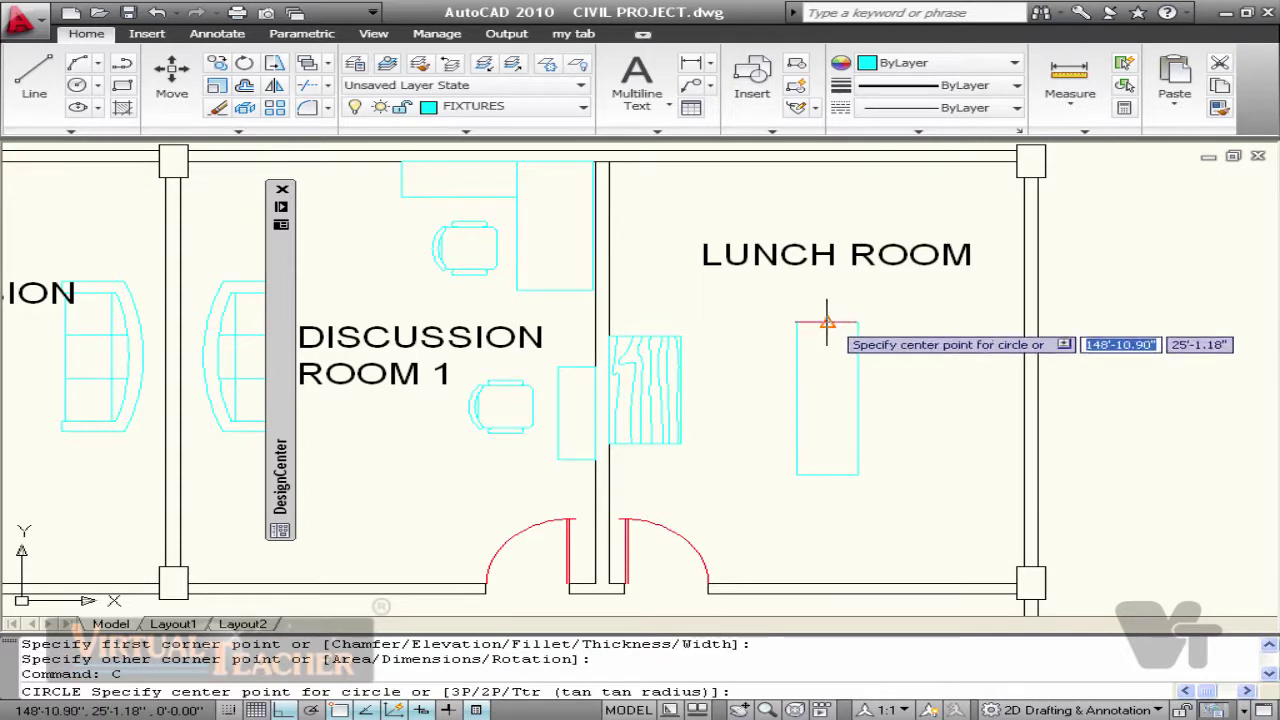
{"action": "left_click", "coordinate": [827, 321]}
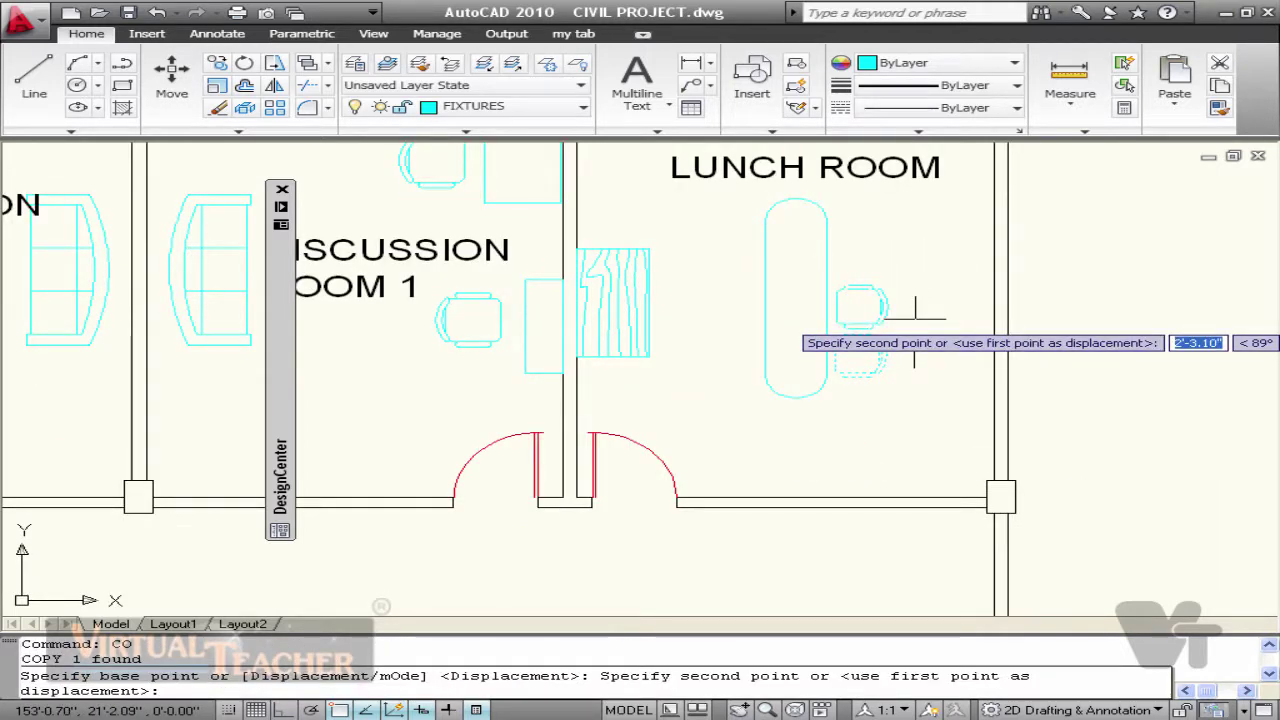
Step: Copy the chair along one long side of the lunch table to make three and mirror them to the opposite side
{"action": "left_click", "coordinate": [914, 330]}
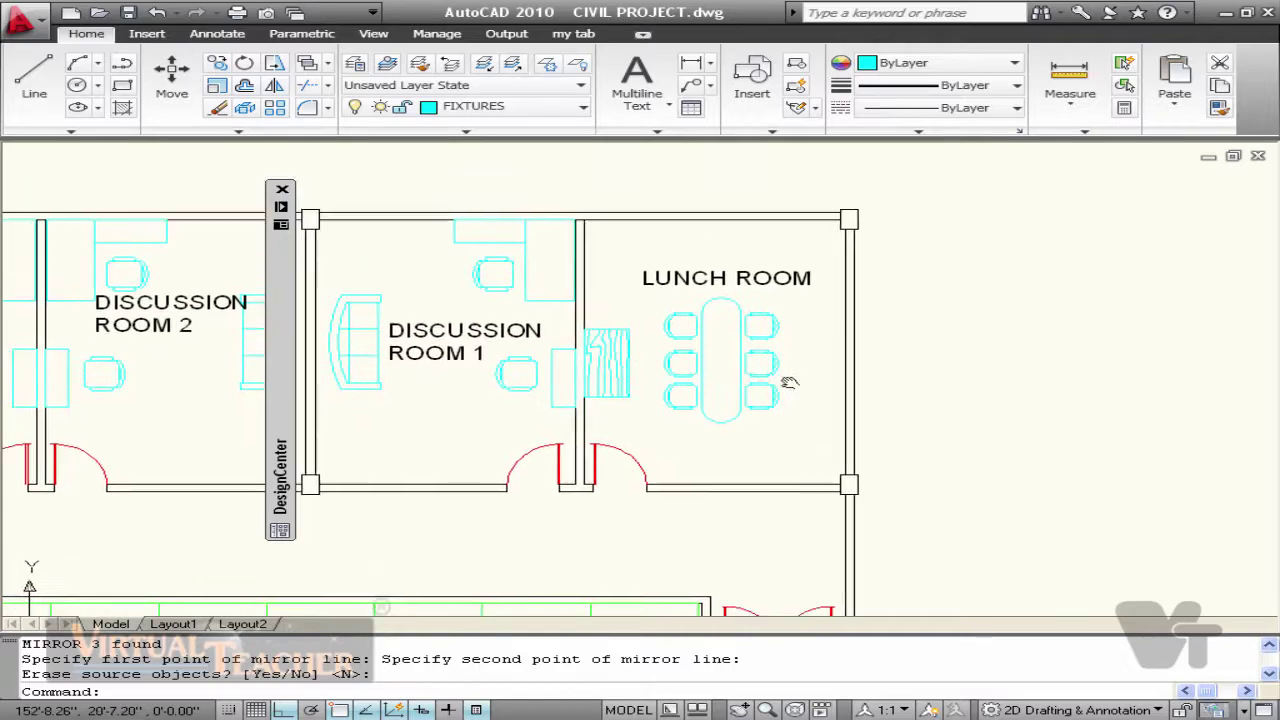
{"action": "scroll", "coordinate": [651, 277], "scroll_direction": "up", "scroll_amount": 2}
{"action": "scroll", "coordinate": [651, 200], "scroll_direction": "down", "scroll_amount": 4}
{"action": "middle_click_drag", "start_coordinate": [508, 421], "coordinate": [800, 250]}
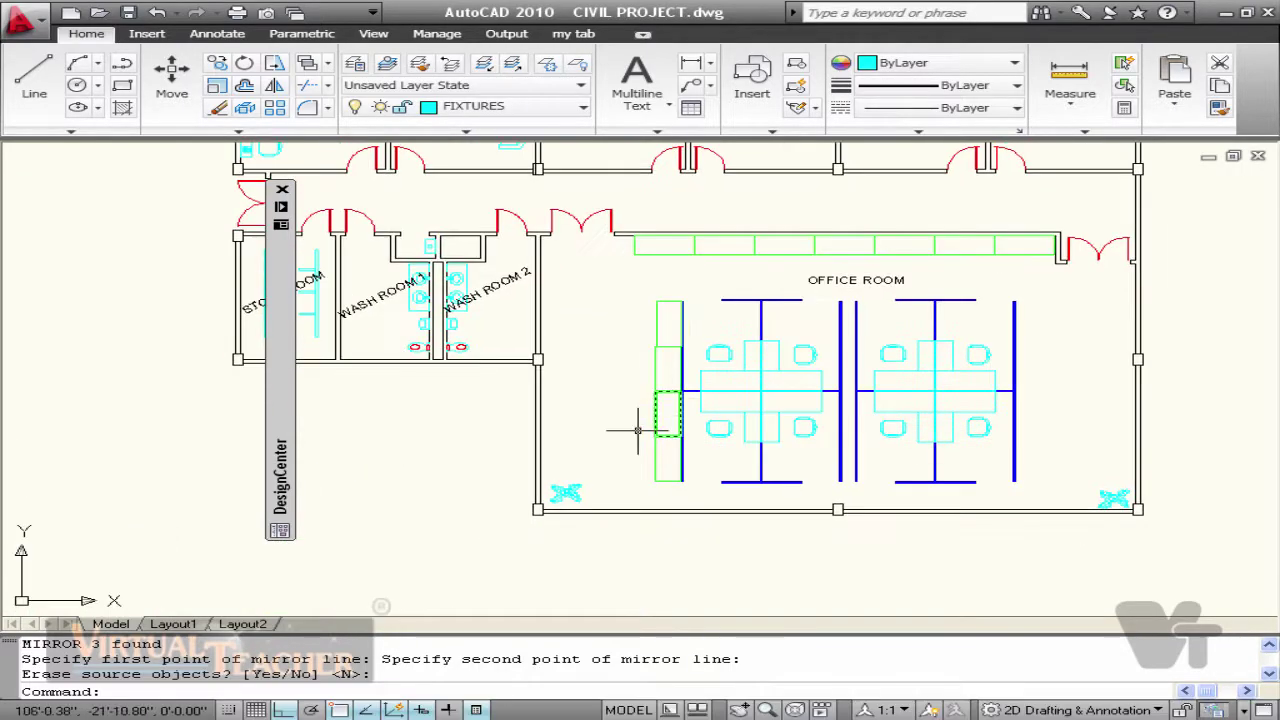
{"action": "scroll", "coordinate": [580, 434], "scroll_direction": "down", "scroll_amount": 1}
{"action": "scroll", "coordinate": [430, 300], "scroll_direction": "up", "scroll_amount": 3}
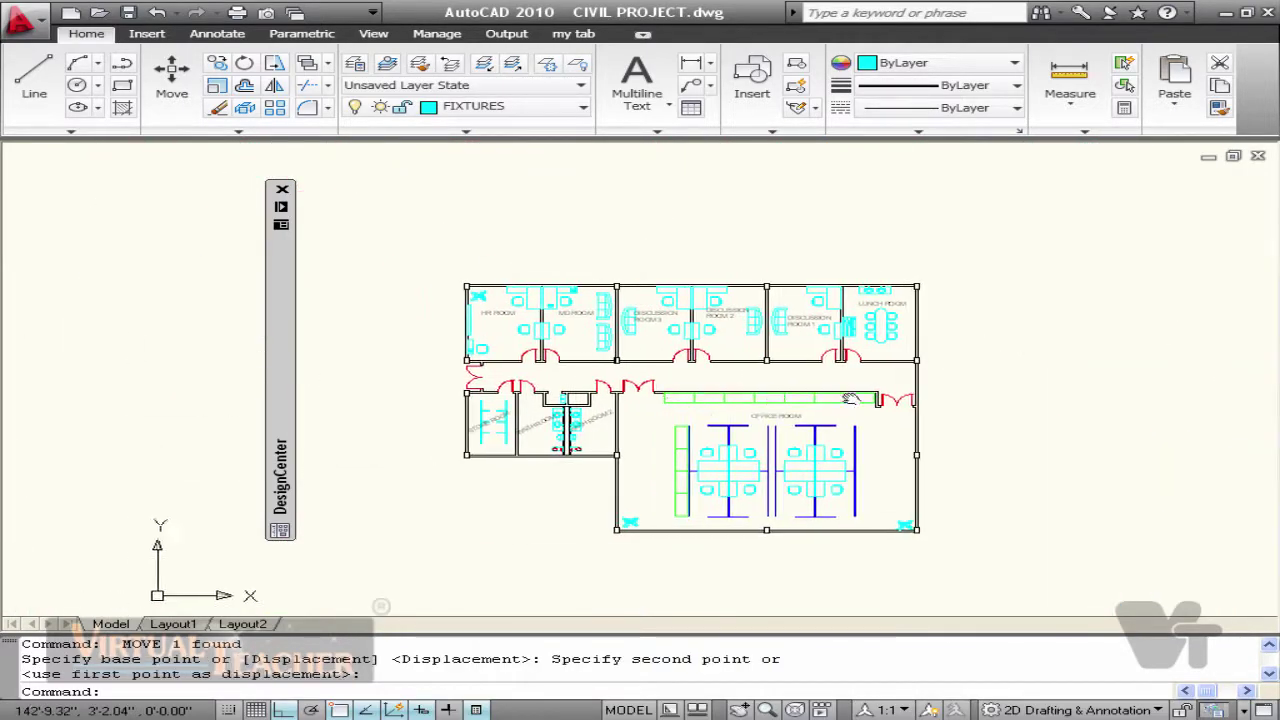
Step: Make DIM the current layer for the floor plan's dimensions
{"action": "scroll", "coordinate": [660, 395], "scroll_direction": "up", "scroll_amount": 3}
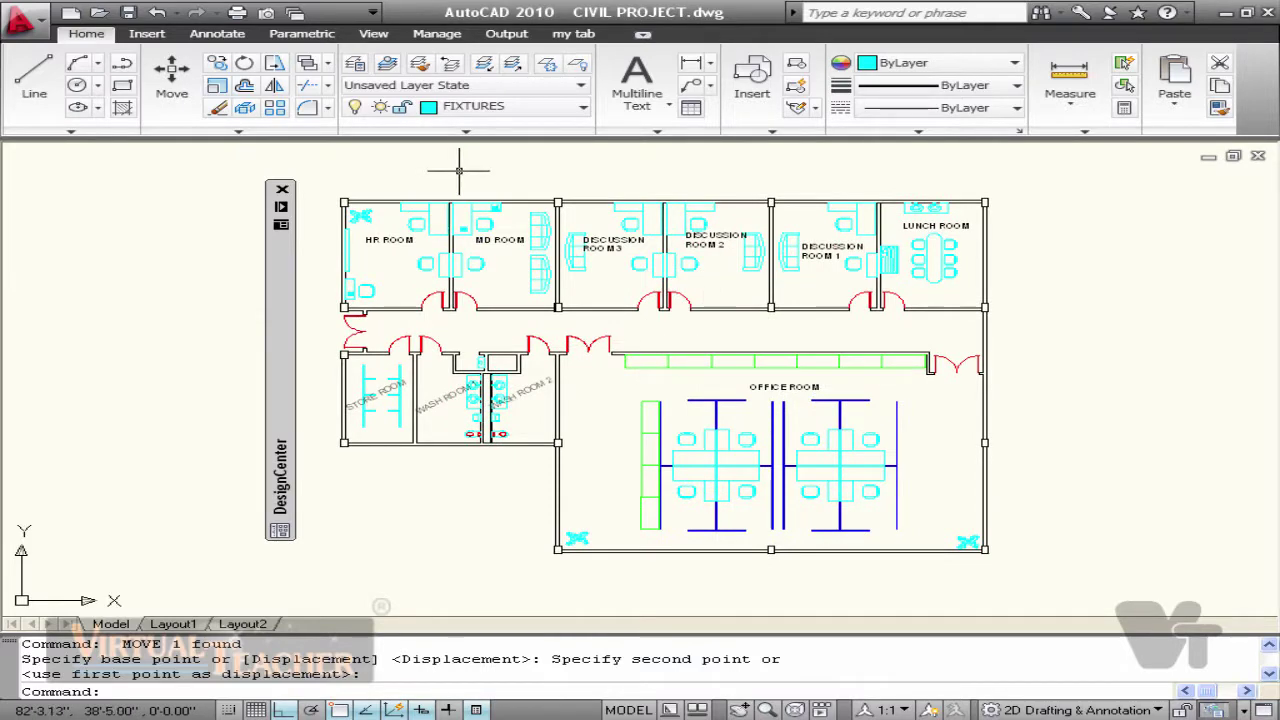
{"action": "left_click", "coordinate": [217, 33]}
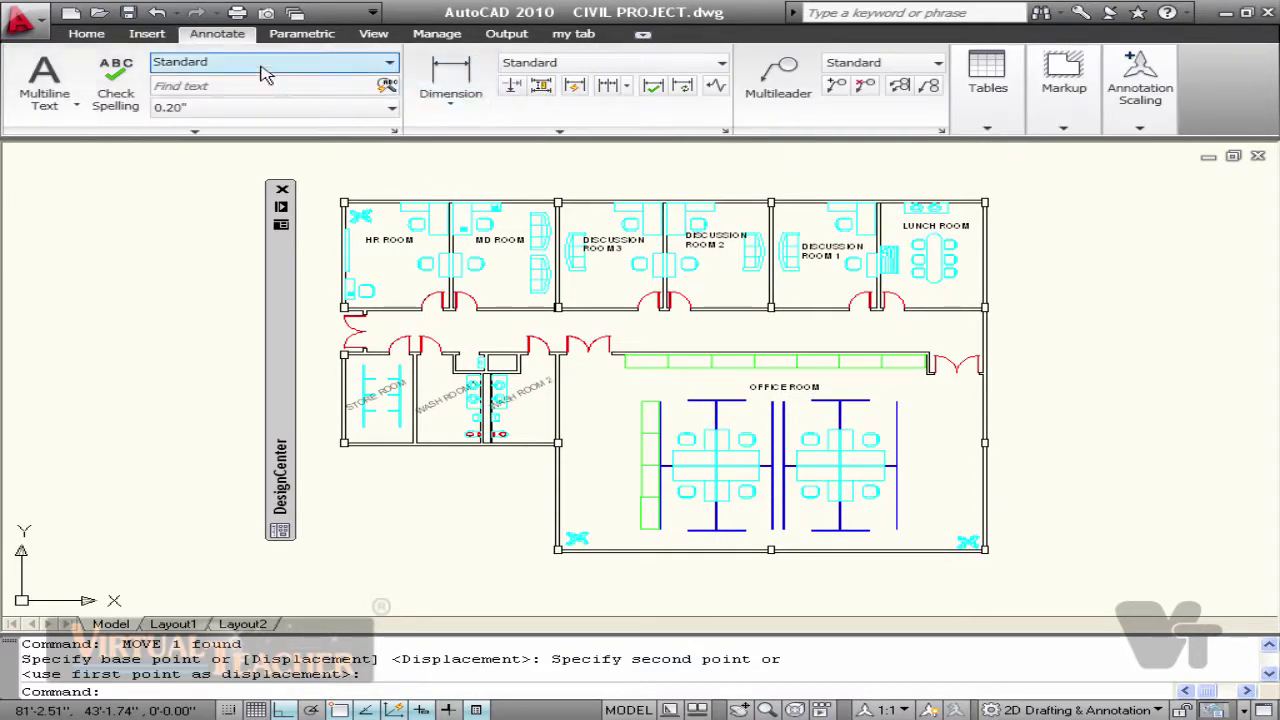
{"action": "left_click", "coordinate": [160, 35]}
{"action": "left_click", "coordinate": [105, 37]}
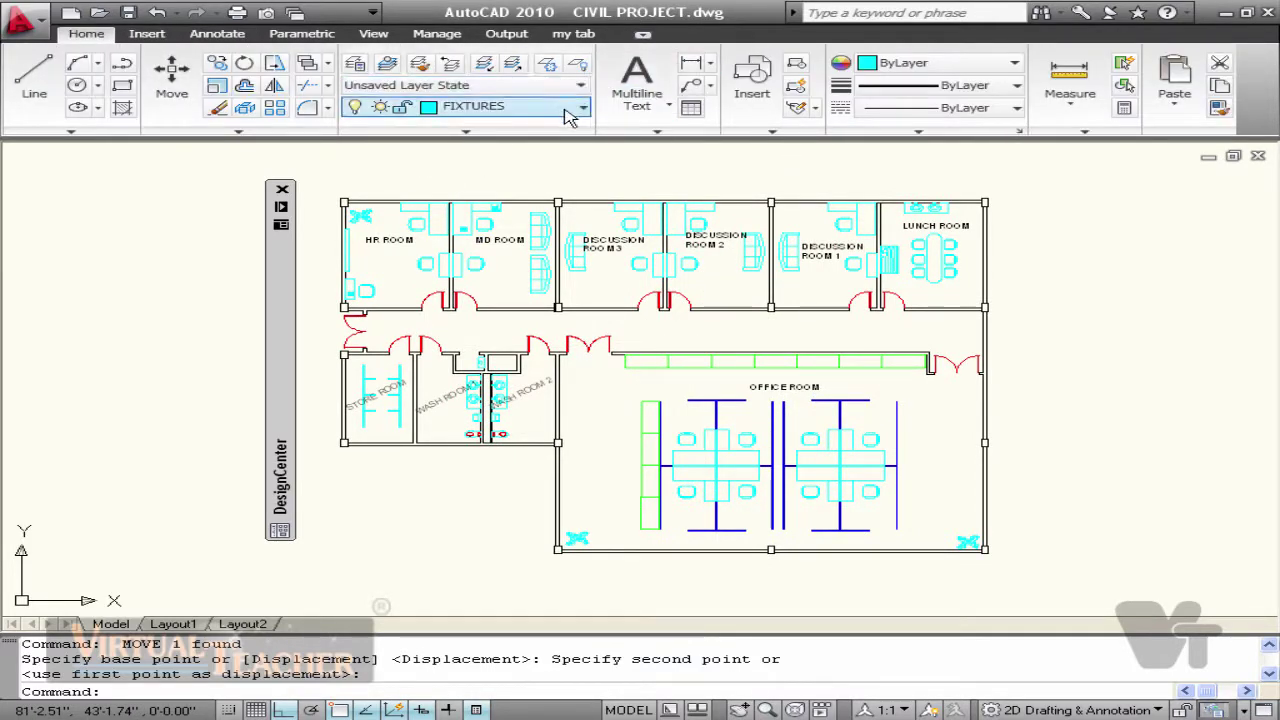
{"action": "left_click", "coordinate": [494, 248]}
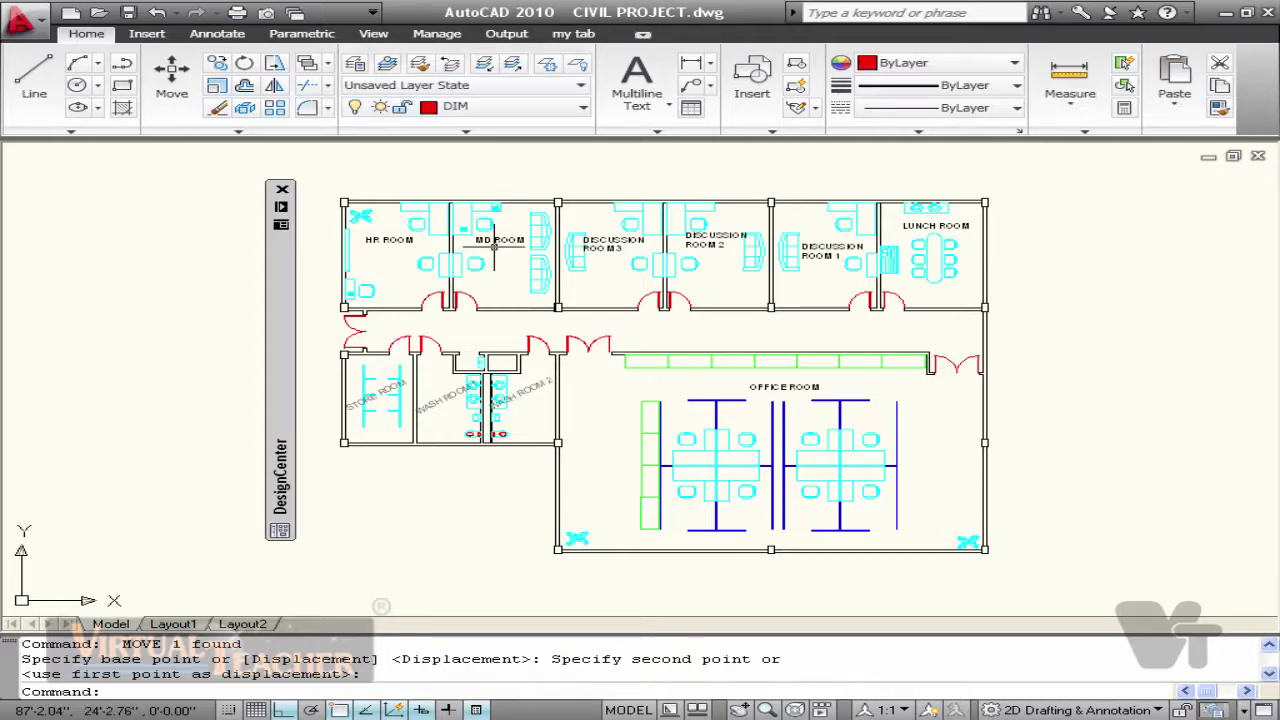
Step: Add a linear dimension above the outer wall from the HR ROOM's outer corner to the partition shared with the MD ROOM
{"action": "left_click", "coordinate": [217, 33]}
{"action": "left_click", "coordinate": [450, 85]}
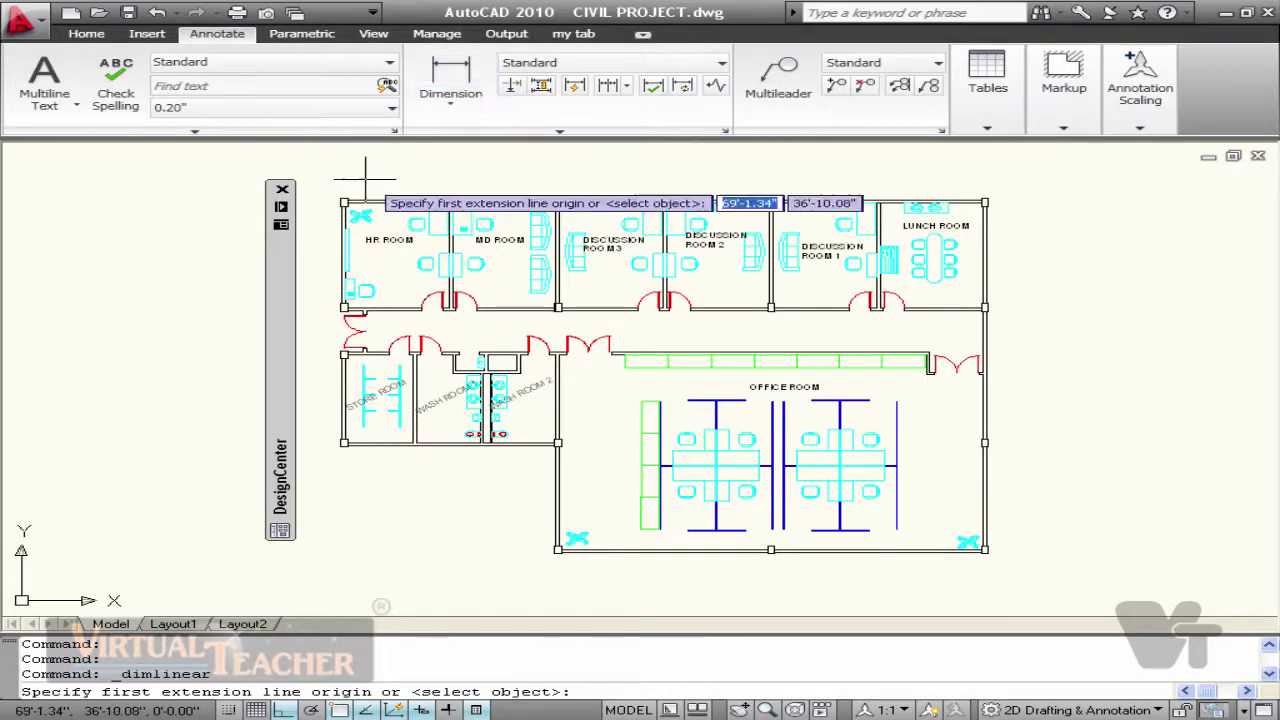
{"action": "scroll", "coordinate": [349, 191], "scroll_direction": "up", "scroll_amount": 5}
{"action": "middle_click_drag", "start_coordinate": [347, 194], "coordinate": [597, 202]}
{"action": "left_click", "coordinate": [525, 258]}
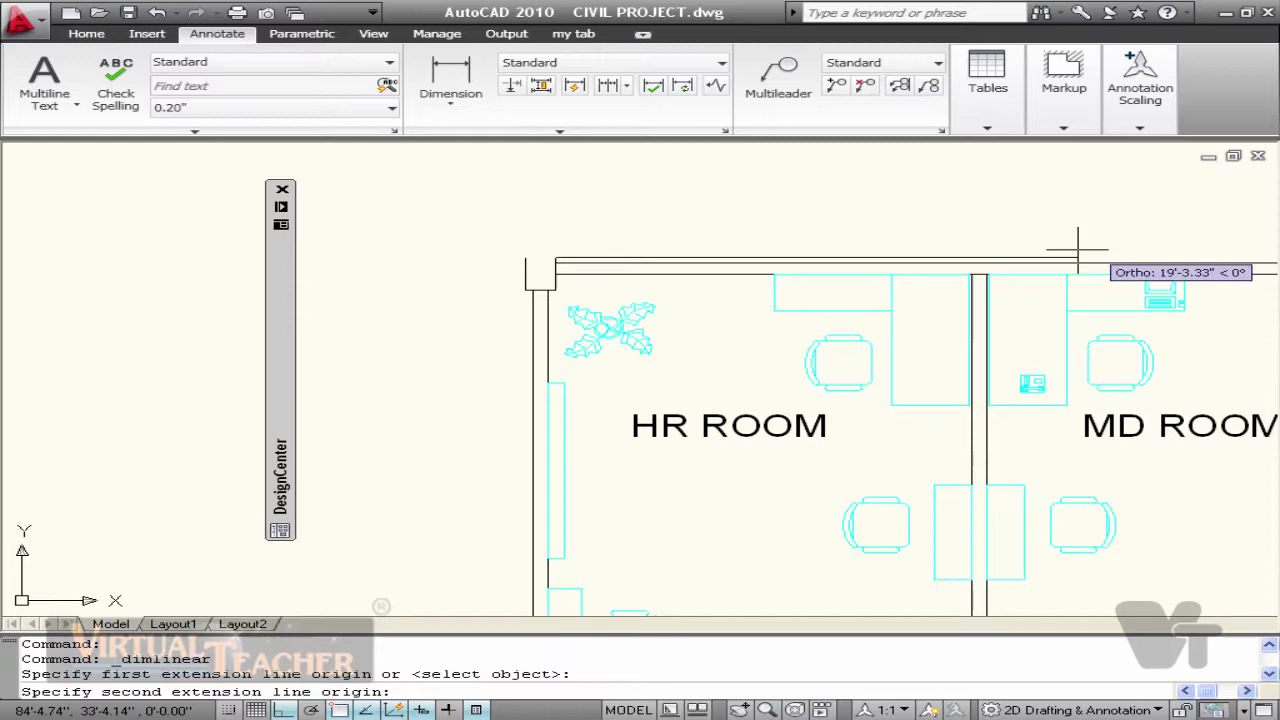
{"action": "left_click", "coordinate": [979, 272]}
{"action": "scroll", "coordinate": [751, 214], "scroll_direction": "up", "scroll_amount": 3}
{"action": "left_click", "coordinate": [751, 214]}
{"action": "type", "text": "d"}
{"action": "key", "text": "Return"}
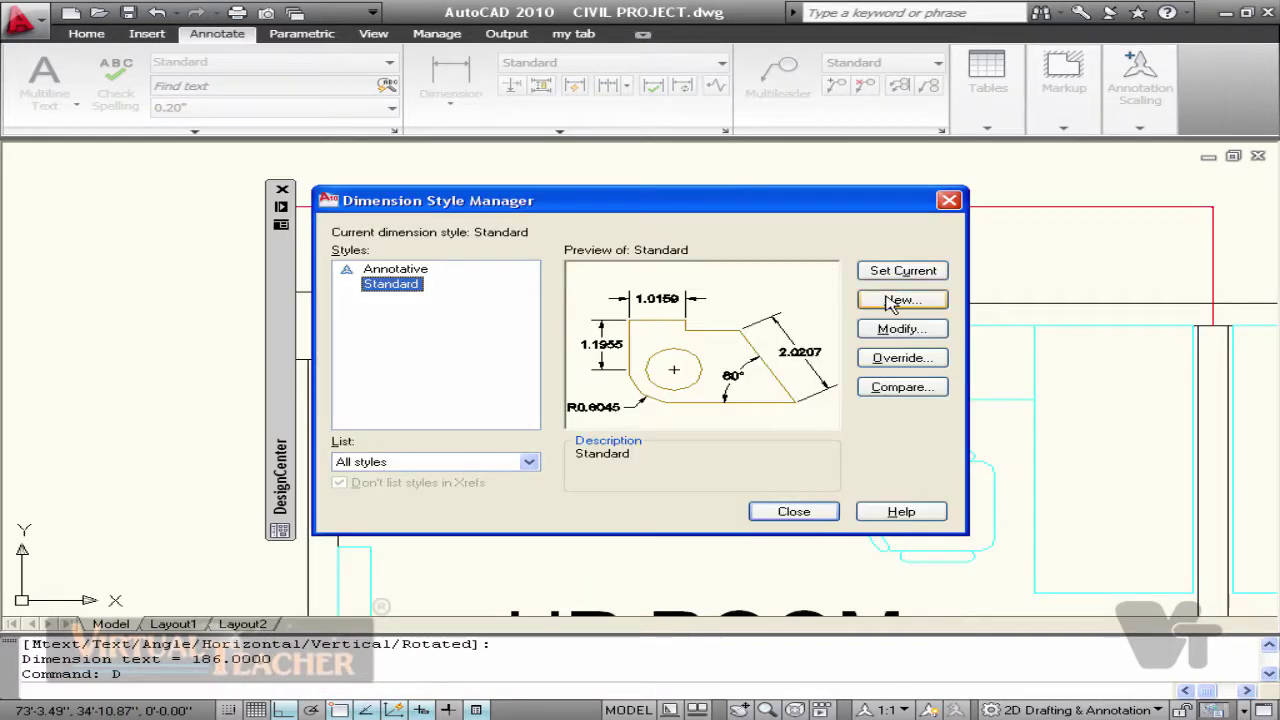
{"action": "key", "text": "Escape"}
{"action": "scroll", "coordinate": [838, 214], "scroll_direction": "up", "scroll_amount": 5}
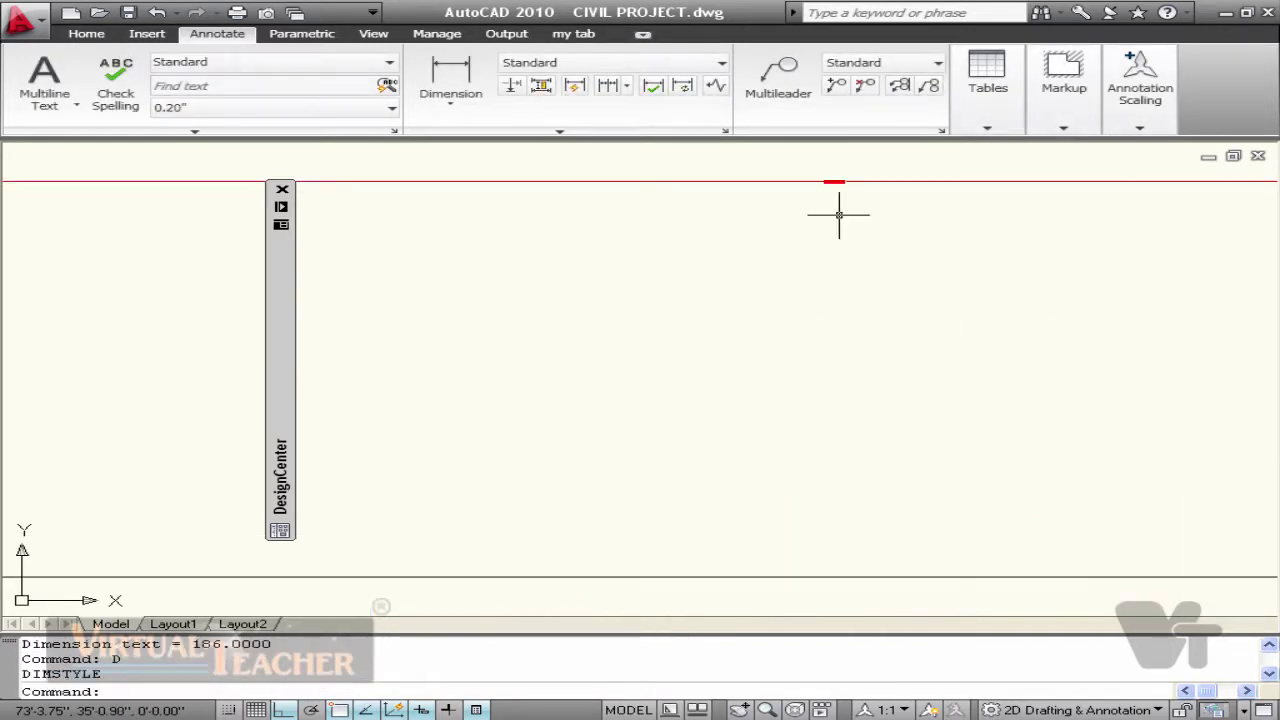
{"action": "scroll", "coordinate": [800, 230], "scroll_direction": "down", "scroll_amount": 5}
Step: Modify the Standard dimension style to use a text height of 1'
{"action": "type", "text": "d"}
{"action": "key", "text": "Return"}
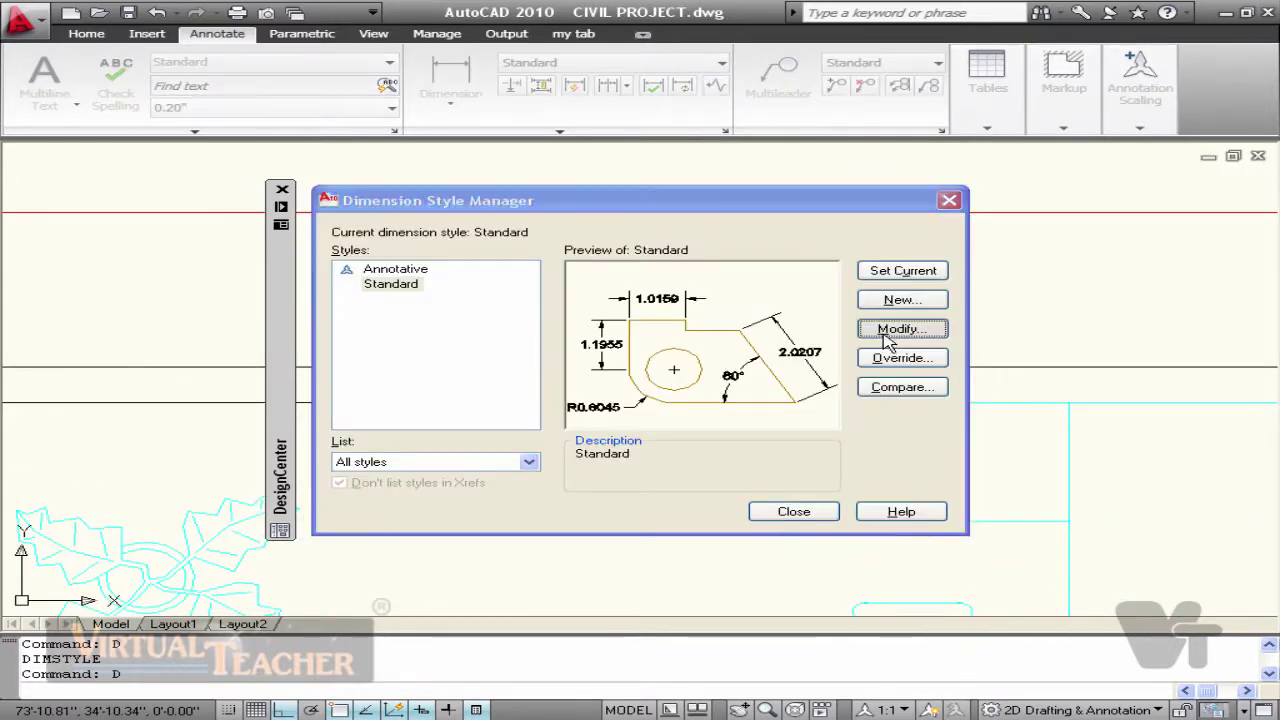
{"action": "left_click", "coordinate": [900, 328]}
{"action": "left_click", "coordinate": [501, 162]}
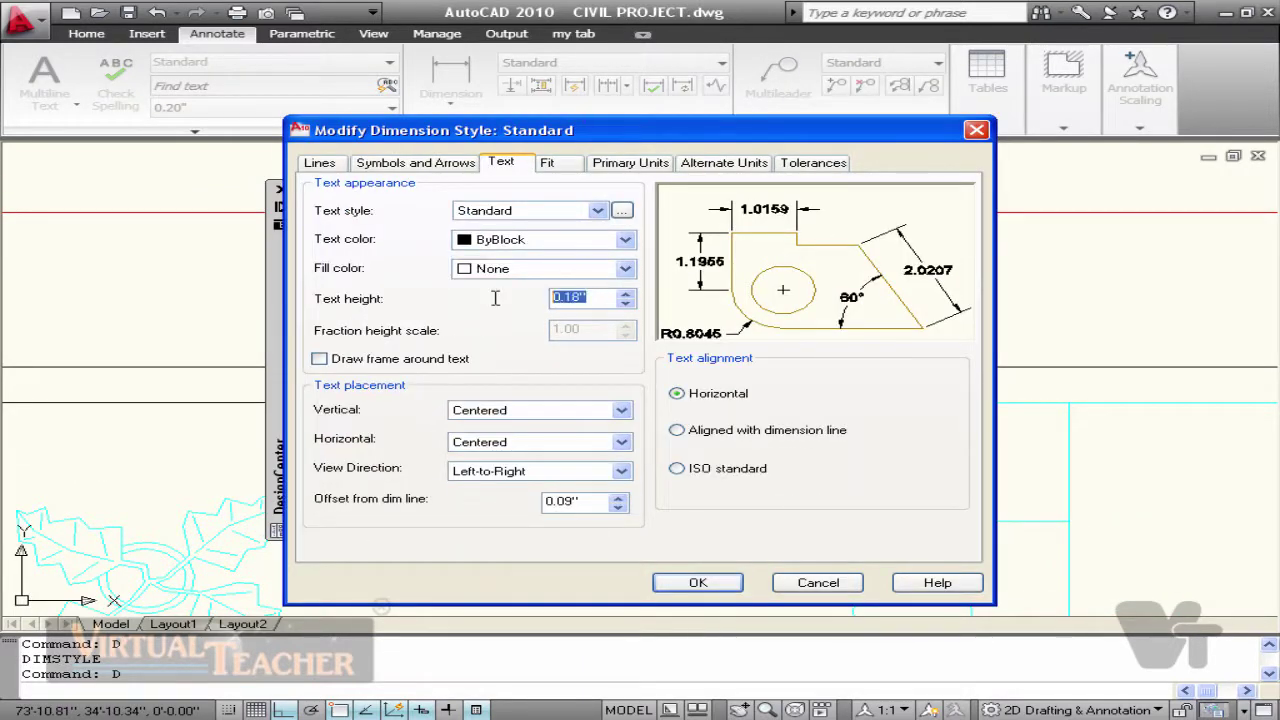
{"action": "type", "text": "1'"}
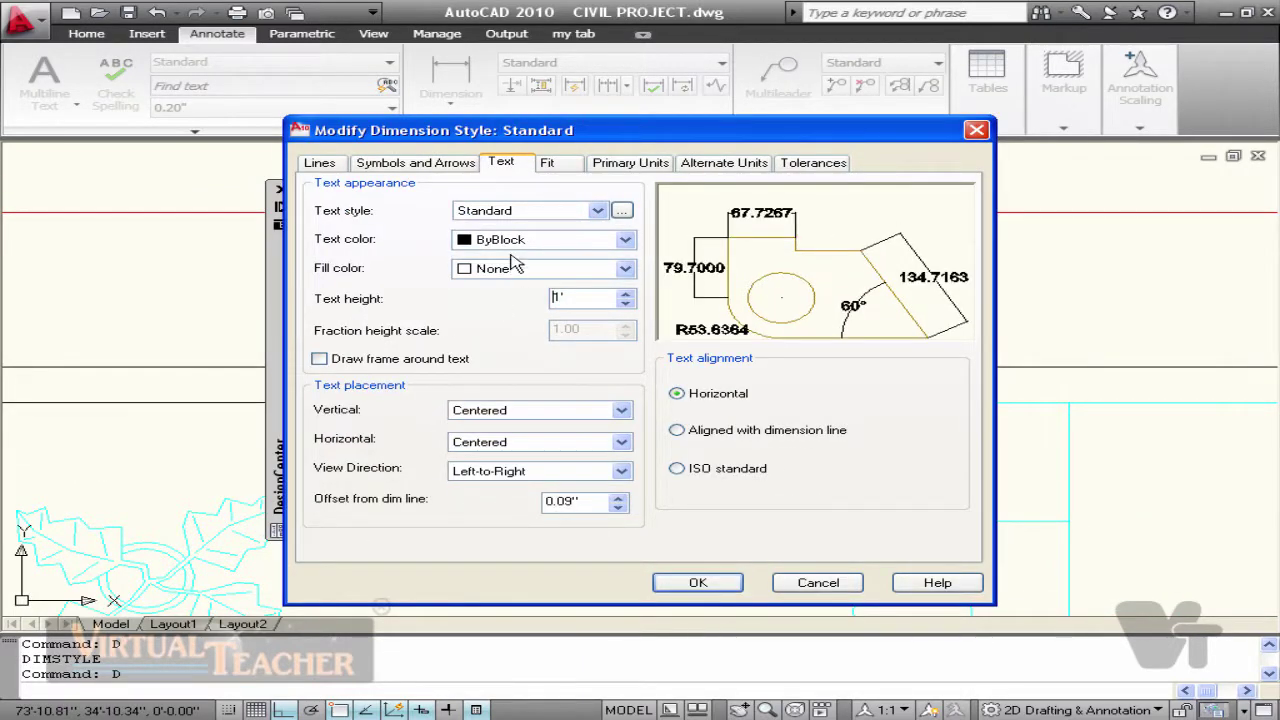
Step: Set the Standard dimension style's arrow size to 1' and its arrowheads to Architectural tick
{"action": "left_click", "coordinate": [434, 165]}
{"action": "left_click", "coordinate": [373, 352]}
{"action": "type", "text": "1"}
{"action": "key", "text": "Tab"}
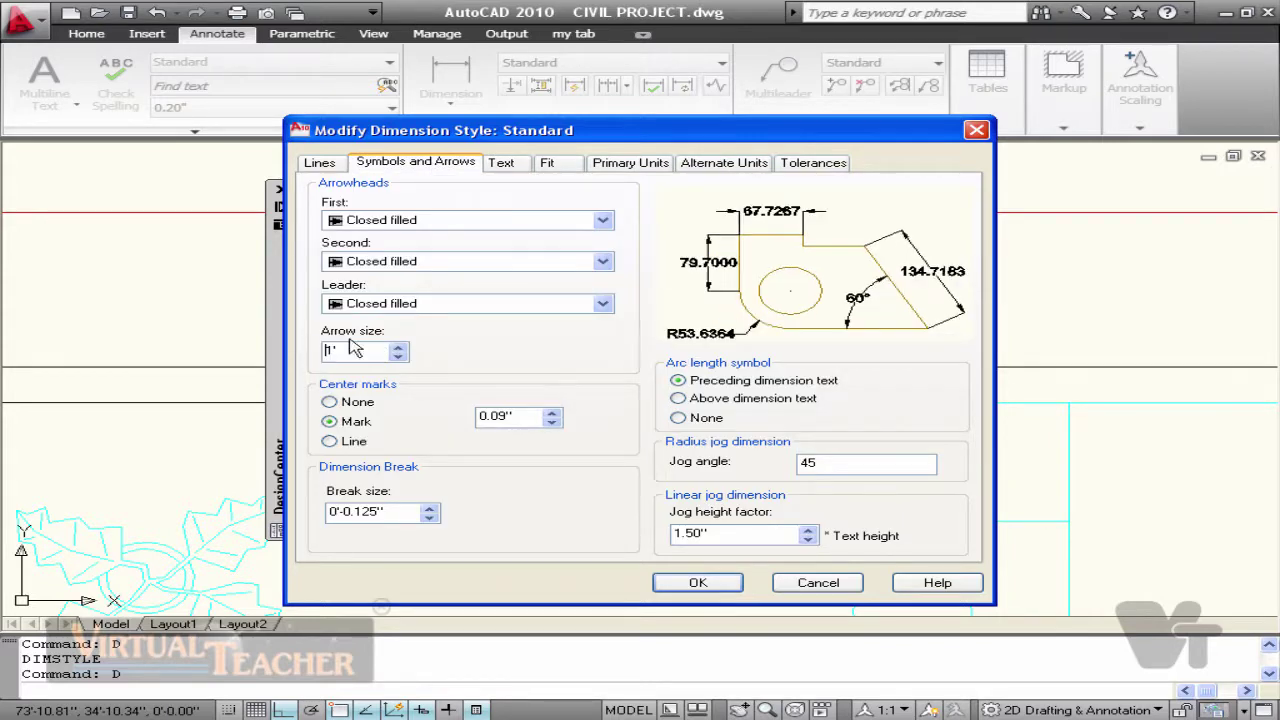
{"action": "left_click", "coordinate": [452, 220]}
{"action": "left_click", "coordinate": [436, 294]}
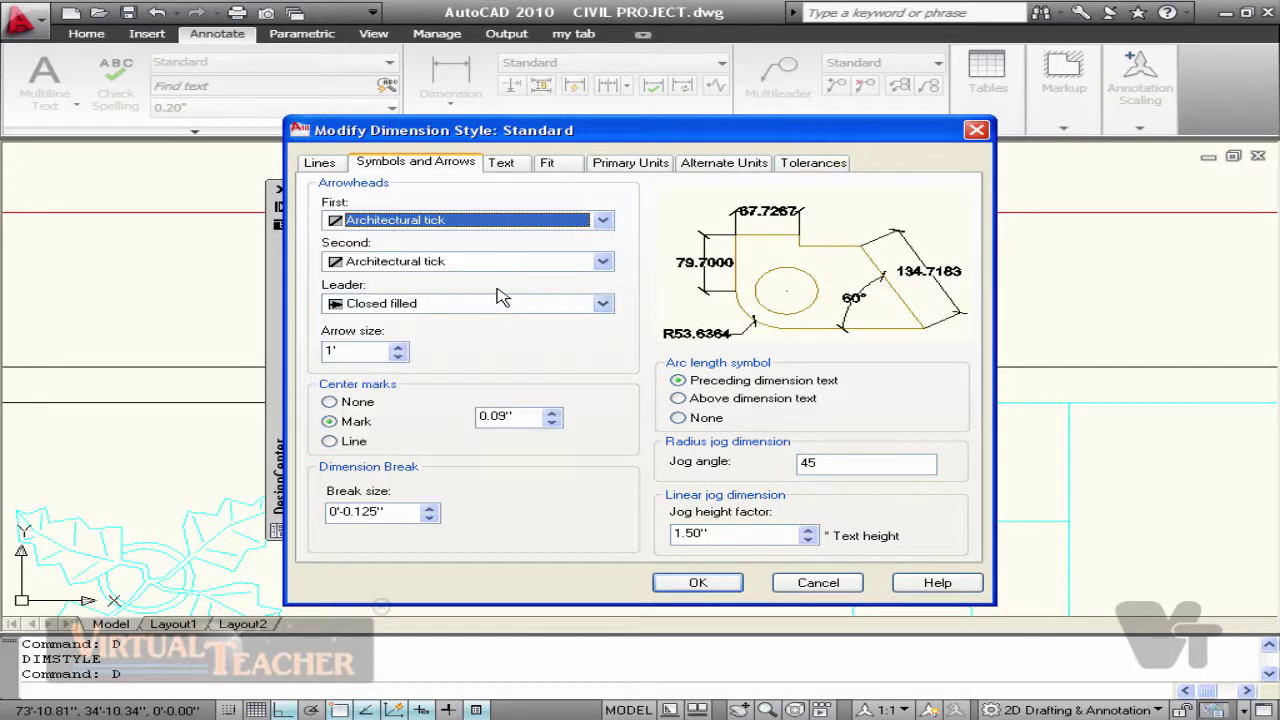
Step: Set the dimension style's linear units to Engineering with two-decimal inch precision and apply the style changes
{"action": "left_click", "coordinate": [612, 164]}
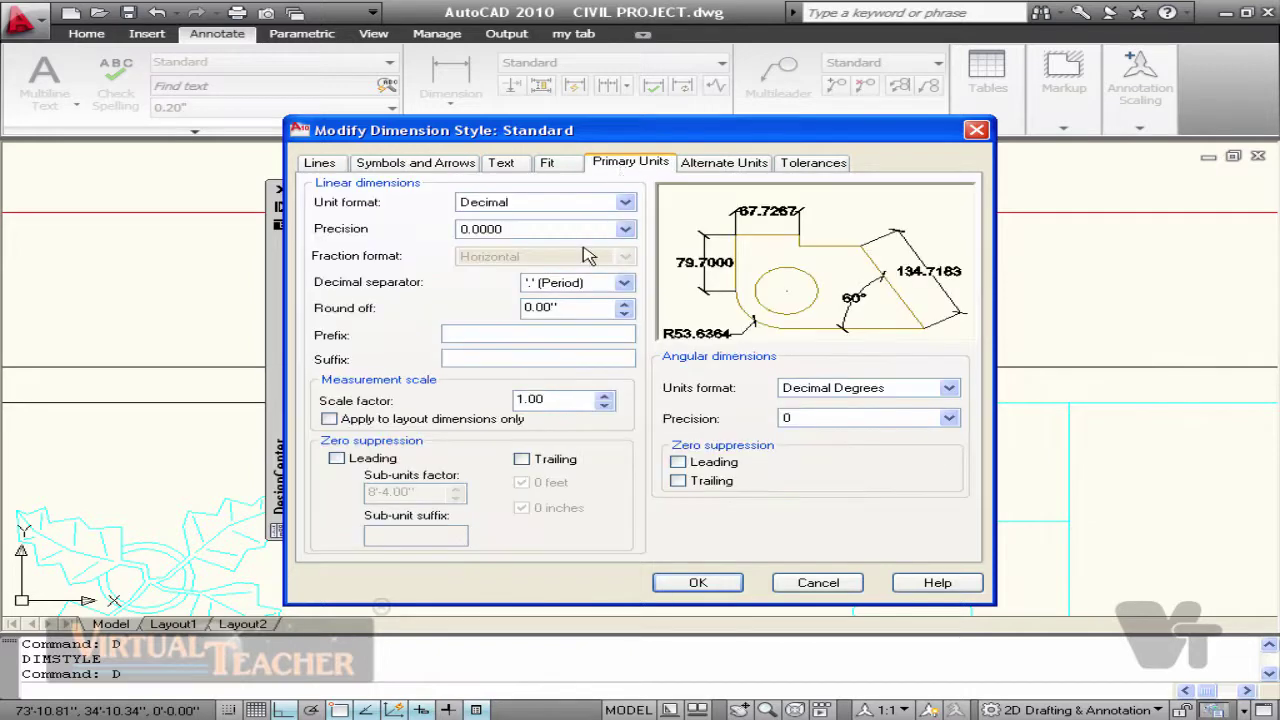
{"action": "left_click", "coordinate": [624, 202]}
{"action": "left_click", "coordinate": [560, 240]}
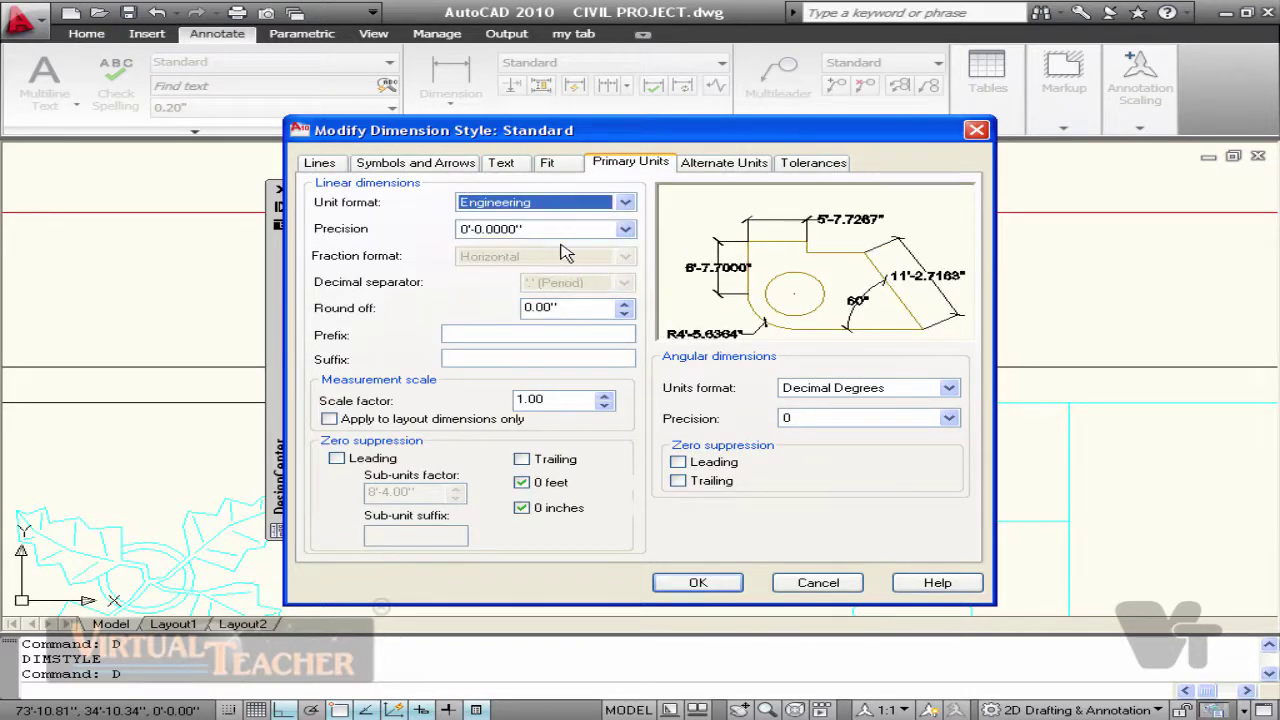
{"action": "left_click", "coordinate": [560, 228]}
{"action": "left_click", "coordinate": [490, 276]}
{"action": "left_click", "coordinate": [697, 582]}
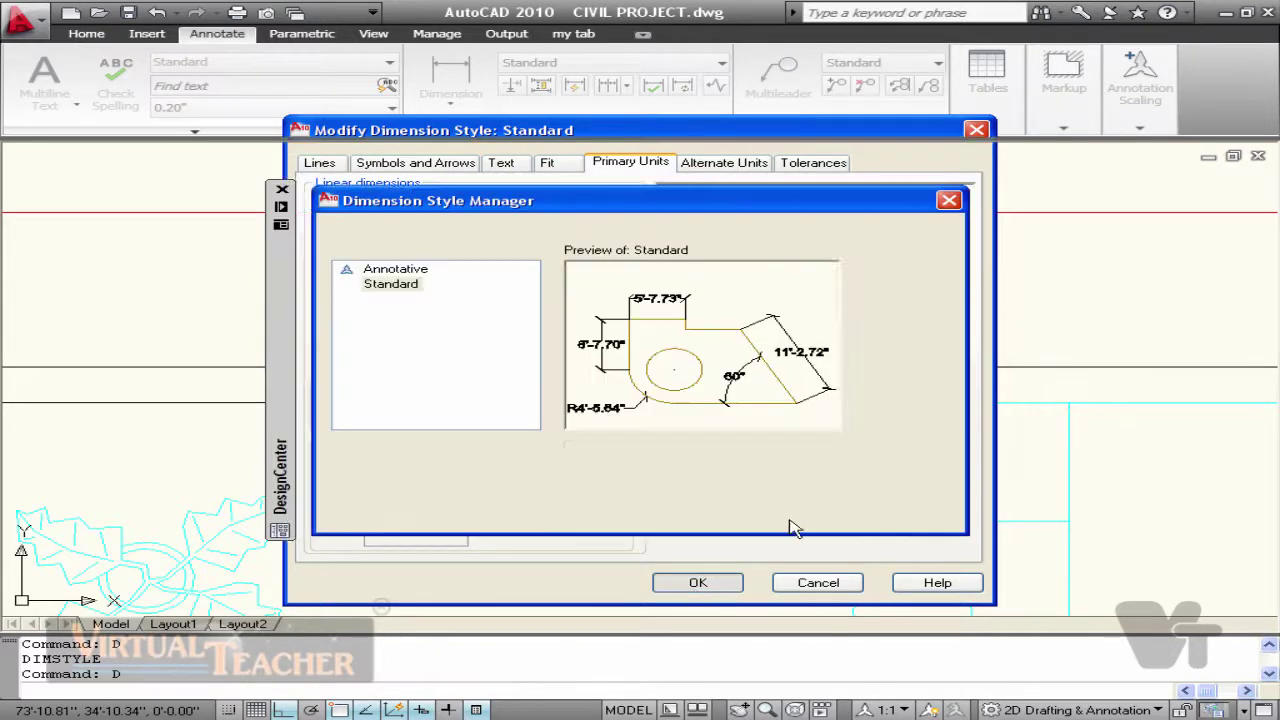
{"action": "left_click", "coordinate": [793, 511]}
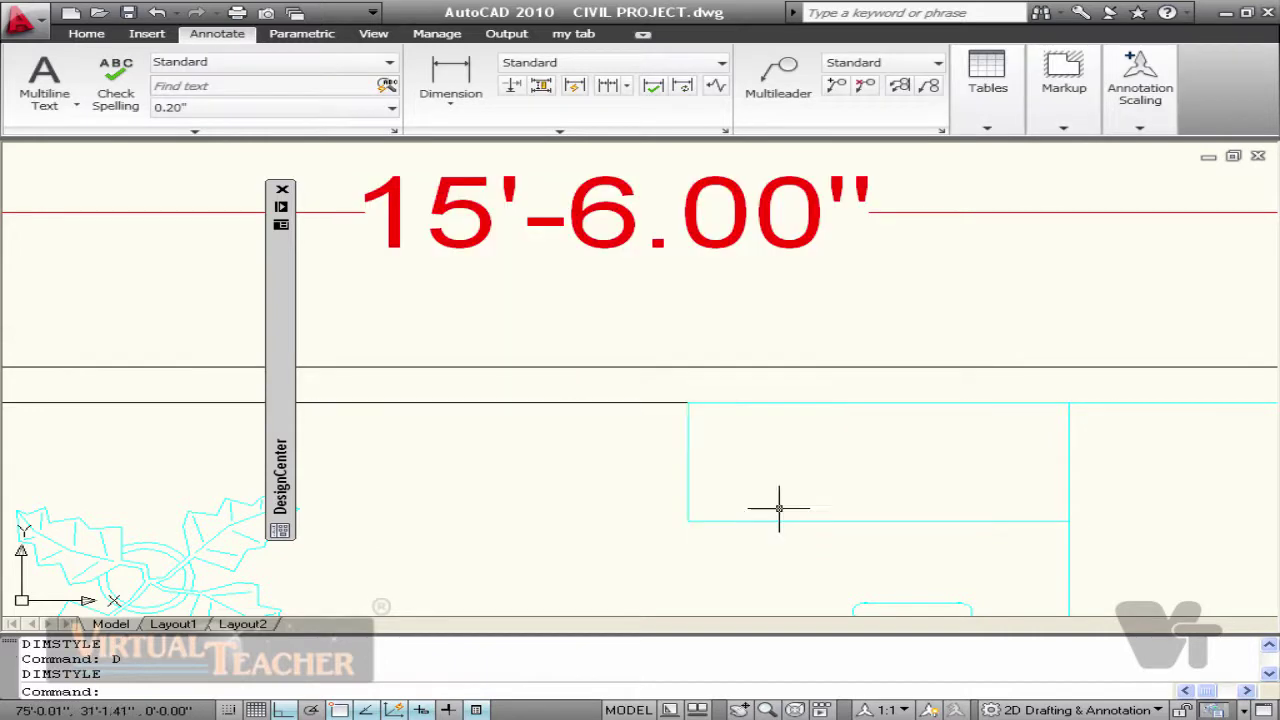
Step: Reduce the Standard dimension style's text height to 0.8' and apply the change
{"action": "scroll", "coordinate": [684, 355], "scroll_direction": "down", "scroll_amount": 3}
{"action": "type", "text": "d"}
{"action": "key", "text": "Return"}
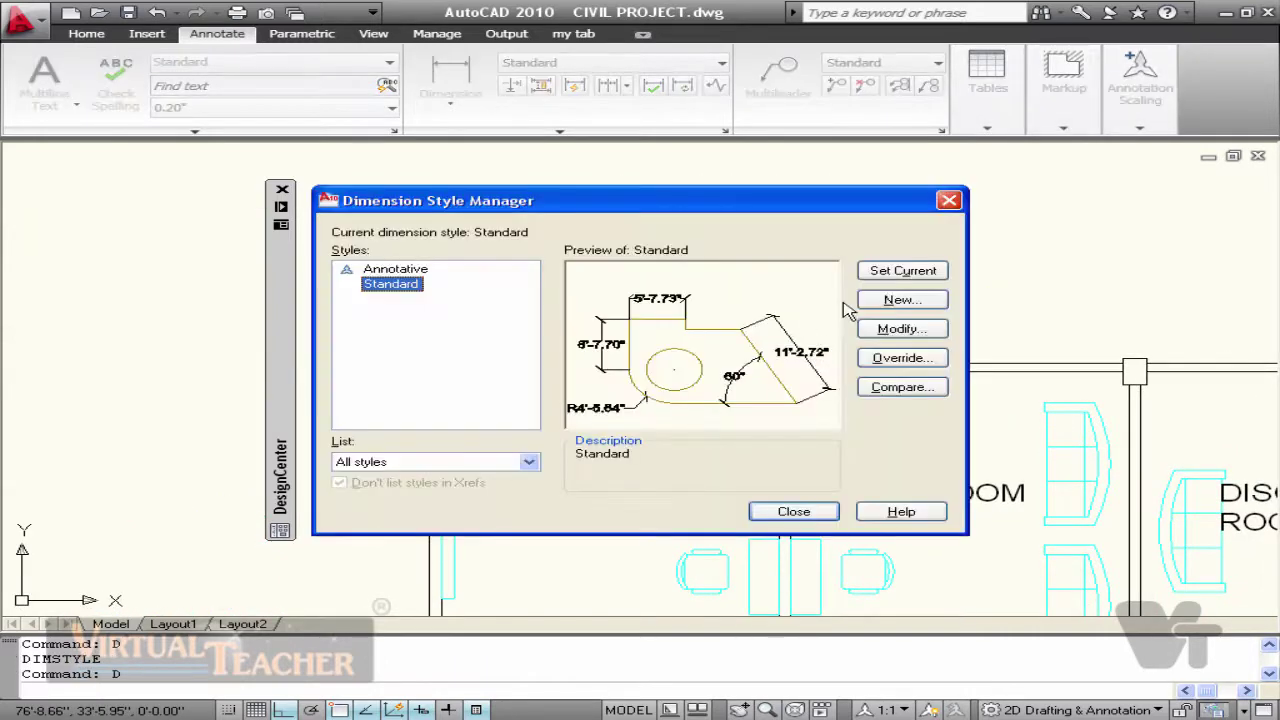
{"action": "left_click", "coordinate": [894, 326]}
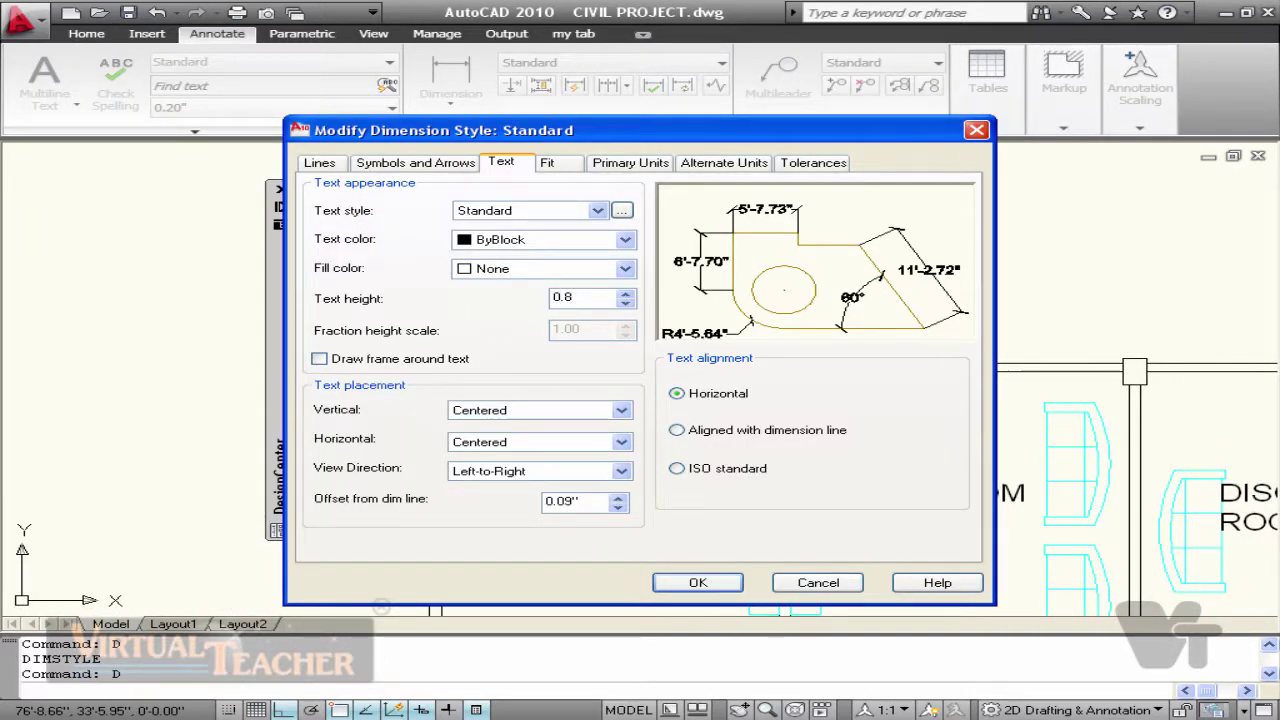
{"action": "key", "text": "Return"}
{"action": "left_click", "coordinate": [790, 512]}
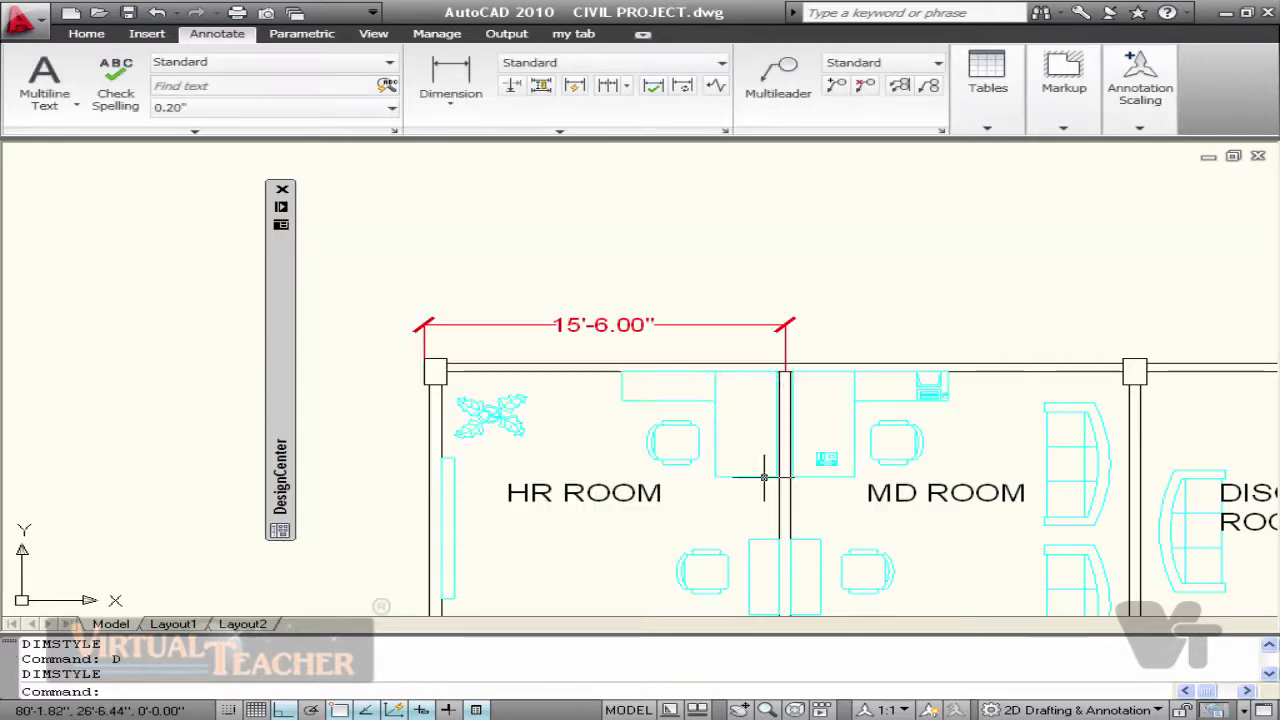
Step: Add a linear dimension for the width of DISCUSSION ROOM 1, starting at the outer wall column shared with DISCUSSION ROOM 2
{"action": "scroll", "coordinate": [766, 471], "scroll_direction": "down", "scroll_amount": 3}
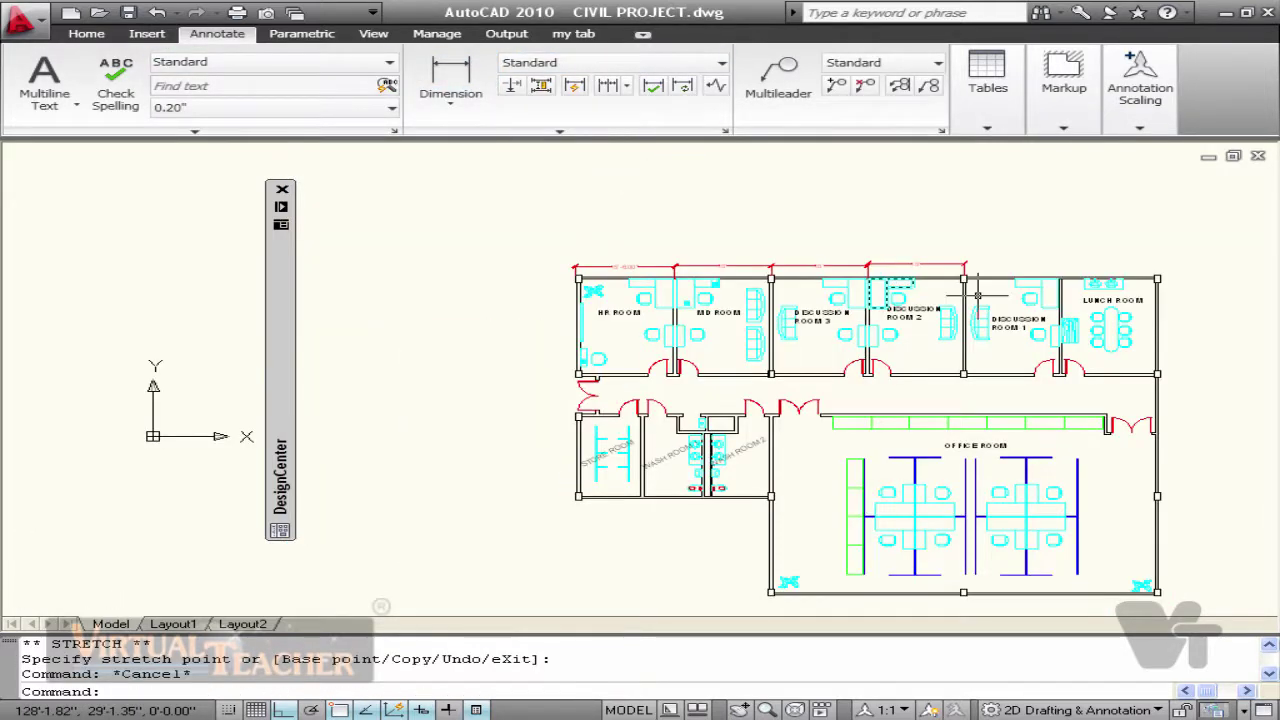
{"action": "middle_click_drag", "start_coordinate": [1112, 290], "coordinate": [806, 285]}
{"action": "scroll", "coordinate": [738, 283], "scroll_direction": "up", "scroll_amount": 3}
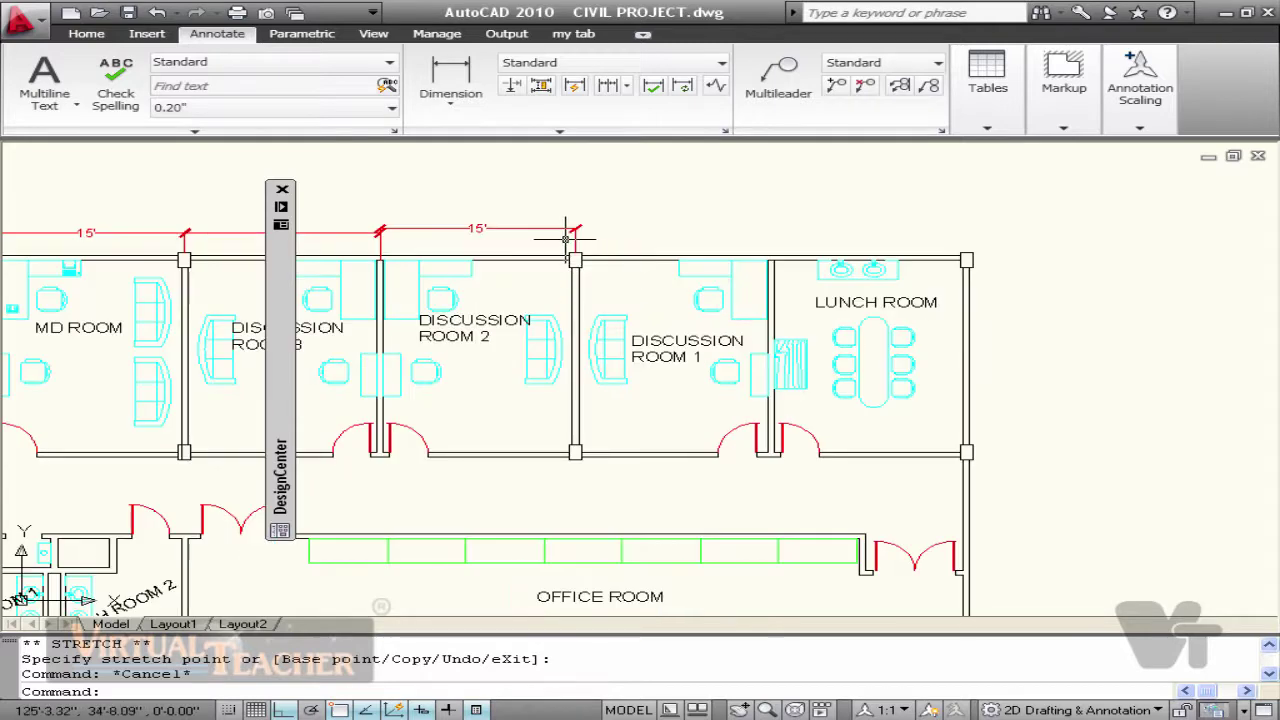
{"action": "left_click", "coordinate": [450, 76]}
{"action": "scroll", "coordinate": [645, 305], "scroll_direction": "up", "scroll_amount": 3}
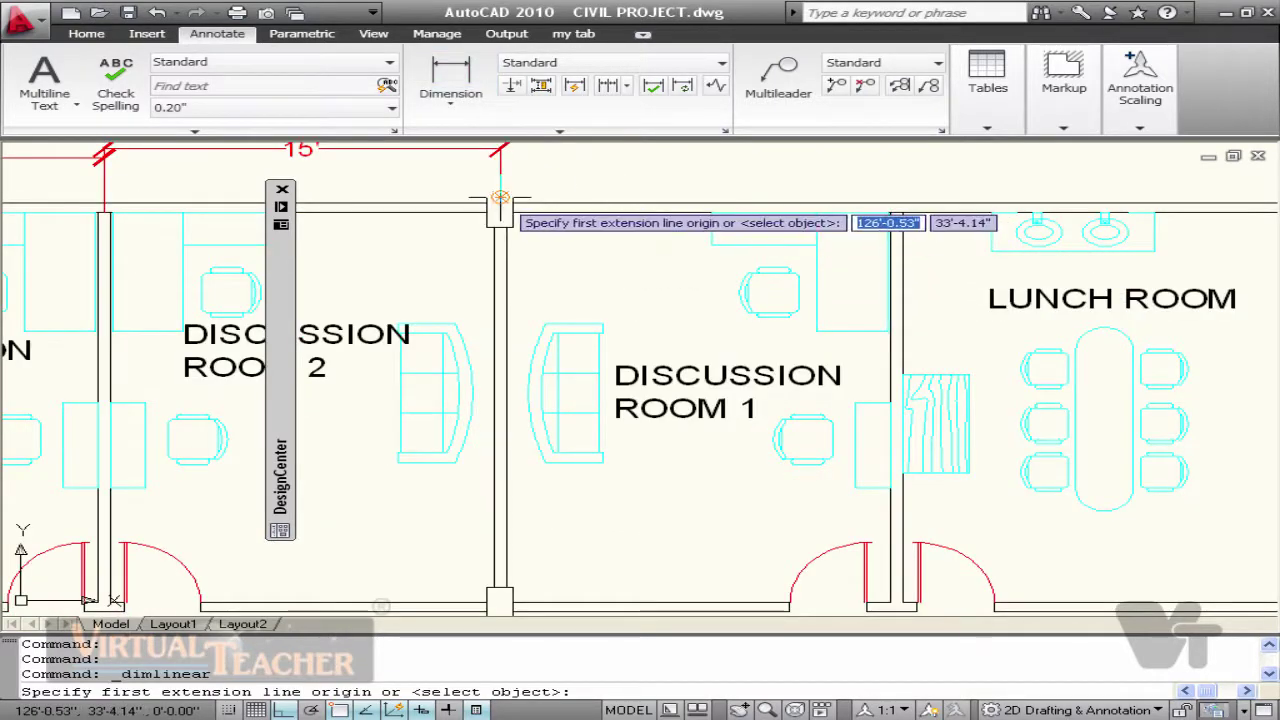
{"action": "left_click", "coordinate": [512, 199]}
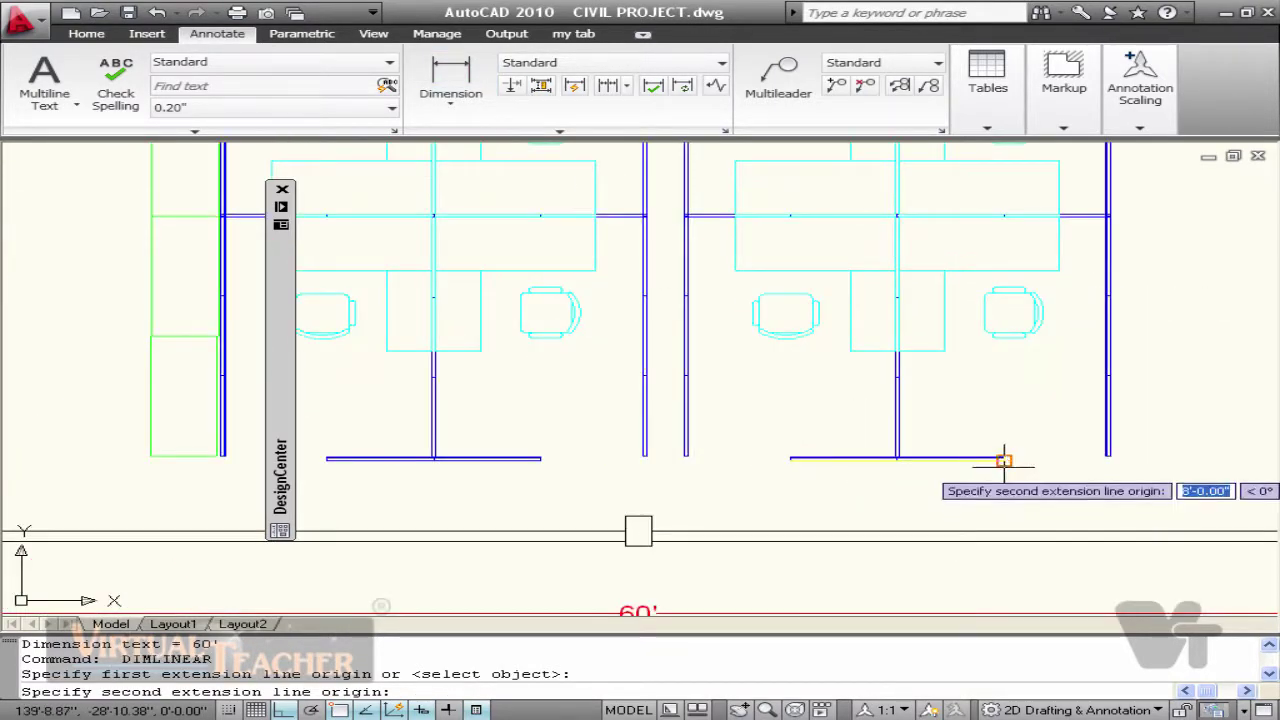
Step: Dimension the lower end partition of the right-hand workstation cluster and the gap from it to the outer side partition
{"action": "left_click", "coordinate": [993, 460]}
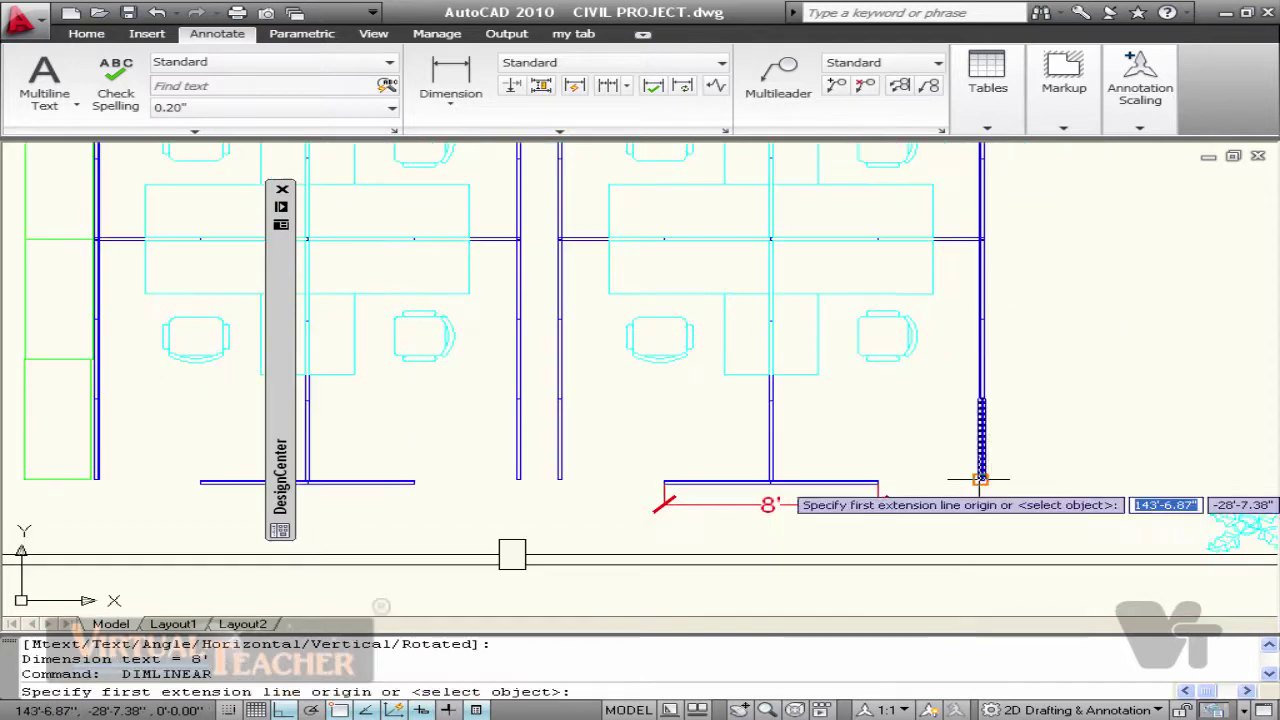
{"action": "left_click", "coordinate": [980, 481]}
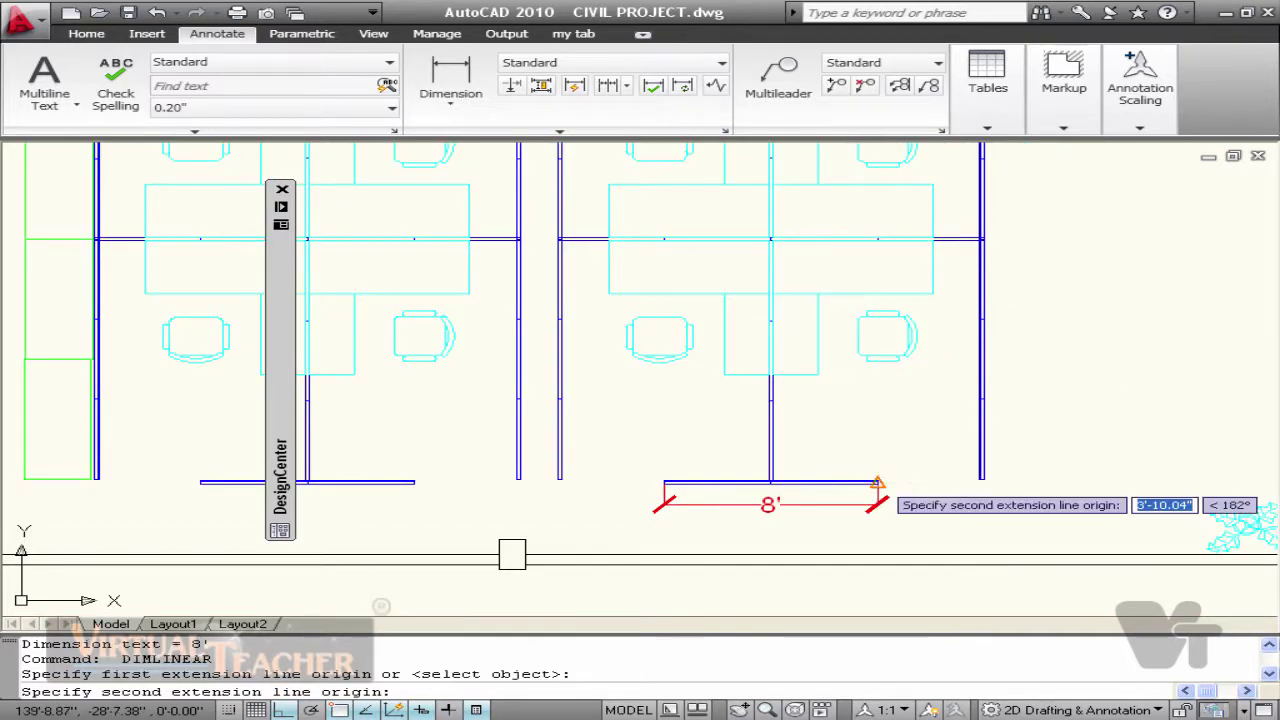
{"action": "left_click", "coordinate": [878, 484]}
{"action": "left_click", "coordinate": [957, 487]}
Step: Move the gap dimension's text outside its extension lines, past the workstation cluster's outer side partition
{"action": "left_click", "coordinate": [900, 491]}
{"action": "left_click", "coordinate": [850, 487]}
{"action": "left_click", "coordinate": [798, 488]}
{"action": "left_click", "coordinate": [1032, 488]}
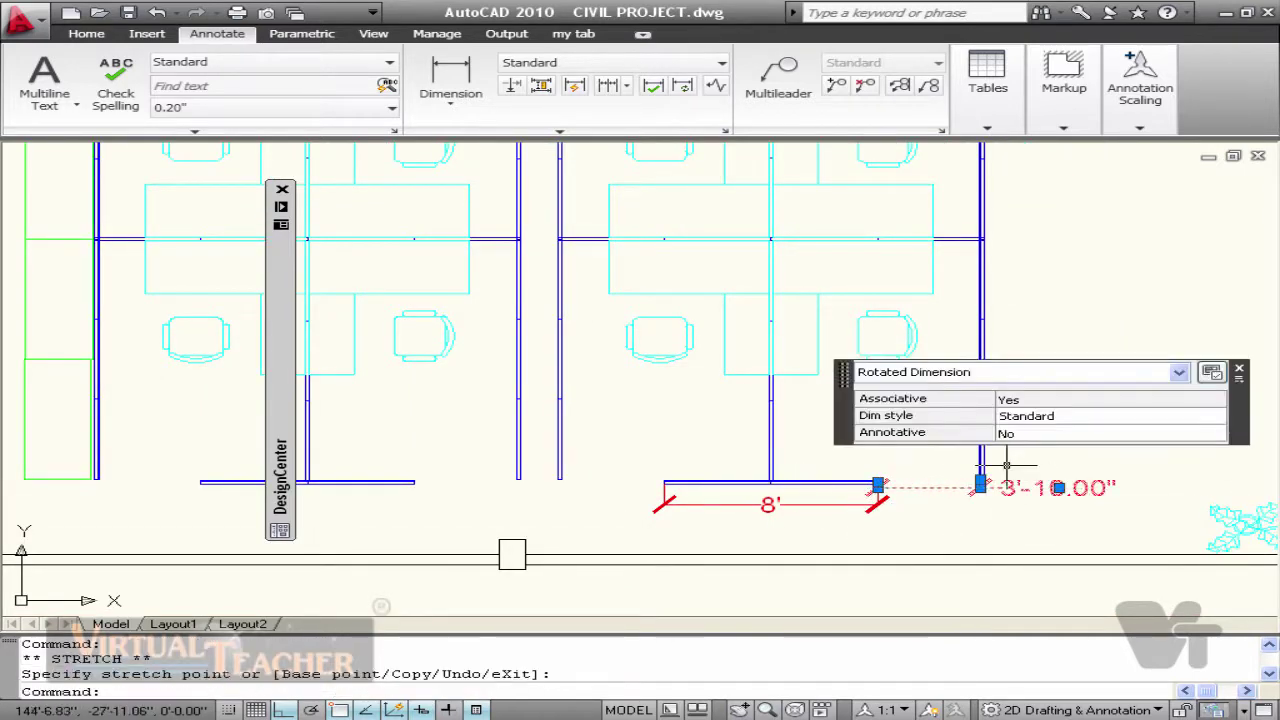
{"action": "key", "text": "Escape"}
Step: Add a vertical linear dimension across the double-door entrance opening above the STORE ROOM, placed outside the wall
{"action": "scroll", "coordinate": [1010, 460], "scroll_direction": "down", "scroll_amount": 8}
{"action": "scroll", "coordinate": [770, 320], "scroll_direction": "up", "scroll_amount": 3}
{"action": "scroll", "coordinate": [536, 330], "scroll_direction": "up", "scroll_amount": 3}
{"action": "key", "text": "Return"}
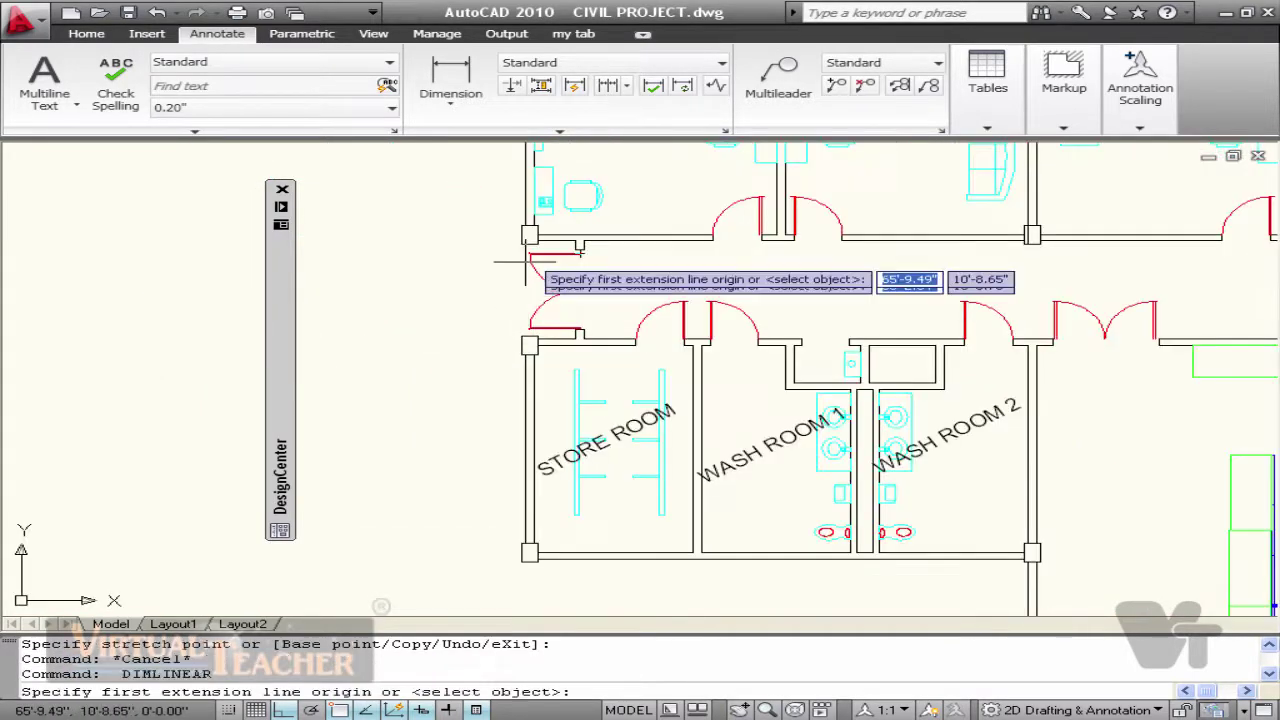
{"action": "left_click", "coordinate": [526, 250]}
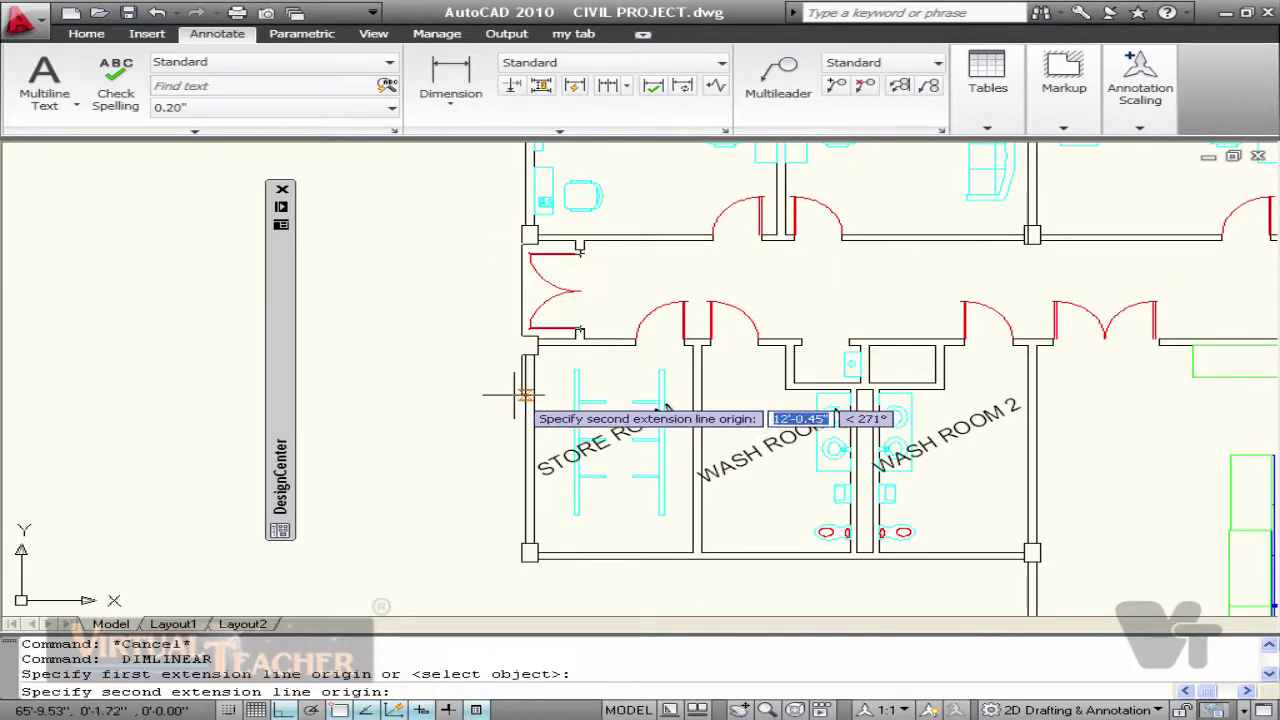
{"action": "left_click", "coordinate": [521, 336]}
{"action": "left_click", "coordinate": [490, 300]}
{"action": "key", "text": "Escape"}
{"action": "scroll", "coordinate": [752, 353], "scroll_direction": "down", "scroll_amount": 5}
{"action": "middle_click_drag", "start_coordinate": [752, 353], "coordinate": [610, 396]}
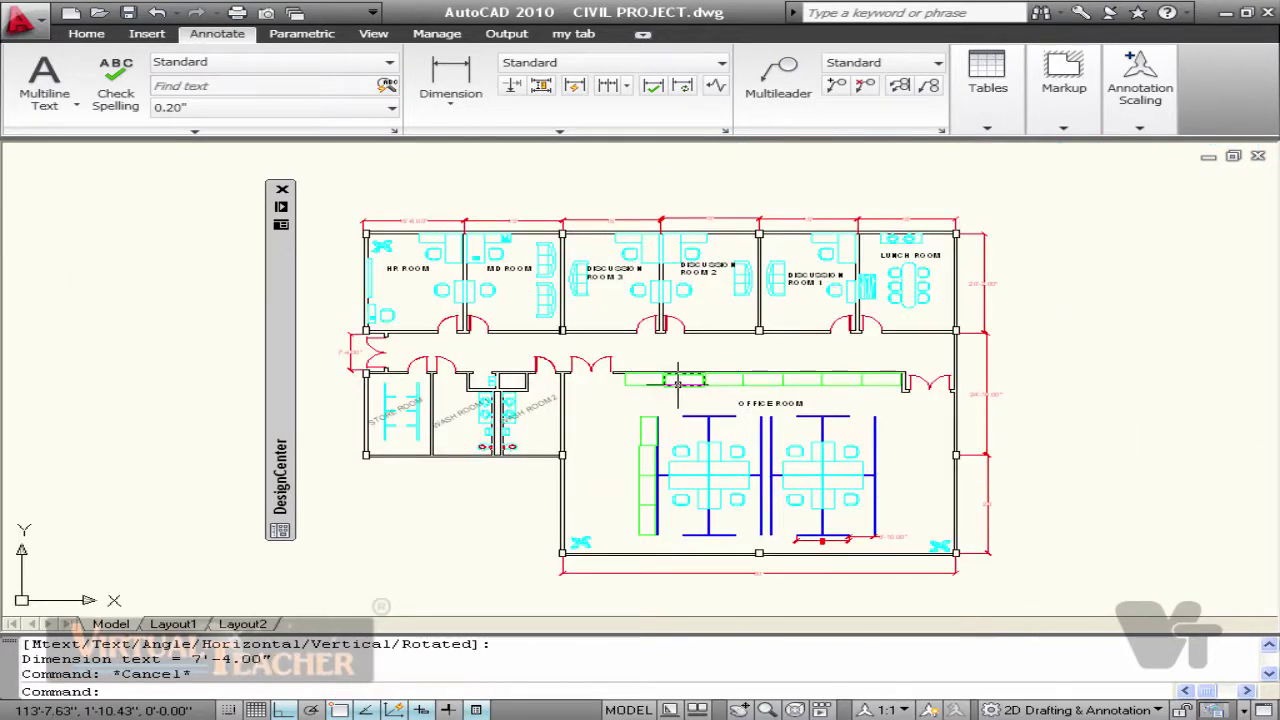
Step: Switch to Layout1 and insert a new layout from the template file my work.dwt
{"action": "left_click", "coordinate": [172, 624]}
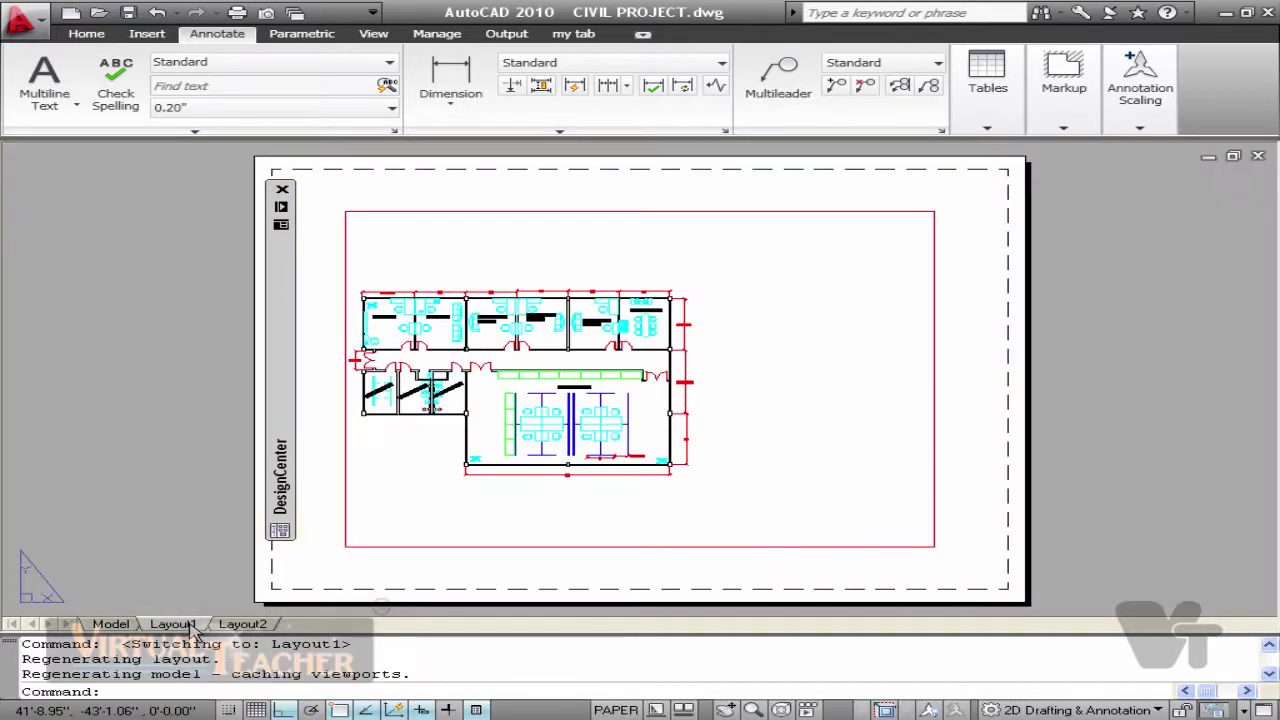
{"action": "right_click", "coordinate": [190, 625]}
{"action": "left_click", "coordinate": [248, 403]}
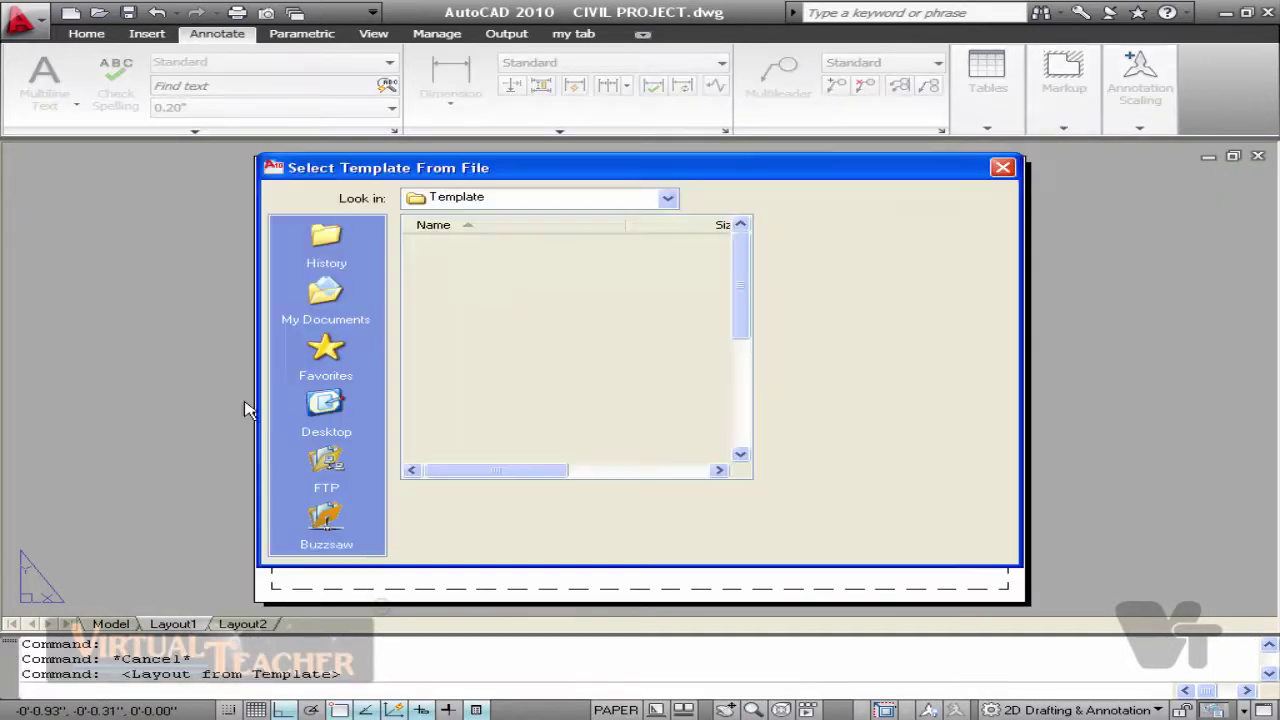
{"action": "left_click_drag", "start_coordinate": [741, 290], "coordinate": [749, 409]}
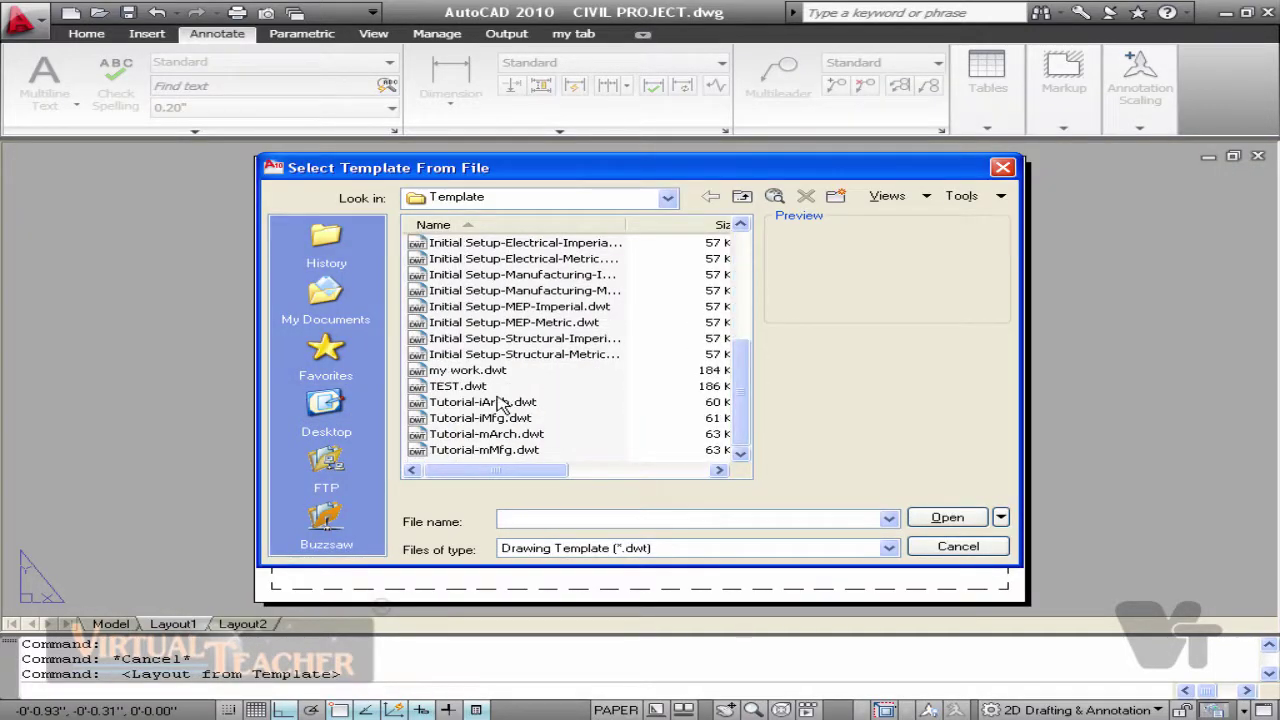
{"action": "left_click", "coordinate": [467, 370]}
{"action": "left_click", "coordinate": [948, 524]}
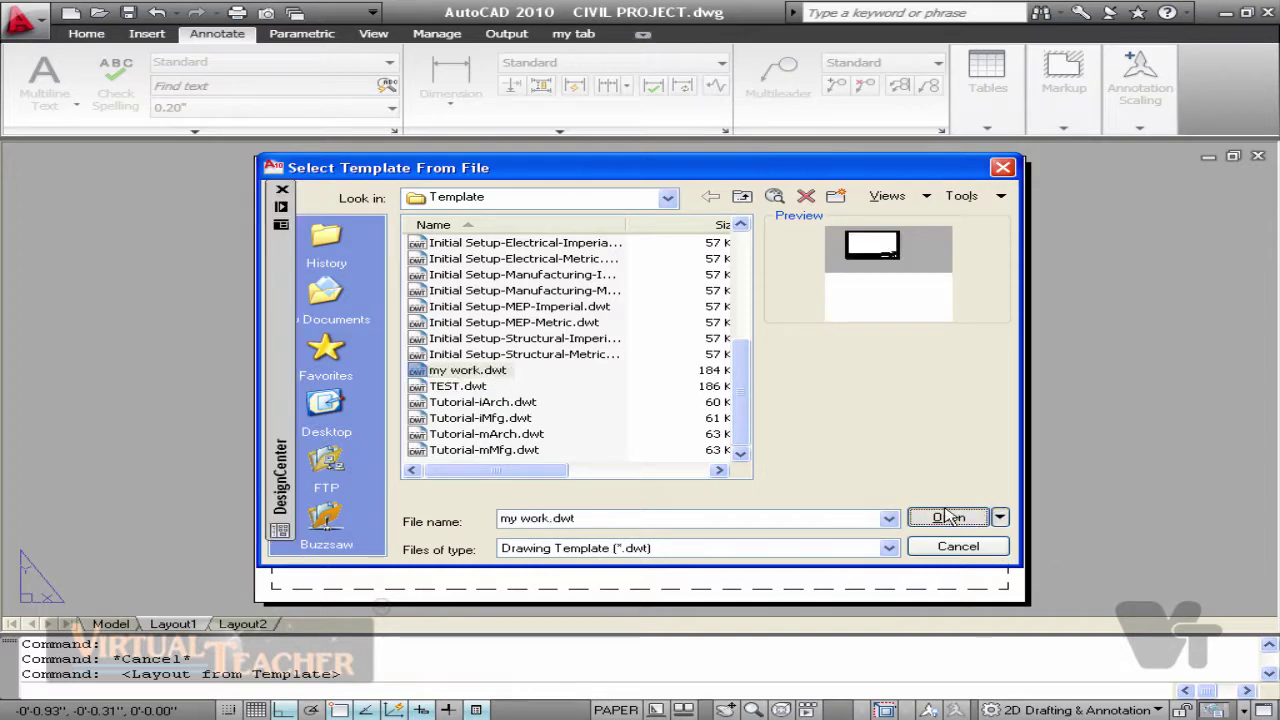
{"action": "left_click", "coordinate": [751, 294]}
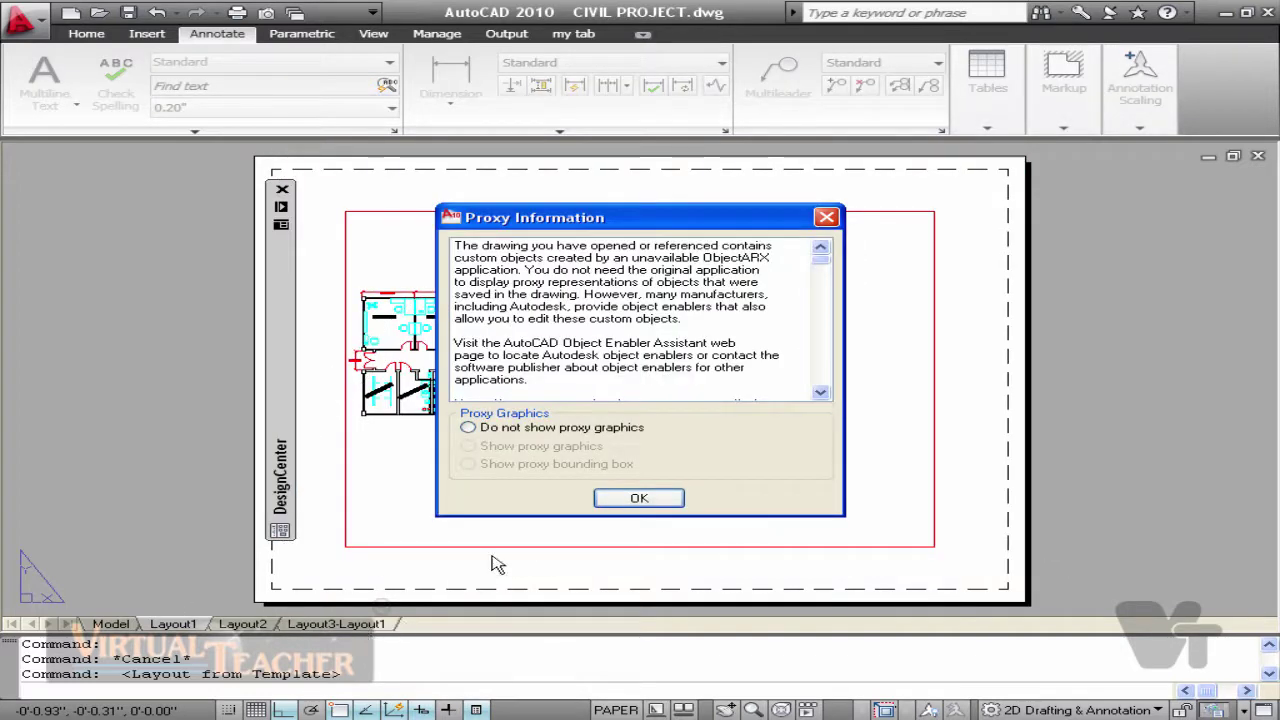
Step: Dismiss the proxy information notice, switch to Layout3-Layout1 and zoom to the extents of the floor plan inside its viewport
{"action": "left_click", "coordinate": [617, 506]}
{"action": "left_click", "coordinate": [349, 626]}
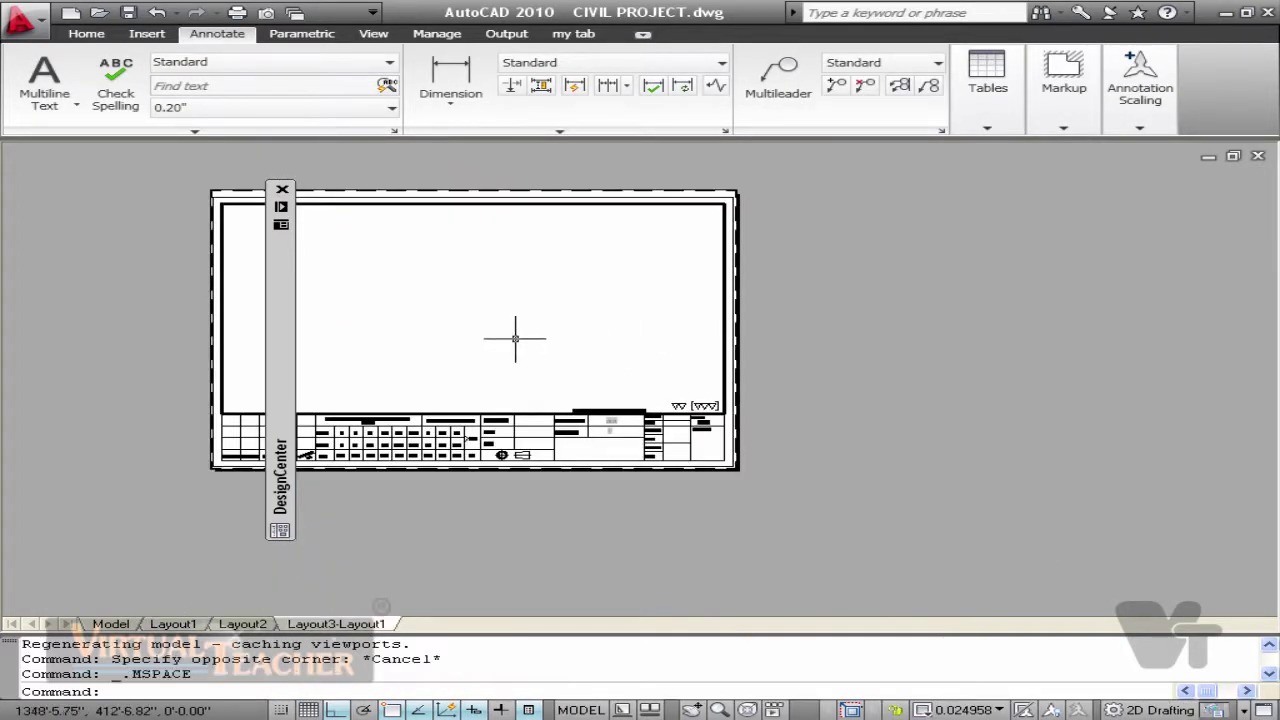
{"action": "type", "text": "z"}
{"action": "key", "text": "Return"}
{"action": "type", "text": "e"}
{"action": "key", "text": "Return"}
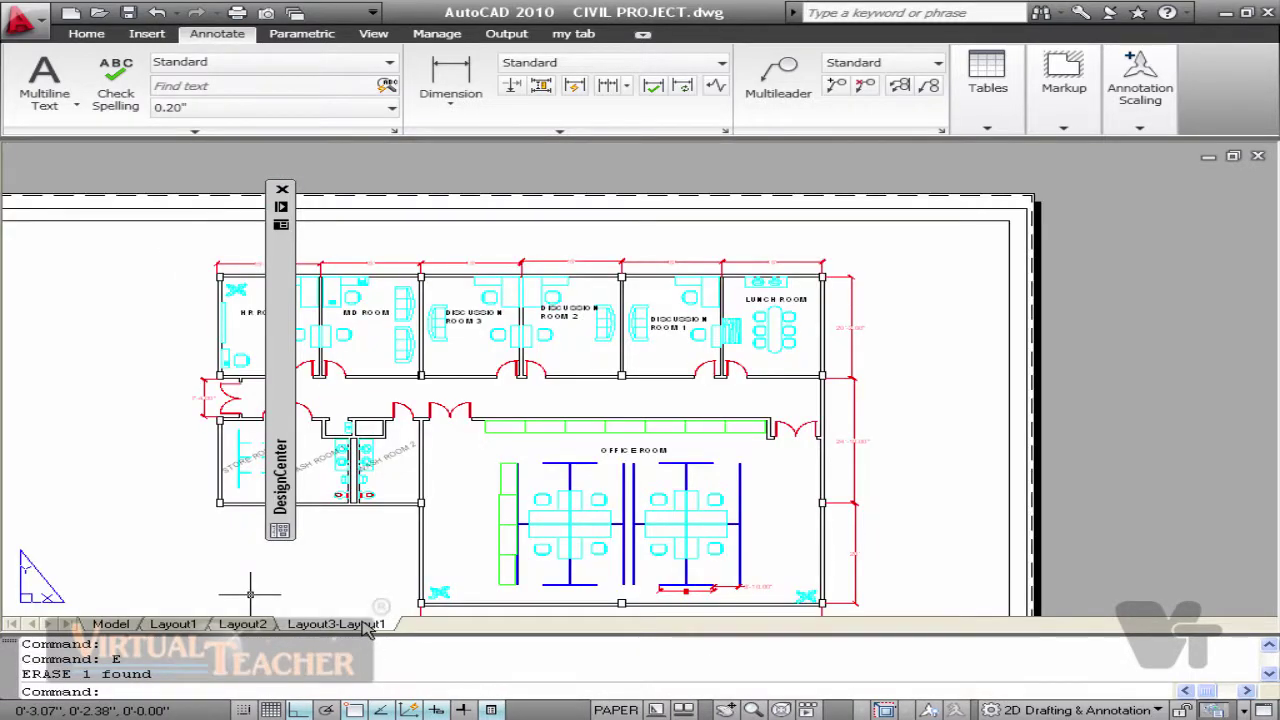
Step: Start a plot of Layout3-Layout1, expand the additional plot options and preview the sheet
{"action": "right_click", "coordinate": [366, 623]}
{"action": "left_click", "coordinate": [404, 545]}
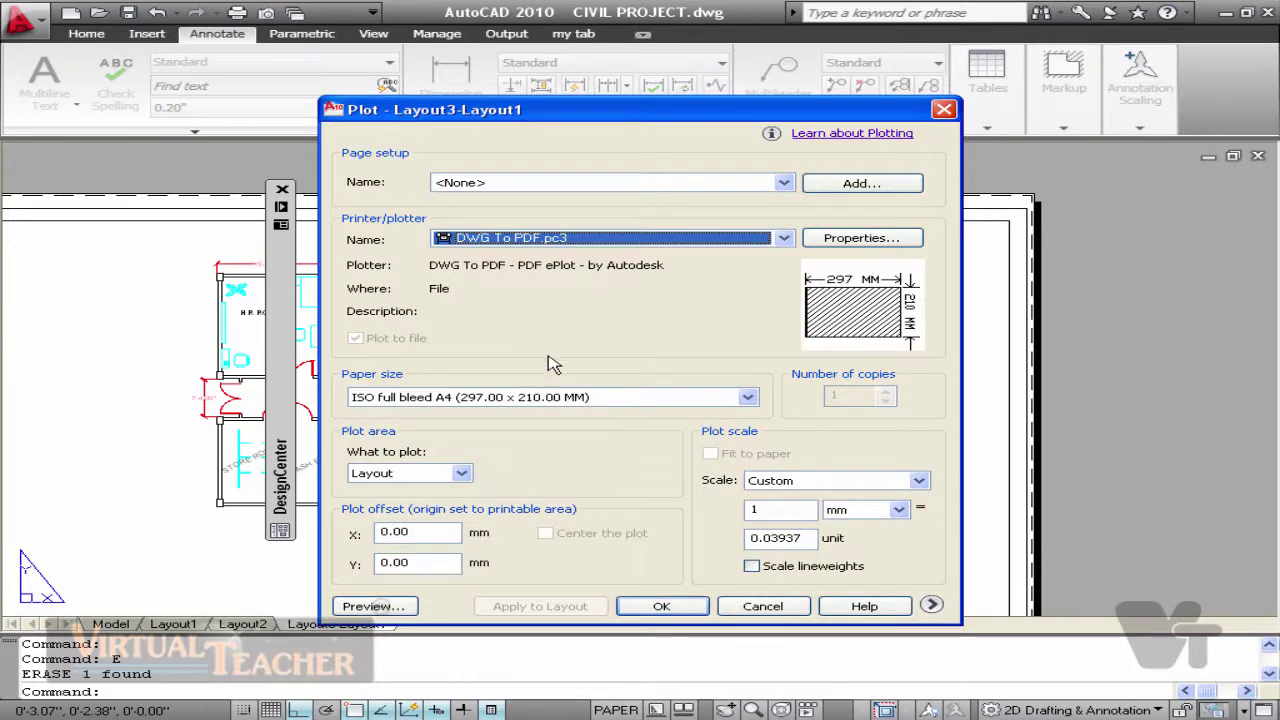
{"action": "left_click", "coordinate": [931, 604]}
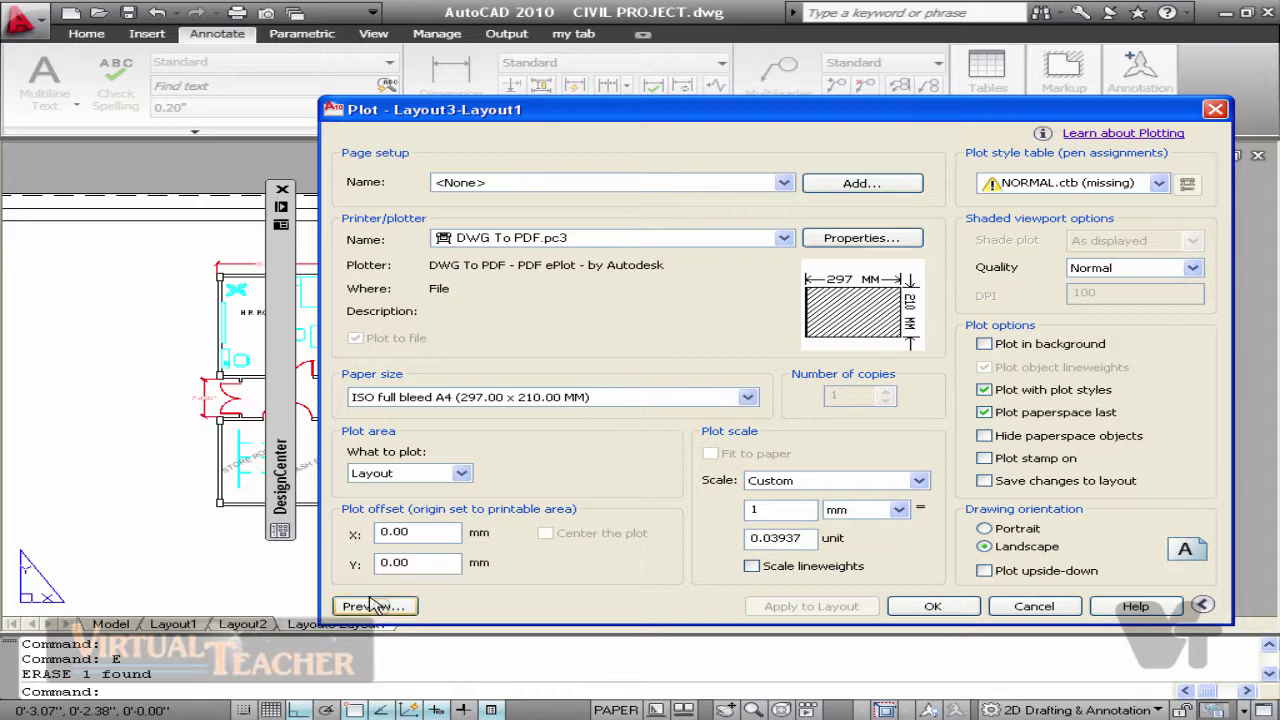
{"action": "left_click", "coordinate": [372, 606]}
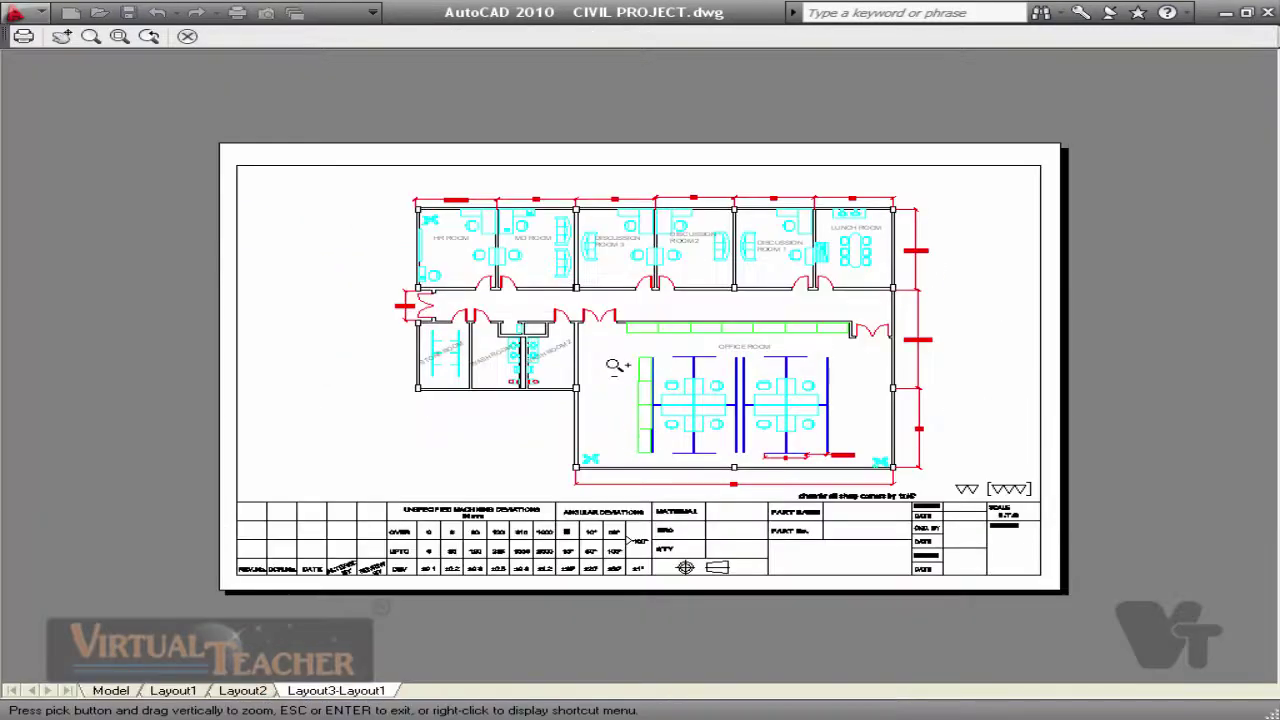
Step: Plot the previewed sheet to the Desktop as CIVIL PROJECT-Layout3-Layout1.pdf
{"action": "right_click", "coordinate": [680, 459]}
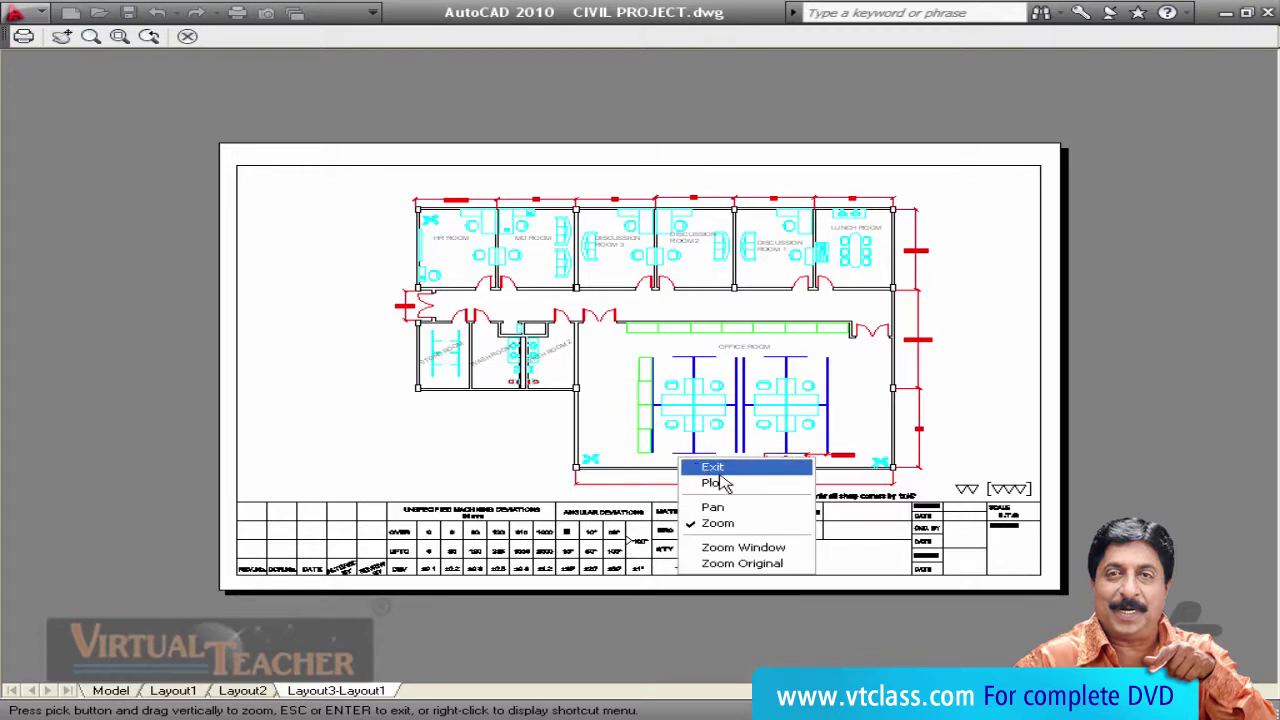
{"action": "left_click", "coordinate": [730, 485]}
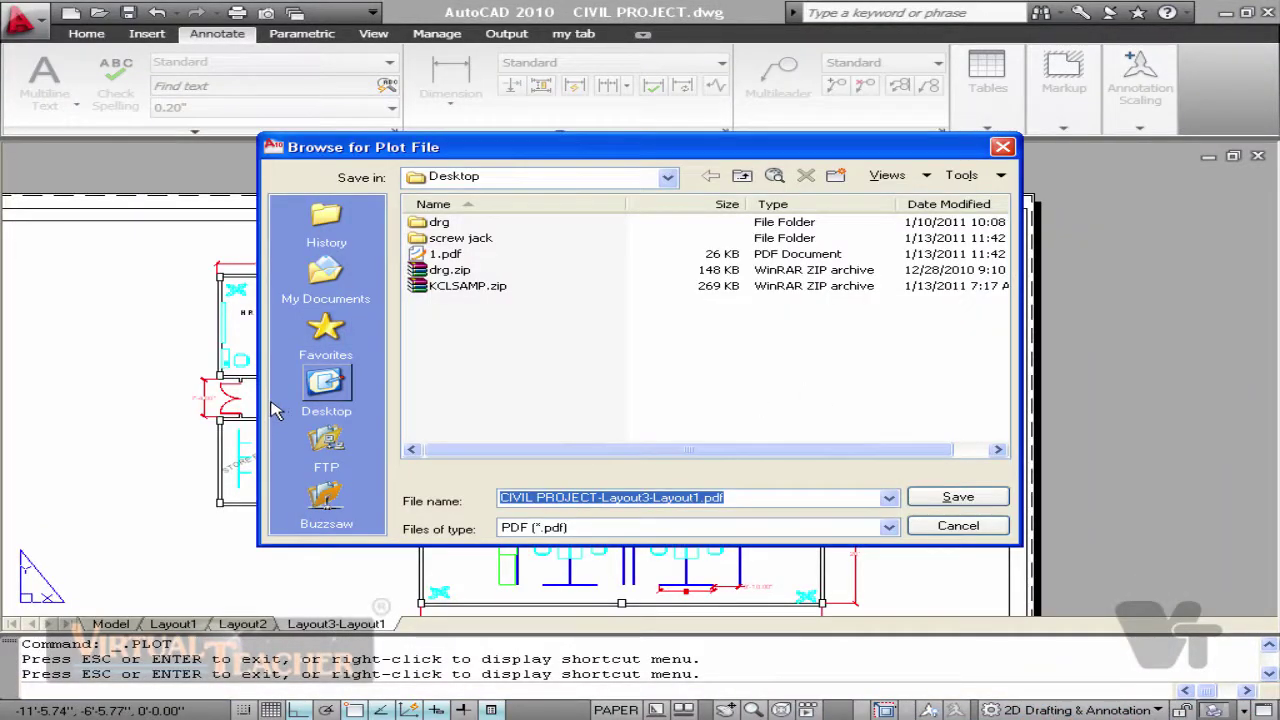
{"action": "left_click", "coordinate": [326, 385]}
{"action": "left_click", "coordinate": [950, 500]}
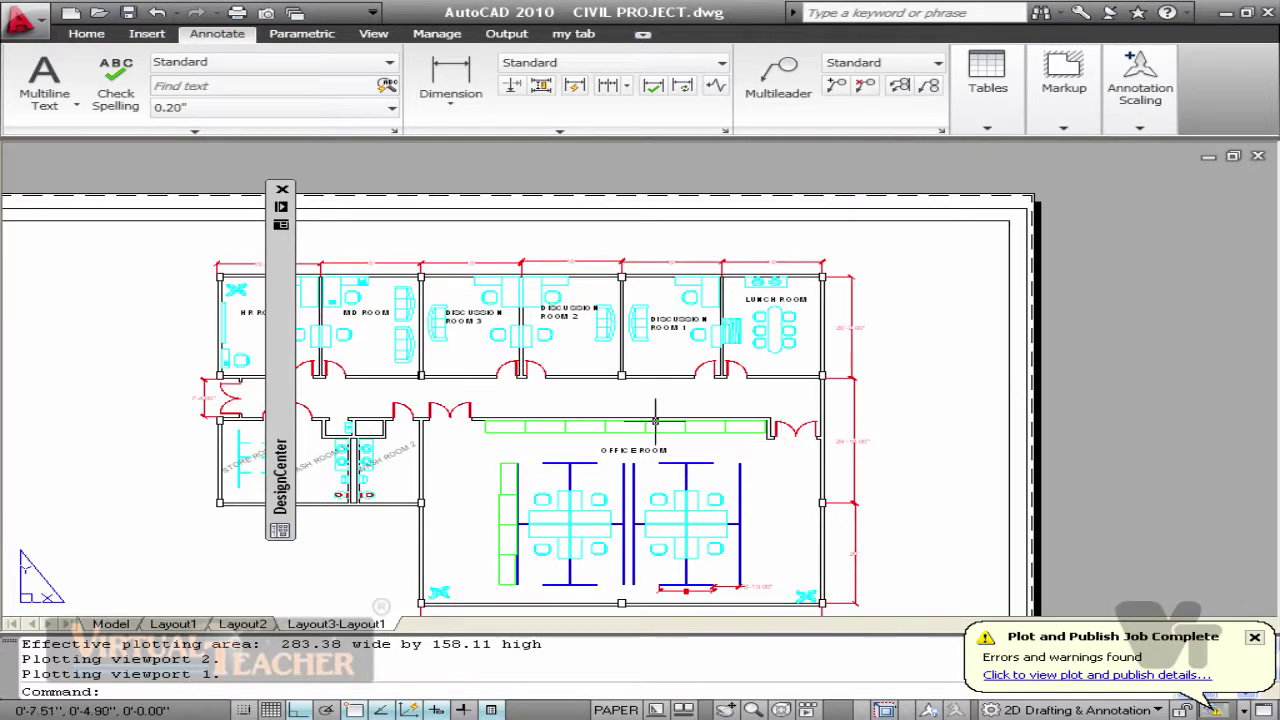